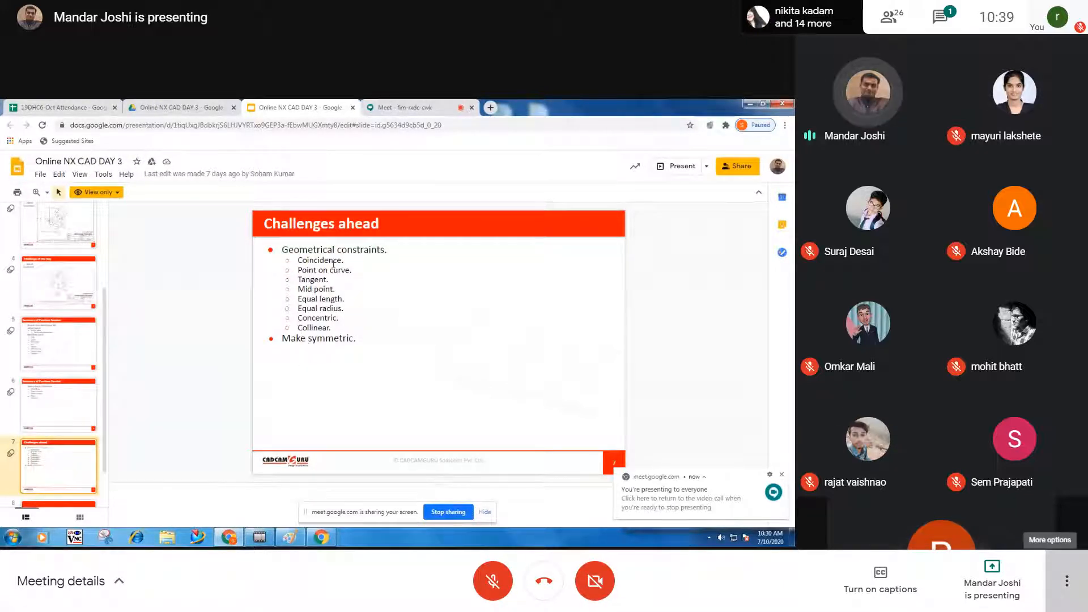
Change the meeting layout to Spotlight so the presented screen fills the view.
{"action": "left_click", "coordinate": [1066, 581]}
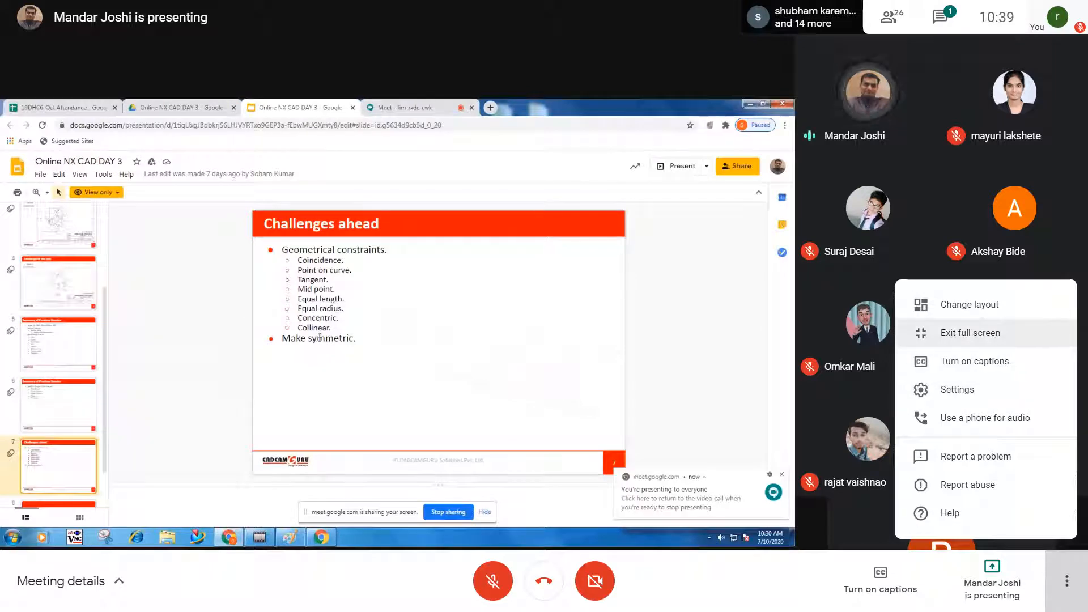
{"action": "left_click", "coordinate": [970, 305]}
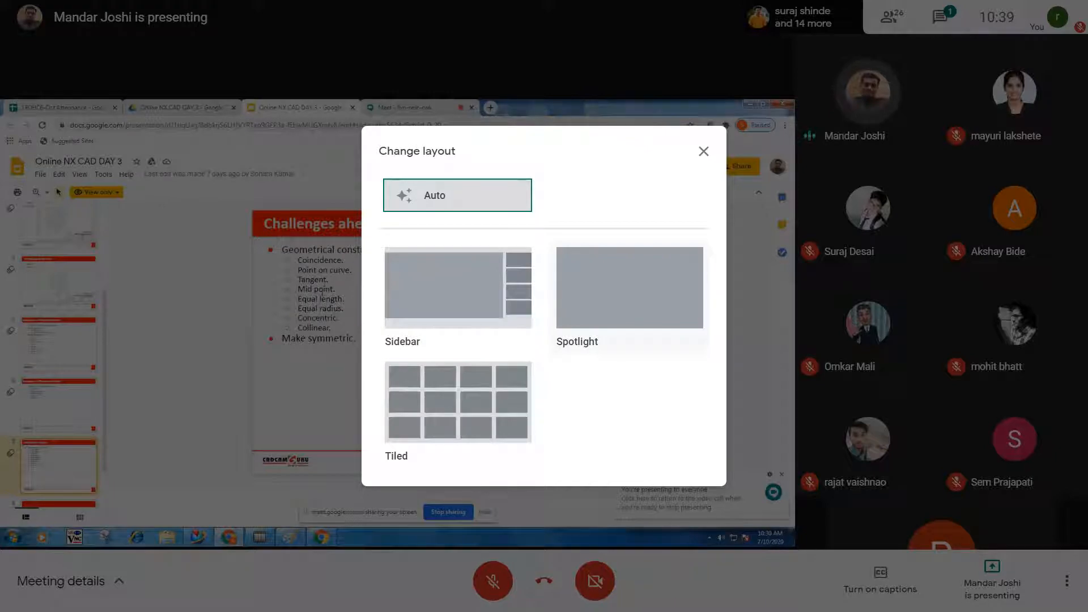
{"action": "left_click", "coordinate": [629, 292]}
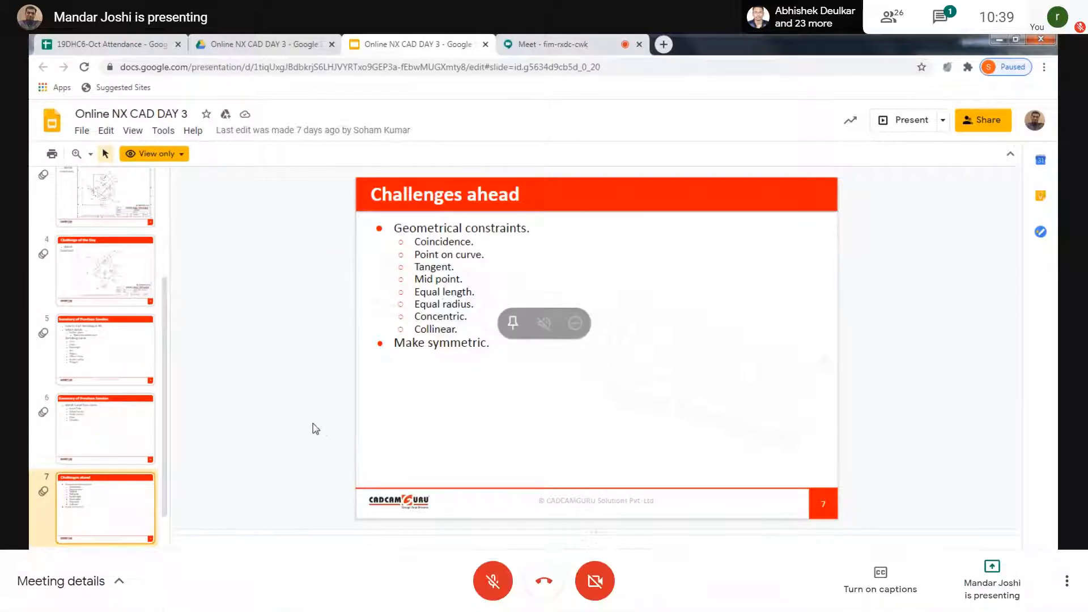
Check the Bandicam recording window and return to the full-screen meeting view.
{"action": "key", "text": "F11"}
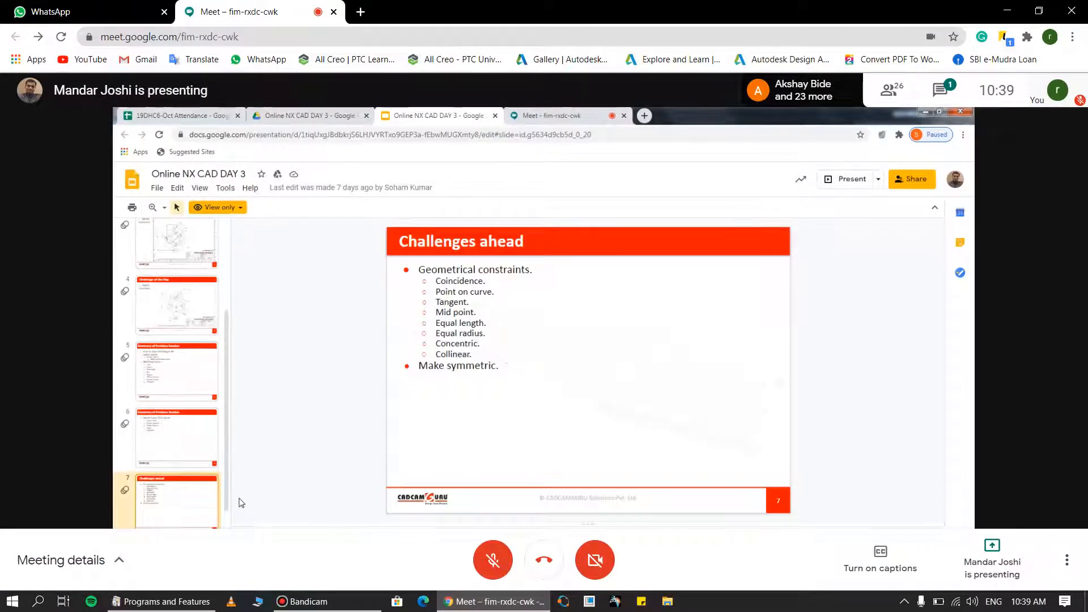
{"action": "key", "text": "alt+Tab"}
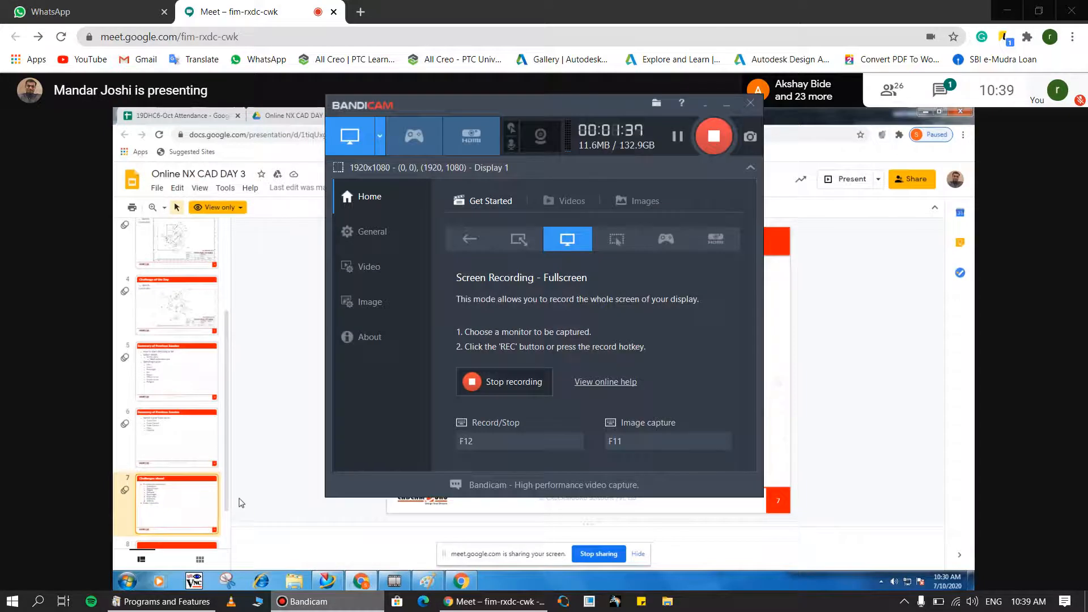
{"action": "key", "text": "alt+Tab"}
{"action": "key", "text": "F11"}
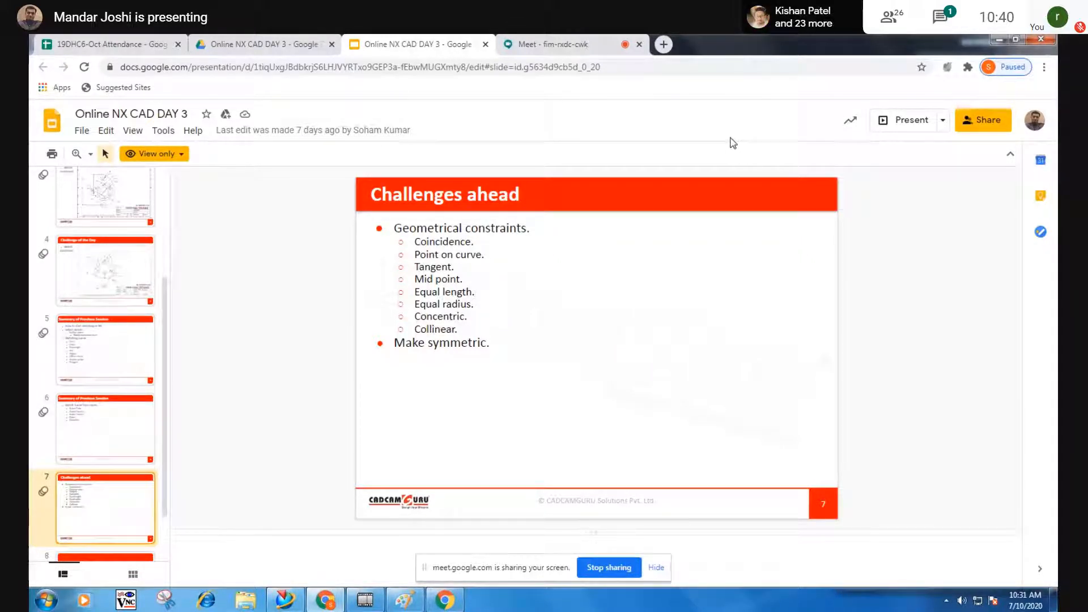
Switch from the presentation to the NX 9 window and dismiss the screen-sharing notification.
{"action": "left_click", "coordinate": [583, 45]}
{"action": "left_click", "coordinate": [437, 44]}
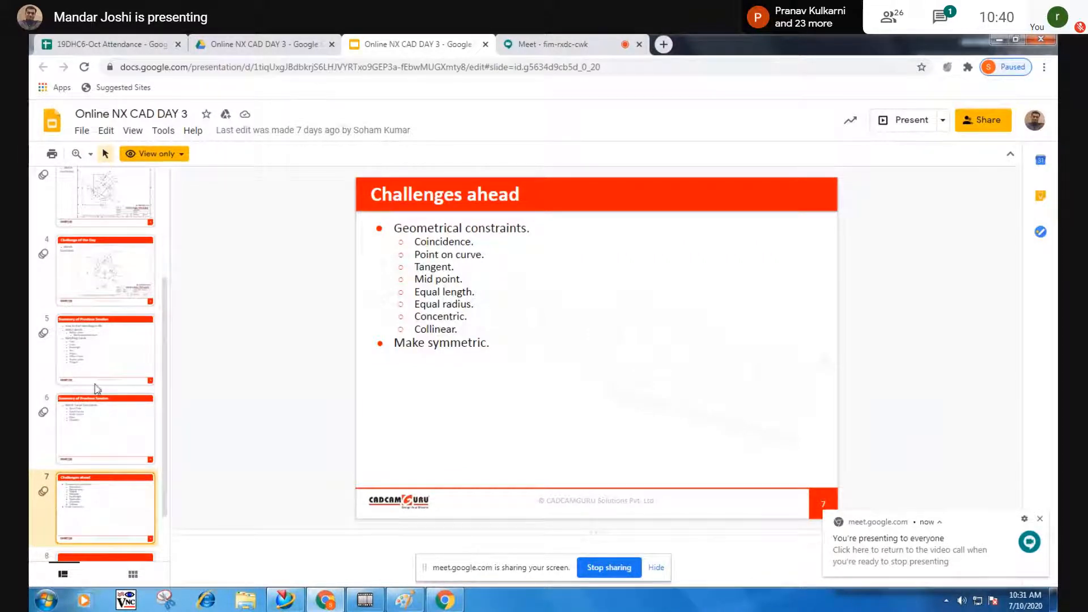
{"action": "left_click", "coordinate": [1001, 39]}
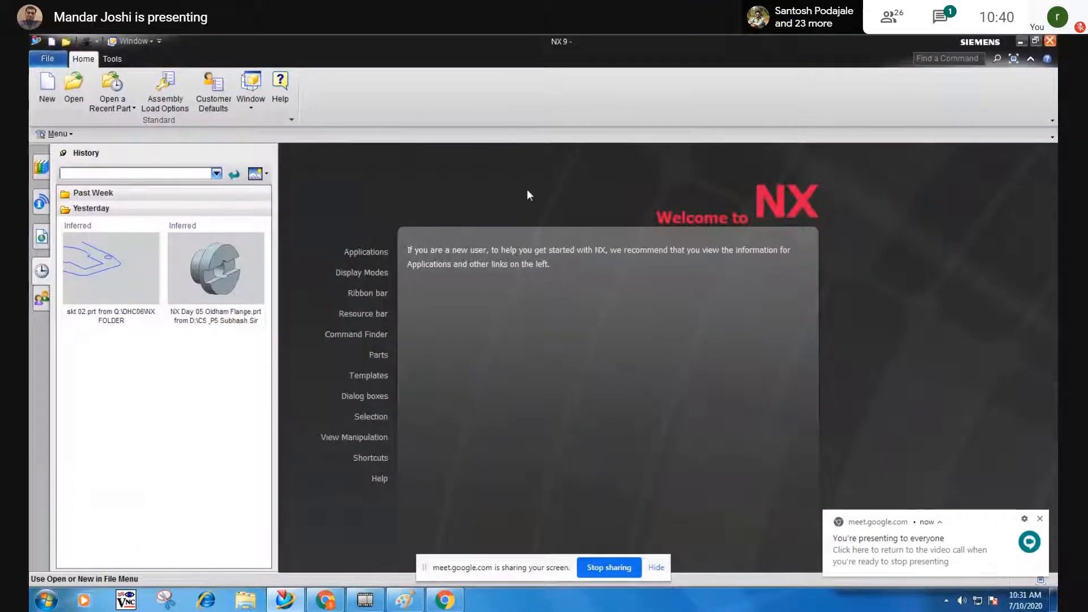
{"action": "left_click", "coordinate": [1039, 519]}
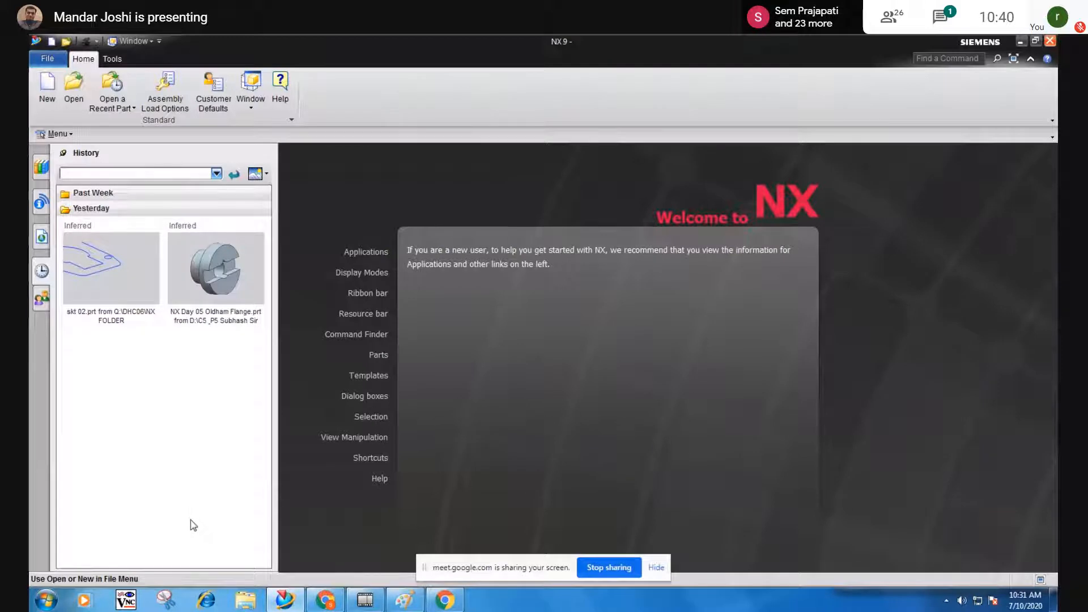
Revisit the Challenges ahead slide in the browser and return to the NX 9 window.
{"action": "mouse_move", "coordinate": [326, 607]}
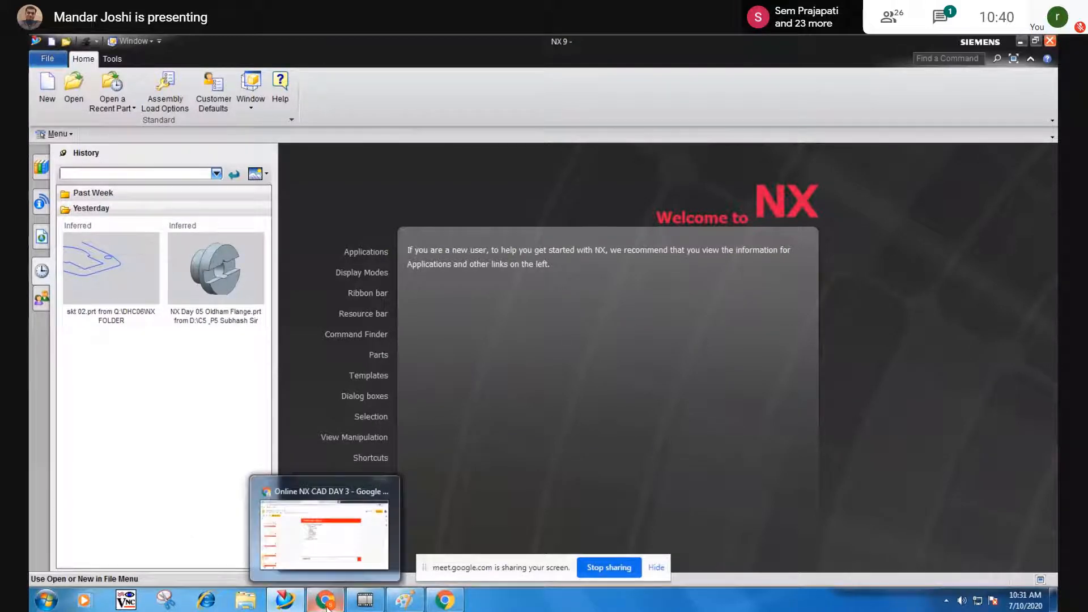
{"action": "left_click", "coordinate": [324, 533]}
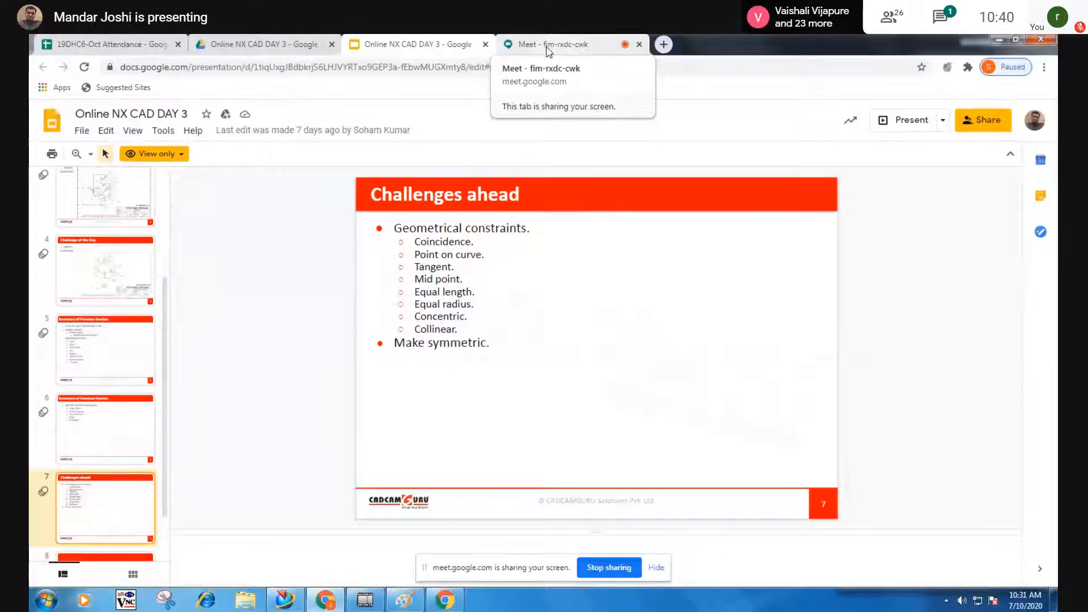
{"action": "left_click", "coordinate": [999, 40]}
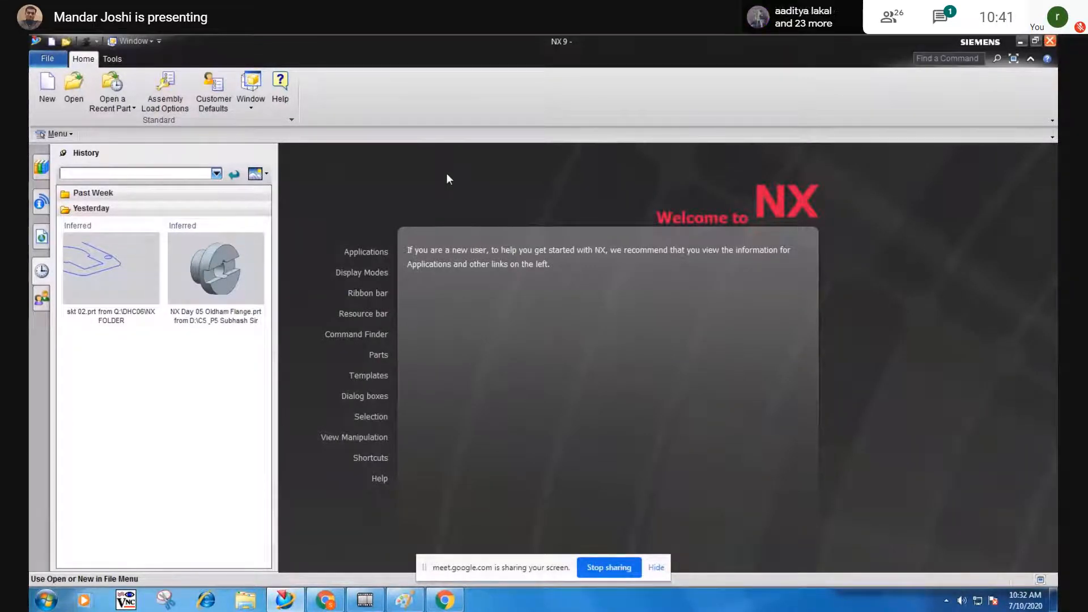
Start creating a new file and reposition the New dialog over the welcome screen.
{"action": "left_click", "coordinate": [47, 101]}
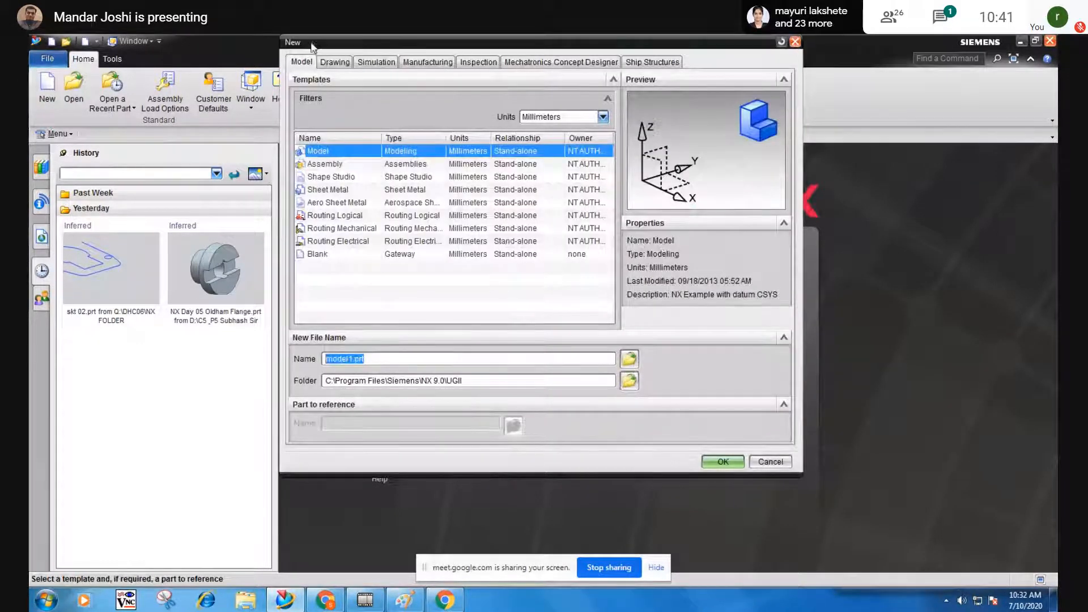
{"action": "left_click_drag", "start_coordinate": [312, 47], "coordinate": [301, 109]}
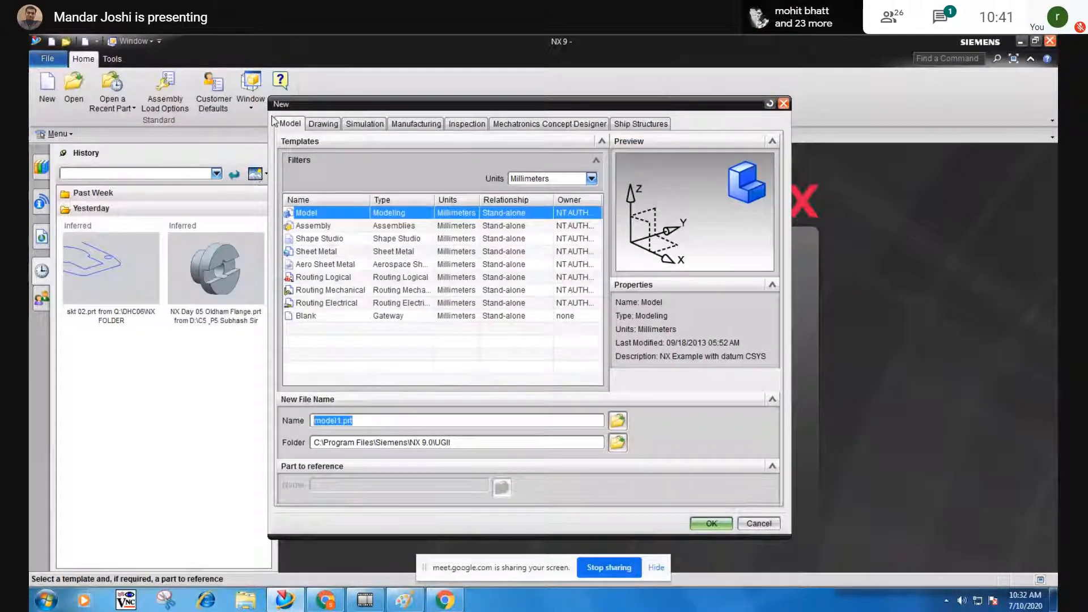
{"action": "left_click_drag", "start_coordinate": [276, 106], "coordinate": [257, 106]}
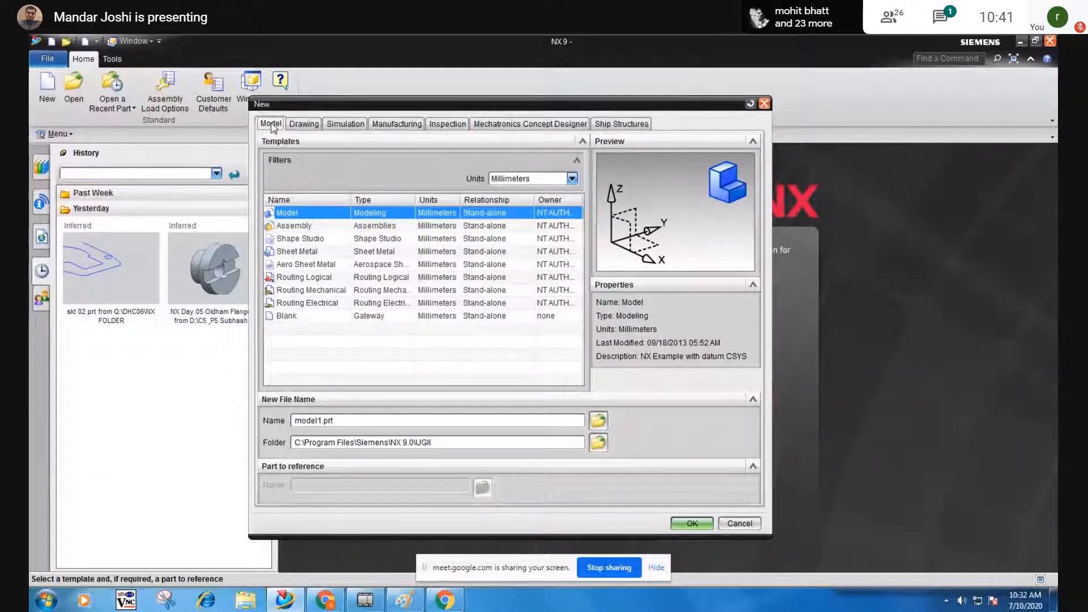
Review the Drawing, Simulation, Manufacturing, Inspection, Mechatronics Concept Designer and Ship Structures templates, and return to the Model templates.
{"action": "left_click", "coordinate": [304, 124]}
{"action": "left_click", "coordinate": [345, 124]}
{"action": "left_click", "coordinate": [397, 124]}
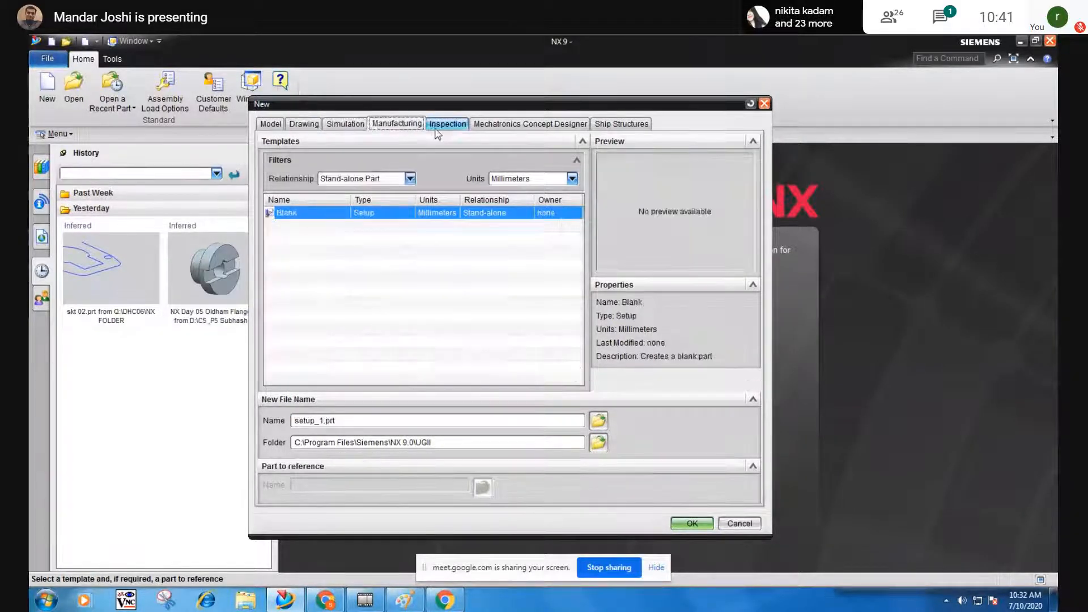
{"action": "left_click", "coordinate": [448, 124]}
{"action": "left_click", "coordinate": [531, 124]}
{"action": "left_click", "coordinate": [611, 125]}
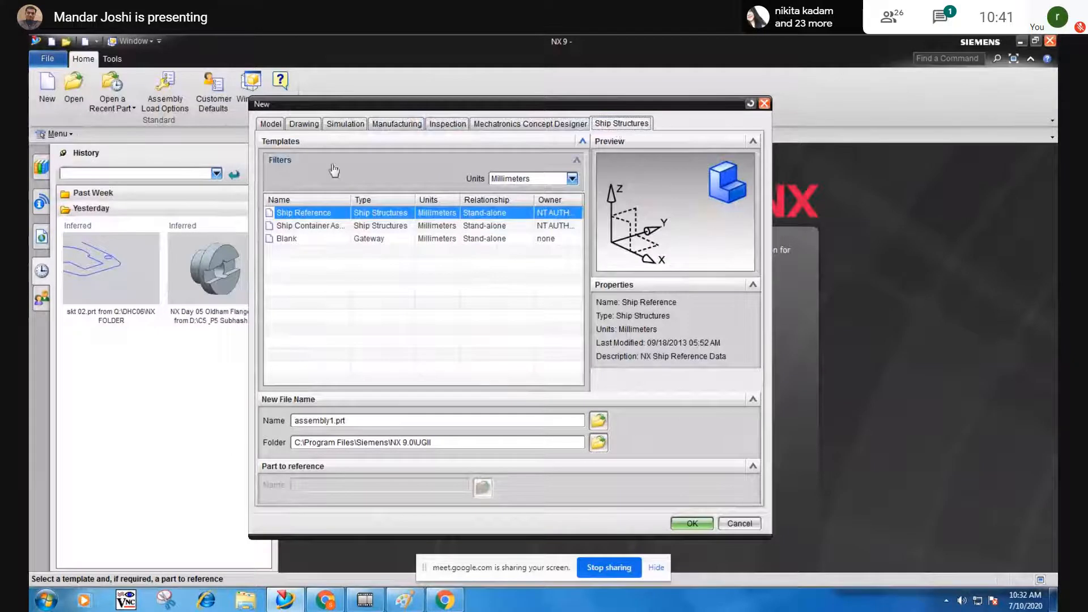
{"action": "left_click", "coordinate": [264, 125]}
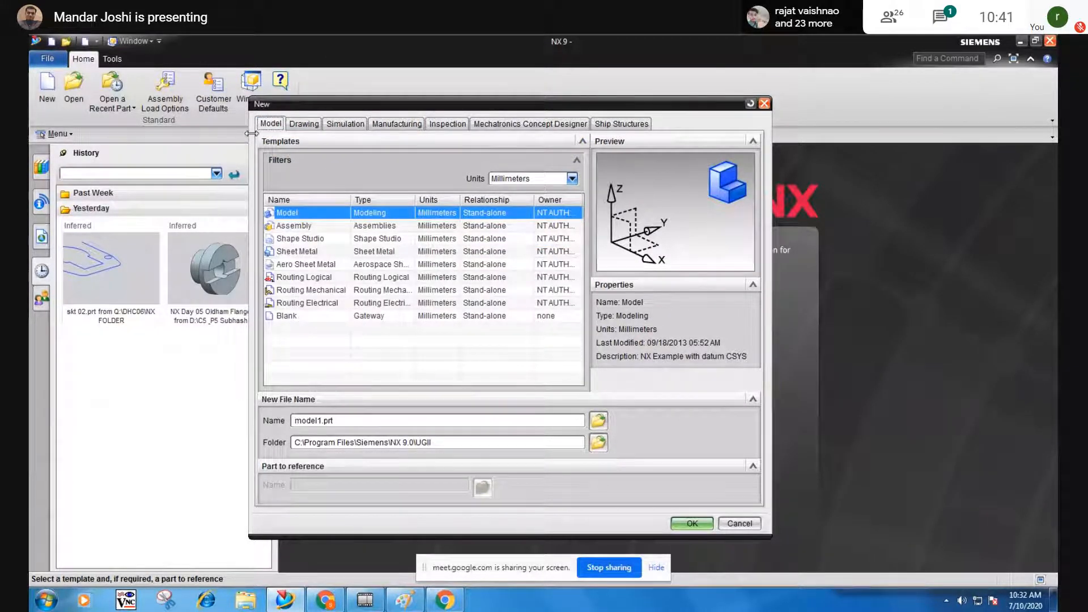
Try the Inches option for the template units and set the units back to Millimeters.
{"action": "left_click", "coordinate": [559, 184]}
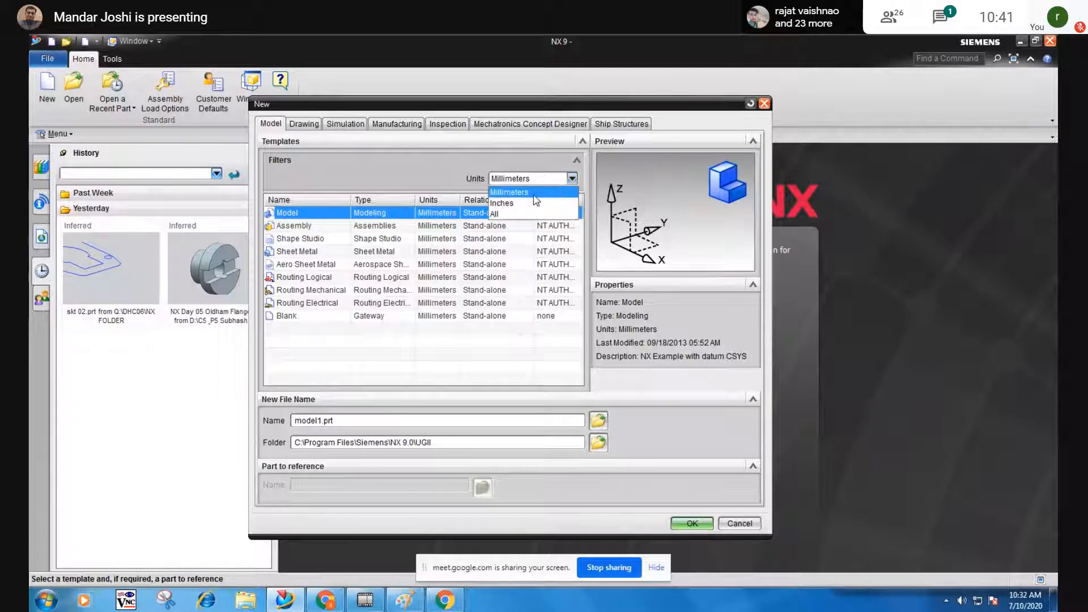
{"action": "left_click", "coordinate": [535, 198]}
{"action": "left_click", "coordinate": [531, 179]}
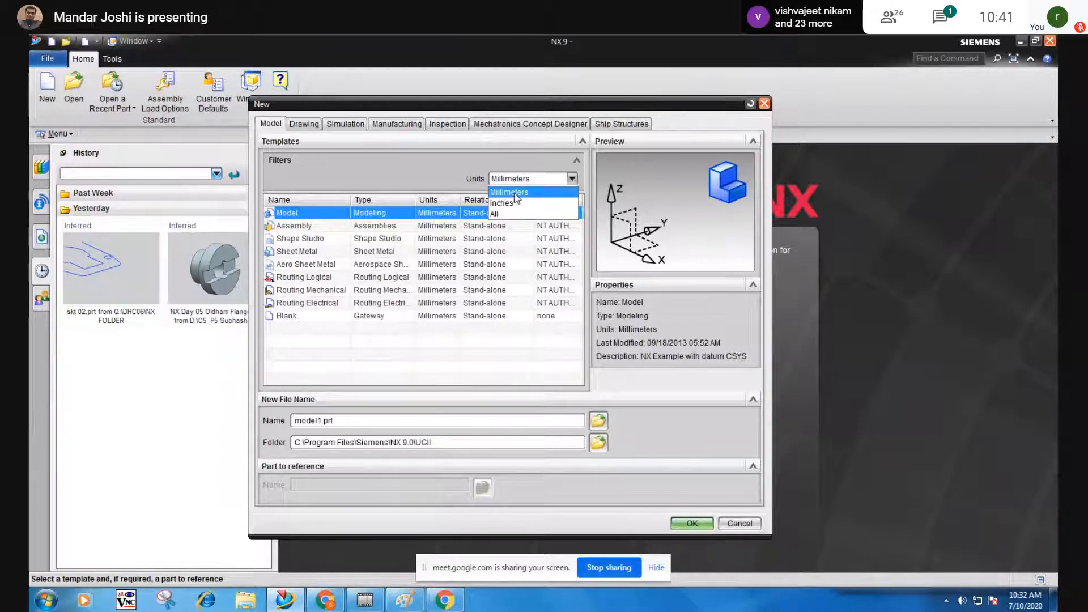
{"action": "left_click", "coordinate": [515, 194]}
{"action": "left_click", "coordinate": [515, 179]}
{"action": "left_click", "coordinate": [512, 194]}
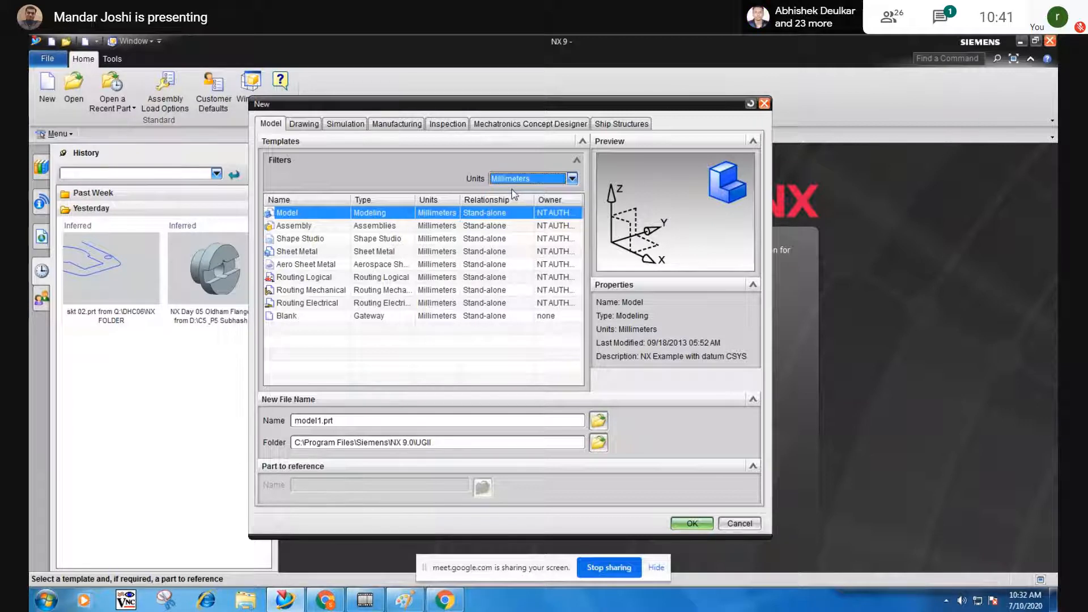
{"action": "left_click", "coordinate": [514, 180]}
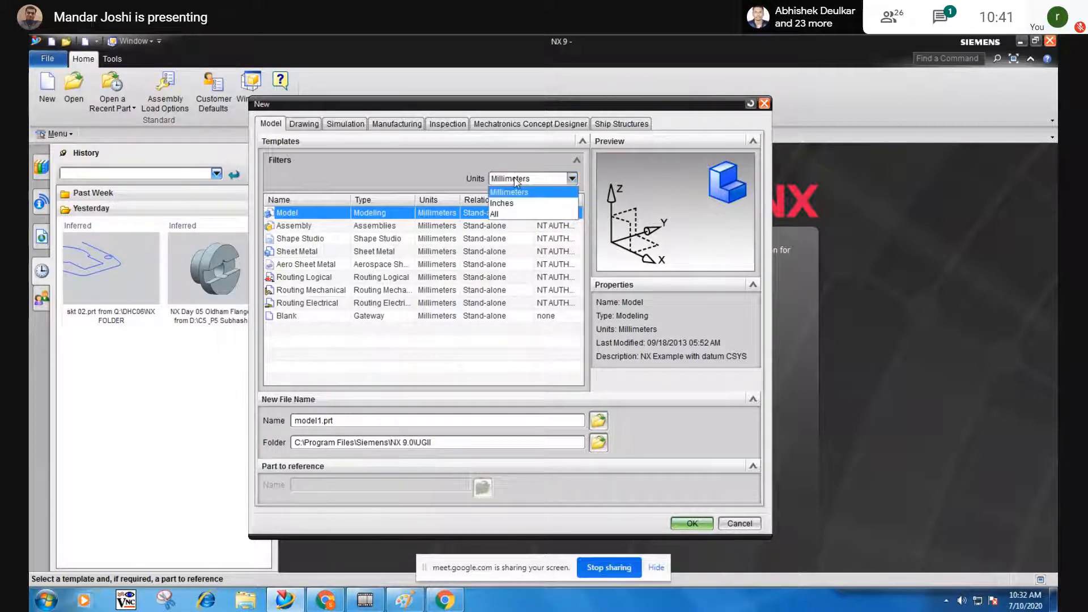
{"action": "left_click", "coordinate": [510, 203]}
{"action": "left_click", "coordinate": [514, 180]}
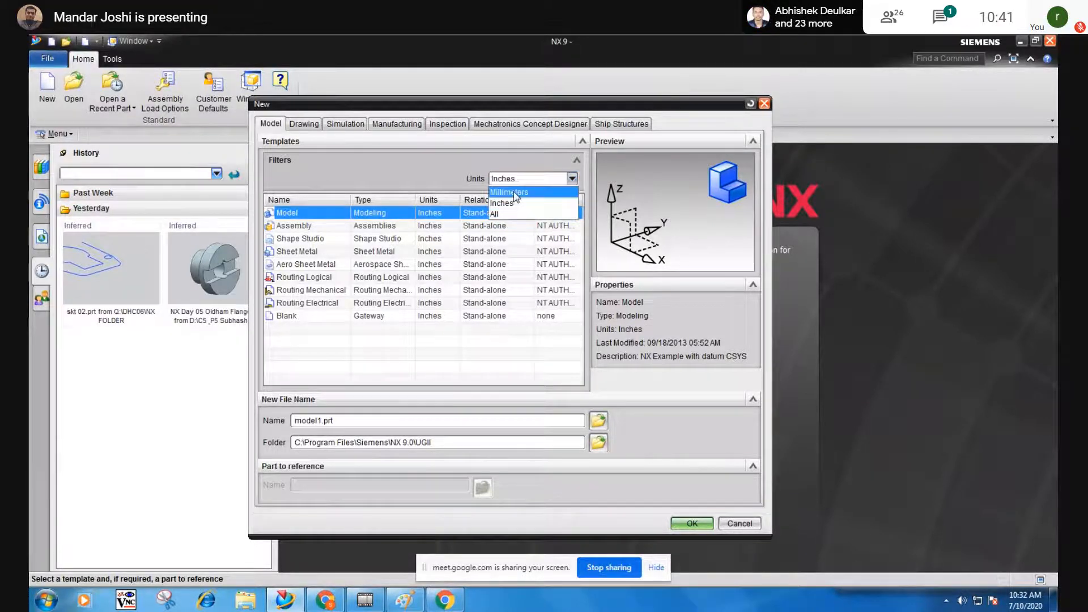
{"action": "left_click", "coordinate": [513, 192]}
{"action": "left_click", "coordinate": [519, 182]}
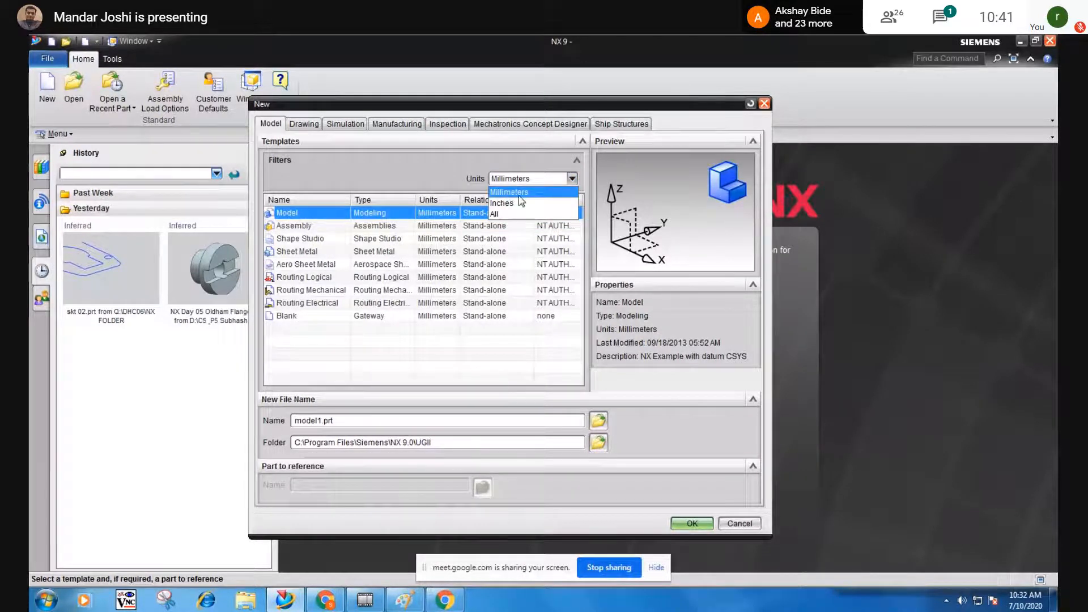
{"action": "left_click", "coordinate": [510, 193]}
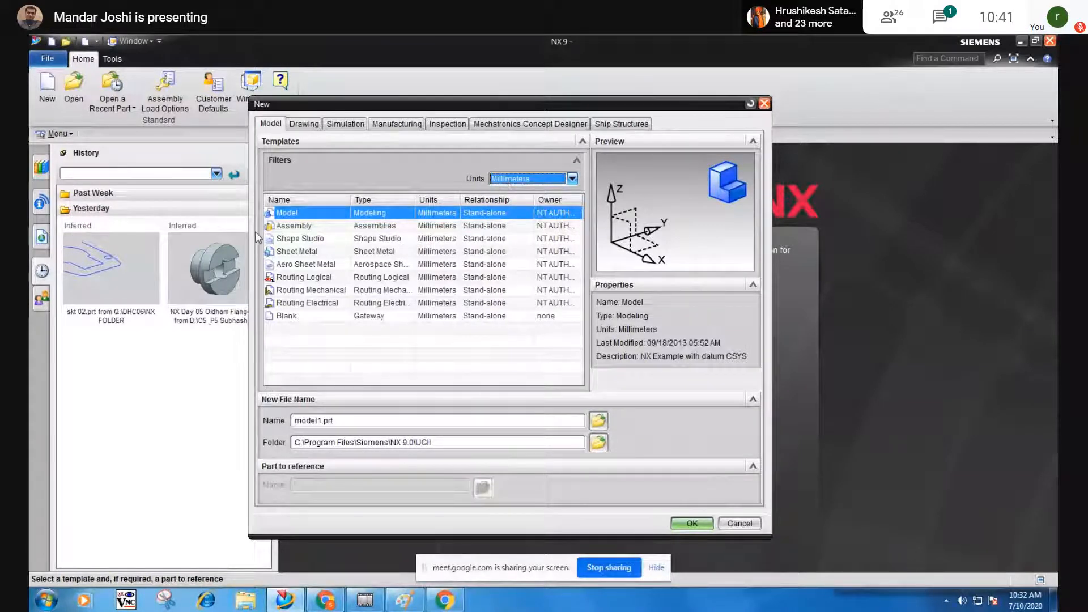
Choose the Model template and name the new part file SKT 03.
{"action": "left_click", "coordinate": [287, 214]}
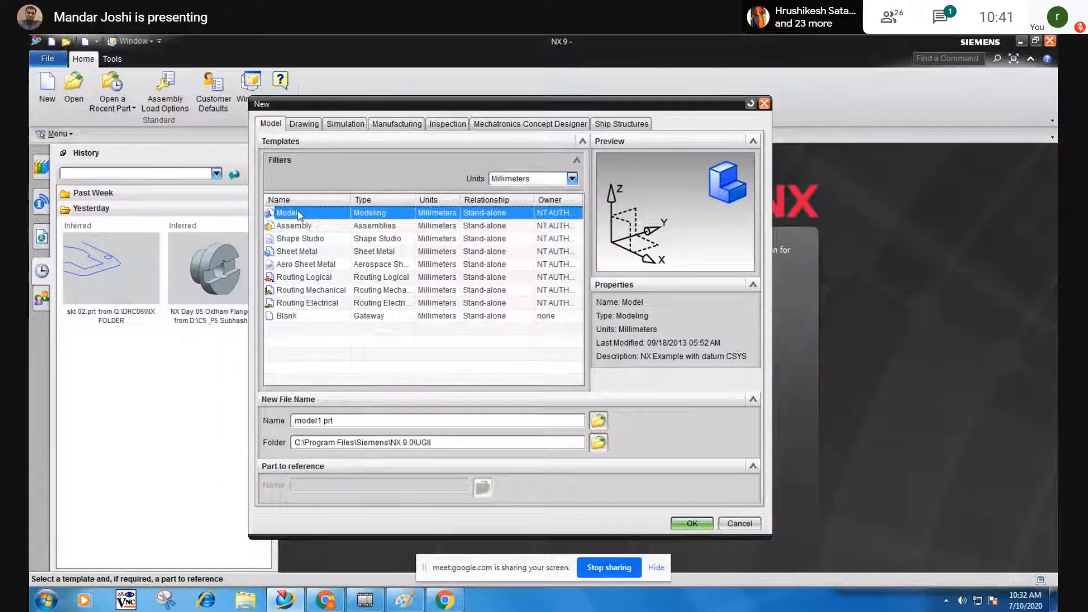
{"action": "left_click_drag", "start_coordinate": [353, 420], "coordinate": [256, 418]}
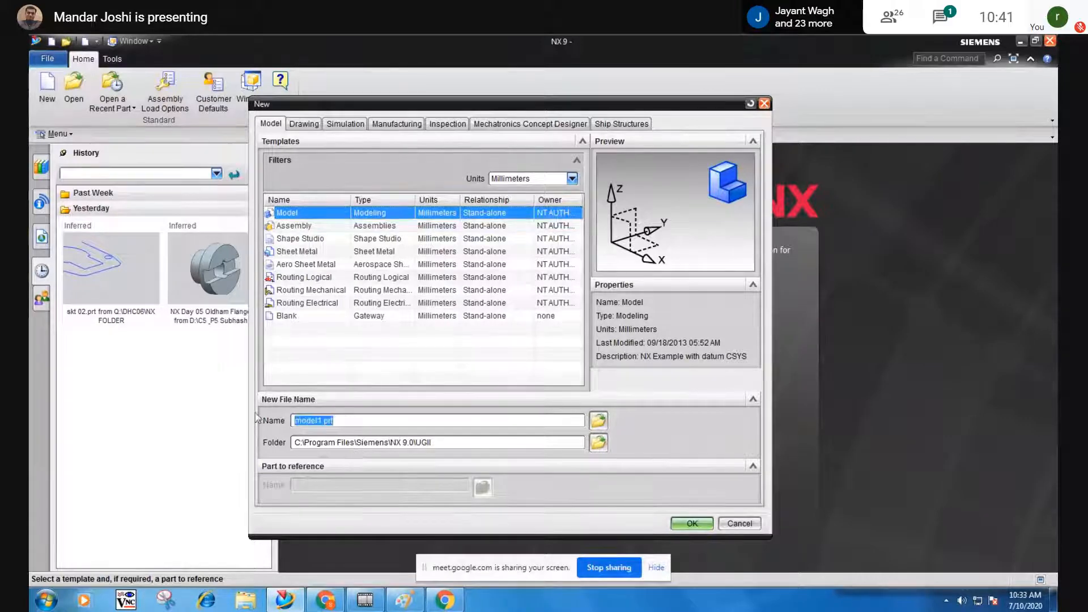
{"action": "type", "text": "SKT"}
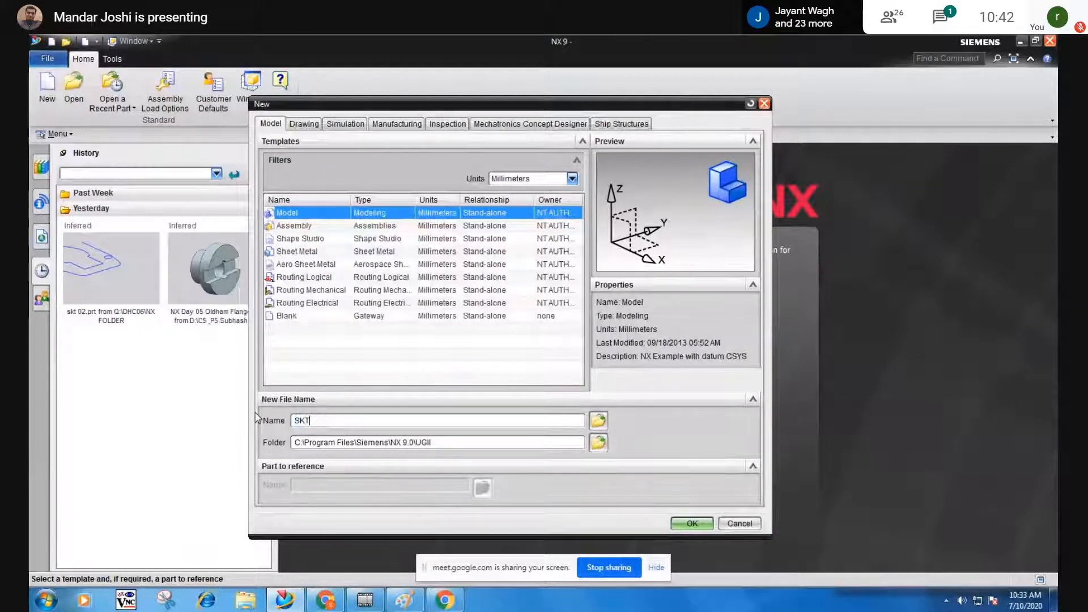
{"action": "type", "text": " 03"}
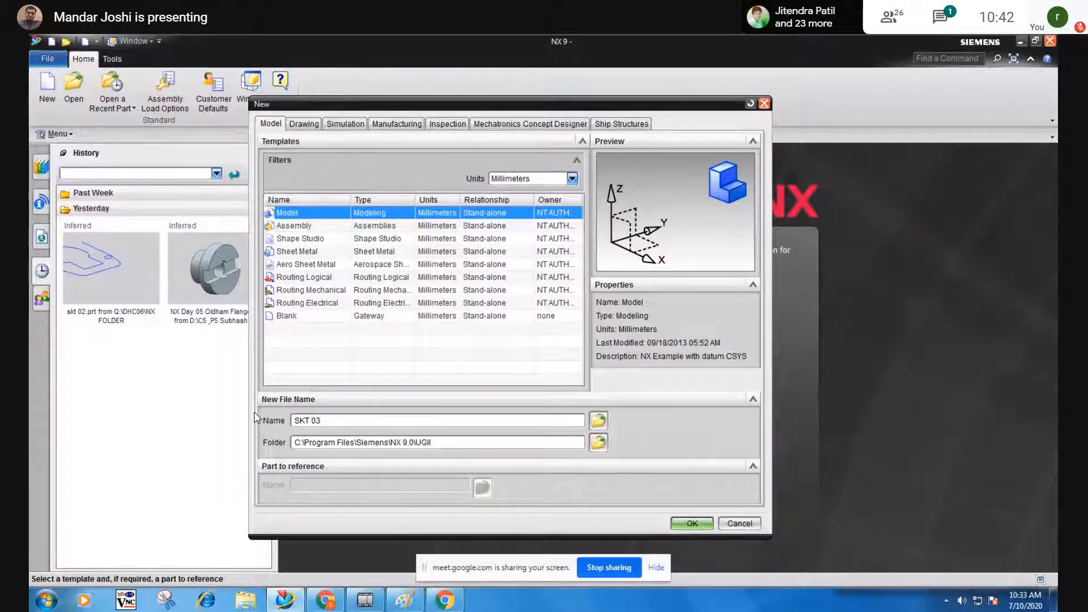
Set the new file's folder to NX FOLDER inside DHC06 on the STUDENT EVALUATION (Q:) drive.
{"action": "left_click", "coordinate": [445, 443]}
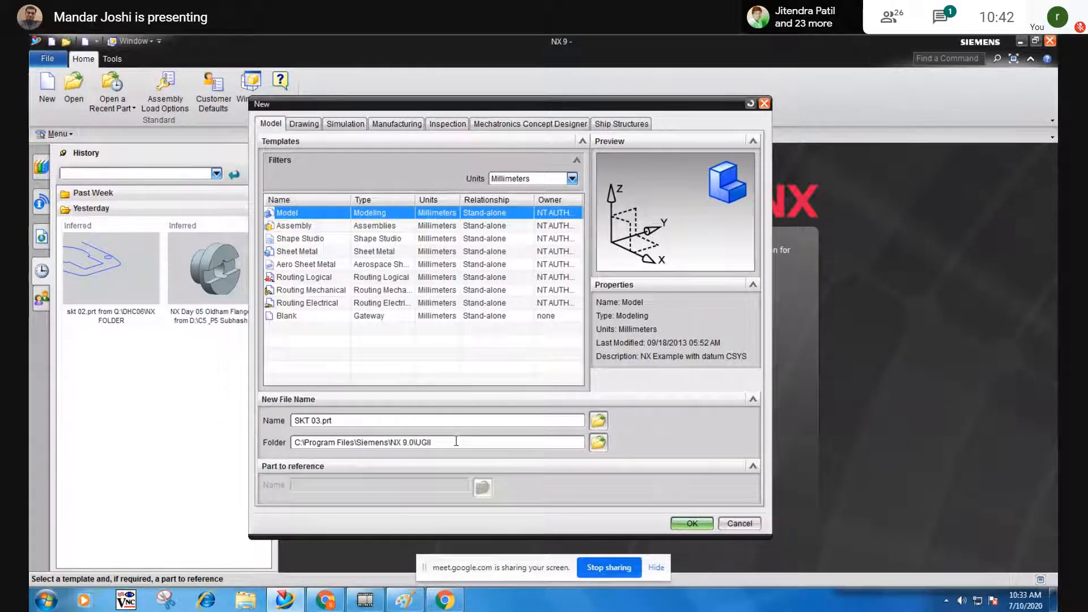
{"action": "left_click", "coordinate": [599, 444]}
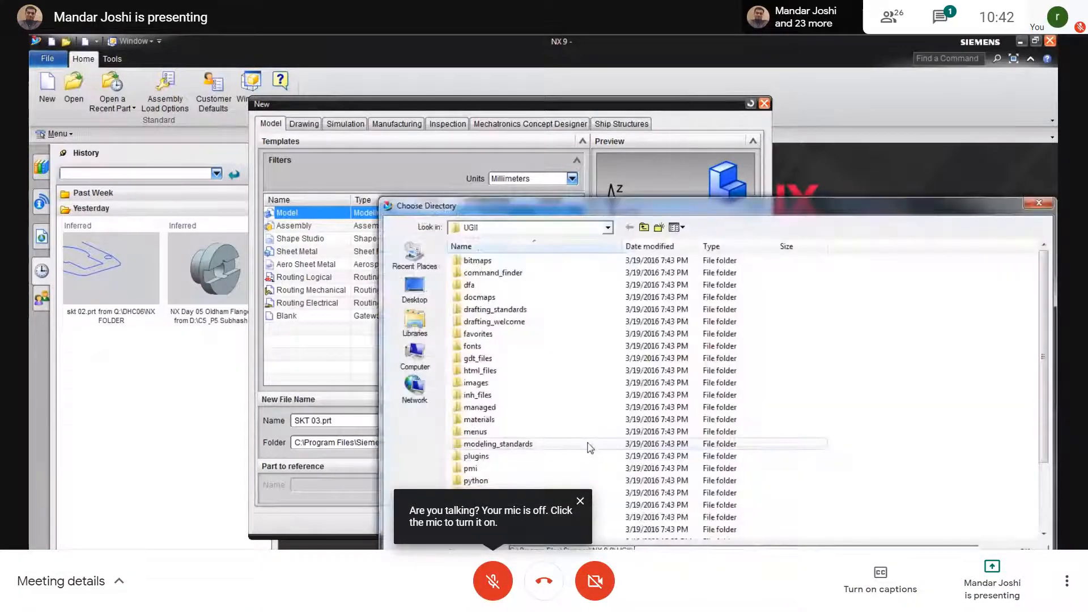
{"action": "left_click", "coordinate": [416, 362]}
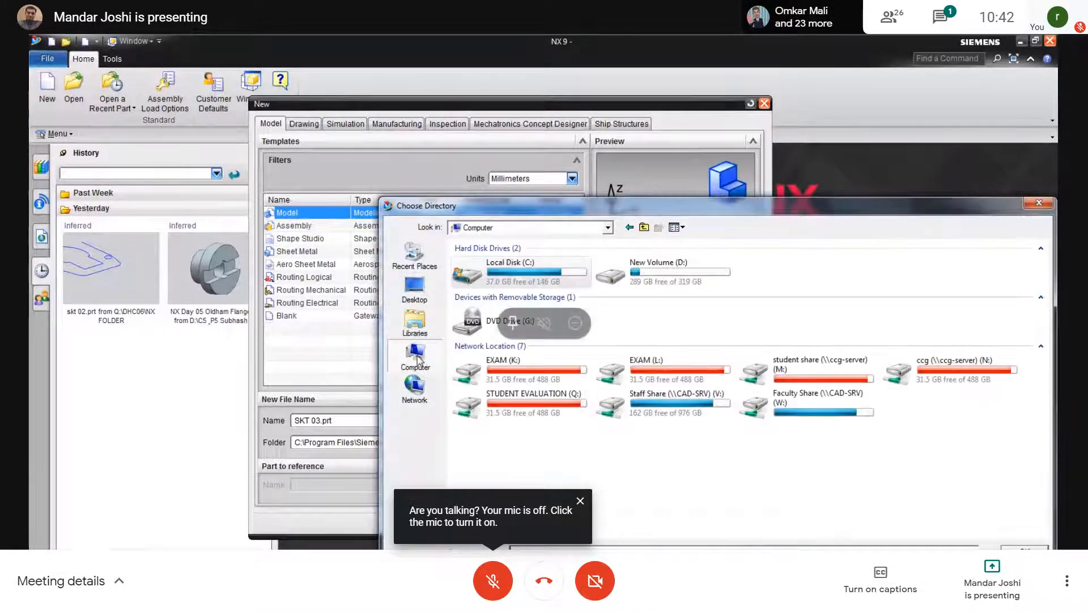
{"action": "double_click", "coordinate": [544, 412]}
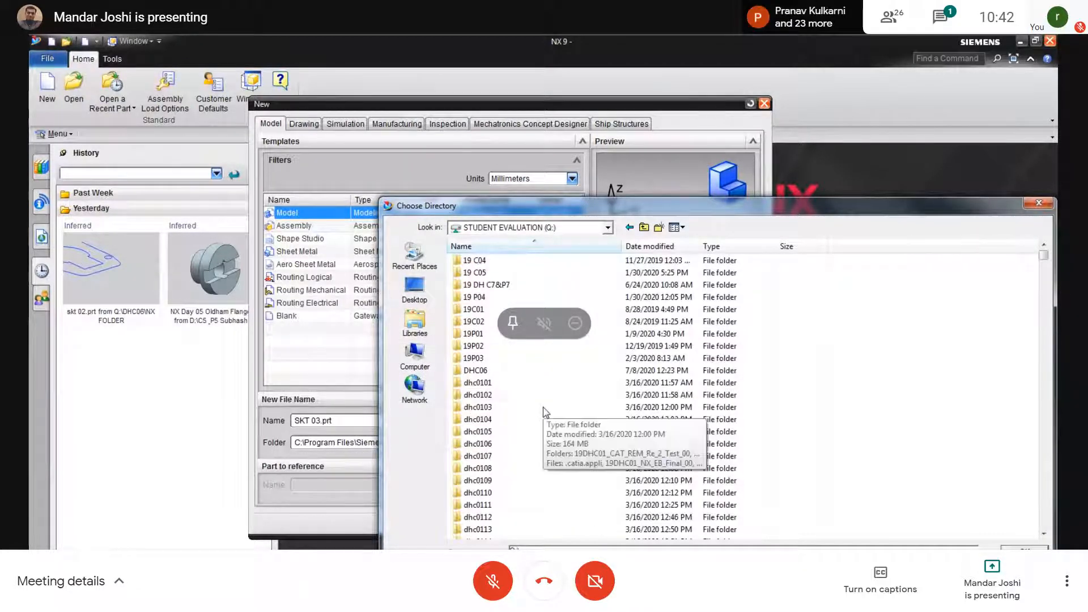
{"action": "double_click", "coordinate": [496, 373]}
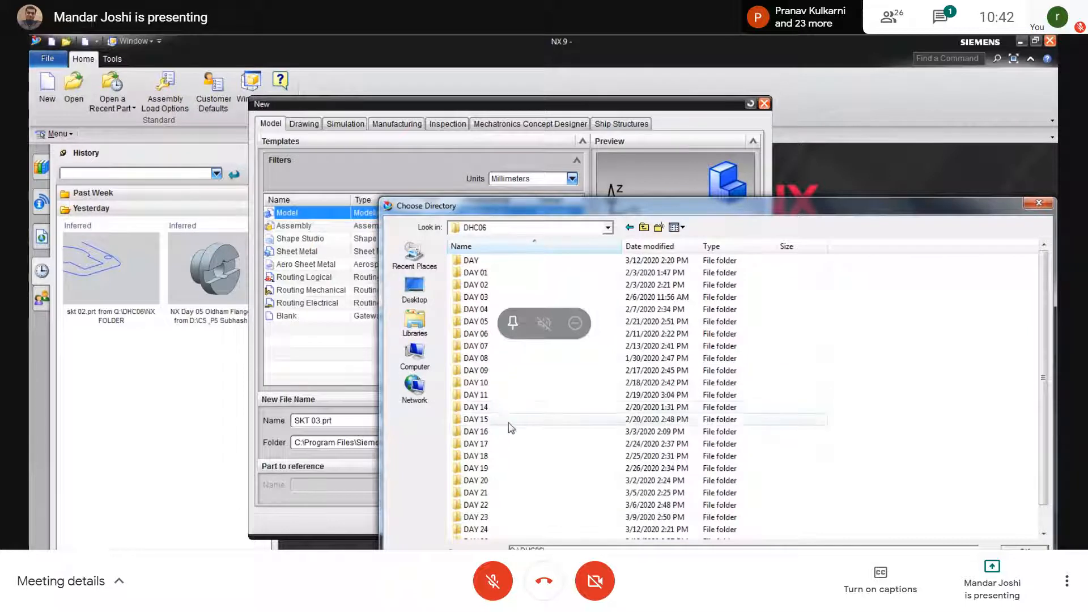
{"action": "left_click", "coordinate": [825, 444]}
{"action": "scroll", "coordinate": [819, 454], "scroll_direction": "down", "scroll_amount": 1}
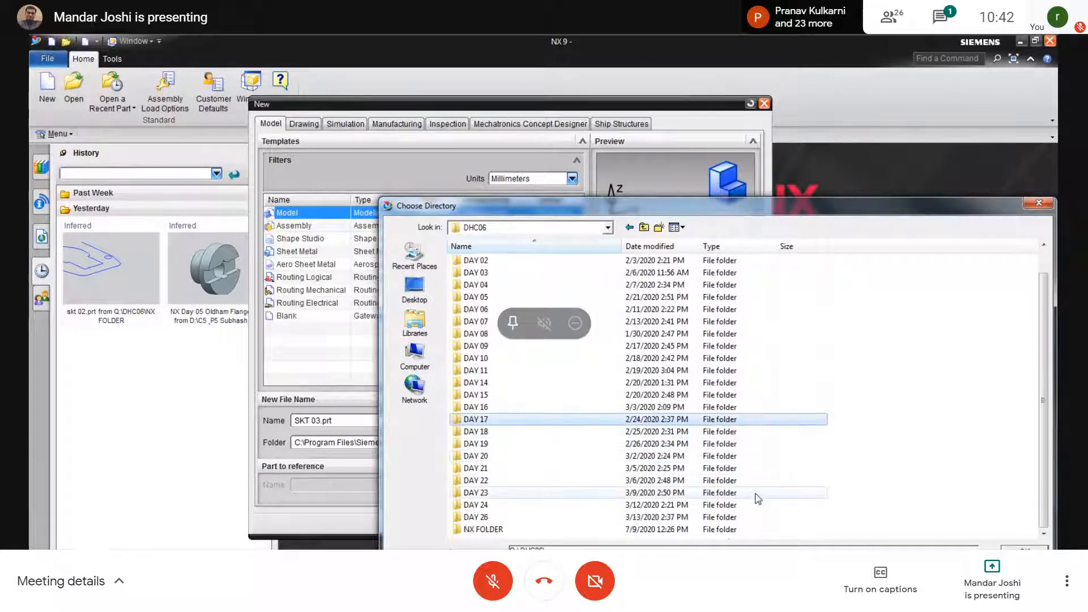
{"action": "double_click", "coordinate": [503, 530]}
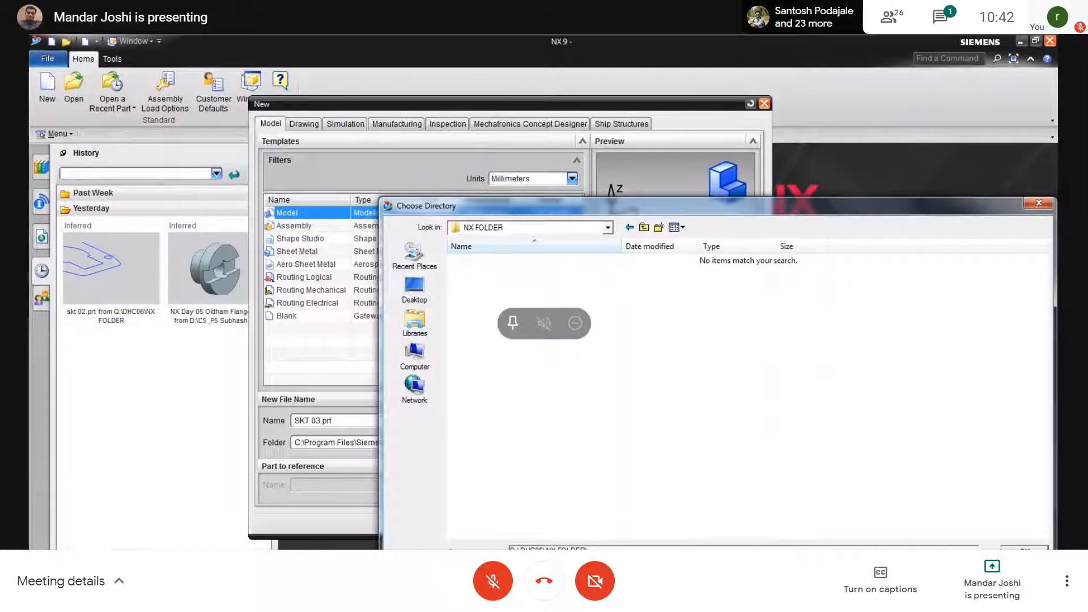
{"action": "left_click", "coordinate": [1025, 549]}
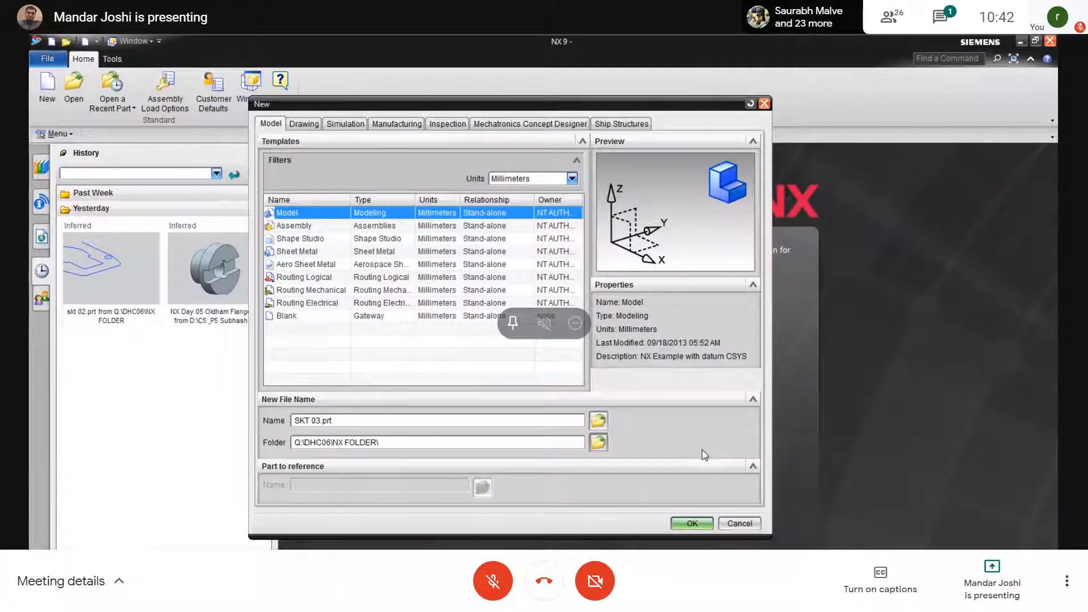
Browse again from the Desktop and Computer locations to Q:\DHC06\NX FOLDER and reselect it as the save folder.
{"action": "left_click", "coordinate": [599, 444]}
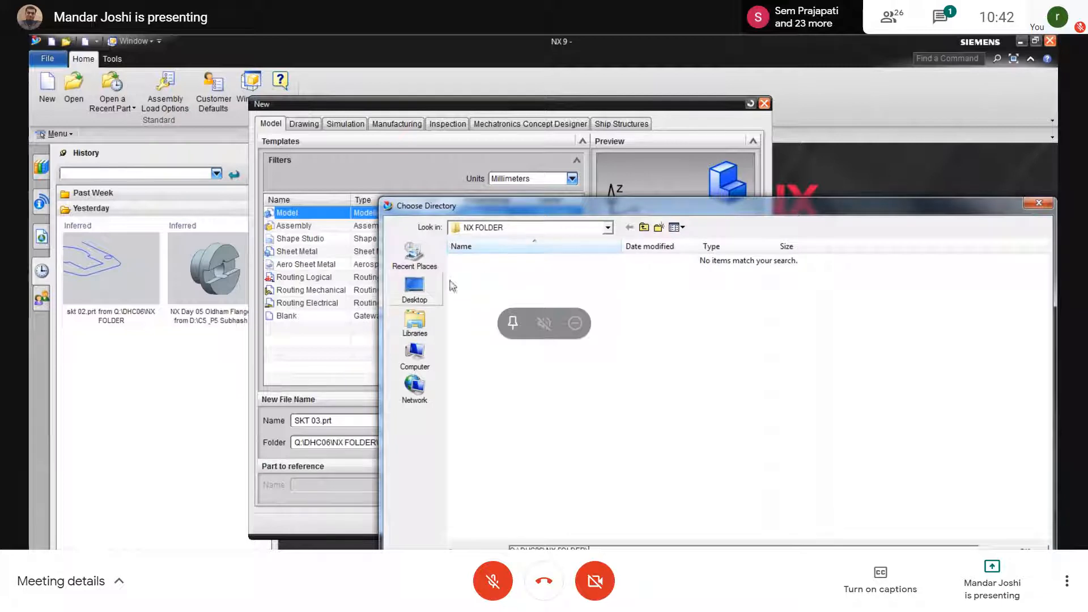
{"action": "left_click", "coordinate": [421, 293]}
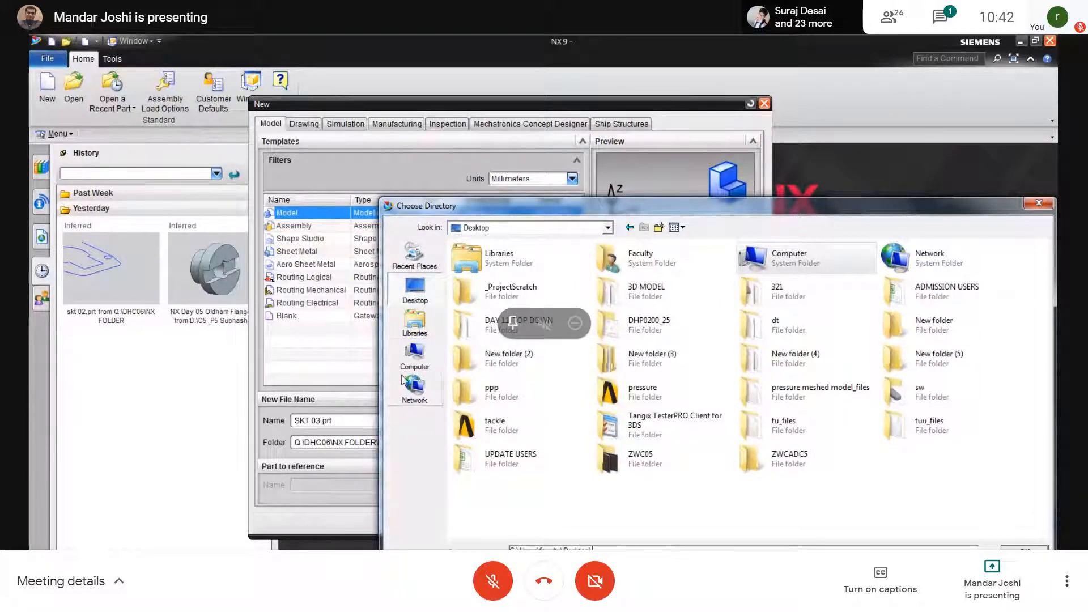
{"action": "left_click", "coordinate": [413, 361]}
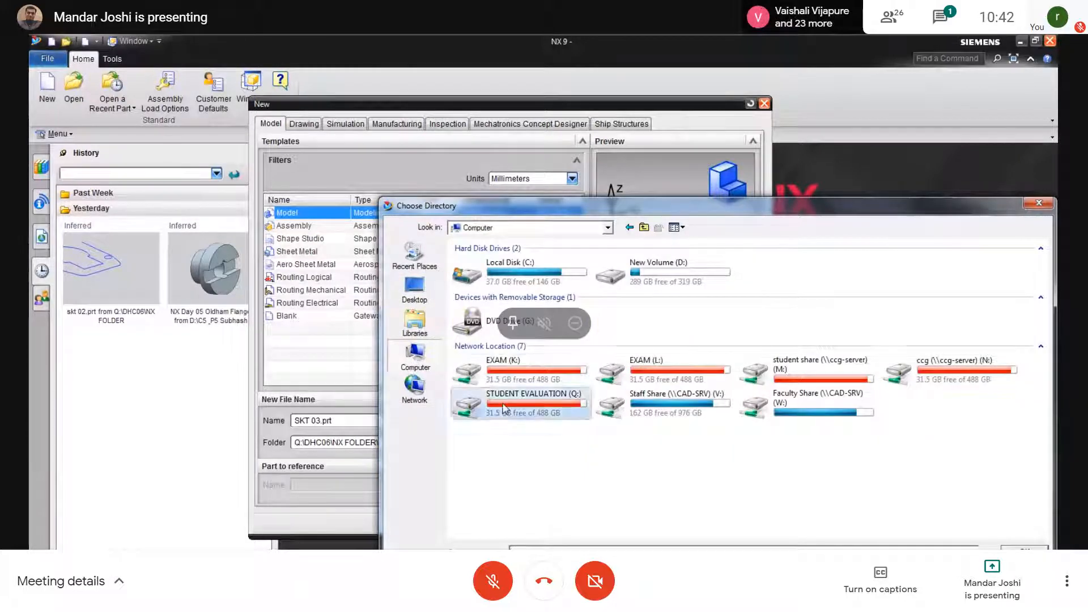
{"action": "double_click", "coordinate": [487, 403]}
{"action": "left_click", "coordinate": [479, 444]}
{"action": "scroll", "coordinate": [479, 444], "scroll_direction": "down", "scroll_amount": 2}
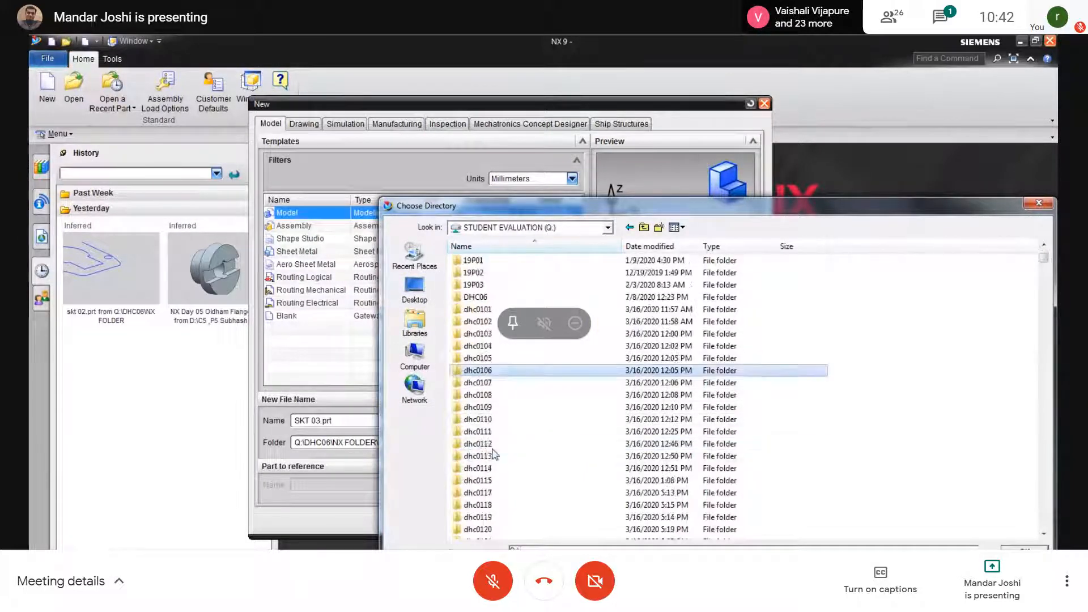
{"action": "double_click", "coordinate": [479, 298]}
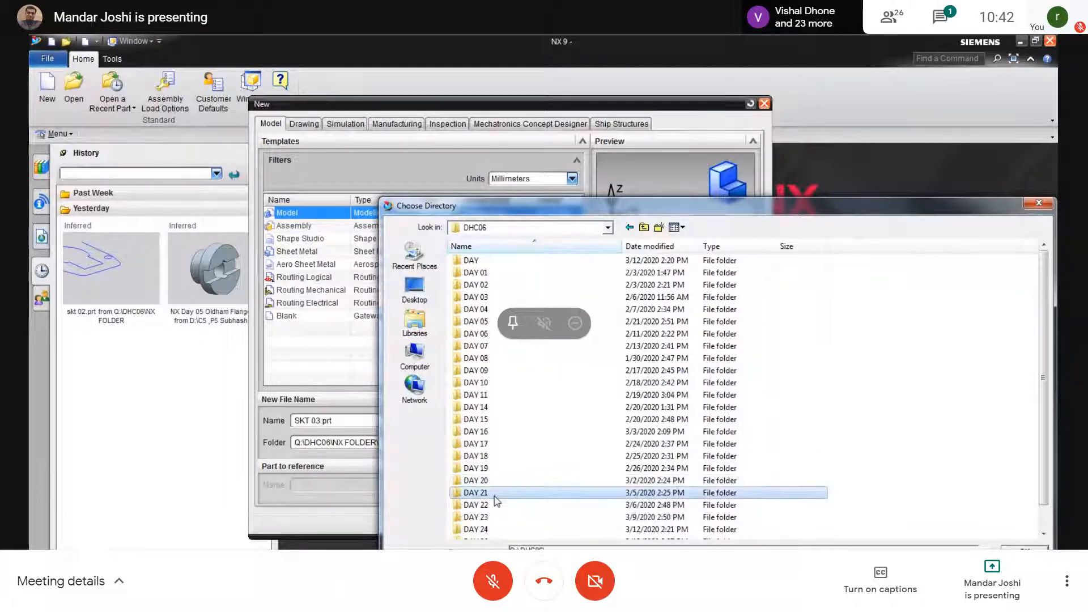
{"action": "scroll", "coordinate": [498, 508], "scroll_direction": "down", "scroll_amount": 1}
{"action": "left_click", "coordinate": [494, 531]}
{"action": "double_click", "coordinate": [488, 530]}
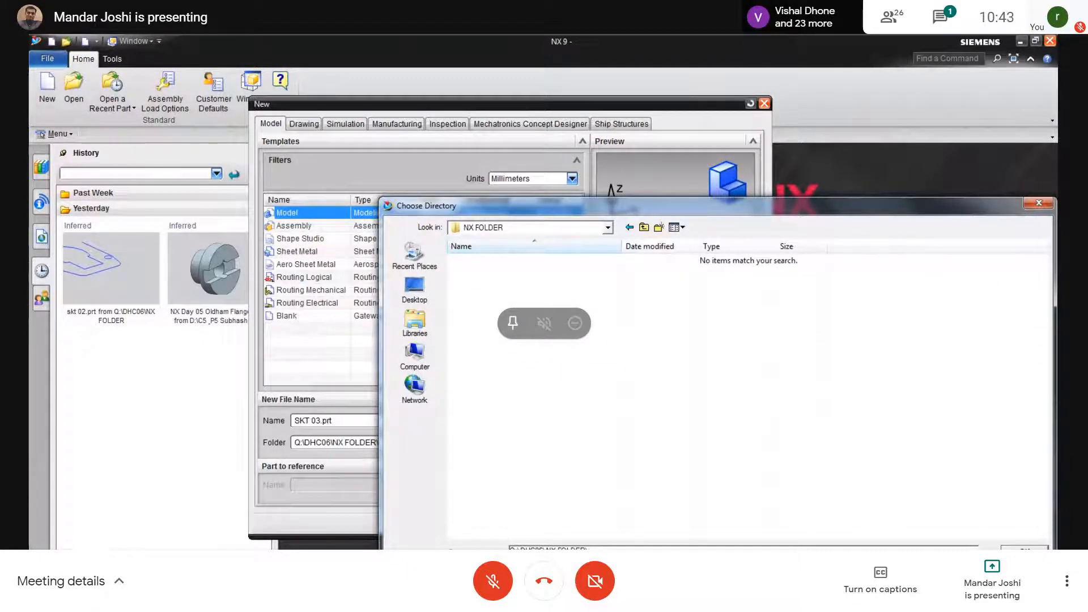
{"action": "key", "text": "Return"}
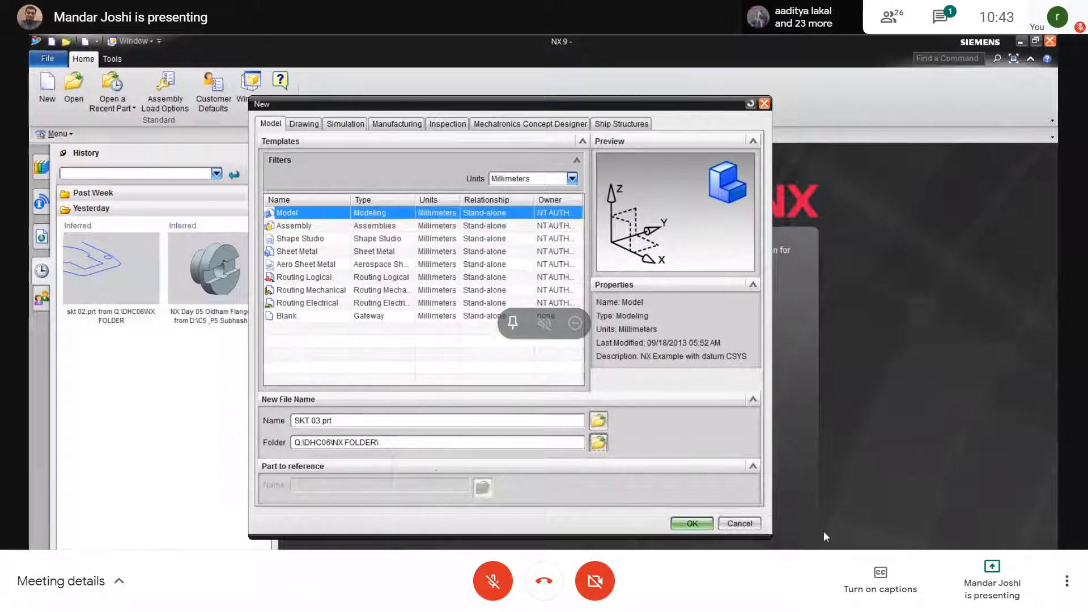
Keep the file name SKT 03.prt and create the part from the Model template.
{"action": "triple_click", "coordinate": [356, 422]}
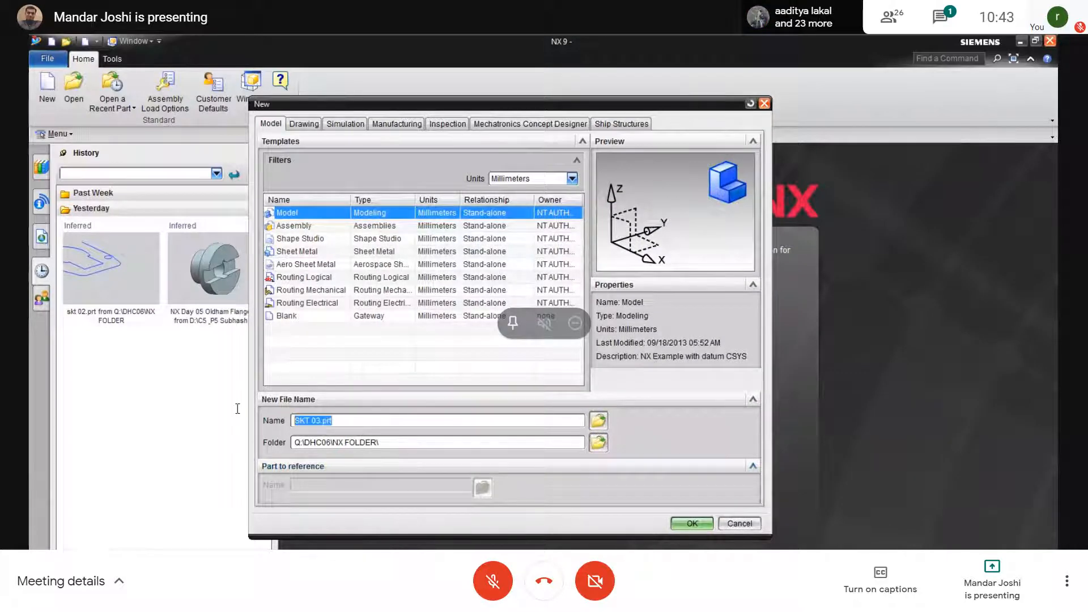
{"action": "left_click", "coordinate": [352, 425]}
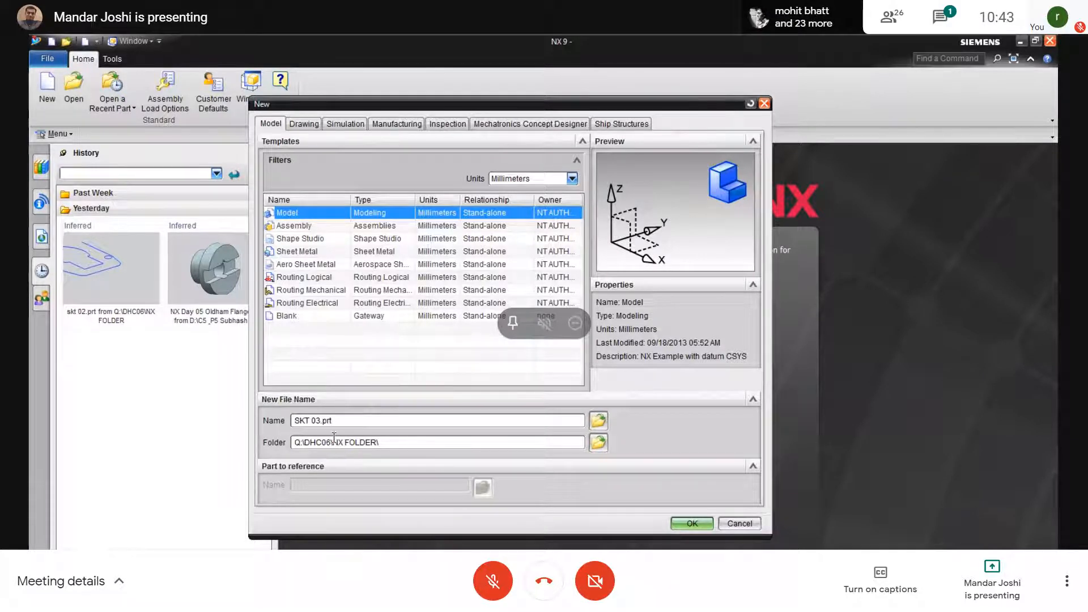
{"action": "left_click", "coordinate": [677, 525]}
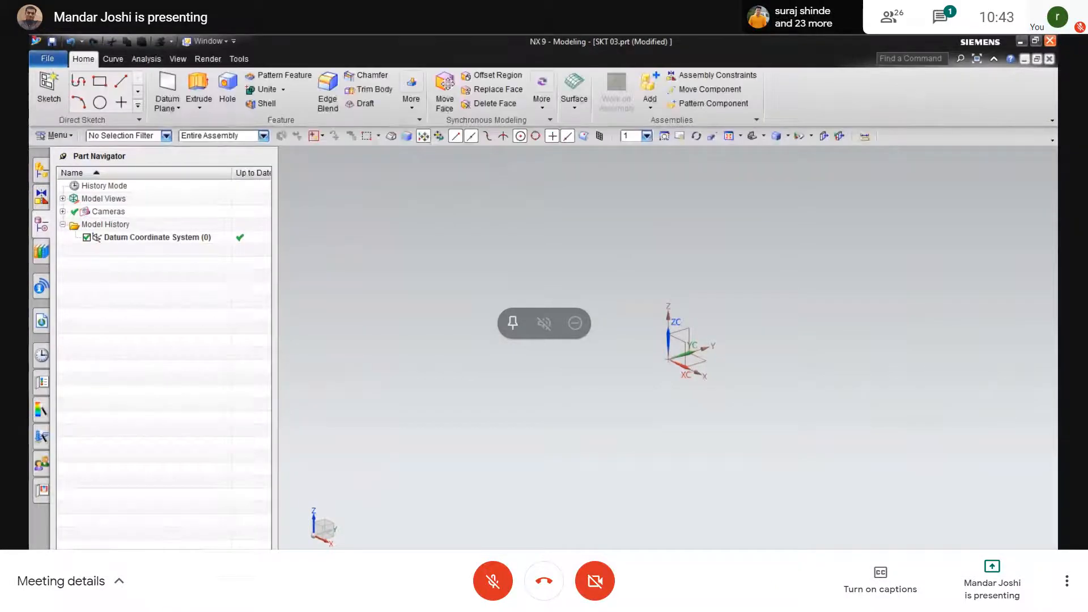
{"action": "left_click", "coordinate": [583, 385]}
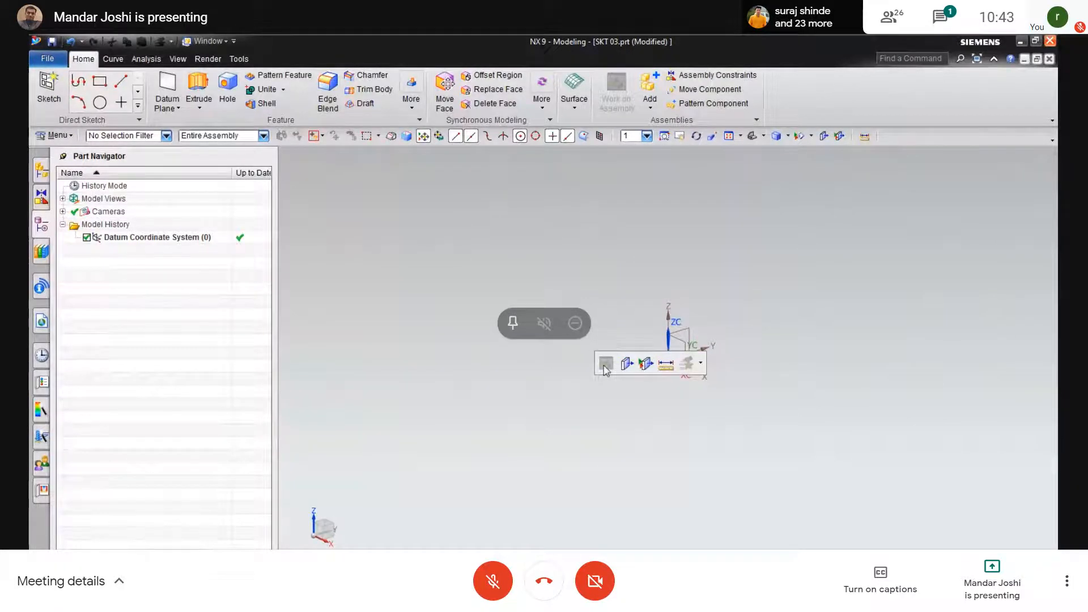
{"action": "left_click", "coordinate": [584, 396]}
{"action": "left_click", "coordinate": [746, 450]}
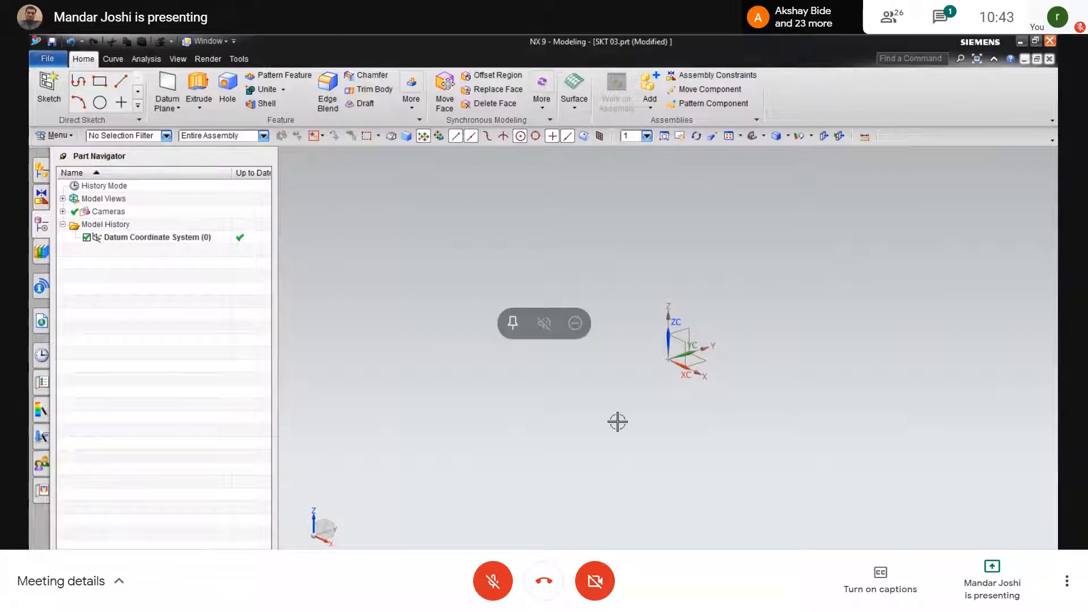
Switch to Paint and handwrite "W =" with the Pencil near the upper part of the canvas, underlining the W.
{"action": "key", "text": "alt+Tab"}
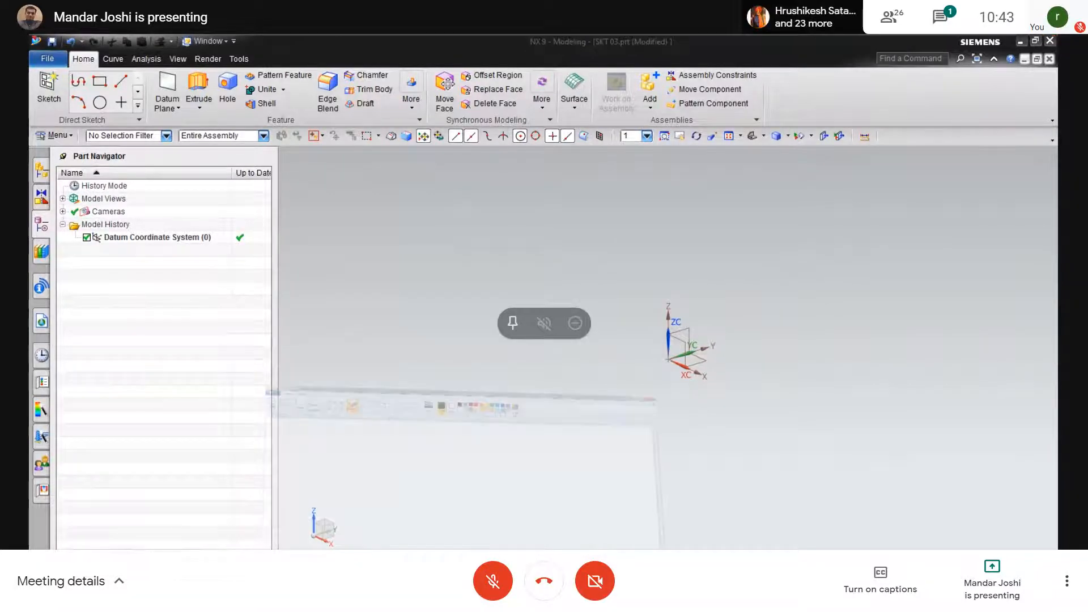
{"action": "left_click", "coordinate": [186, 78]}
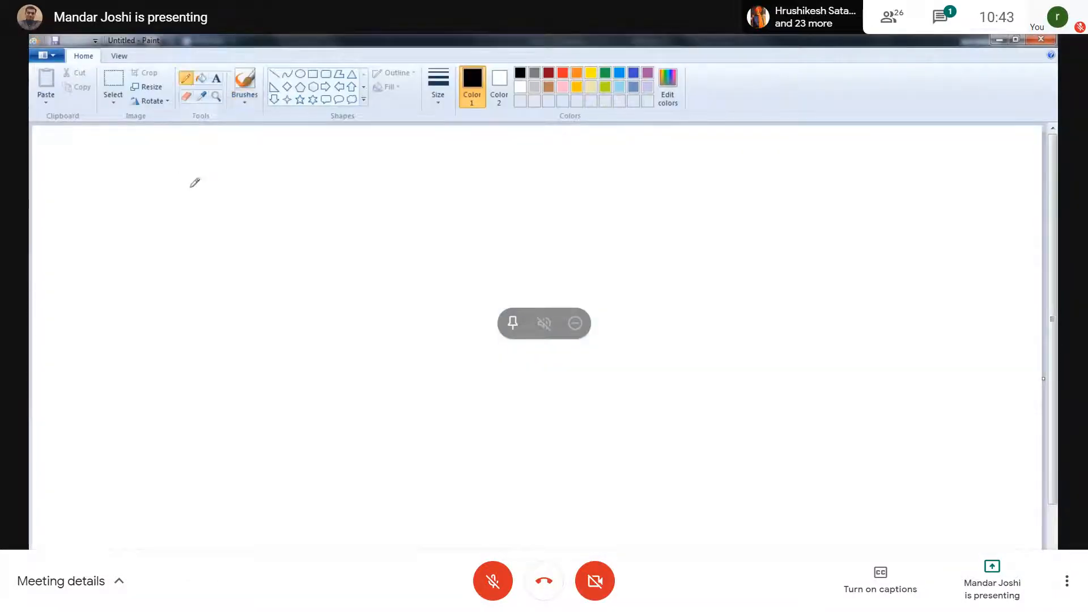
{"action": "mouse_move", "coordinate": [193, 177]}
{"action": "left_mouse_down"}
{"action": "mouse_move", "coordinate": [195, 202]}
{"action": "mouse_move", "coordinate": [213, 197]}
{"action": "mouse_move", "coordinate": [224, 216]}
{"action": "mouse_move", "coordinate": [241, 174]}
{"action": "mouse_move", "coordinate": [322, 202]}
{"action": "left_mouse_up"}
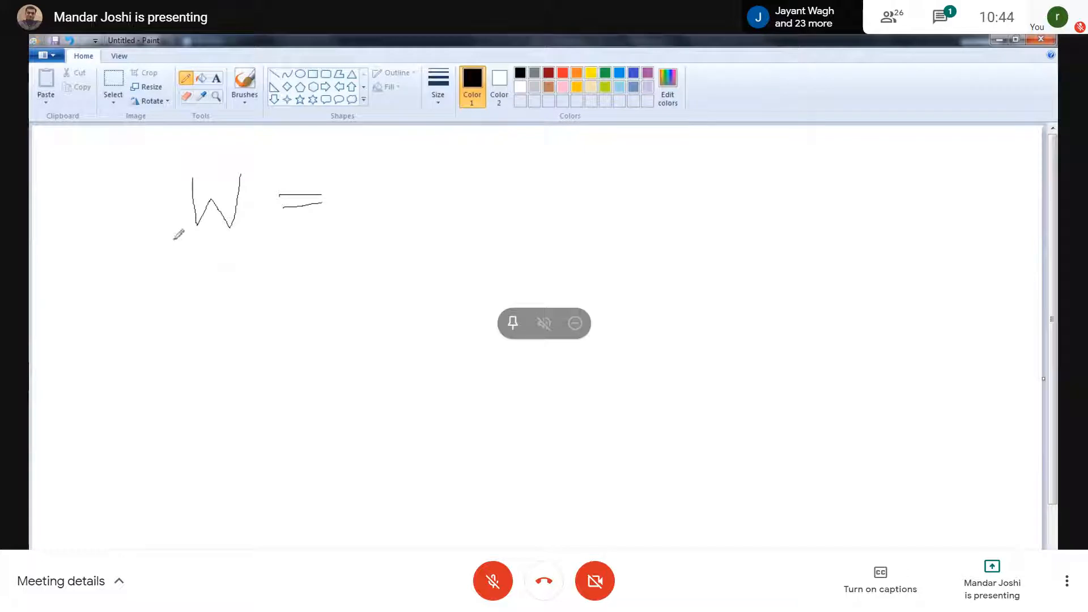
{"action": "left_click_drag", "start_coordinate": [173, 239], "coordinate": [239, 239]}
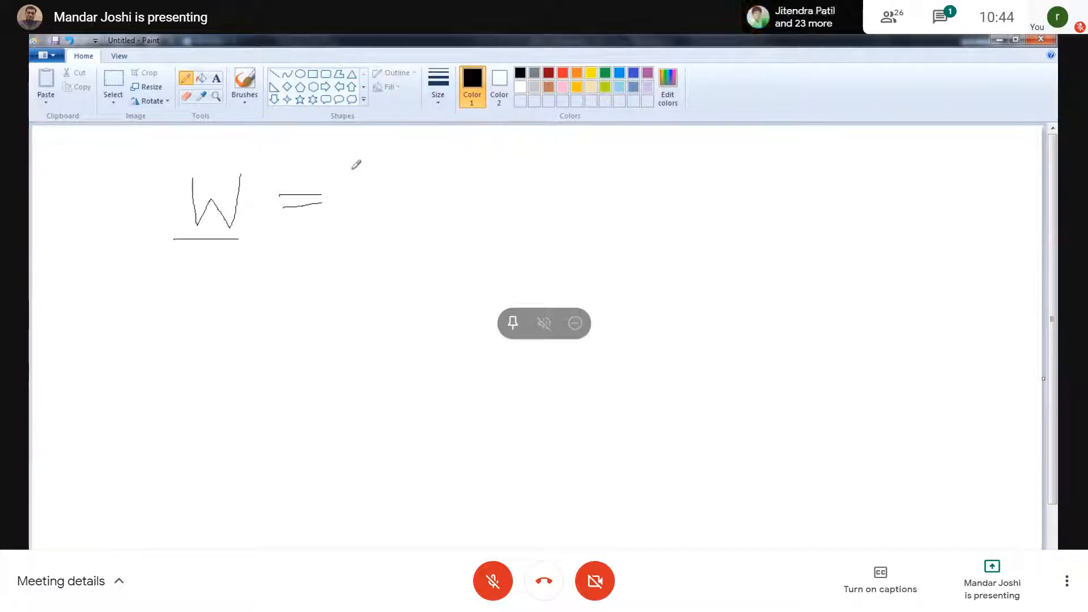
Complete the handwritten note after the equals sign with "Hide/show Co-ordinate System".
{"action": "left_click_drag", "start_coordinate": [351, 170], "coordinate": [350, 216]}
{"action": "mouse_move", "coordinate": [347, 199]}
{"action": "left_mouse_down"}
{"action": "mouse_move", "coordinate": [367, 185]}
{"action": "mouse_move", "coordinate": [365, 216]}
{"action": "left_mouse_up"}
{"action": "mouse_move", "coordinate": [380, 188]}
{"action": "left_mouse_down"}
{"action": "mouse_move", "coordinate": [380, 217]}
{"action": "mouse_move", "coordinate": [383, 185]}
{"action": "mouse_move", "coordinate": [401, 213]}
{"action": "left_mouse_up"}
{"action": "mouse_move", "coordinate": [409, 174]}
{"action": "left_mouse_down"}
{"action": "mouse_move", "coordinate": [408, 214]}
{"action": "mouse_move", "coordinate": [431, 193]}
{"action": "mouse_move", "coordinate": [437, 226]}
{"action": "left_mouse_up"}
{"action": "left_click_drag", "start_coordinate": [466, 161], "coordinate": [433, 256]}
{"action": "left_click_drag", "start_coordinate": [478, 190], "coordinate": [469, 221]}
{"action": "mouse_move", "coordinate": [490, 166]}
{"action": "left_mouse_down"}
{"action": "mouse_move", "coordinate": [498, 202]}
{"action": "mouse_move", "coordinate": [527, 196]}
{"action": "mouse_move", "coordinate": [547, 219]}
{"action": "mouse_move", "coordinate": [557, 198]}
{"action": "left_mouse_up"}
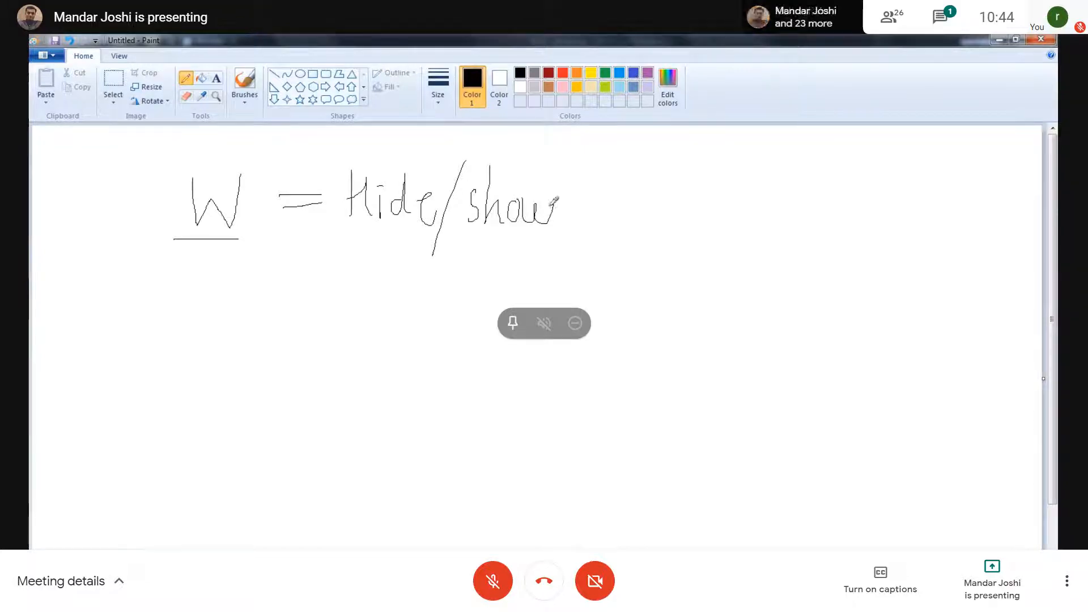
{"action": "mouse_move", "coordinate": [595, 180]}
{"action": "left_mouse_down"}
{"action": "mouse_move", "coordinate": [615, 210]}
{"action": "mouse_move", "coordinate": [657, 195]}
{"action": "mouse_move", "coordinate": [678, 215]}
{"action": "mouse_move", "coordinate": [711, 204]}
{"action": "mouse_move", "coordinate": [729, 214]}
{"action": "mouse_move", "coordinate": [749, 190]}
{"action": "mouse_move", "coordinate": [774, 217]}
{"action": "left_mouse_up"}
{"action": "mouse_move", "coordinate": [806, 179]}
{"action": "left_mouse_down"}
{"action": "mouse_move", "coordinate": [798, 211]}
{"action": "mouse_move", "coordinate": [828, 199]}
{"action": "mouse_move", "coordinate": [831, 211]}
{"action": "mouse_move", "coordinate": [848, 190]}
{"action": "mouse_move", "coordinate": [860, 221]}
{"action": "mouse_move", "coordinate": [893, 212]}
{"action": "left_mouse_up"}
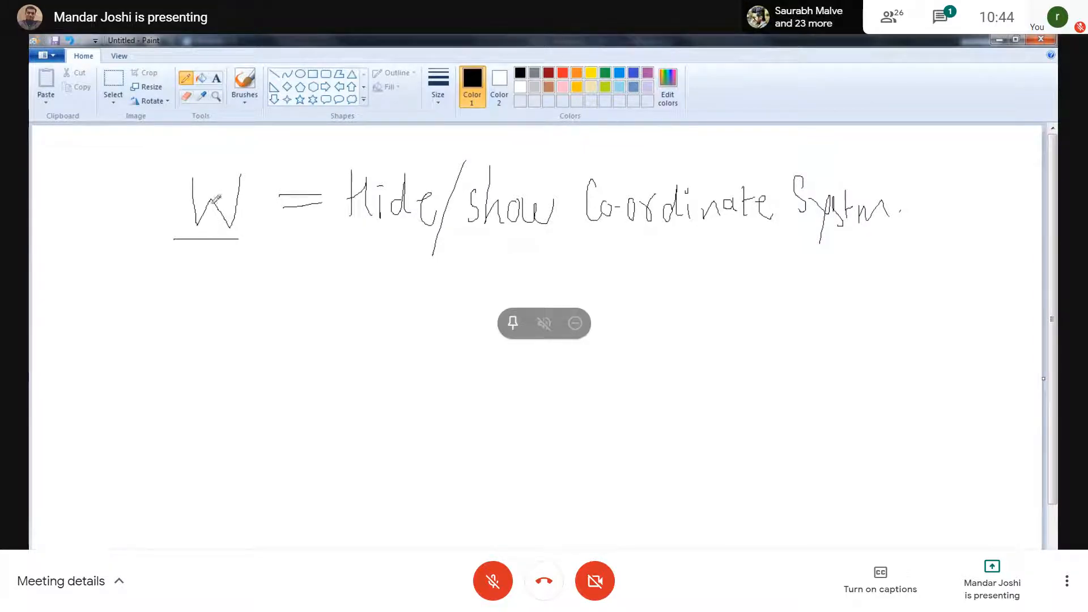
Switch back to NX and toggle the work coordinate system display several times, leaving it hidden.
{"action": "left_click", "coordinate": [1000, 41]}
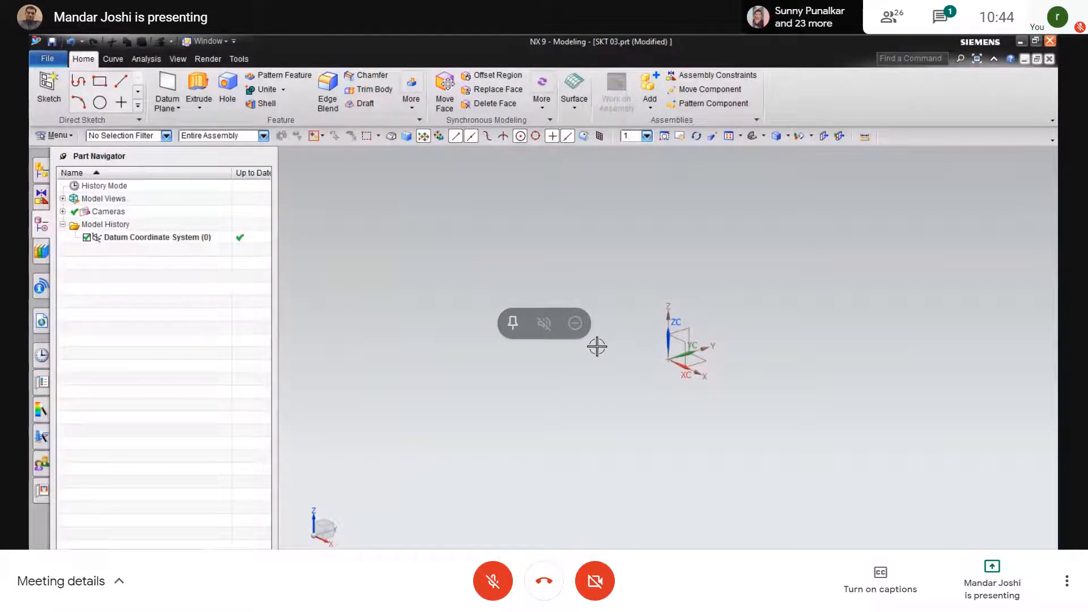
{"action": "key", "text": "w"}
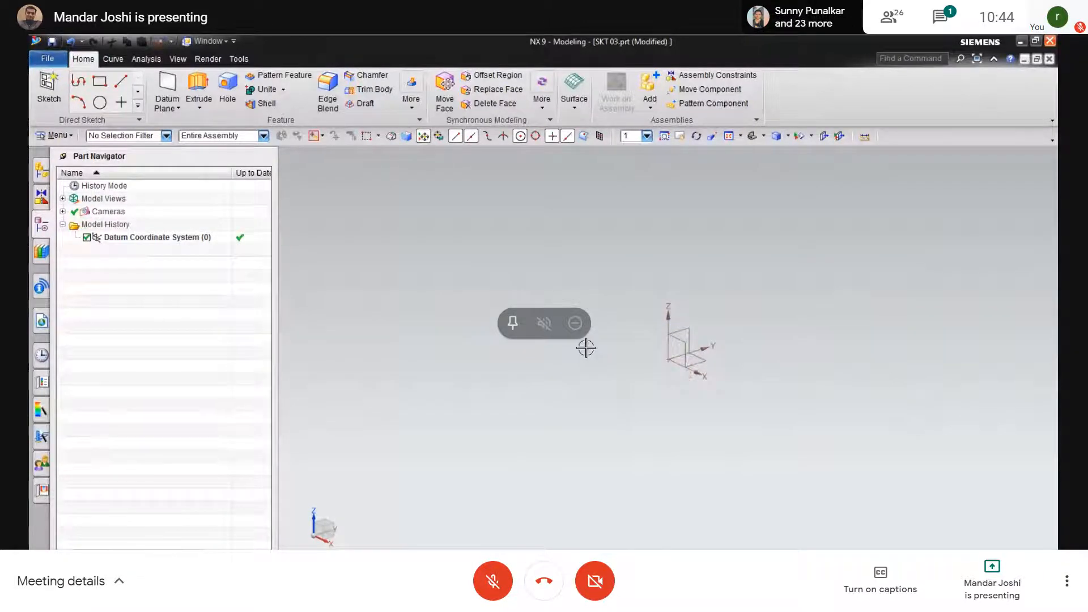
{"action": "key", "text": "w"}
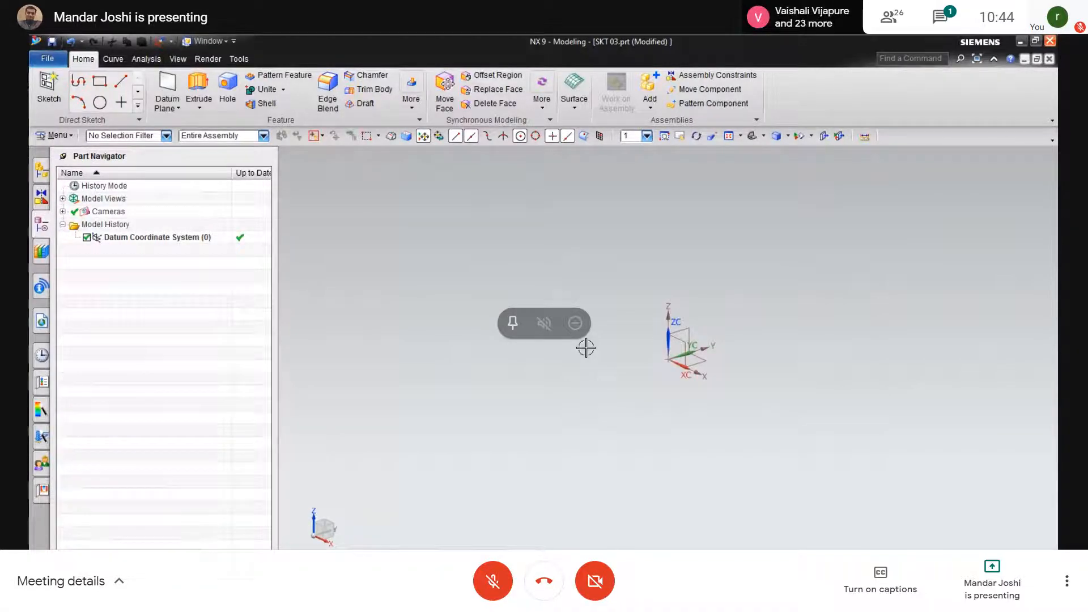
{"action": "key", "text": "w"}
{"action": "key", "text": "w"}
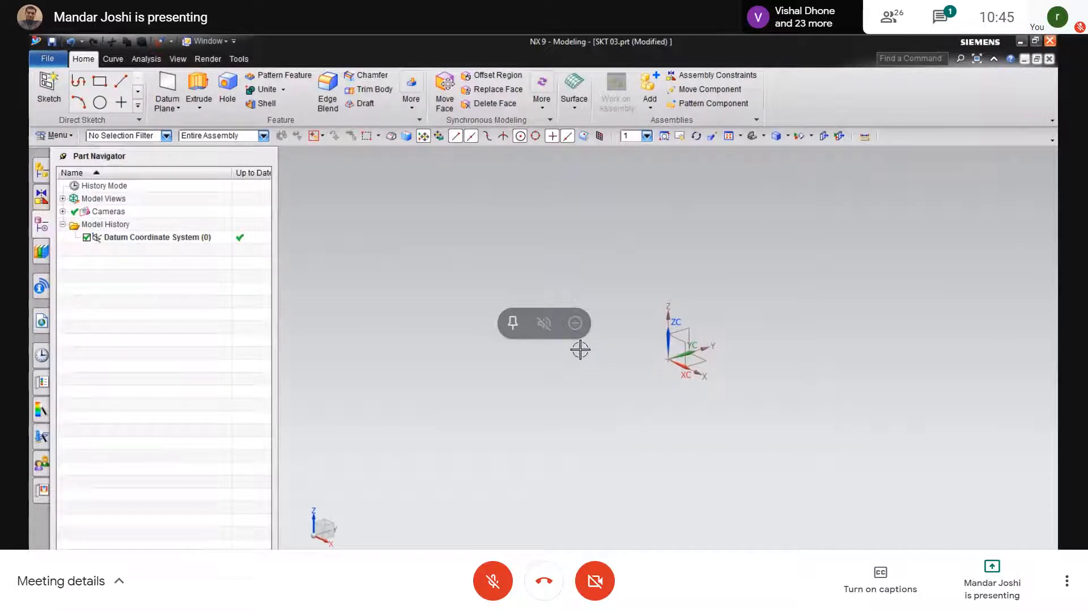
{"action": "key", "text": "w"}
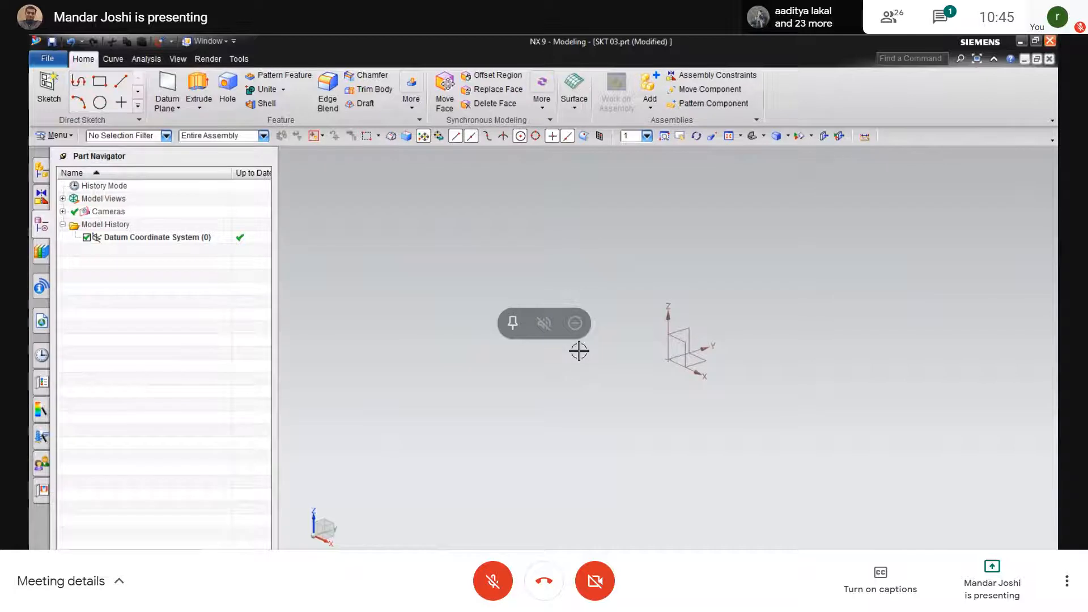
{"action": "key", "text": "w"}
{"action": "key", "text": "w"}
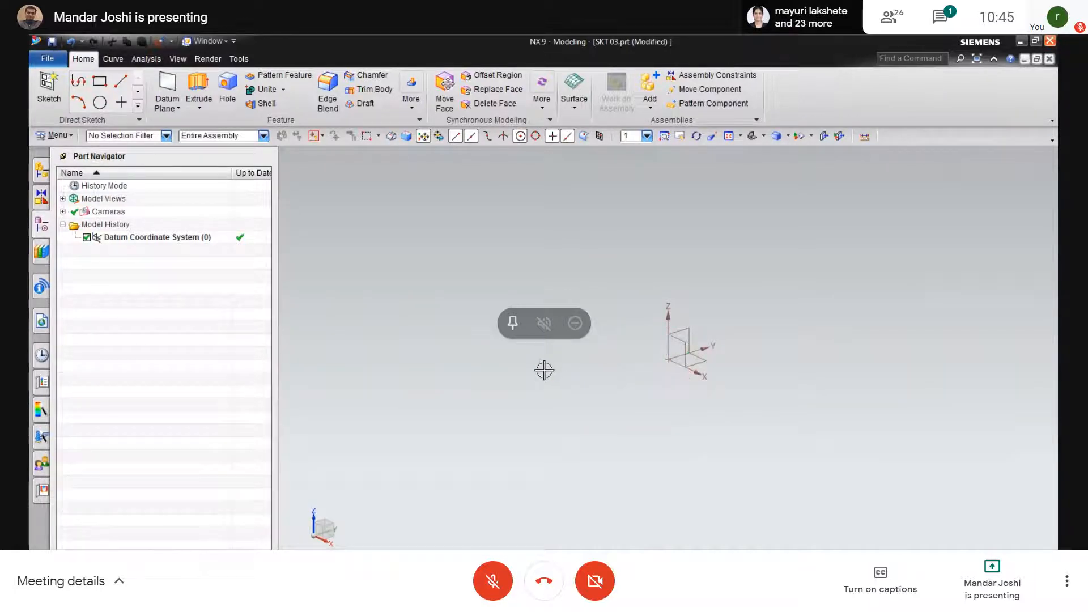
Start a new sketch in the task environment.
{"action": "left_click", "coordinate": [64, 136]}
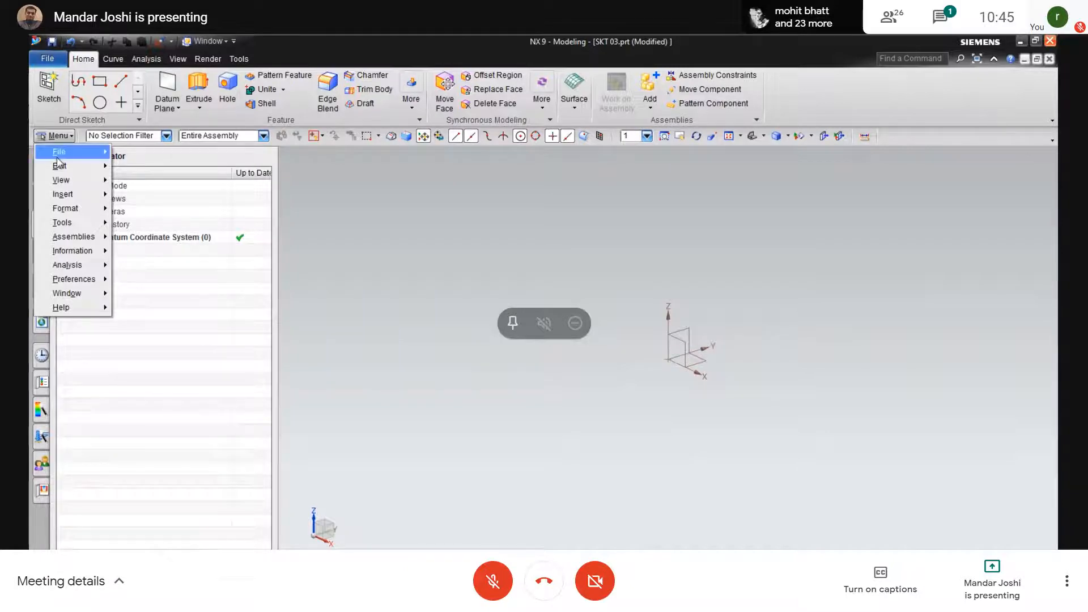
{"action": "mouse_move", "coordinate": [52, 197]}
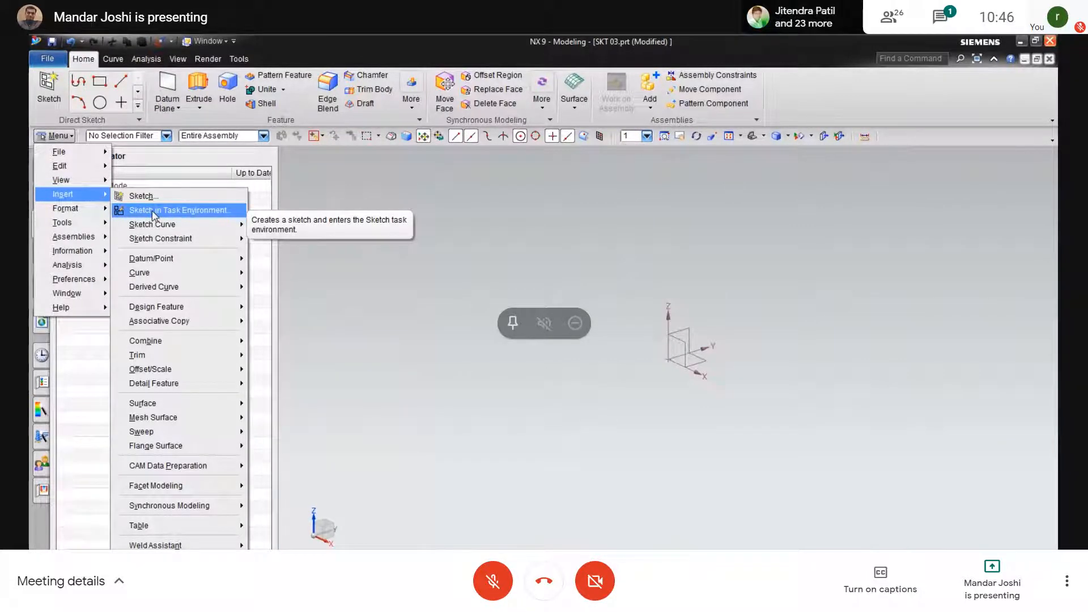
{"action": "left_click", "coordinate": [340, 193]}
{"action": "left_click", "coordinate": [54, 137]}
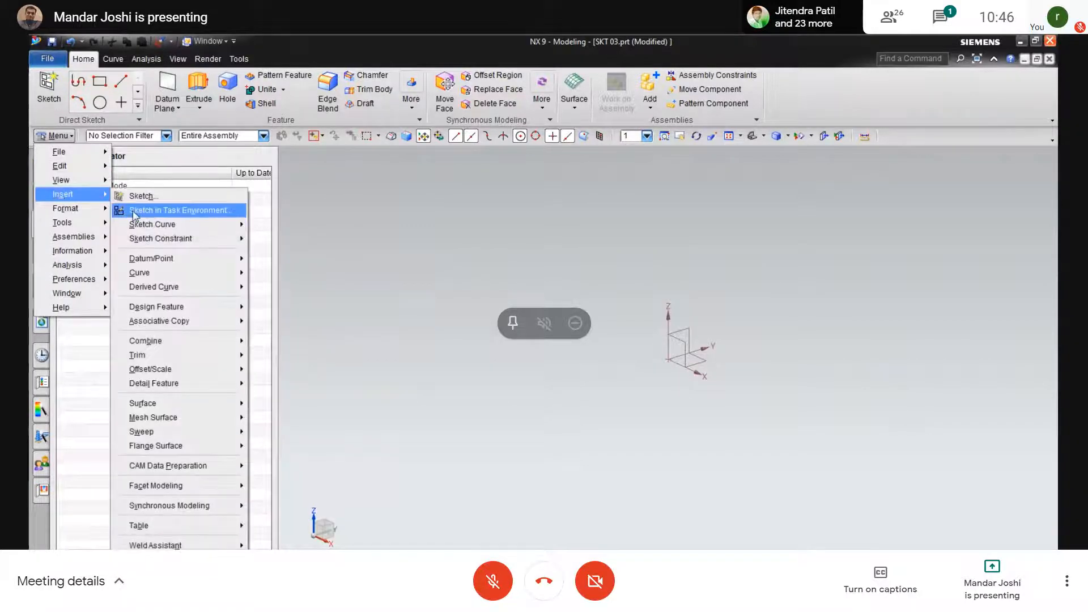
{"action": "left_click", "coordinate": [158, 211]}
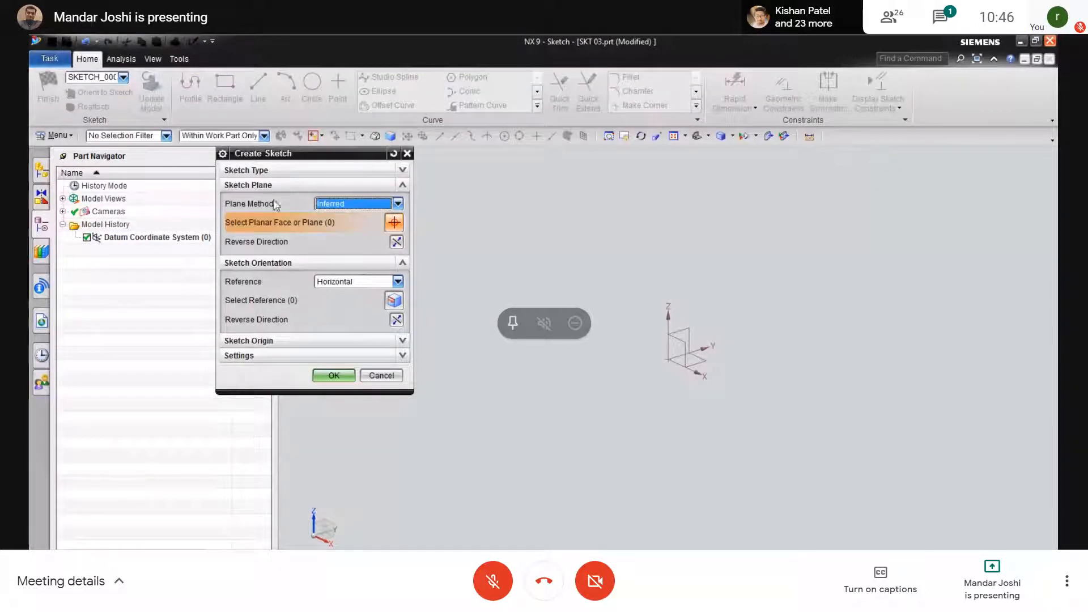
Collapse the plane and orientation settings and set the sketch type to On Plane.
{"action": "left_click", "coordinate": [258, 185]}
{"action": "left_click", "coordinate": [256, 199]}
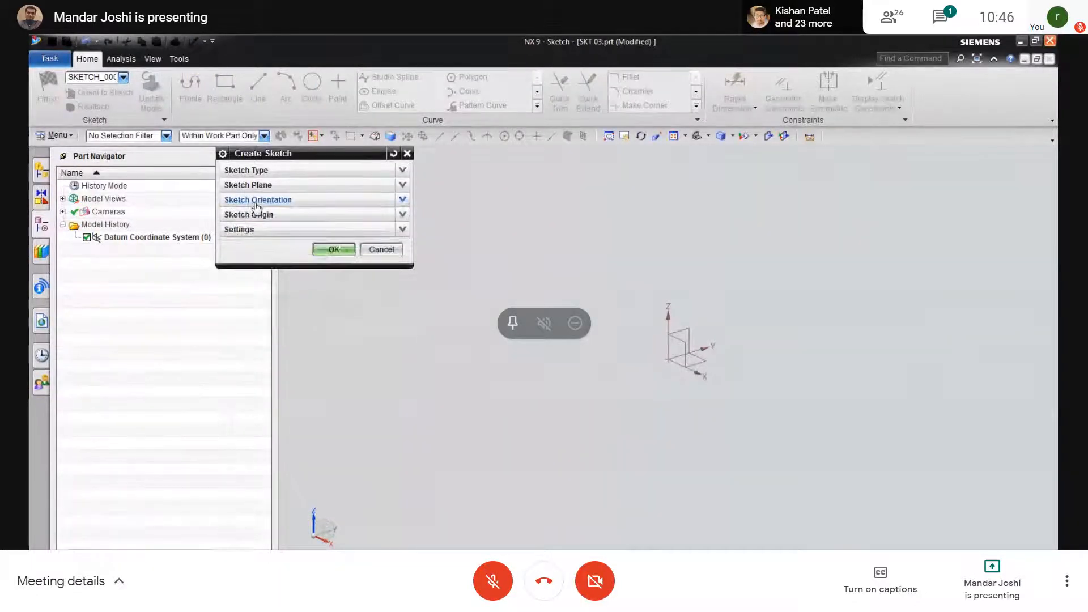
{"action": "left_click", "coordinate": [255, 171]}
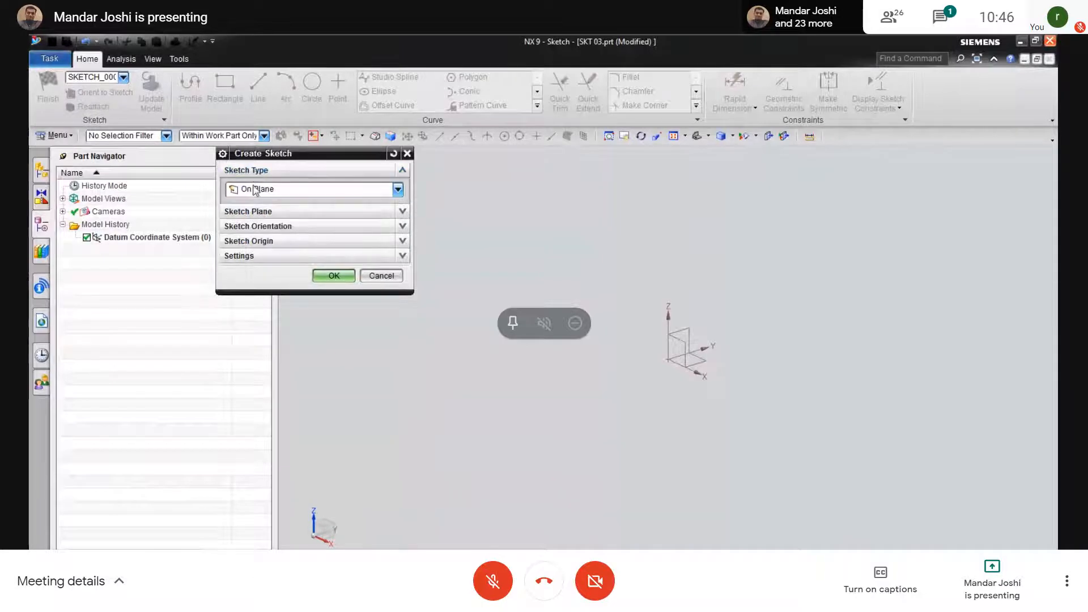
{"action": "left_click", "coordinate": [254, 190]}
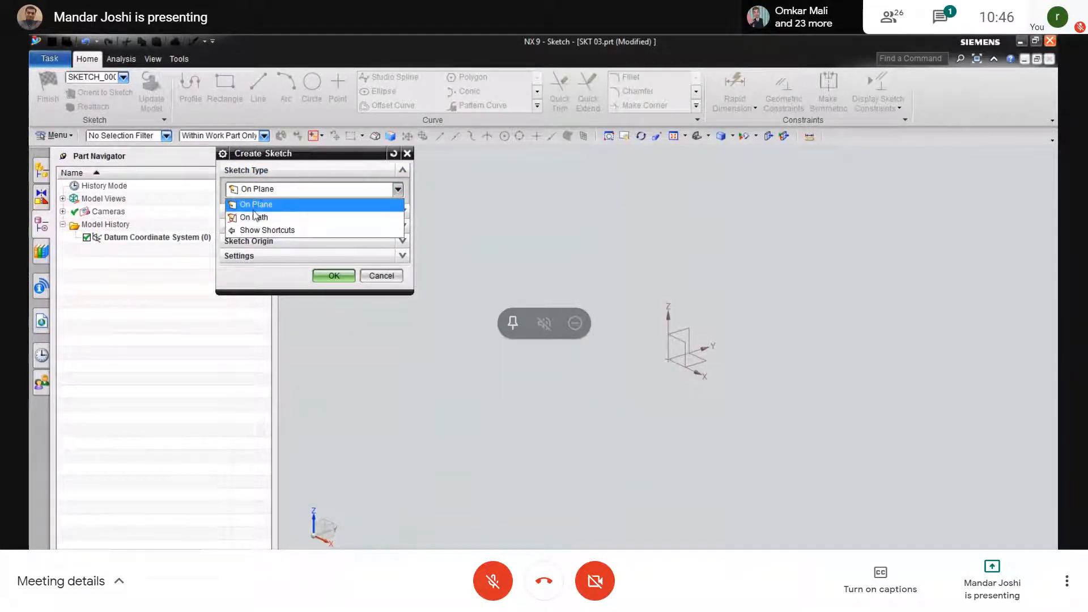
{"action": "left_click", "coordinate": [254, 206]}
{"action": "left_click", "coordinate": [255, 170]}
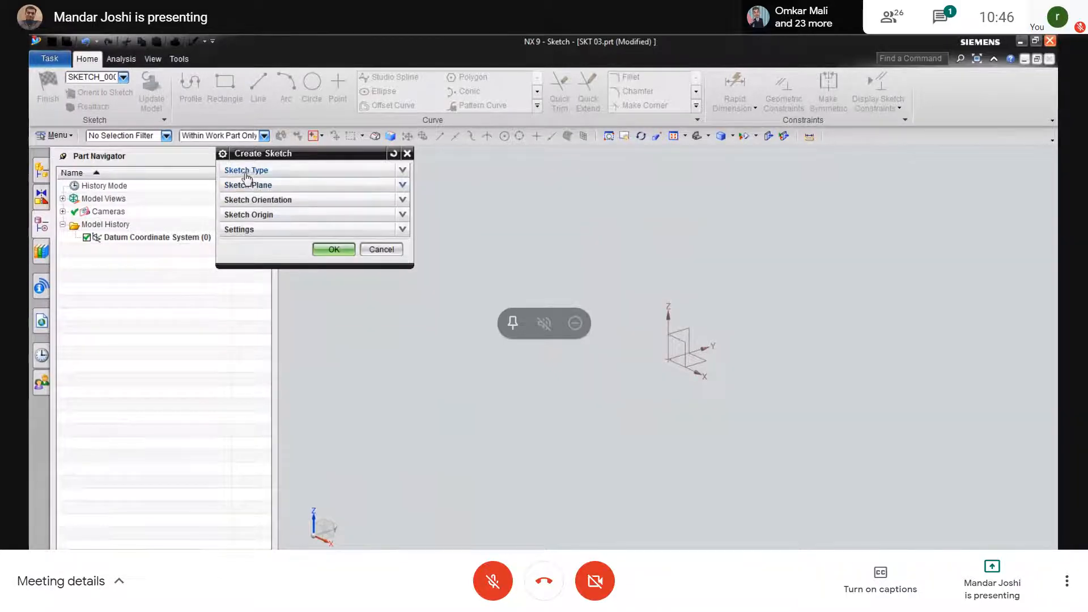
Choose the XZ plane of the datum coordinate system as the sketch plane, using the Inferred plane method.
{"action": "left_click", "coordinate": [248, 185]}
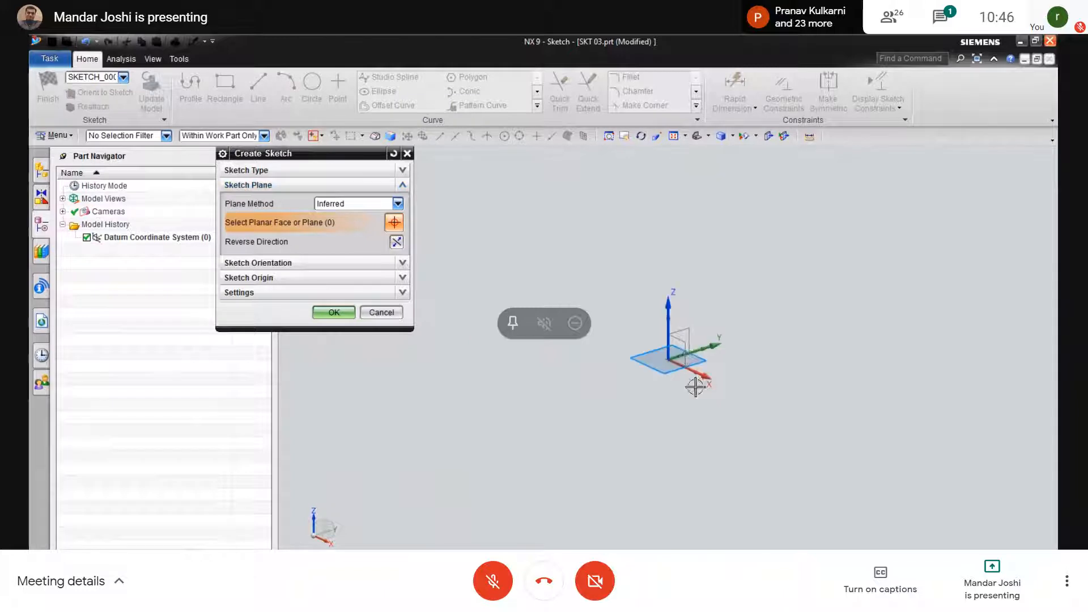
{"action": "left_click", "coordinate": [682, 340]}
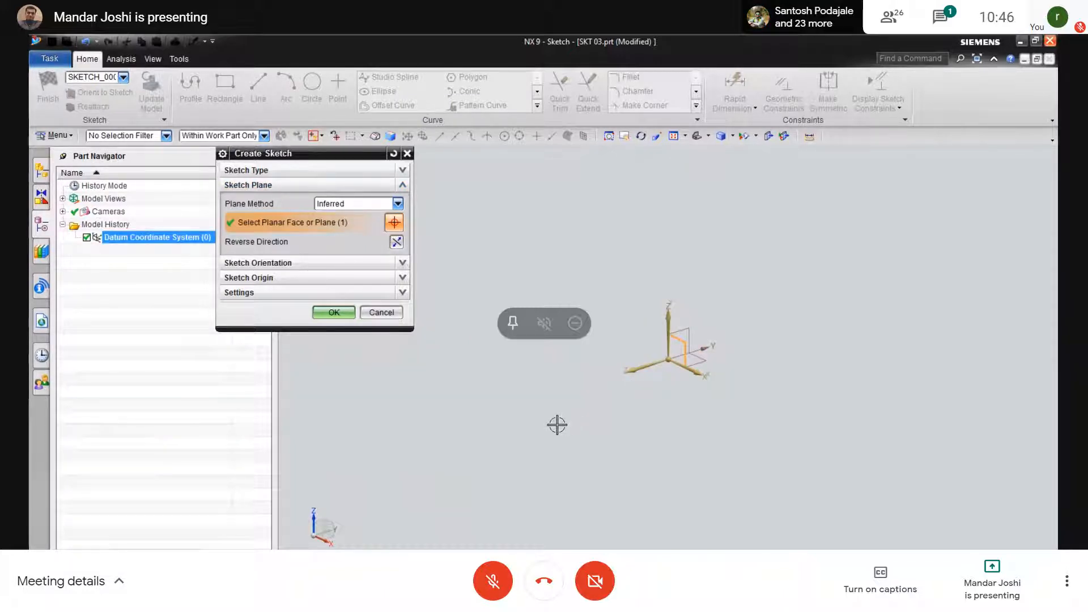
{"action": "left_click", "coordinate": [243, 186]}
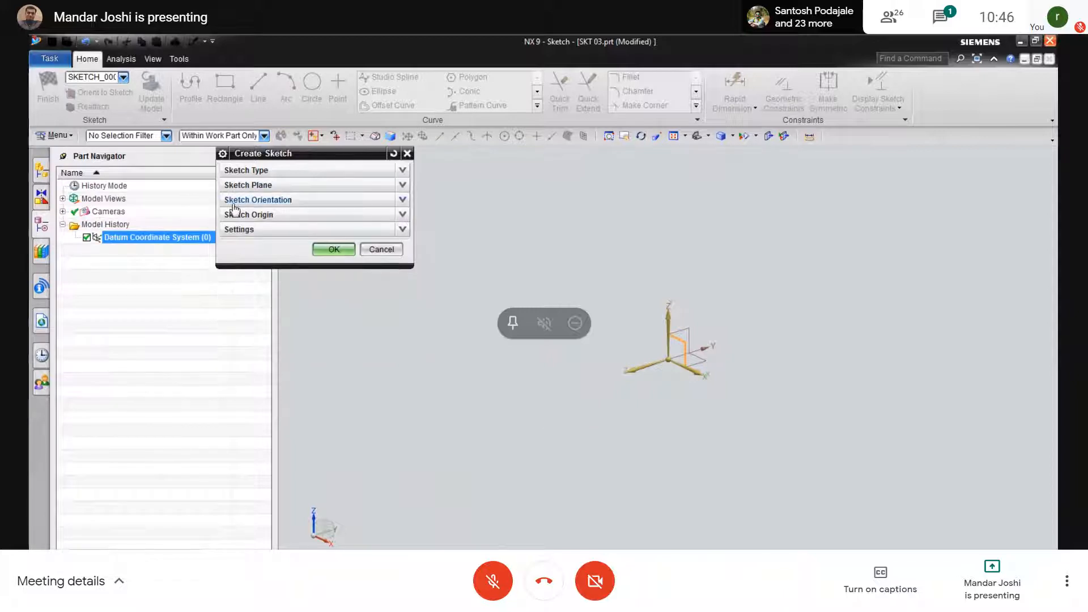
Reverse the sketch's horizontal reference direction and flip it back along the X axis, then create the sketch.
{"action": "left_click", "coordinate": [235, 202]}
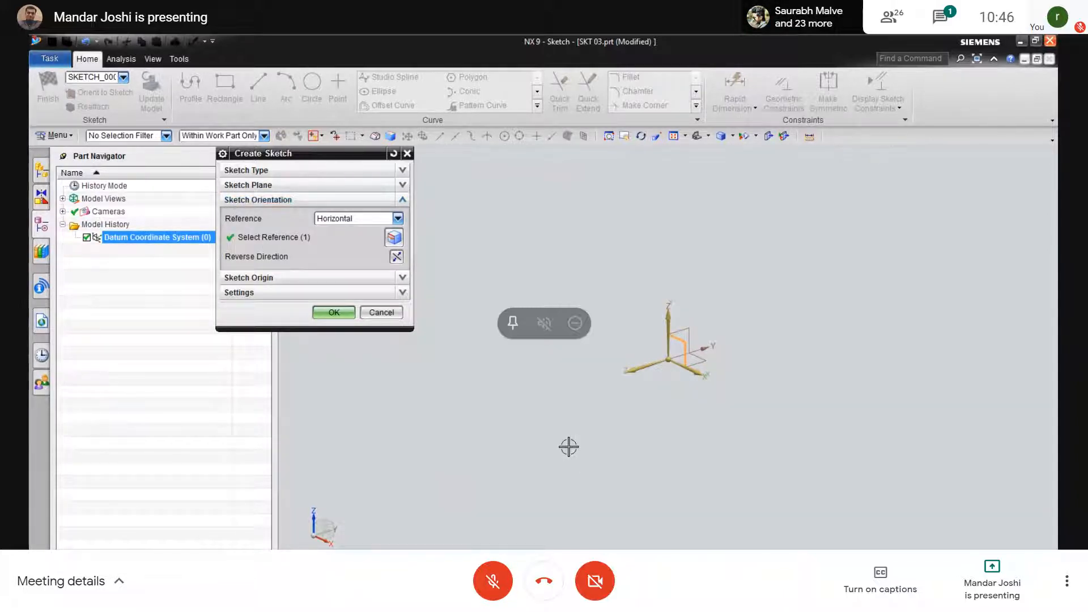
{"action": "middle_click_drag", "start_coordinate": [569, 444], "coordinate": [593, 447]}
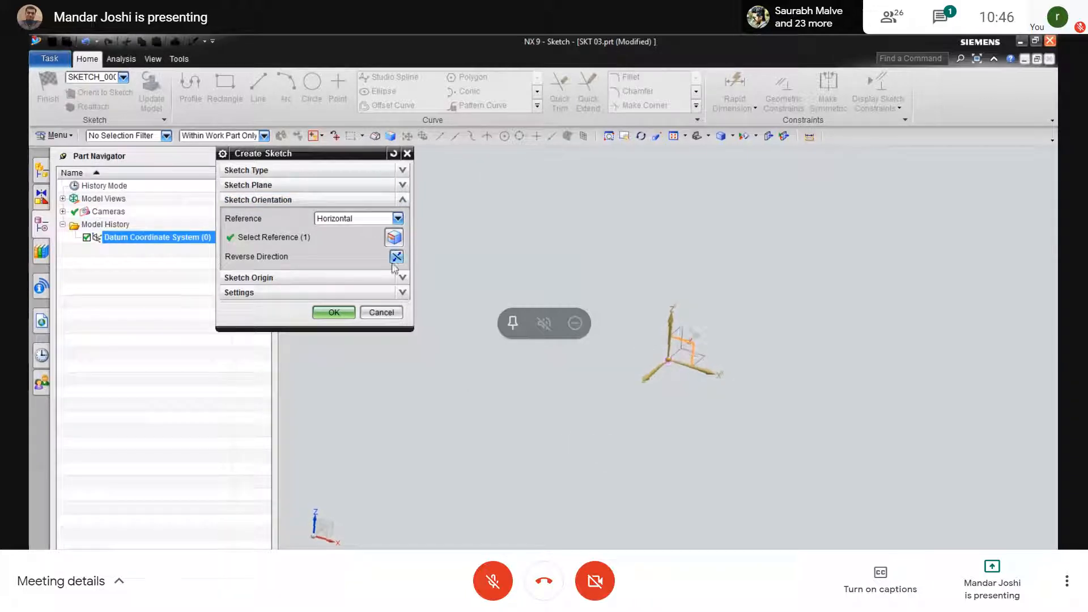
{"action": "left_click", "coordinate": [396, 258]}
{"action": "middle_click_drag", "start_coordinate": [675, 486], "coordinate": [704, 460]}
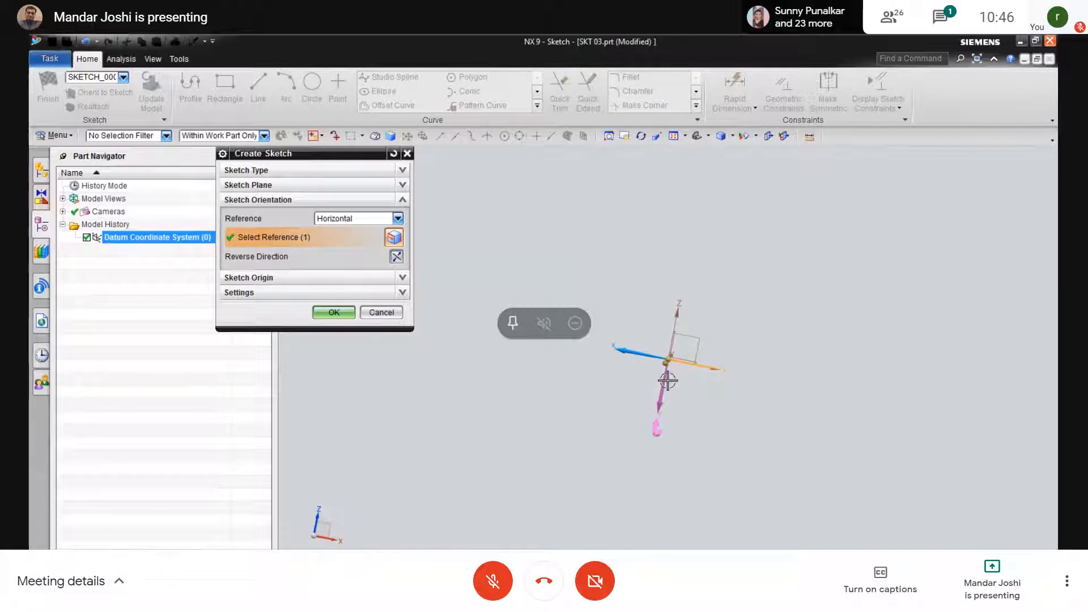
{"action": "left_click", "coordinate": [396, 257]}
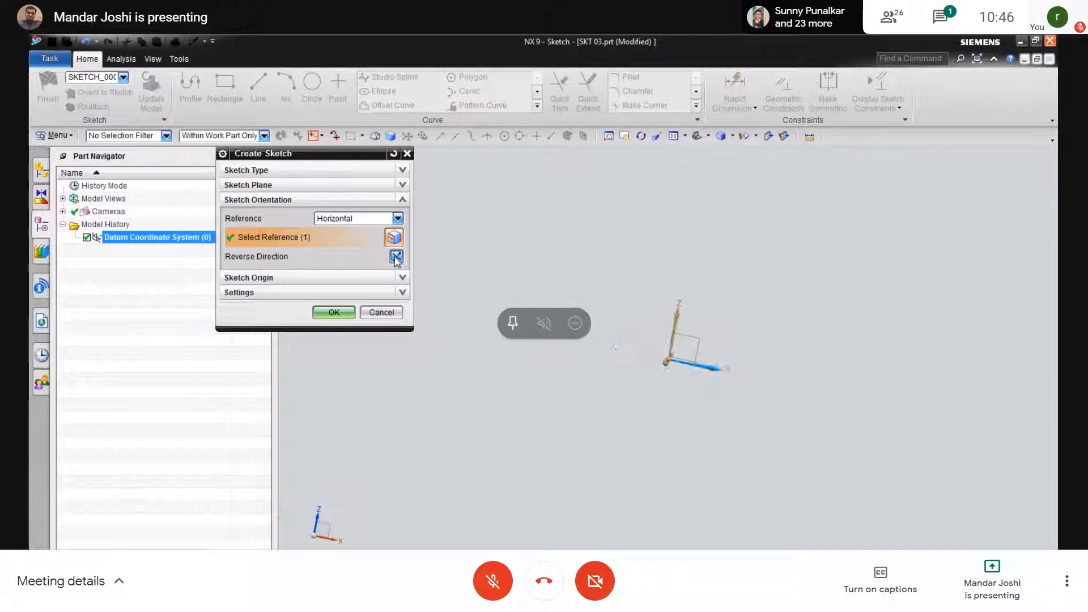
{"action": "mouse_move", "coordinate": [587, 357]}
{"action": "middle_mouse_down"}
{"action": "mouse_move", "coordinate": [561, 359]}
{"action": "mouse_move", "coordinate": [585, 365]}
{"action": "middle_mouse_up"}
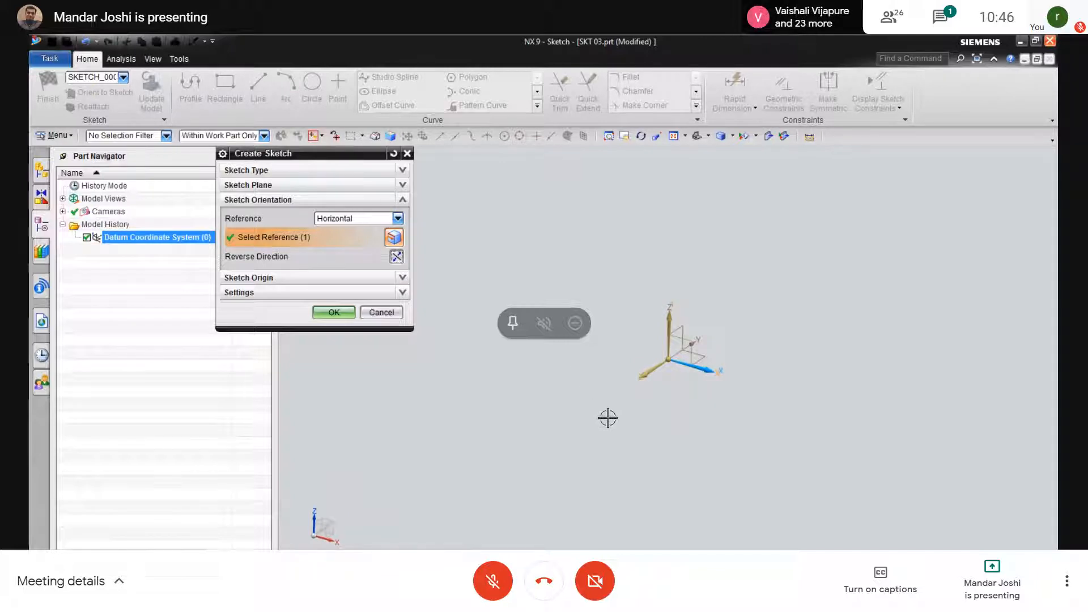
{"action": "middle_click_drag", "start_coordinate": [607, 418], "coordinate": [620, 402]}
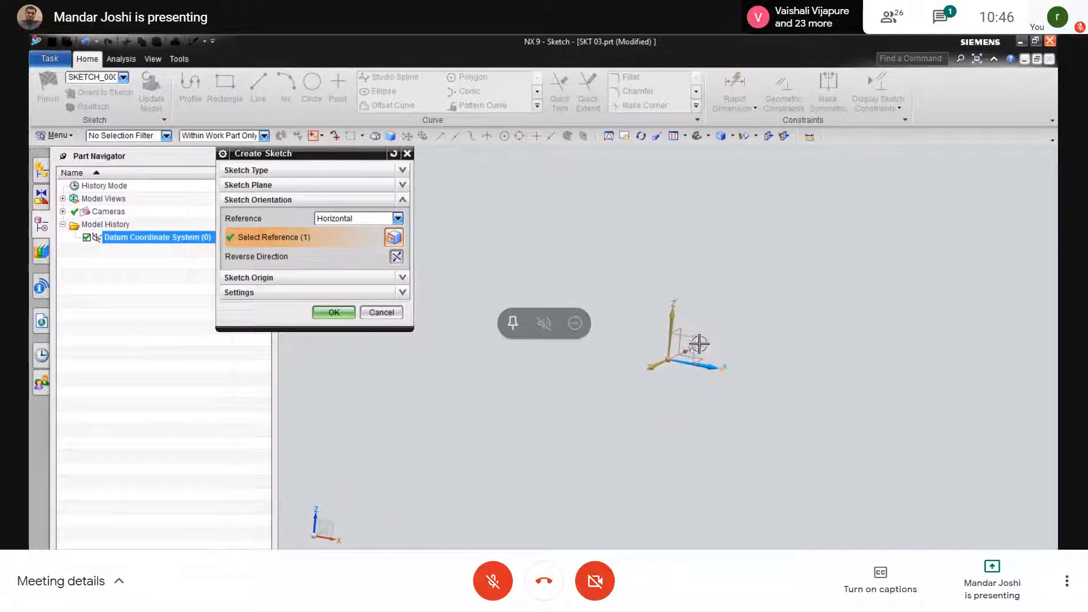
{"action": "left_click", "coordinate": [334, 312]}
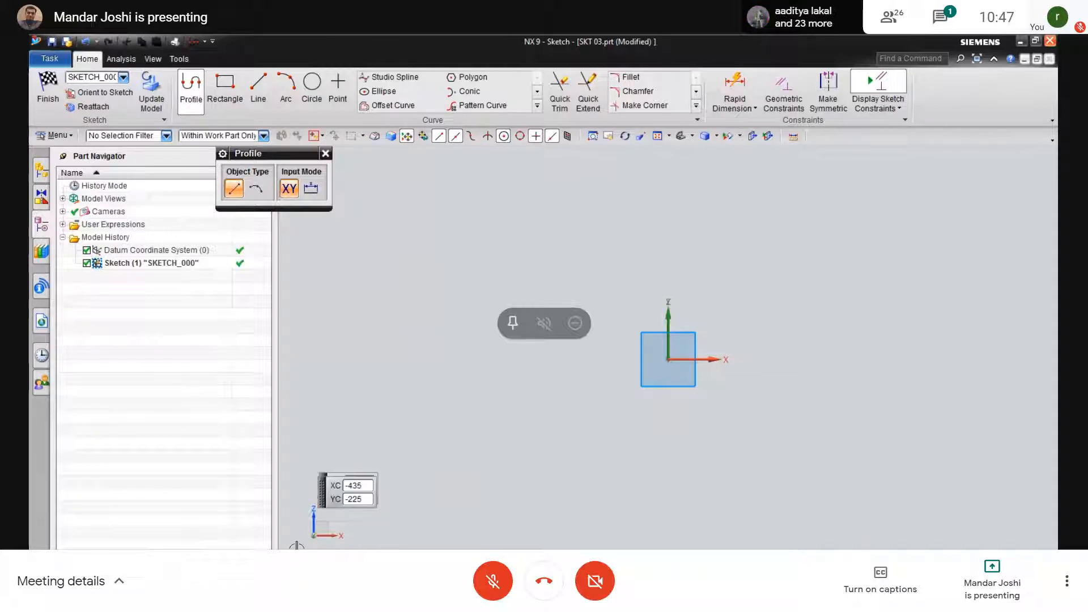
Switch to the browser and look through the Online NX CAD DAY 3 slides, the attendance sheet and the Drive tab.
{"action": "left_click", "coordinate": [310, 598]}
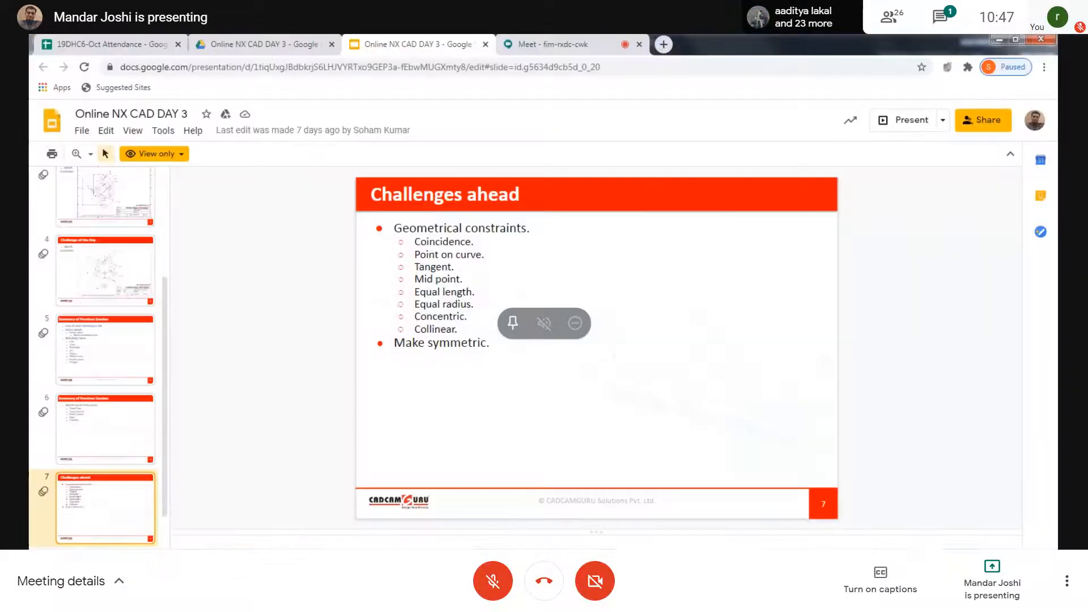
{"action": "left_click", "coordinate": [160, 39]}
{"action": "left_click", "coordinate": [412, 39]}
{"action": "left_click", "coordinate": [258, 40]}
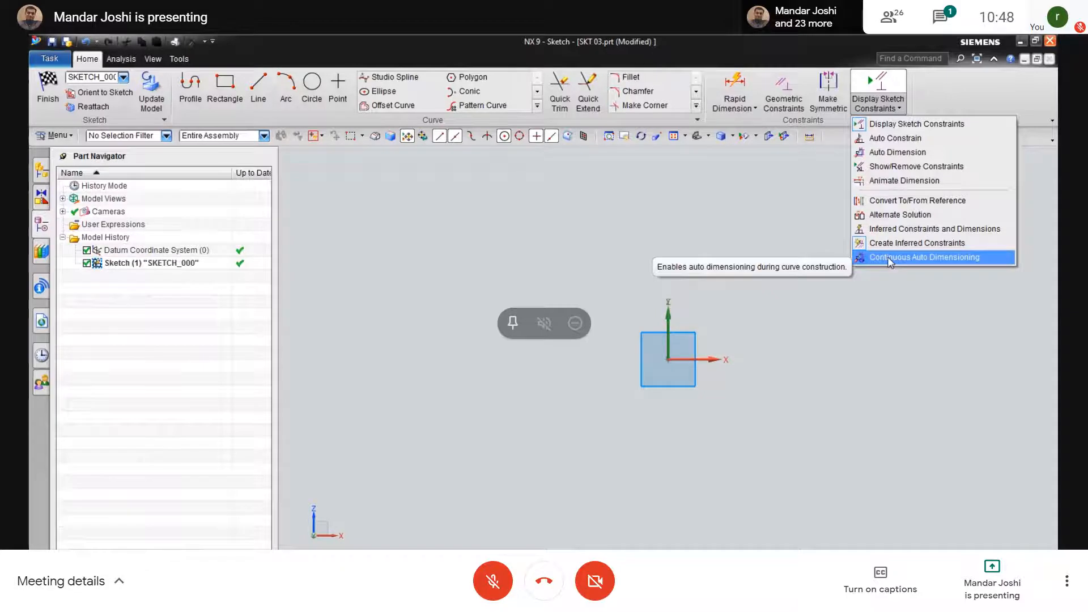
Toggle Continuous Auto Dimensioning off and on in the NX sketch, leave it off, and check its state.
{"action": "left_click", "coordinate": [888, 258]}
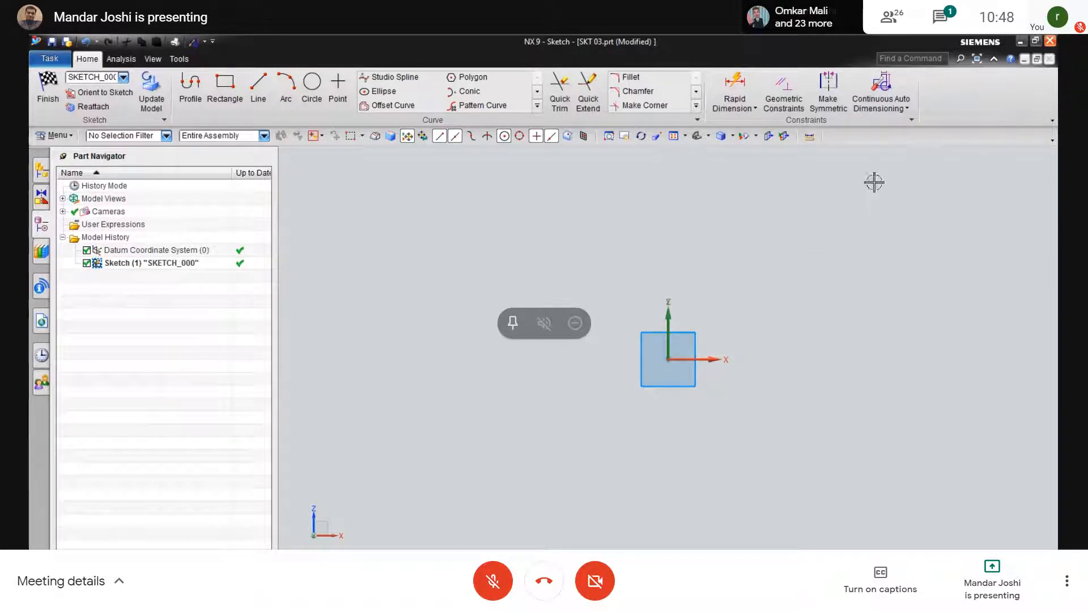
{"action": "left_click", "coordinate": [896, 113]}
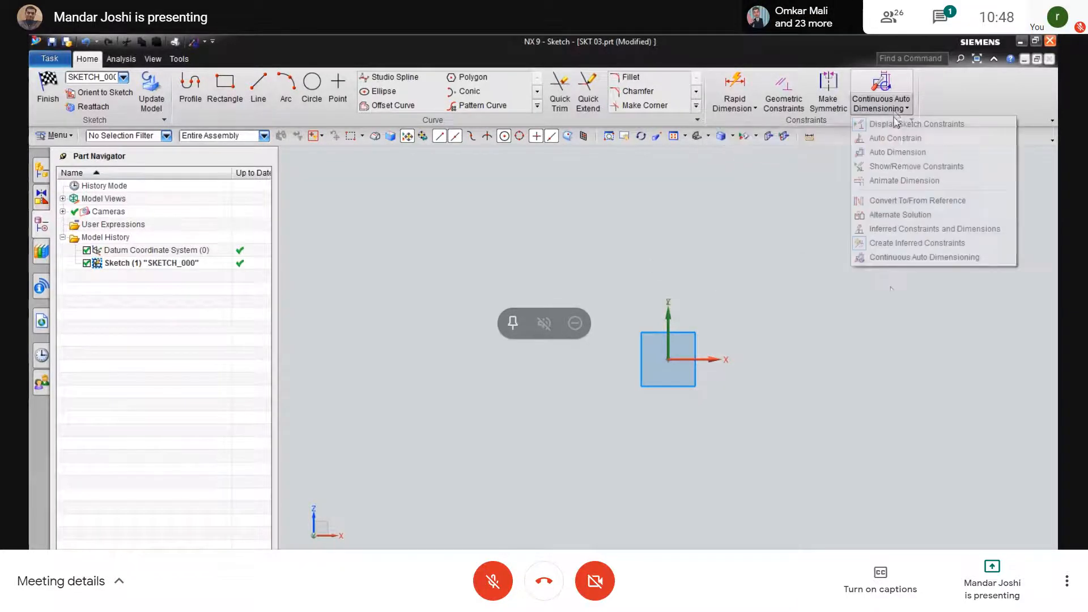
{"action": "left_click", "coordinate": [886, 257]}
{"action": "left_click", "coordinate": [557, 341]}
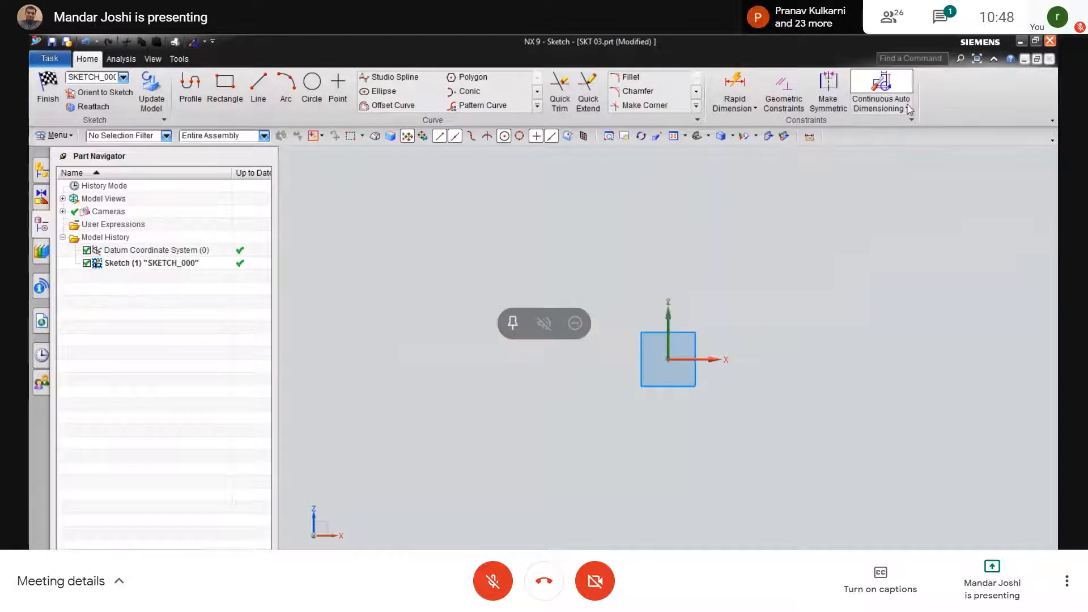
{"action": "left_click", "coordinate": [901, 113]}
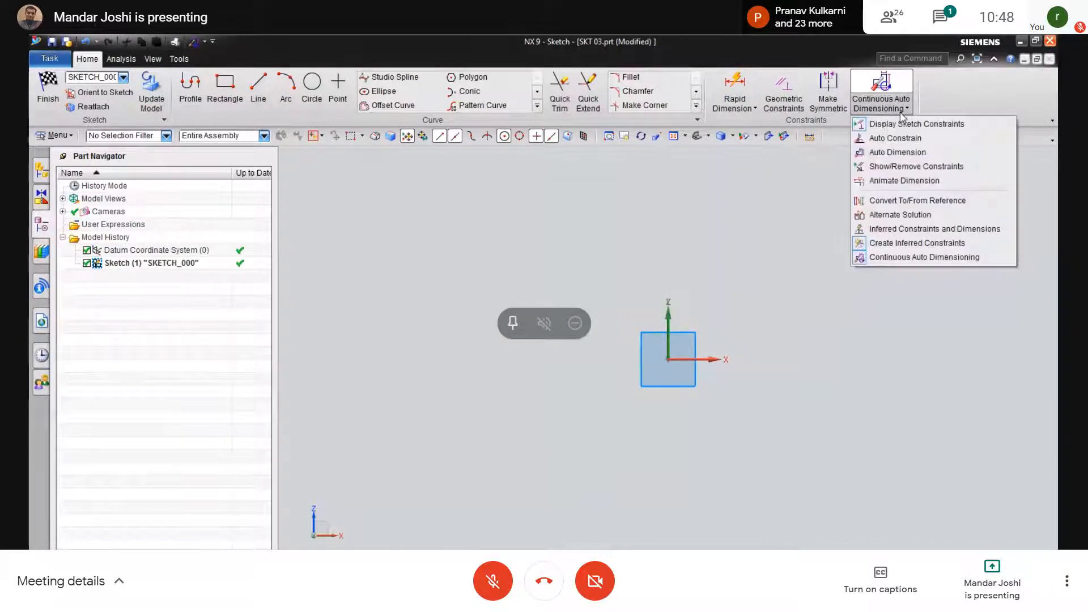
{"action": "left_click", "coordinate": [872, 256]}
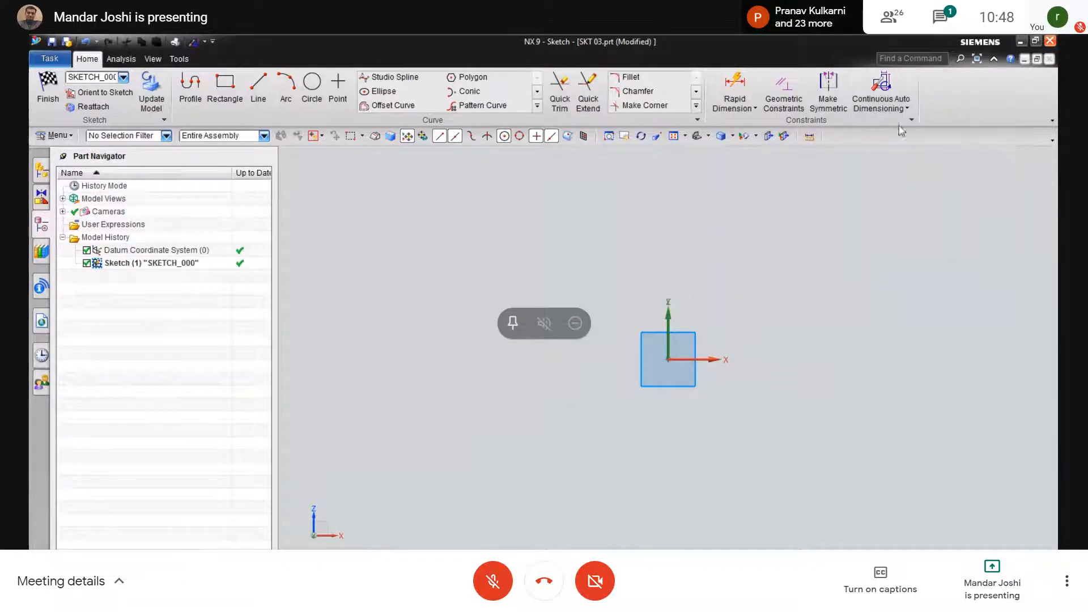
{"action": "left_click", "coordinate": [907, 109]}
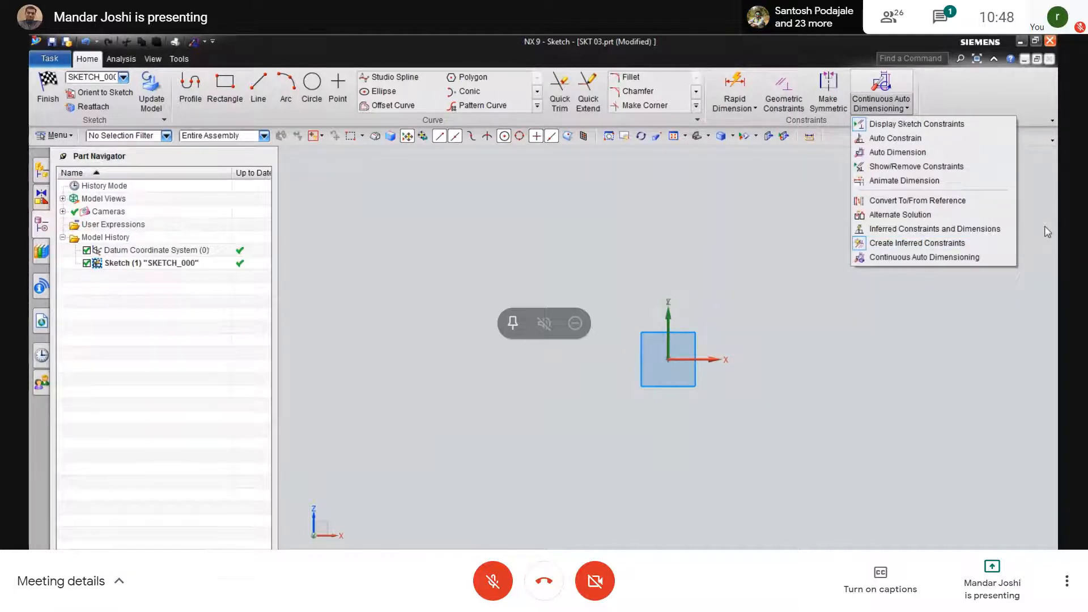
{"action": "left_click", "coordinate": [899, 423]}
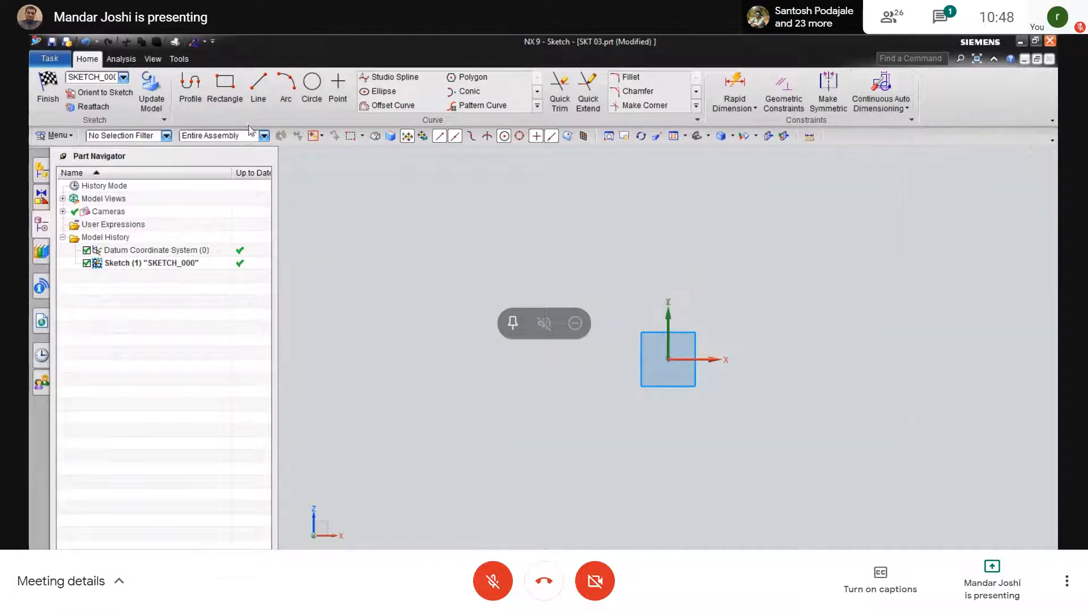
Start a circle by center and diameter, and toggle Enable Snap Point off and on, leaving it enabled.
{"action": "left_click", "coordinate": [313, 85]}
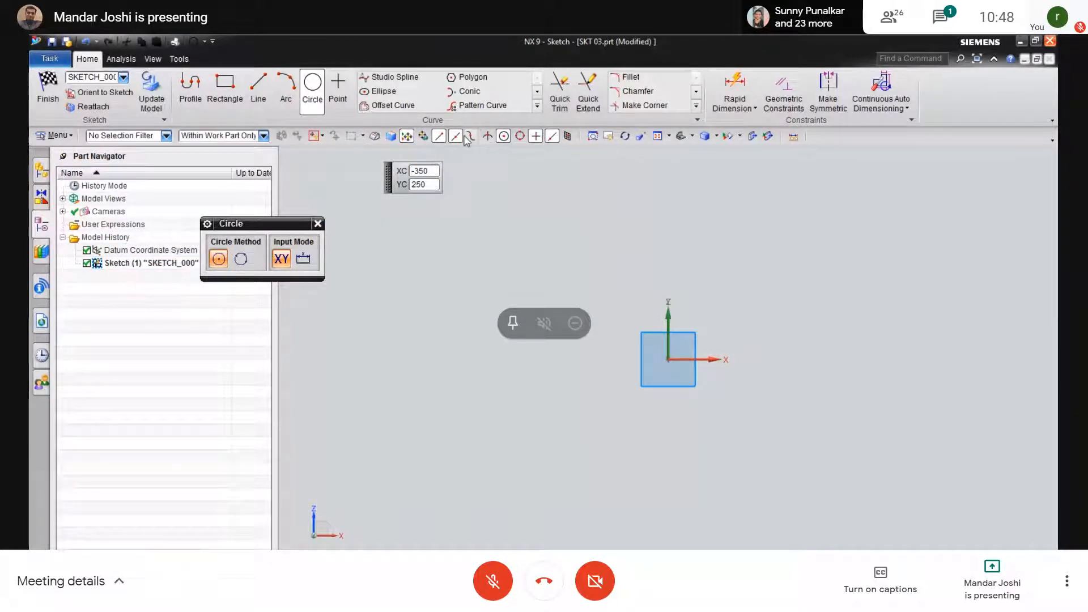
{"action": "left_click", "coordinate": [407, 136]}
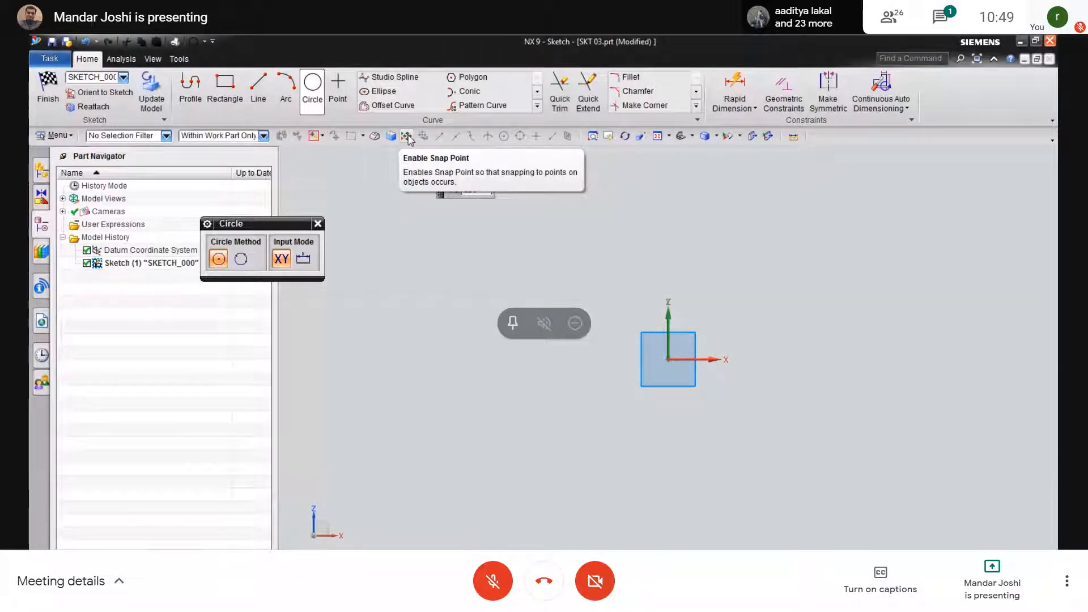
{"action": "left_click", "coordinate": [407, 137]}
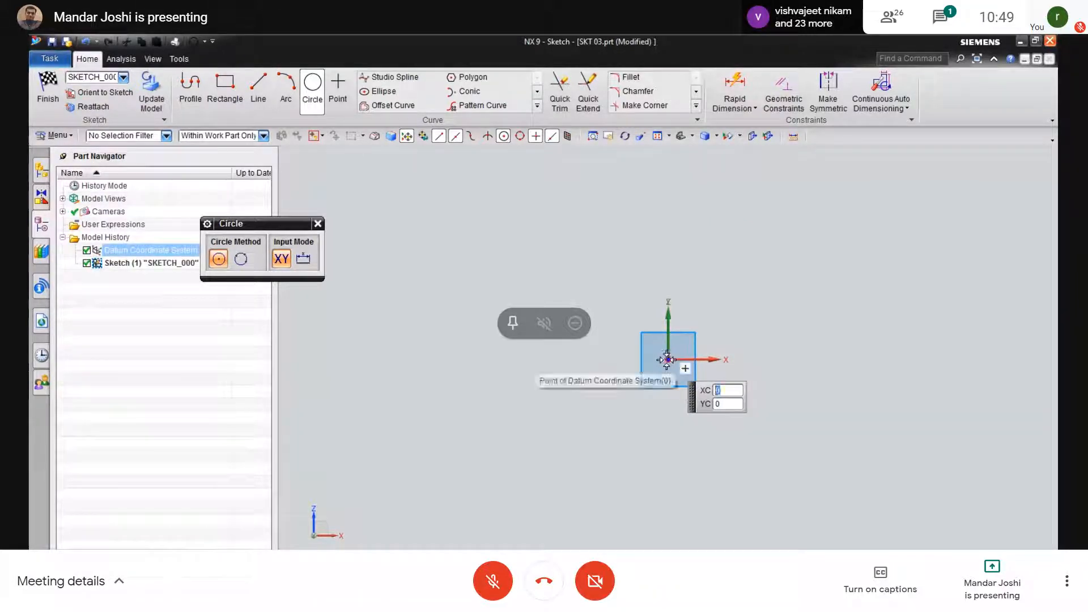
{"action": "left_click", "coordinate": [407, 137]}
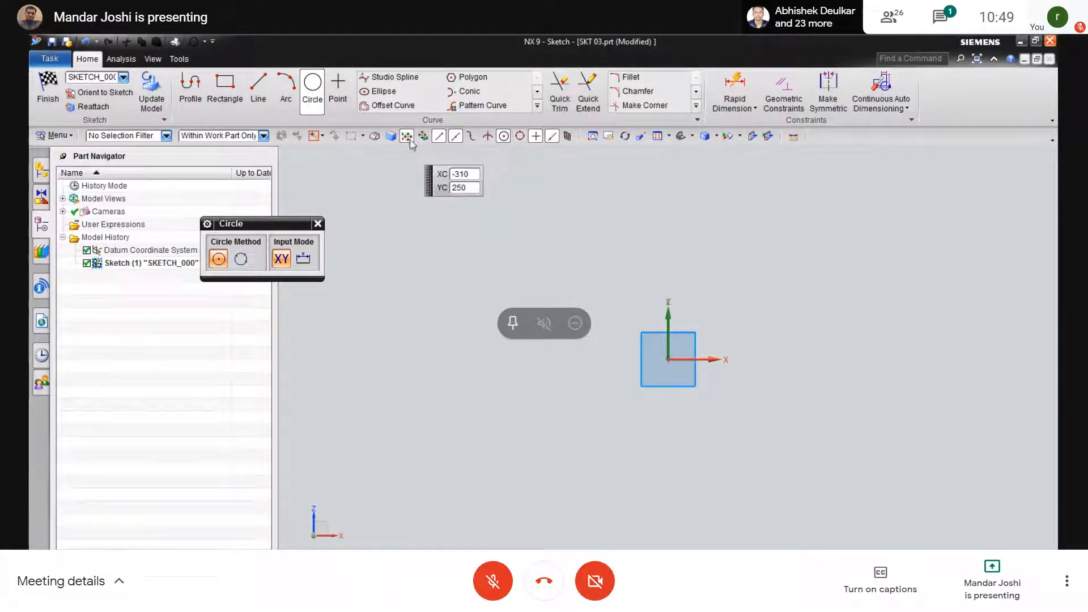
Sketch a circle centered on the datum origin, extending well beyond the displayed sketch plane, and end the Circle command.
{"action": "left_click", "coordinate": [668, 360]}
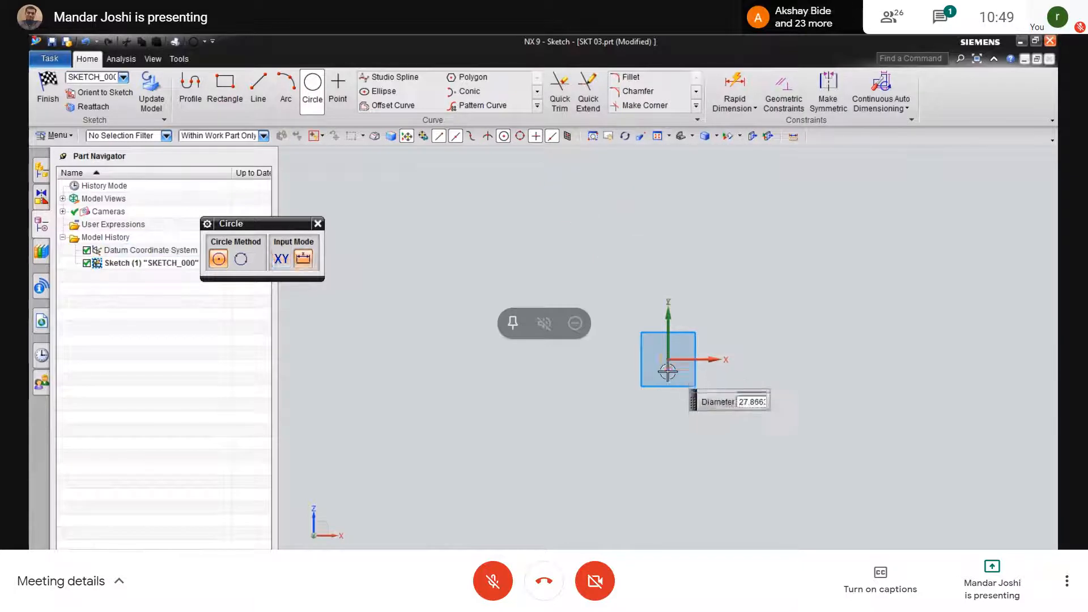
{"action": "left_click", "coordinate": [688, 440]}
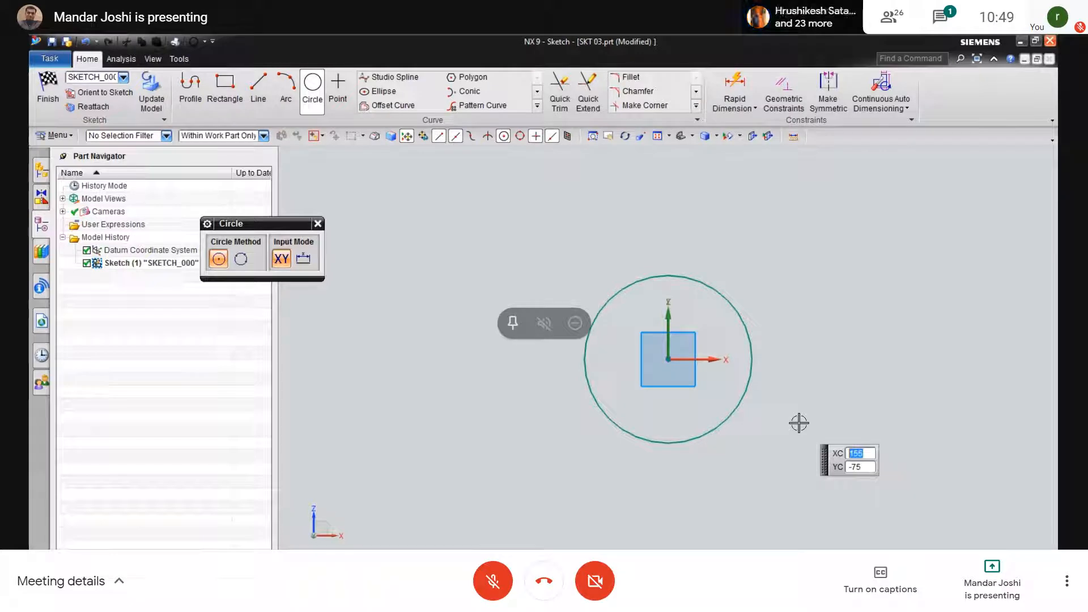
{"action": "key", "text": "Escape"}
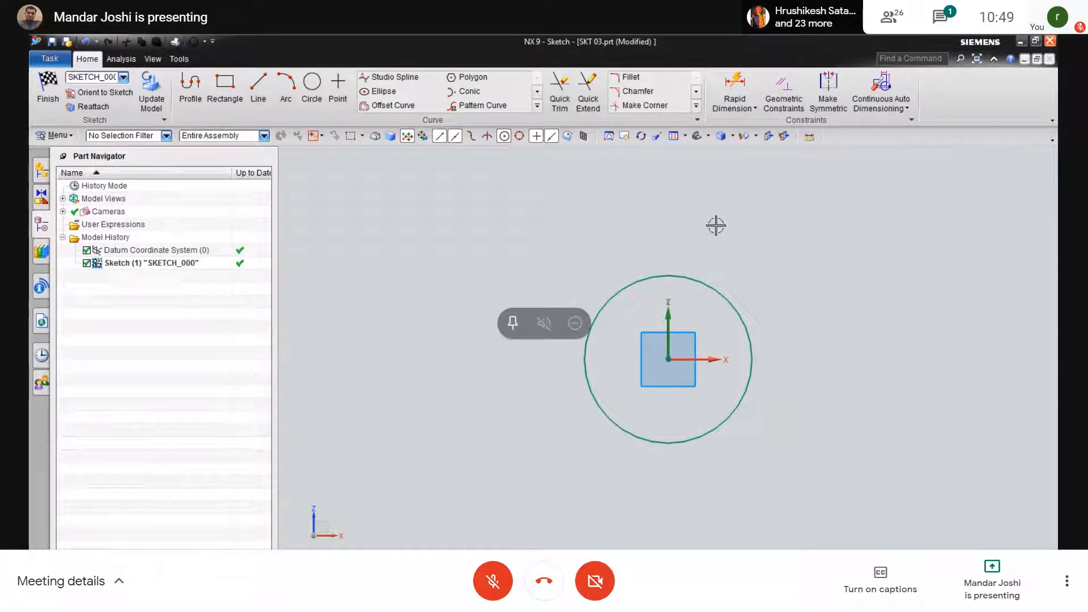
Dimension the circle at the datum origin with Rapid Dimension, using the Inferred method, and set its diameter to 40 mm.
{"action": "left_click", "coordinate": [737, 92]}
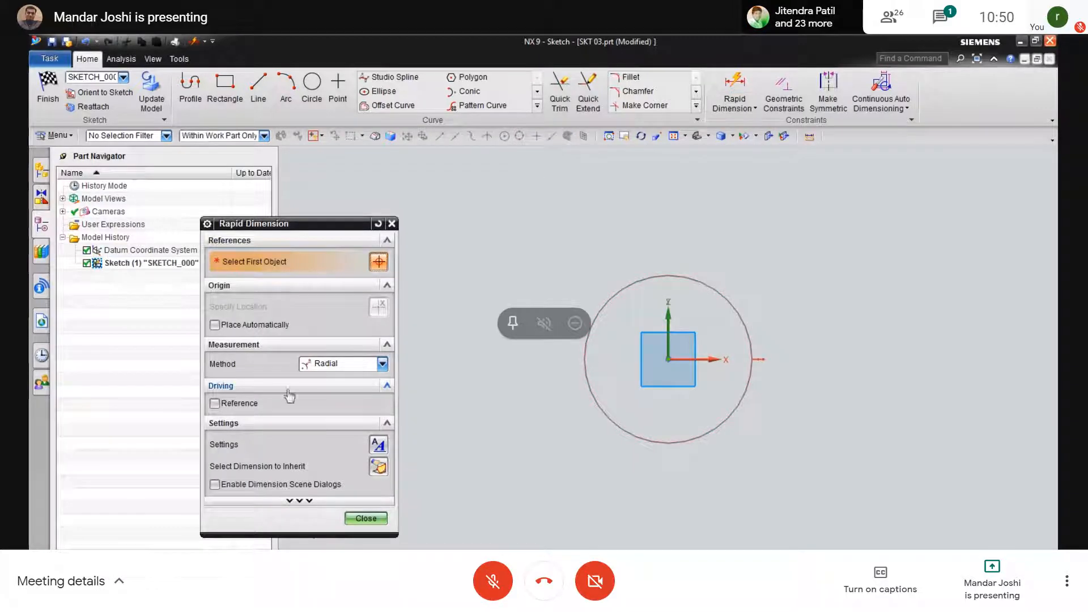
{"action": "left_click", "coordinate": [342, 365]}
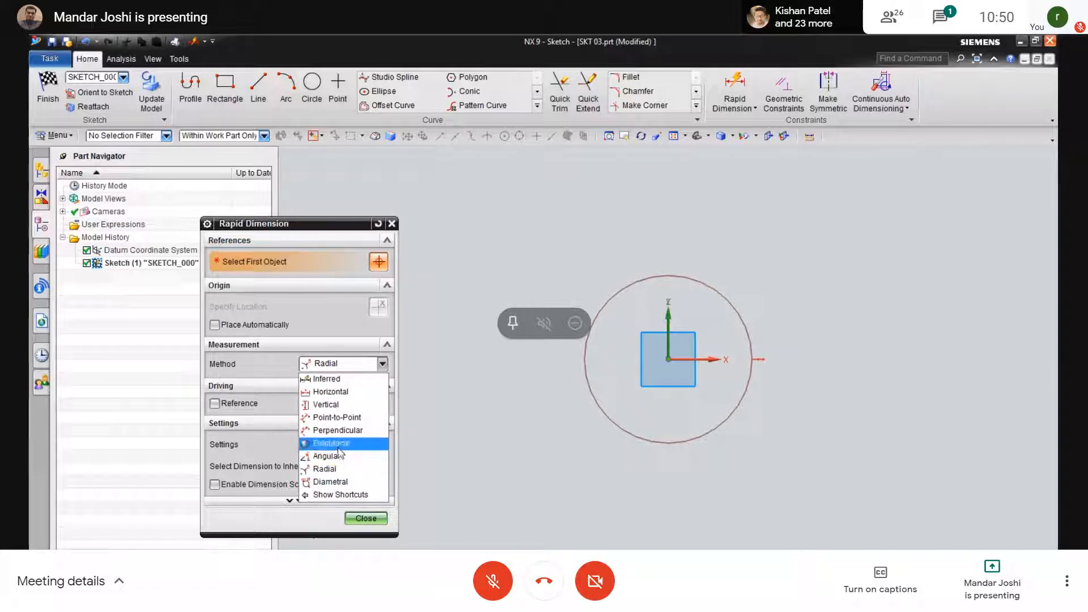
{"action": "left_click", "coordinate": [338, 380]}
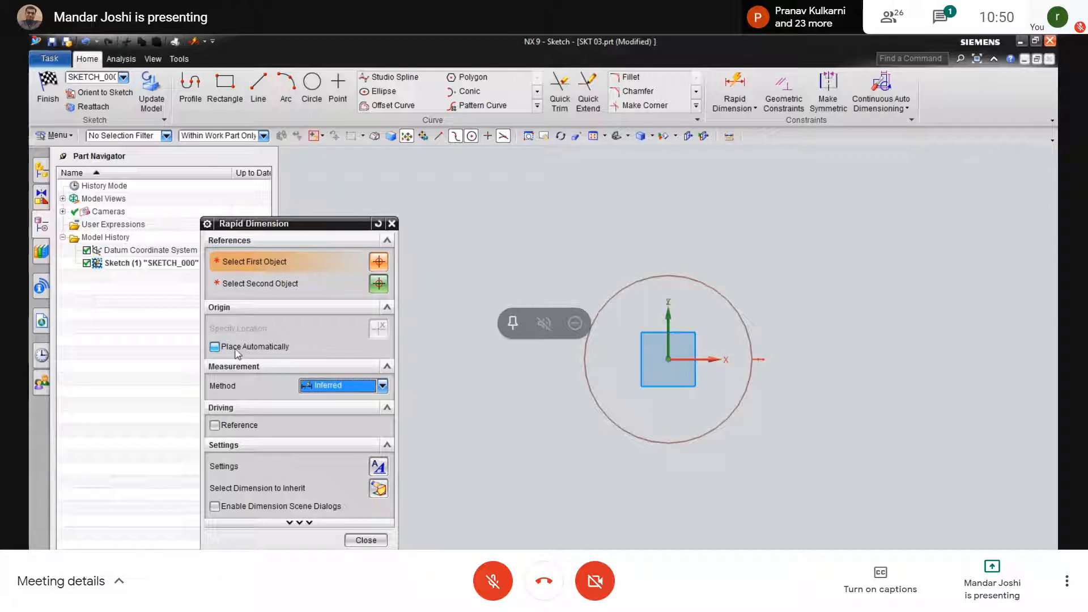
{"action": "left_click", "coordinate": [734, 314]}
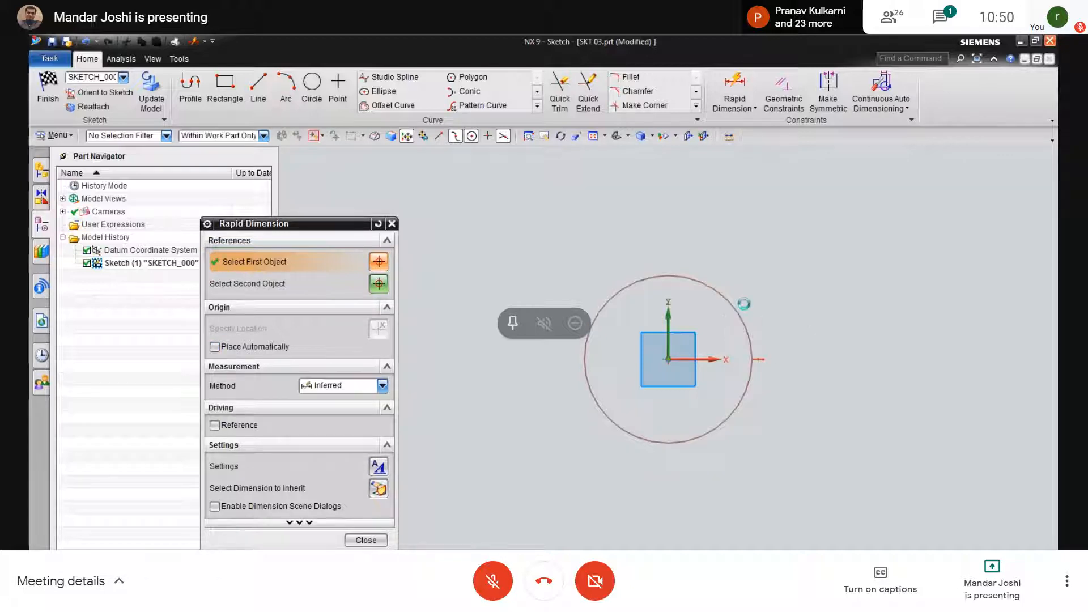
{"action": "left_click", "coordinate": [779, 227]}
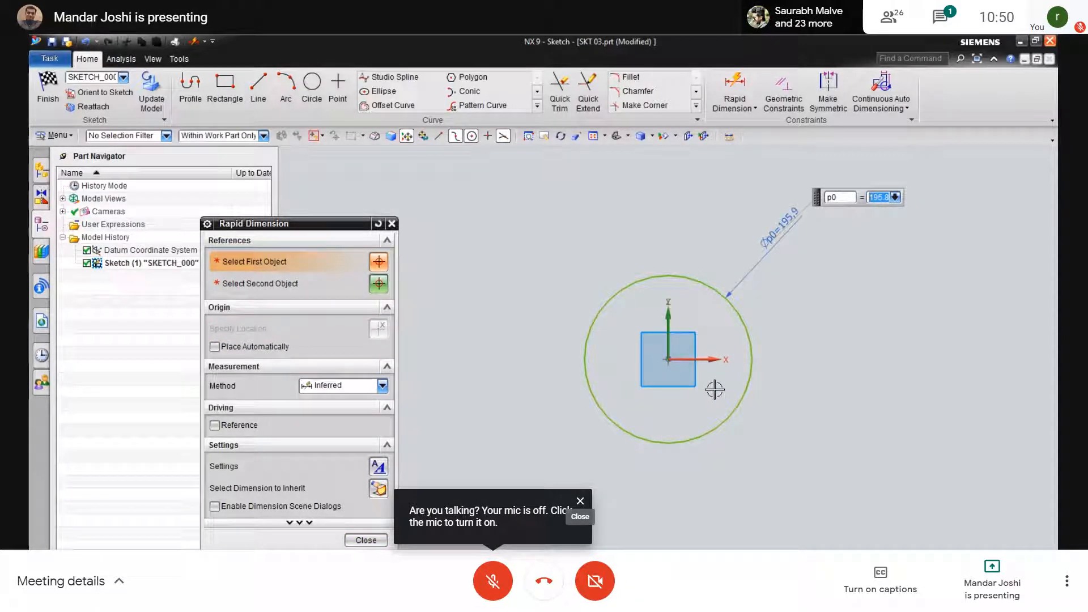
{"action": "type", "text": "40"}
{"action": "key", "text": "Return"}
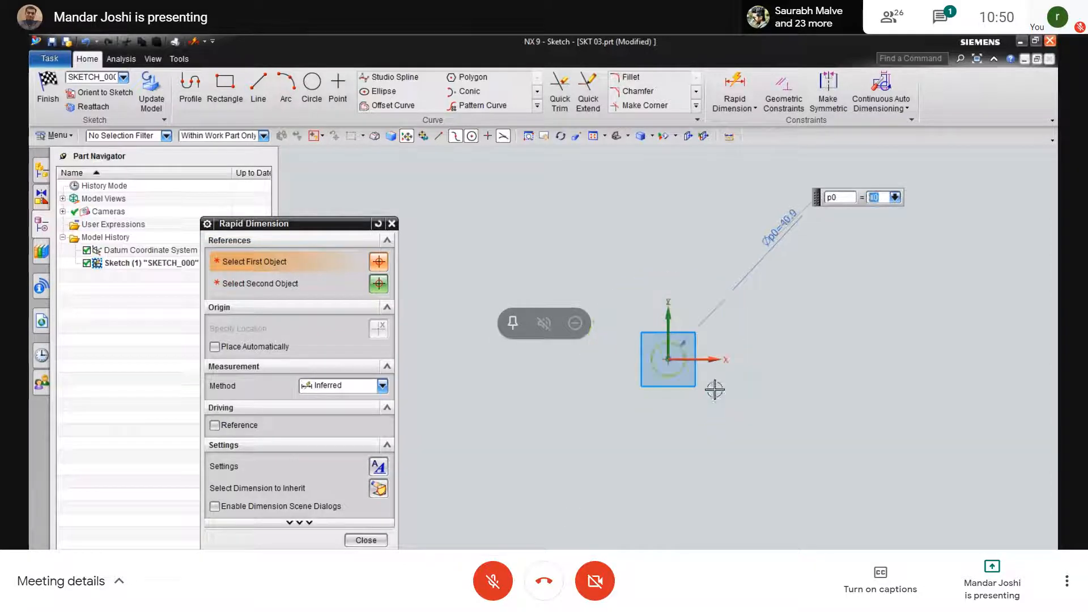
{"action": "left_click", "coordinate": [366, 540]}
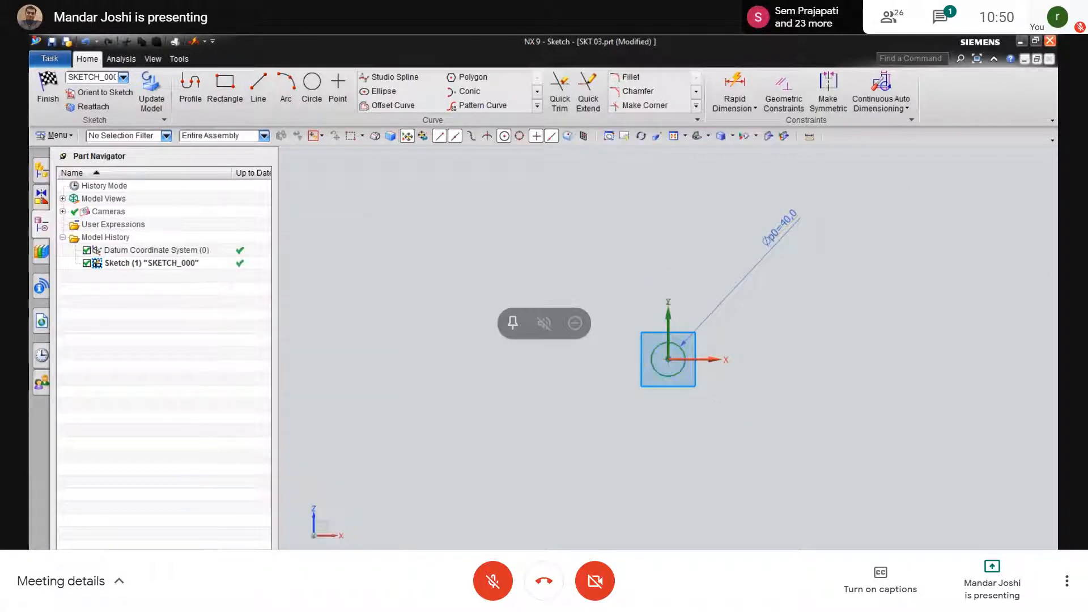
Check the reference drawing in the browser, return to NX, and sketch a second circle about 167 mm in diameter, up and left of the origin.
{"action": "key", "text": "alt+Tab"}
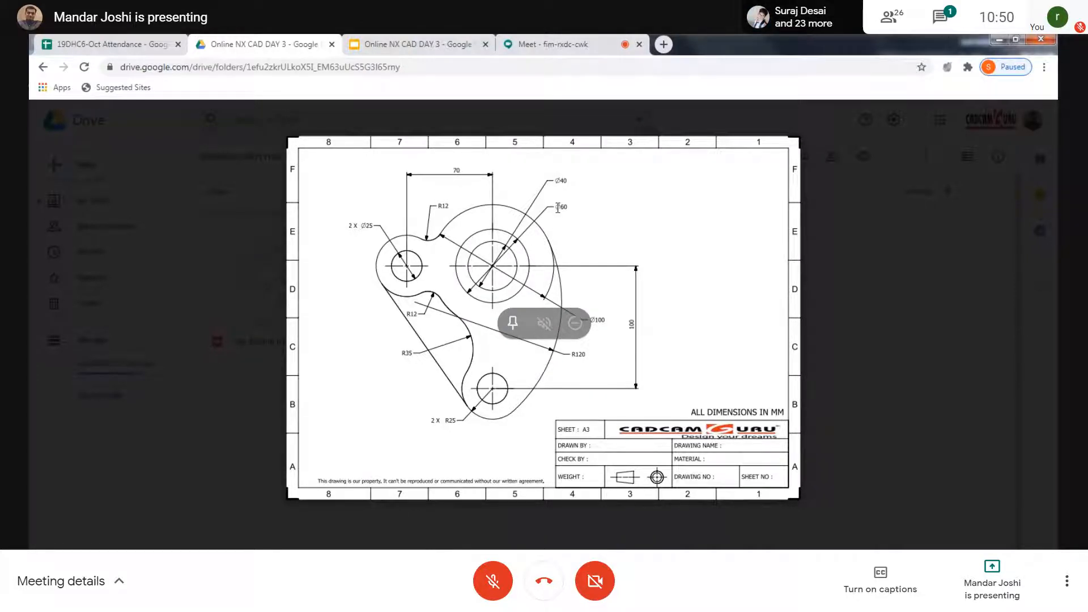
{"action": "left_click", "coordinate": [1000, 38]}
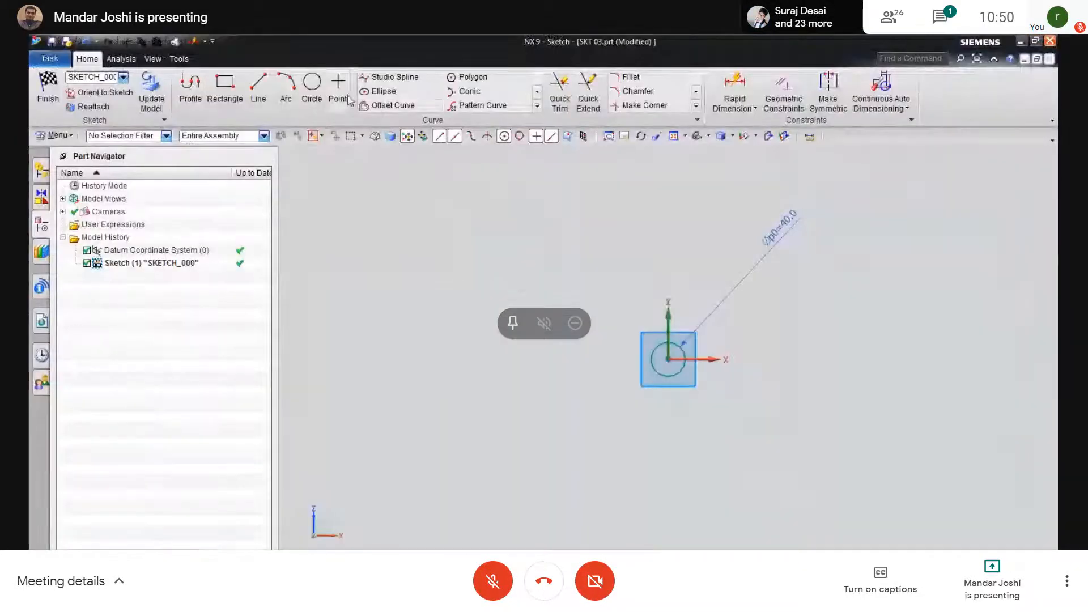
{"action": "left_click", "coordinate": [312, 86]}
{"action": "left_click", "coordinate": [409, 256]}
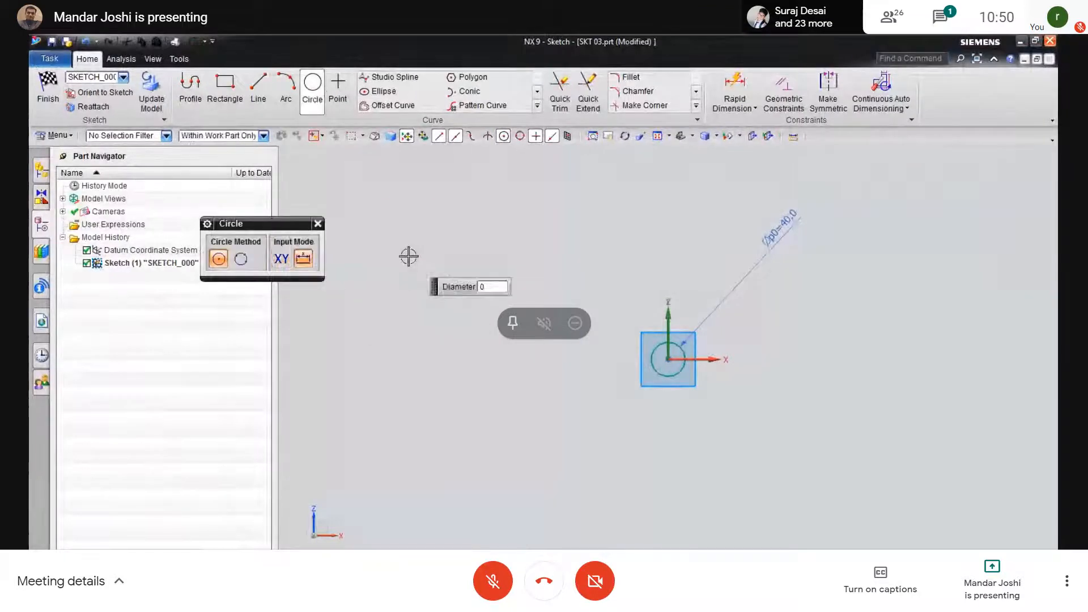
{"action": "left_click", "coordinate": [415, 327]}
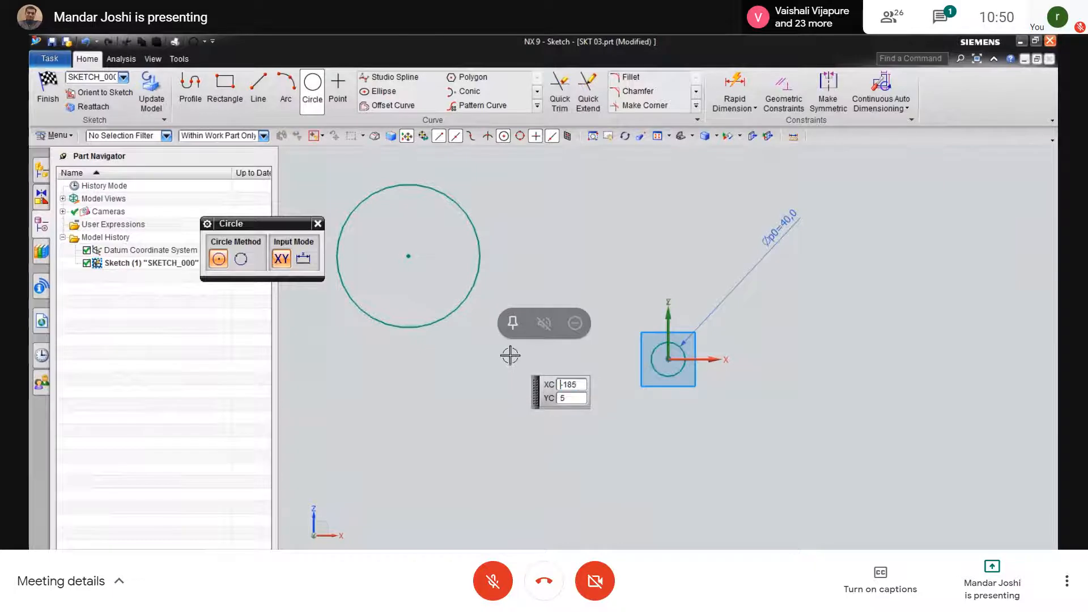
{"action": "key", "text": "Escape"}
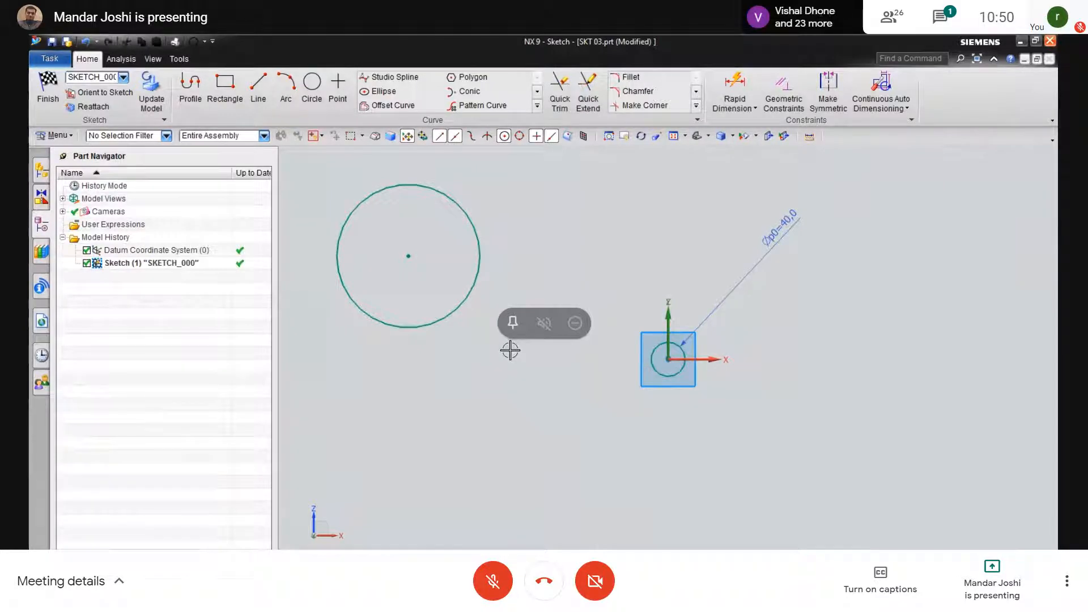
{"action": "left_click", "coordinate": [479, 260]}
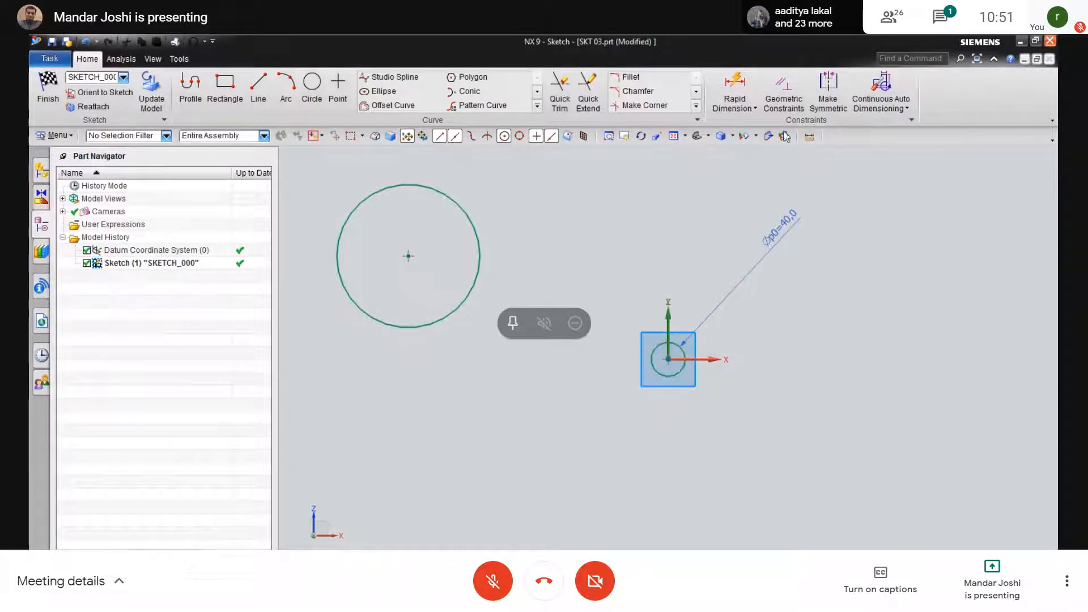
Apply a Concentric geometric constraint from the large second circle to the 40 mm circle at the origin.
{"action": "left_click", "coordinate": [783, 93]}
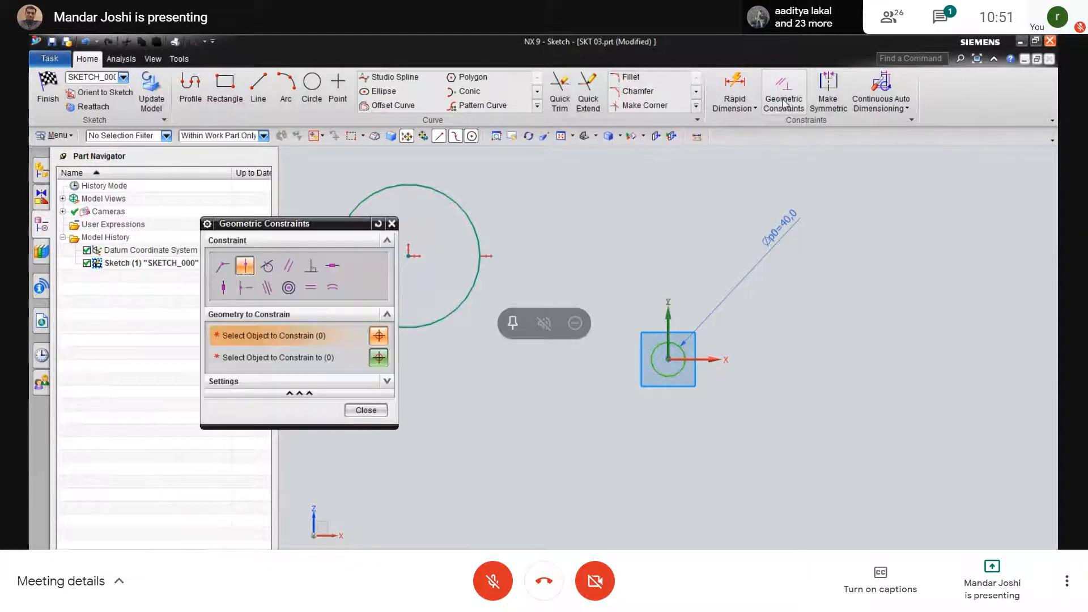
{"action": "left_click_drag", "start_coordinate": [226, 224], "coordinate": [165, 171]}
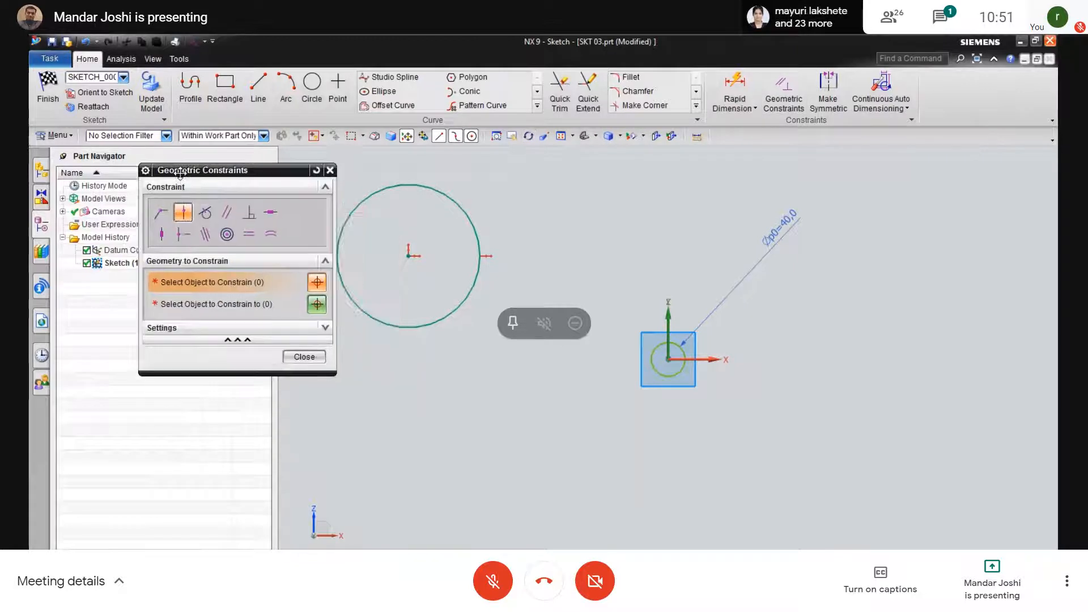
{"action": "left_click", "coordinate": [228, 234]}
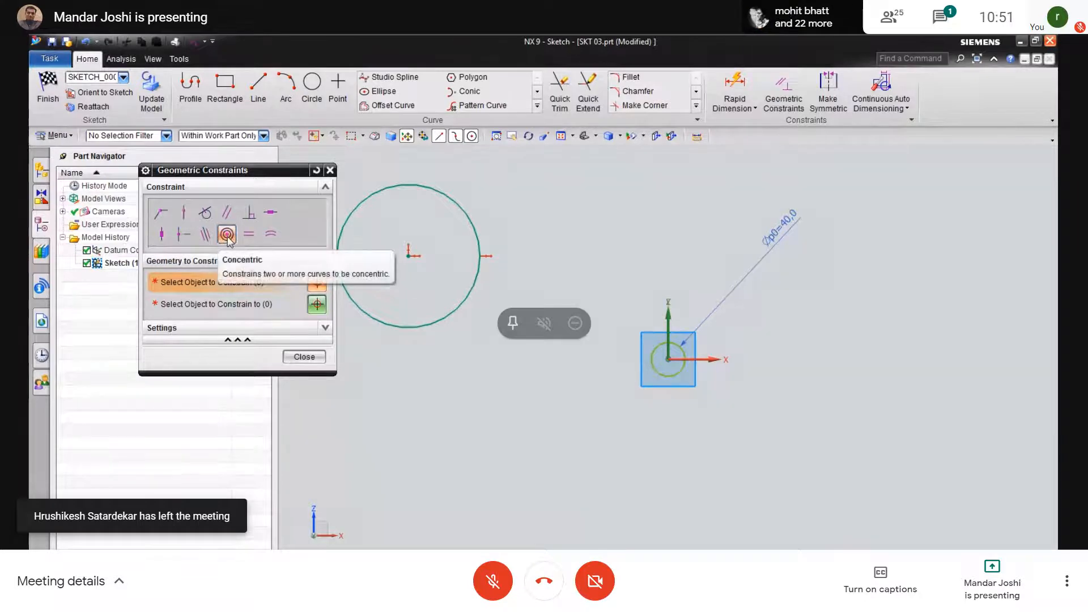
{"action": "left_click", "coordinate": [459, 201]}
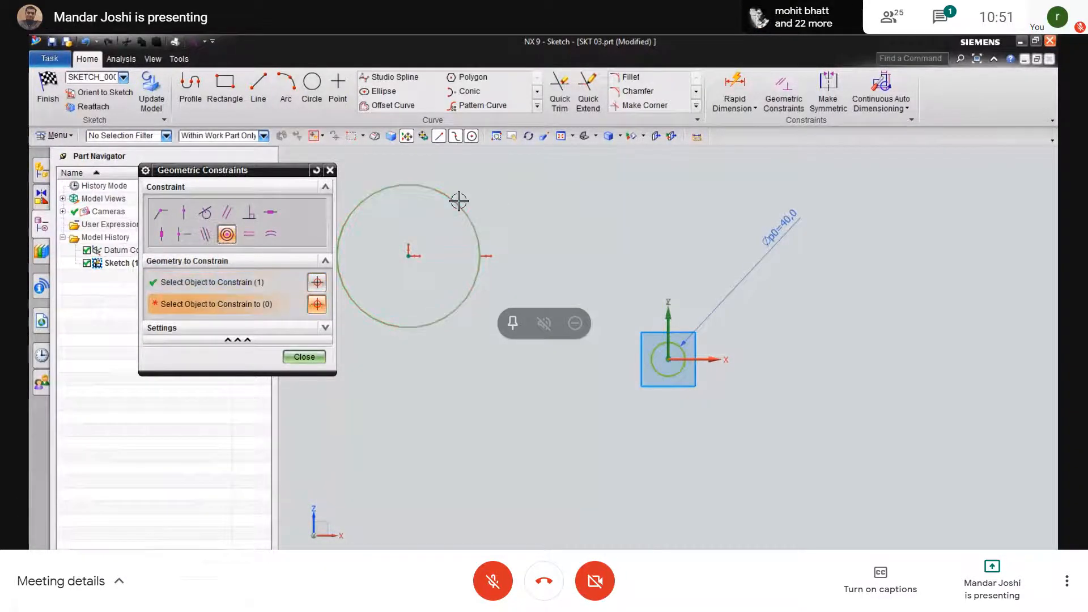
{"action": "left_click", "coordinate": [256, 284]}
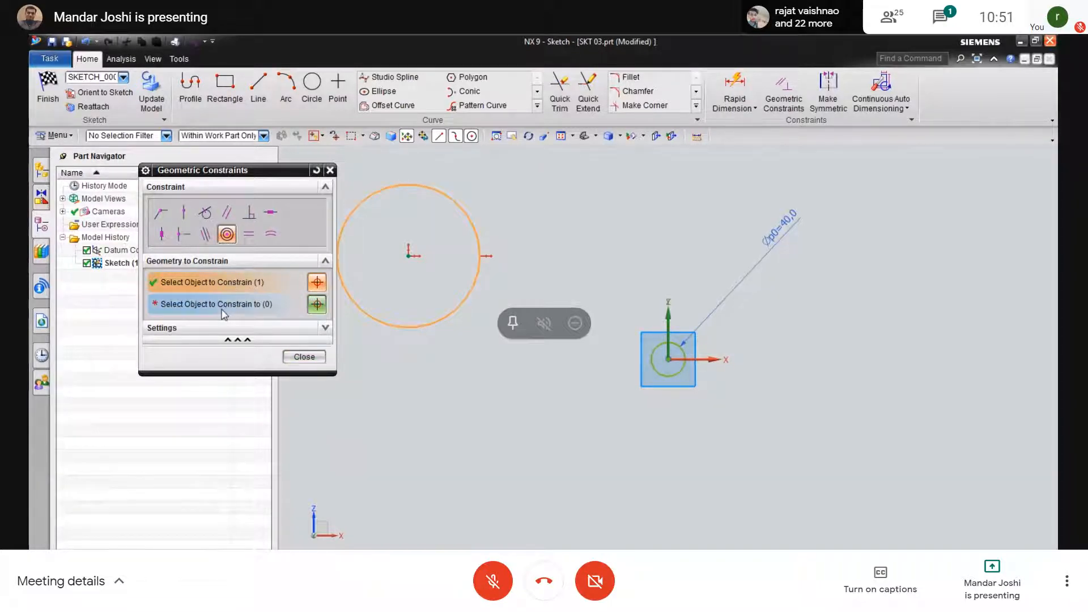
{"action": "left_click", "coordinate": [222, 310]}
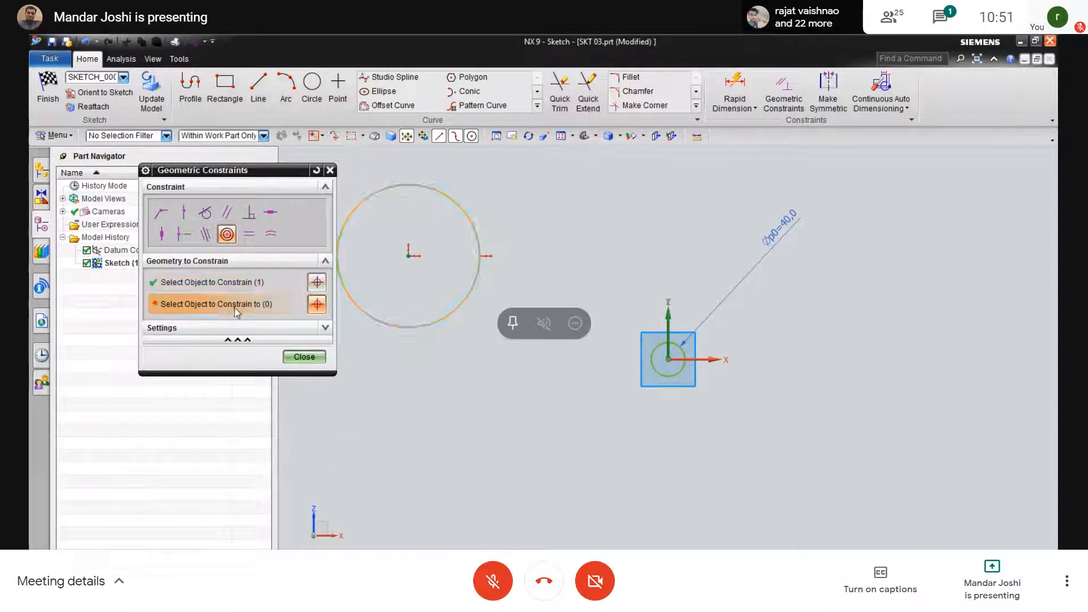
{"action": "left_click", "coordinate": [664, 375]}
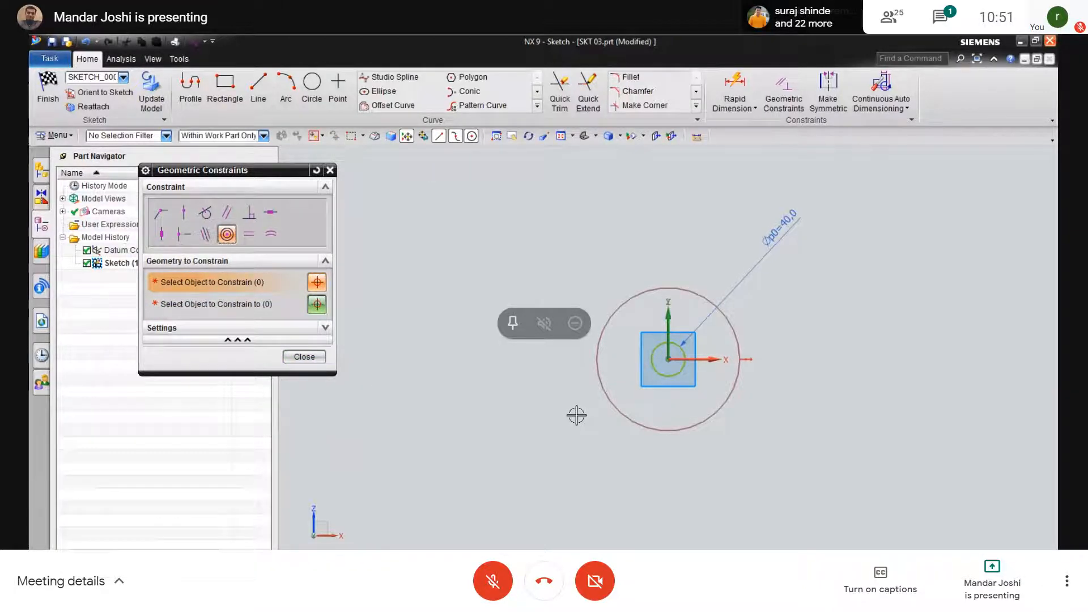
{"action": "left_click", "coordinate": [309, 357]}
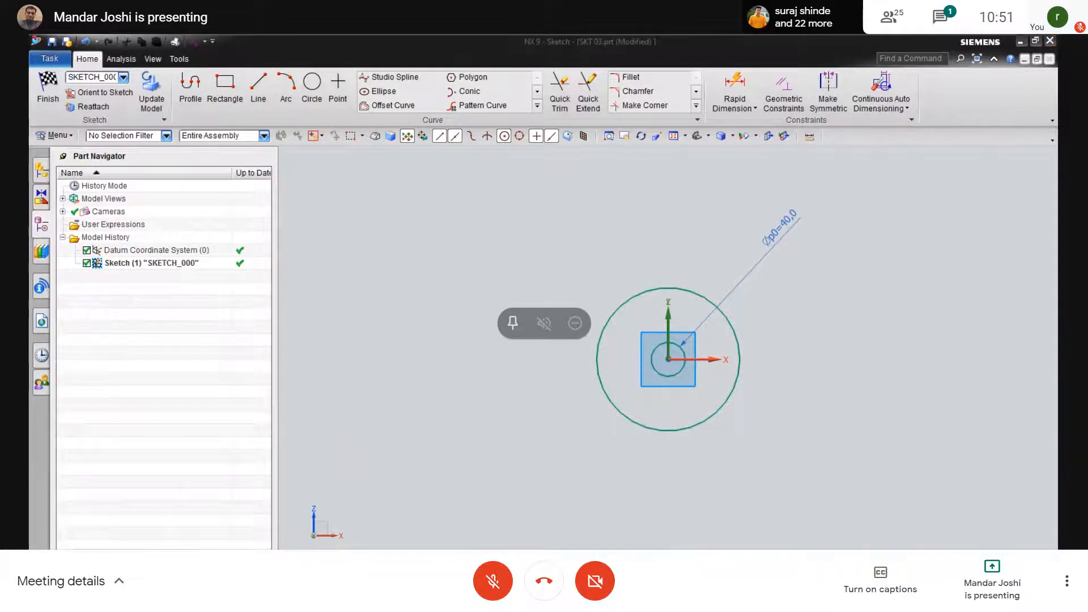
Check the reference drawing in the browser, return to NX, and set the outer concentric circle's diameter to 60 mm with Rapid Dimension.
{"action": "key", "text": "alt+Tab"}
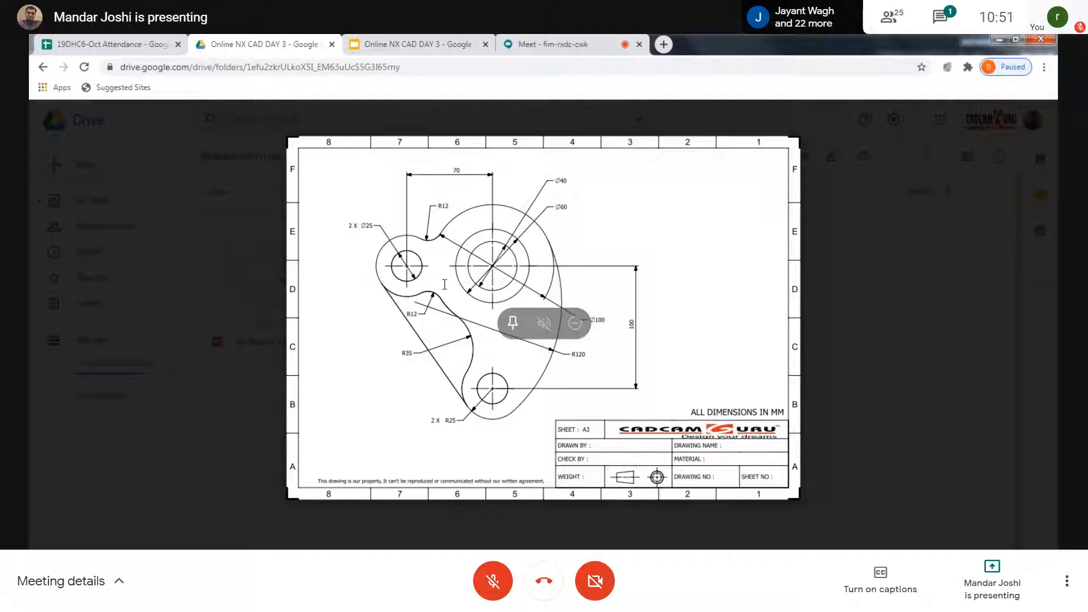
{"action": "left_click", "coordinate": [996, 39]}
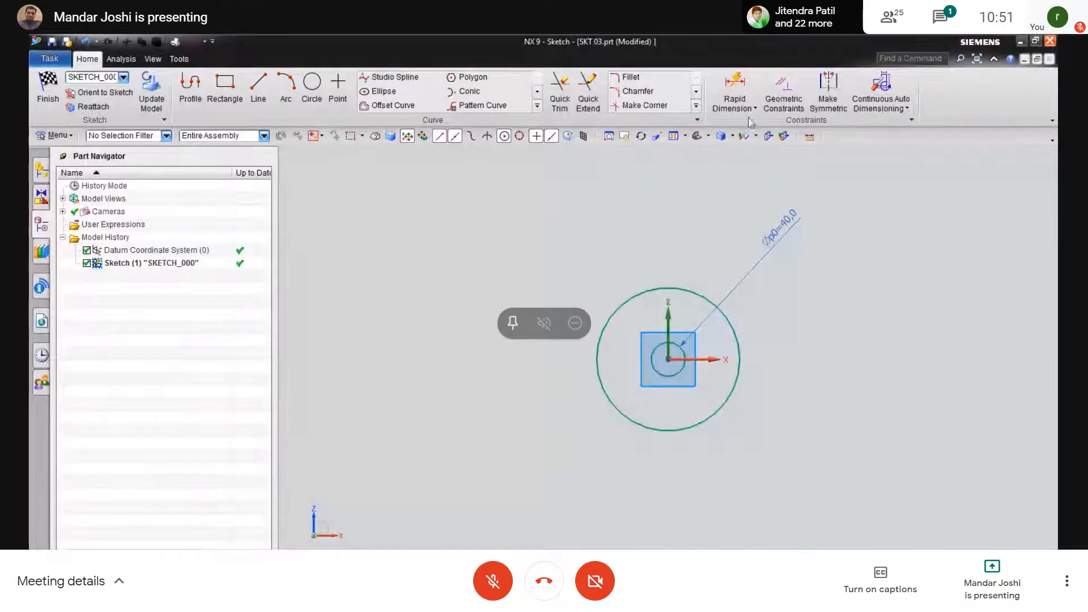
{"action": "left_click", "coordinate": [735, 88]}
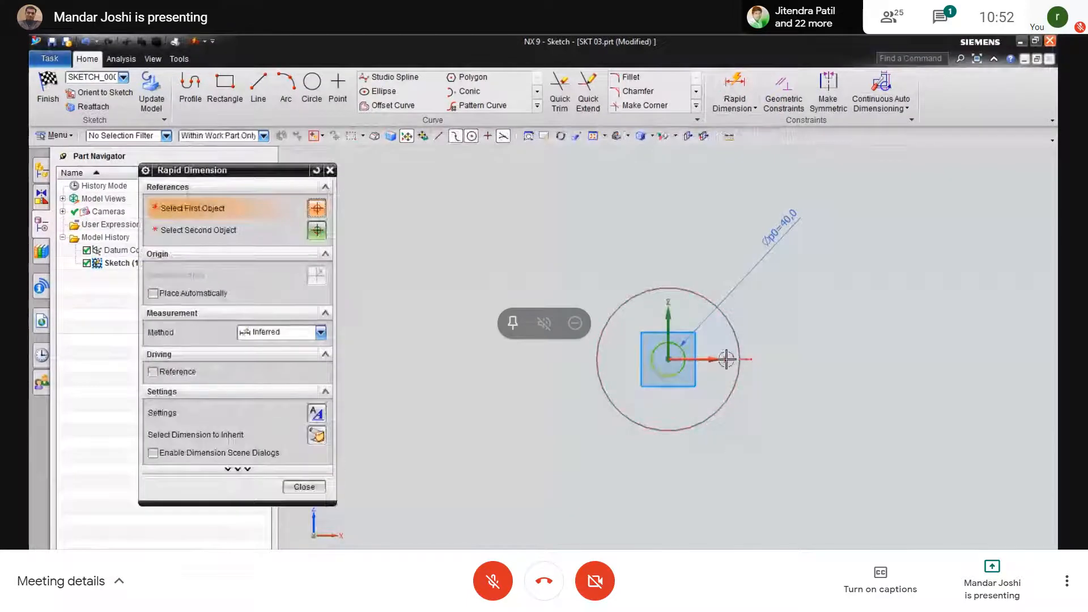
{"action": "left_click", "coordinate": [732, 330]}
{"action": "left_click", "coordinate": [834, 333]}
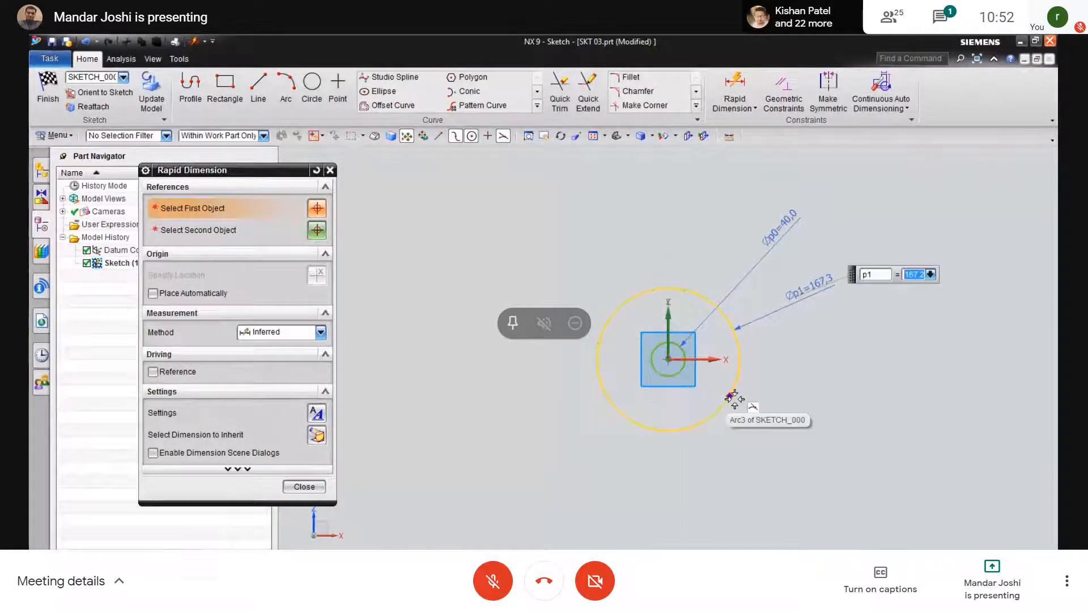
{"action": "type", "text": "60"}
{"action": "key", "text": "Return"}
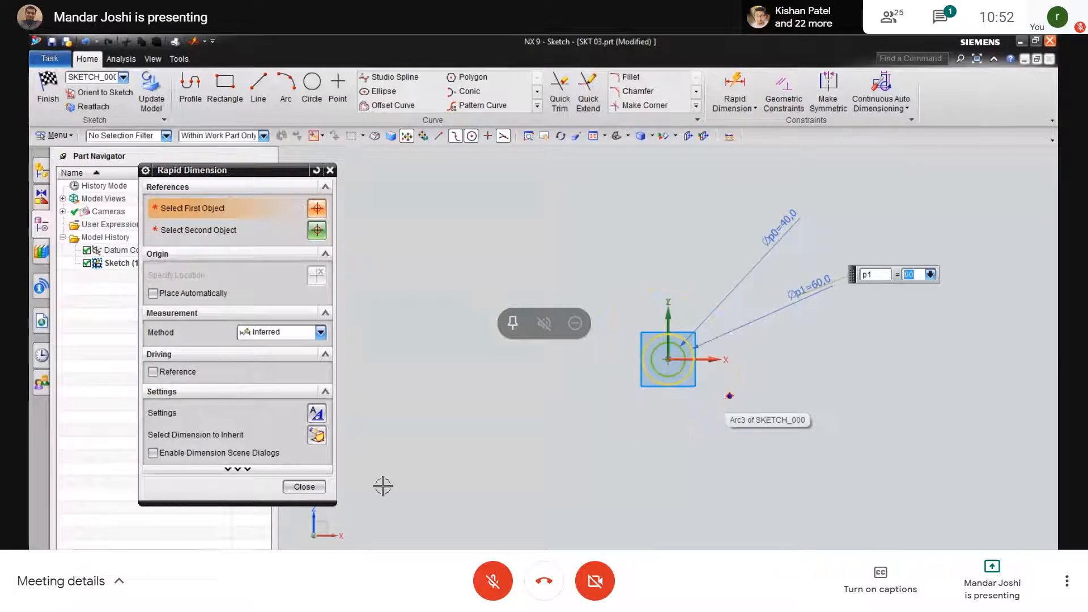
{"action": "left_click", "coordinate": [304, 486]}
Open the outer circle's diameter dimension, look over its radial dimension options, and close it without changes.
{"action": "scroll", "coordinate": [772, 471], "scroll_direction": "up", "scroll_amount": 2}
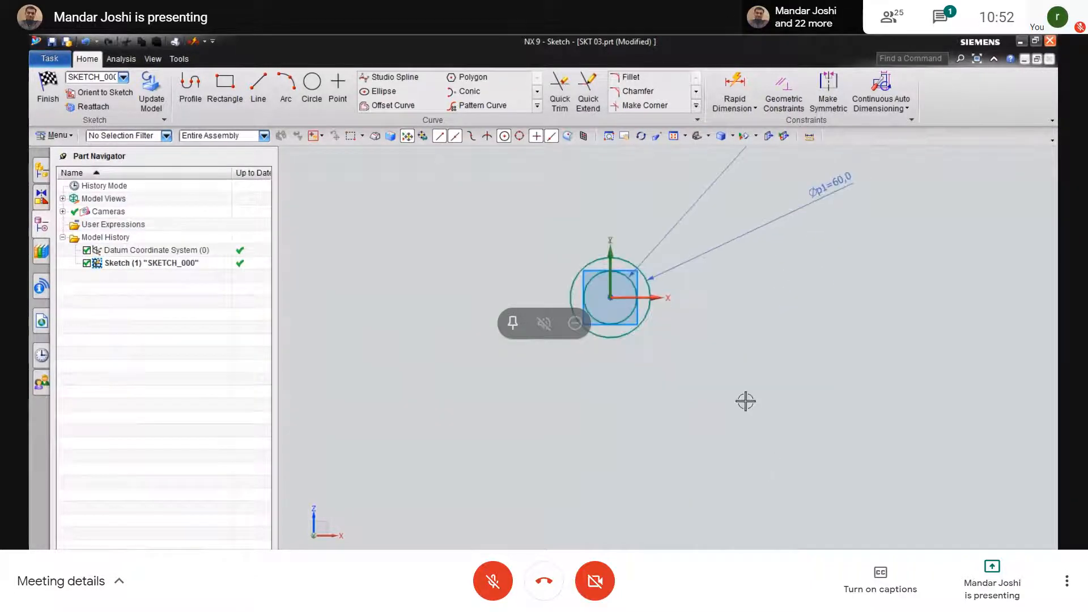
{"action": "double_click", "coordinate": [823, 193]}
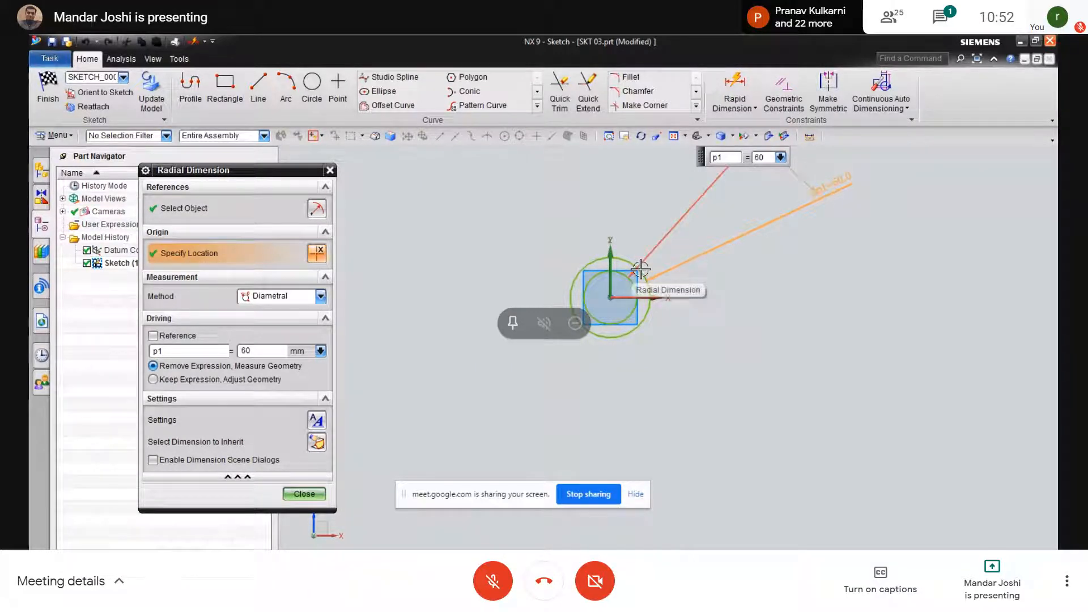
{"action": "left_click", "coordinate": [304, 494]}
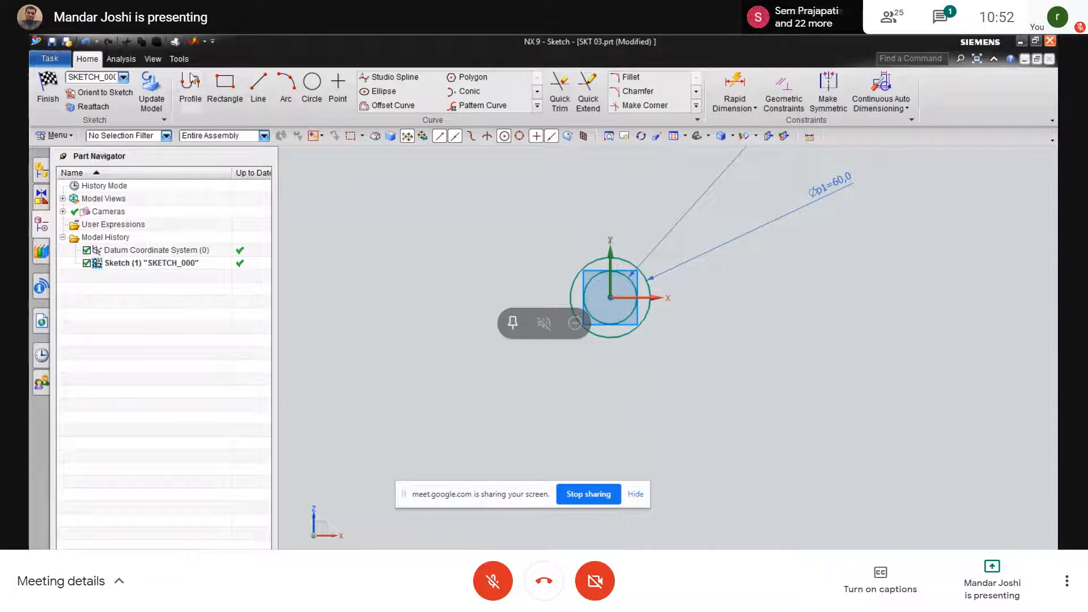
Sketch a third circle, larger than the concentric pair, in the empty area to their left, and end the Circle command.
{"action": "left_click", "coordinate": [312, 92]}
{"action": "left_click", "coordinate": [381, 282]}
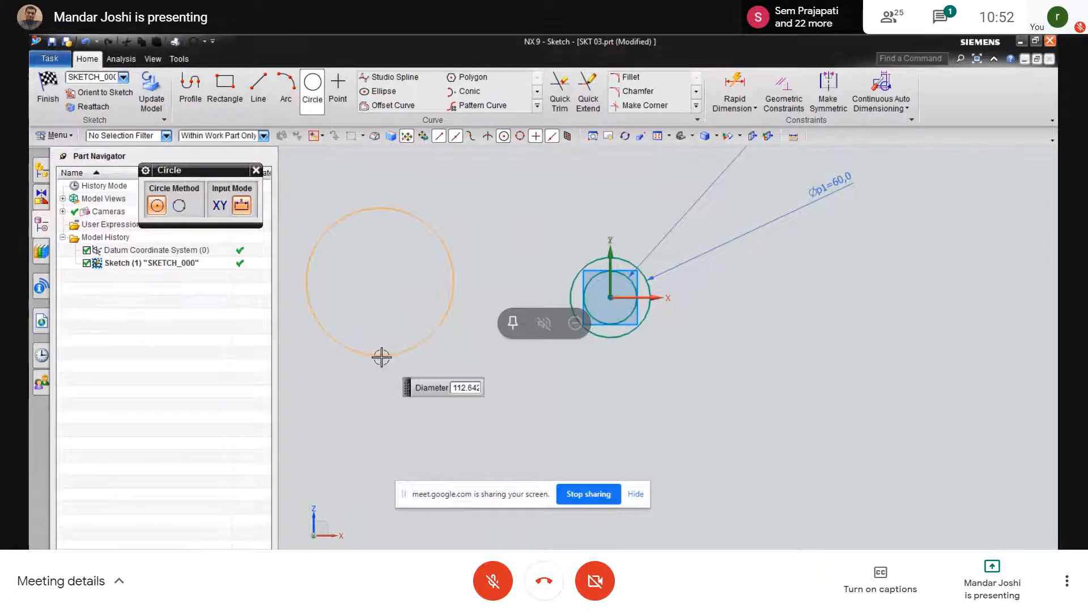
{"action": "left_click", "coordinate": [382, 363]}
{"action": "key", "text": "Escape"}
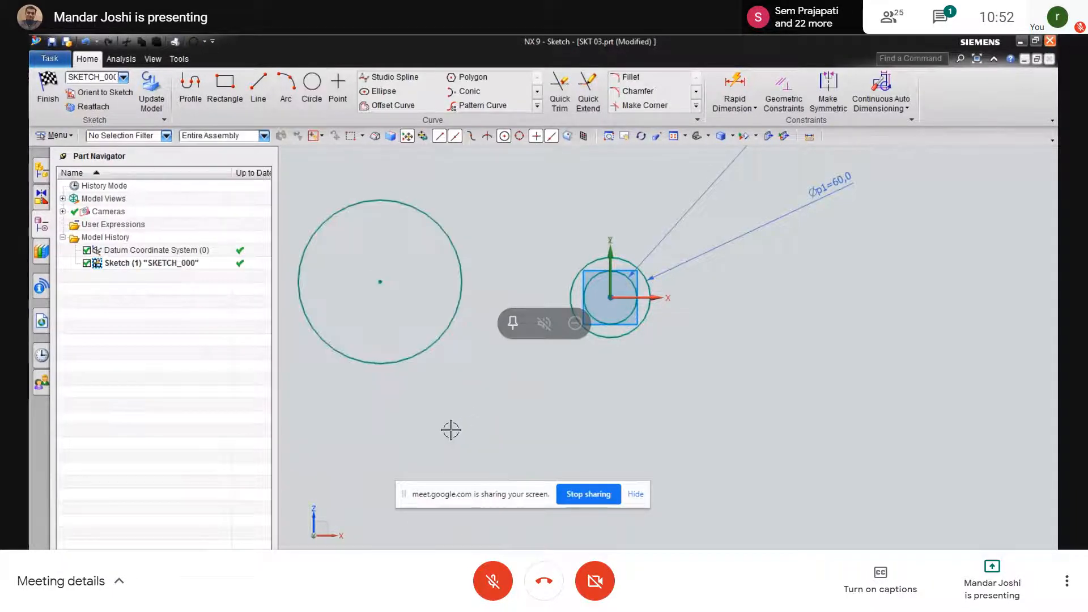
Check the reference drawing in the browser, return to NX, and set the third circle's diameter to 100 mm with Rapid Dimension.
{"action": "left_click", "coordinate": [735, 85]}
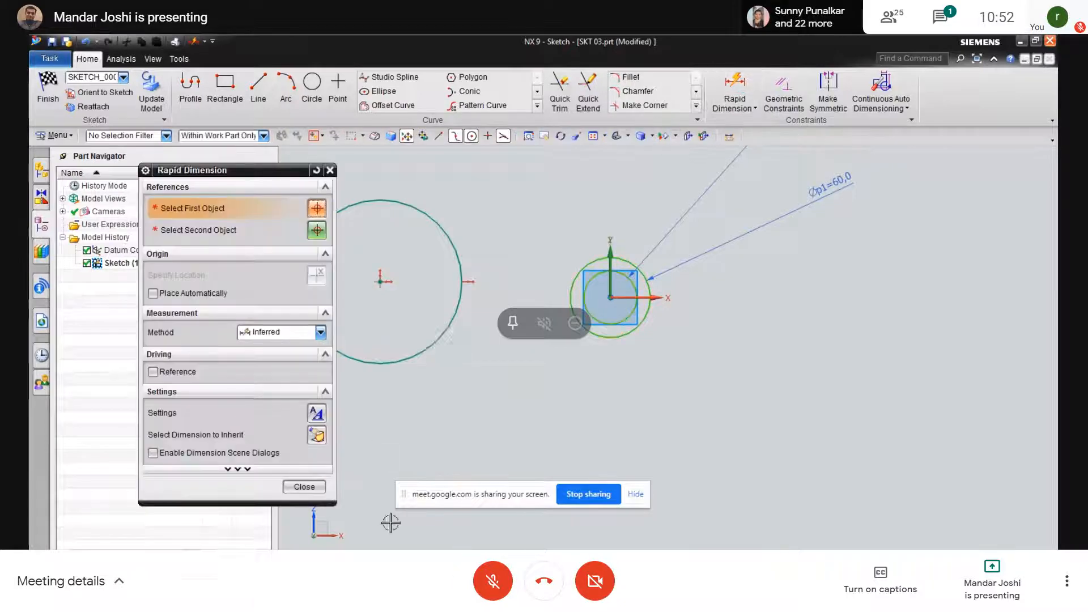
{"action": "key", "text": "alt+Tab"}
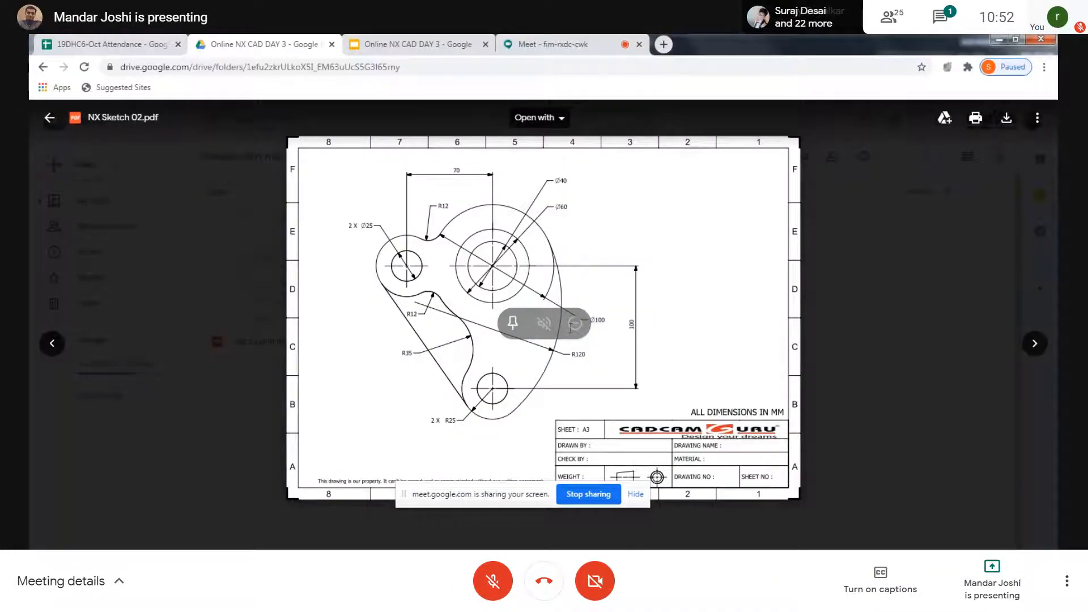
{"action": "left_click", "coordinate": [1000, 42]}
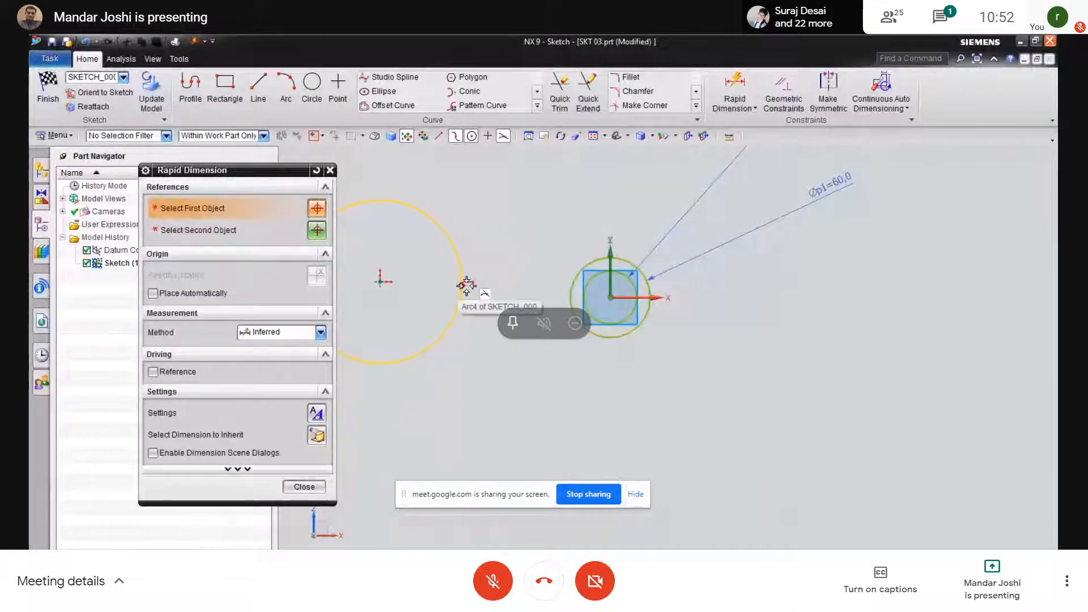
{"action": "left_click", "coordinate": [461, 290]}
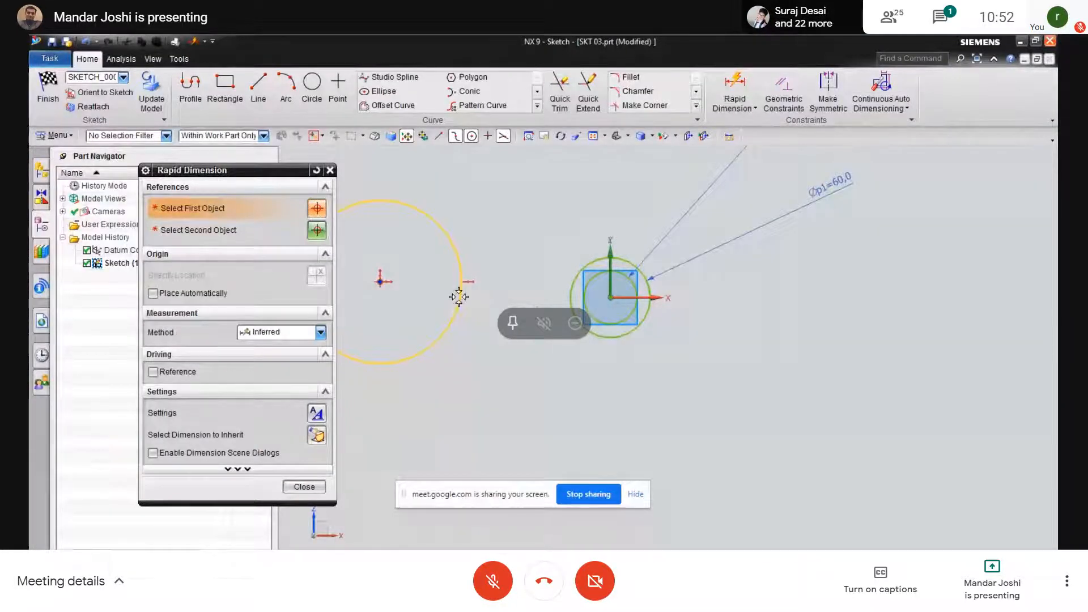
{"action": "left_click", "coordinate": [493, 406]}
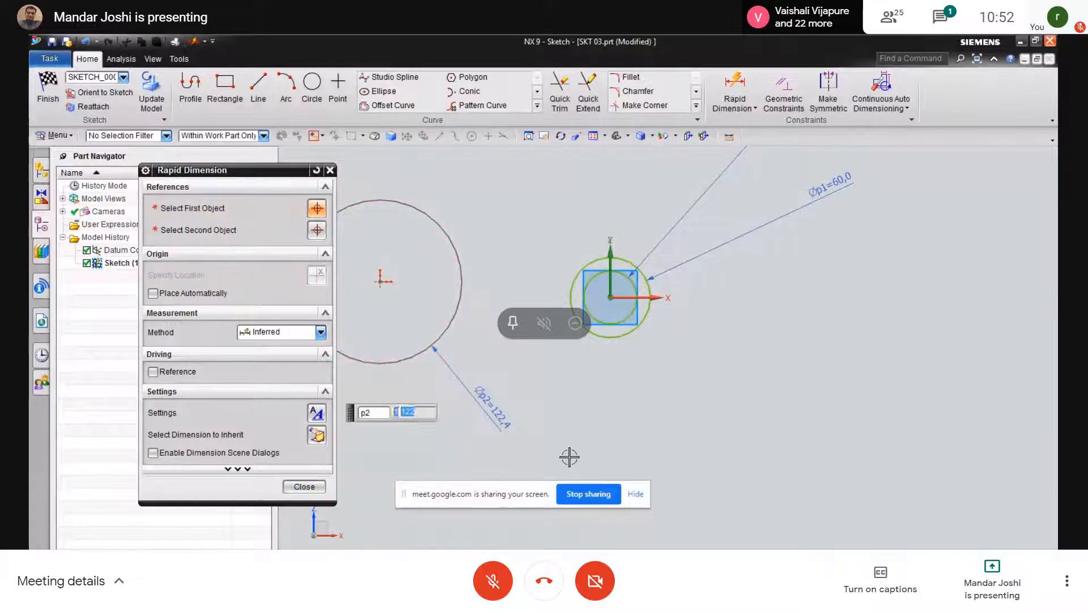
{"action": "type", "text": "1"}
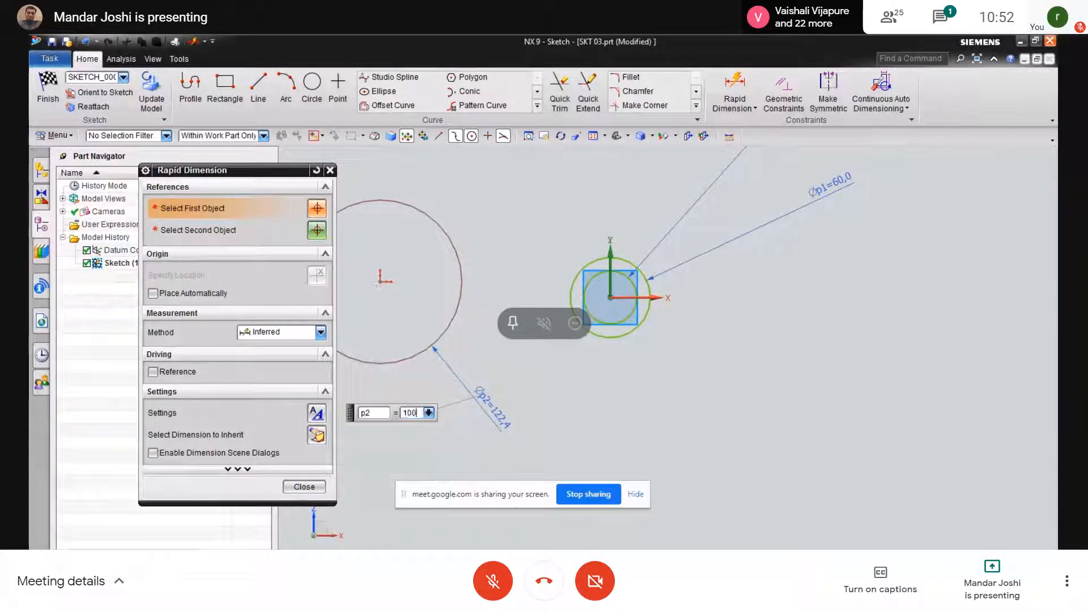
{"action": "type", "text": "00"}
{"action": "key", "text": "Return"}
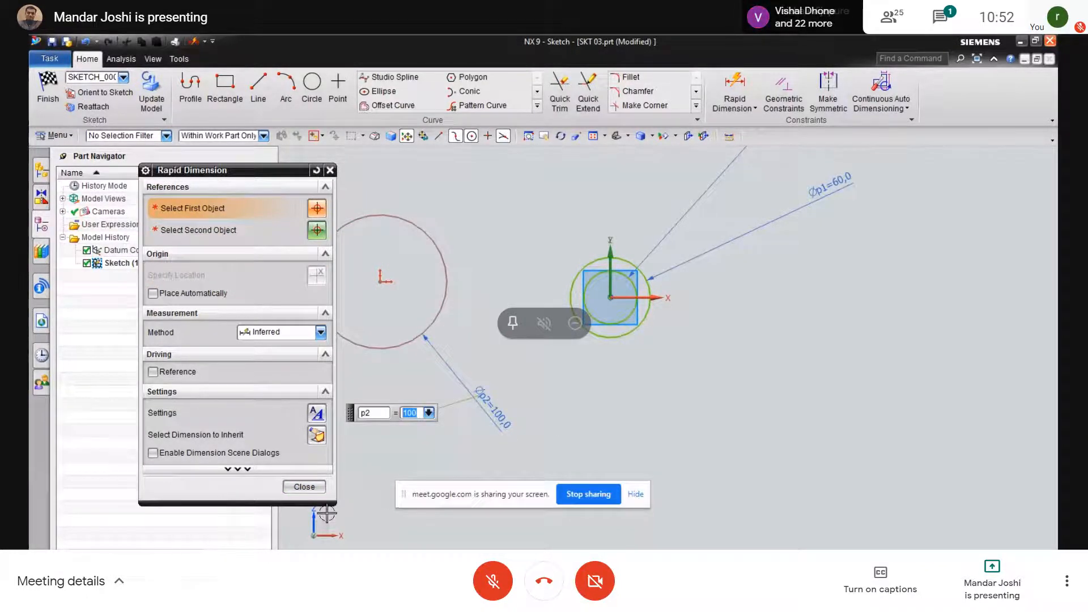
{"action": "left_click", "coordinate": [305, 487]}
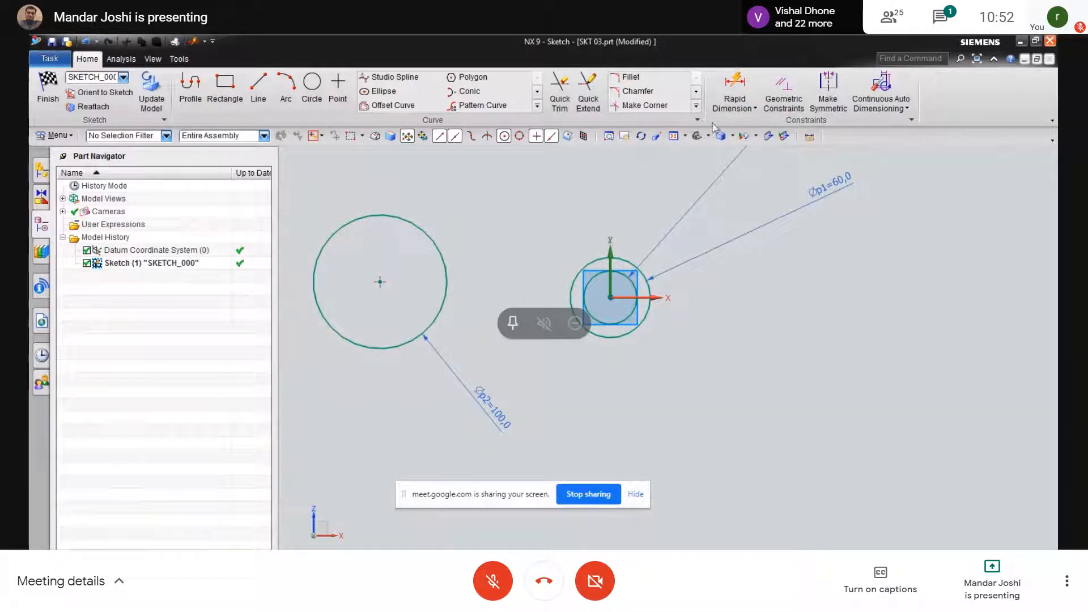
Try switching the Concentric and Fixed constraint types off and on in the Geometric Constraints settings.
{"action": "left_click", "coordinate": [783, 94]}
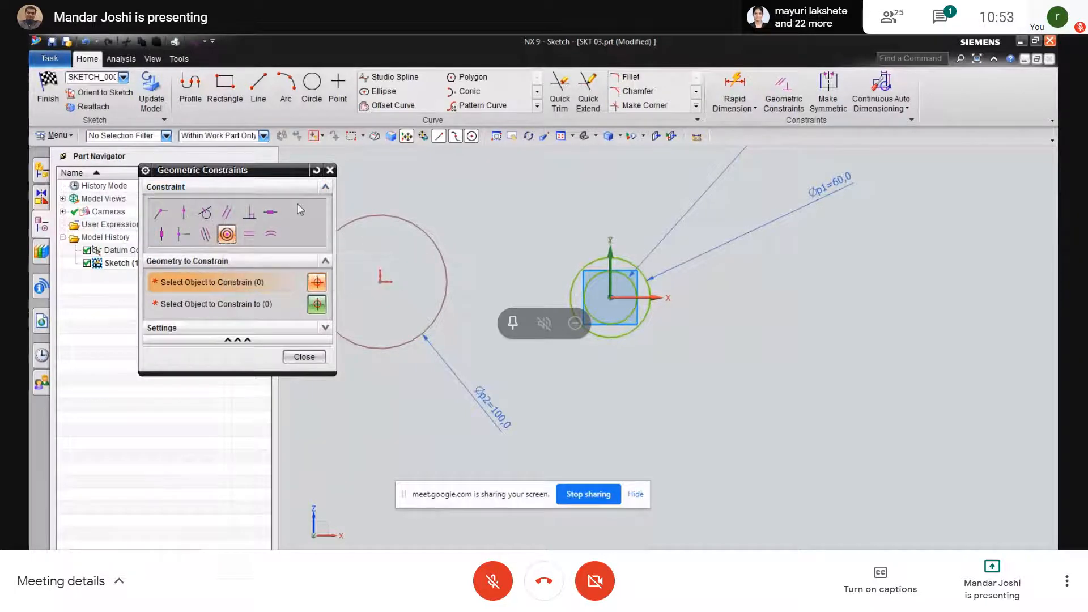
{"action": "left_click", "coordinate": [186, 329]}
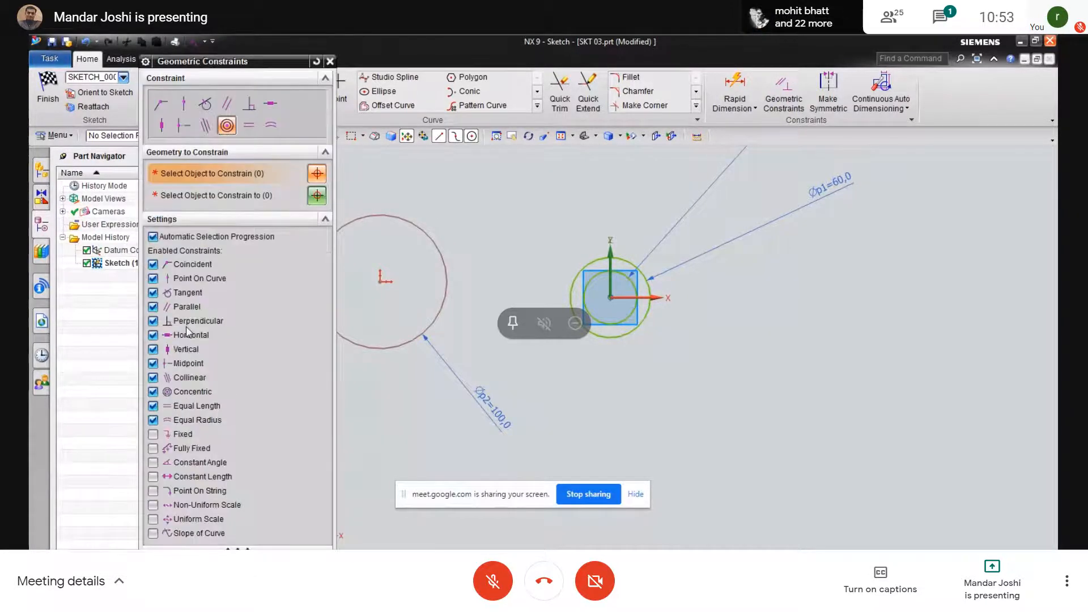
{"action": "left_click", "coordinate": [153, 392]}
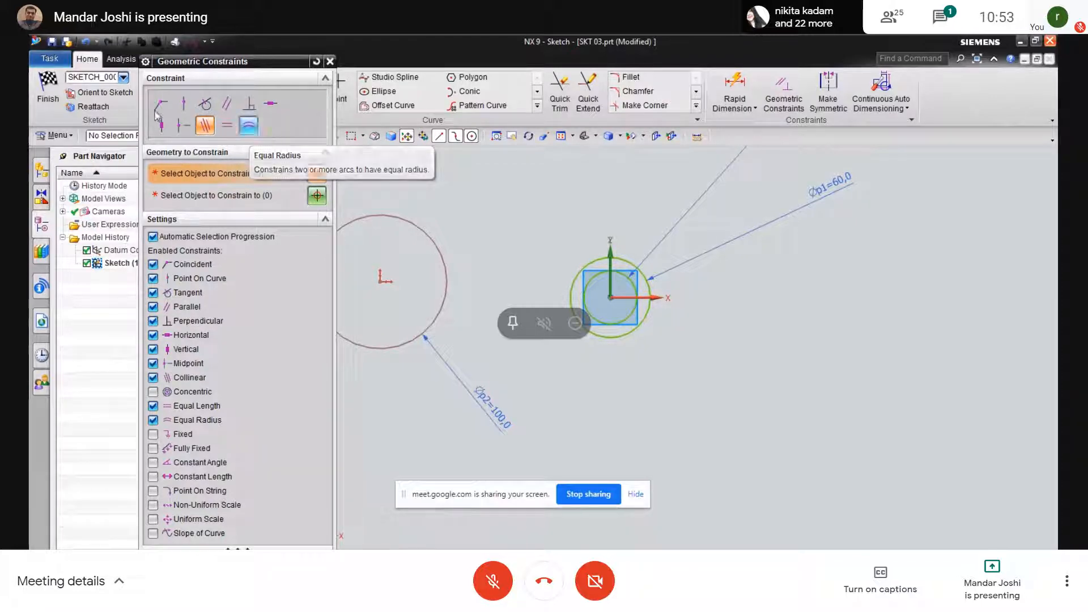
{"action": "left_click", "coordinate": [162, 220]}
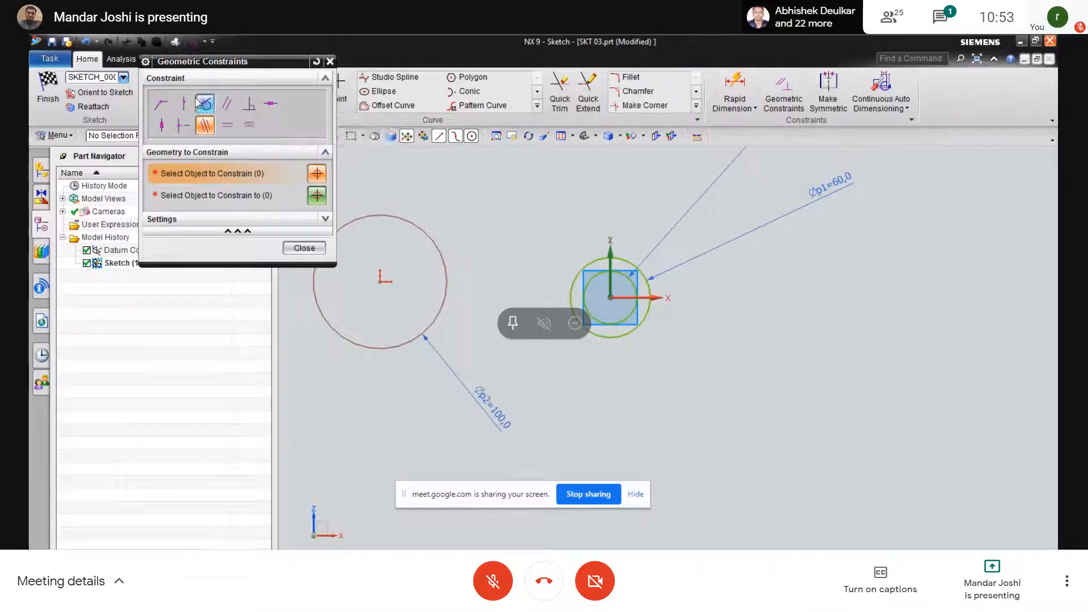
{"action": "left_click", "coordinate": [190, 224]}
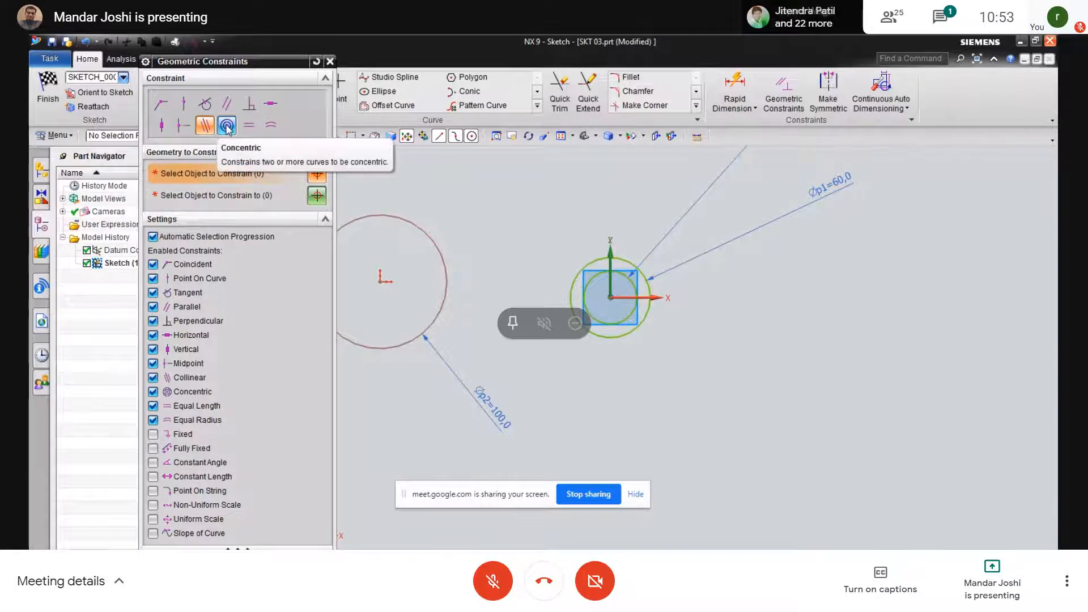
{"action": "left_click", "coordinate": [154, 435]}
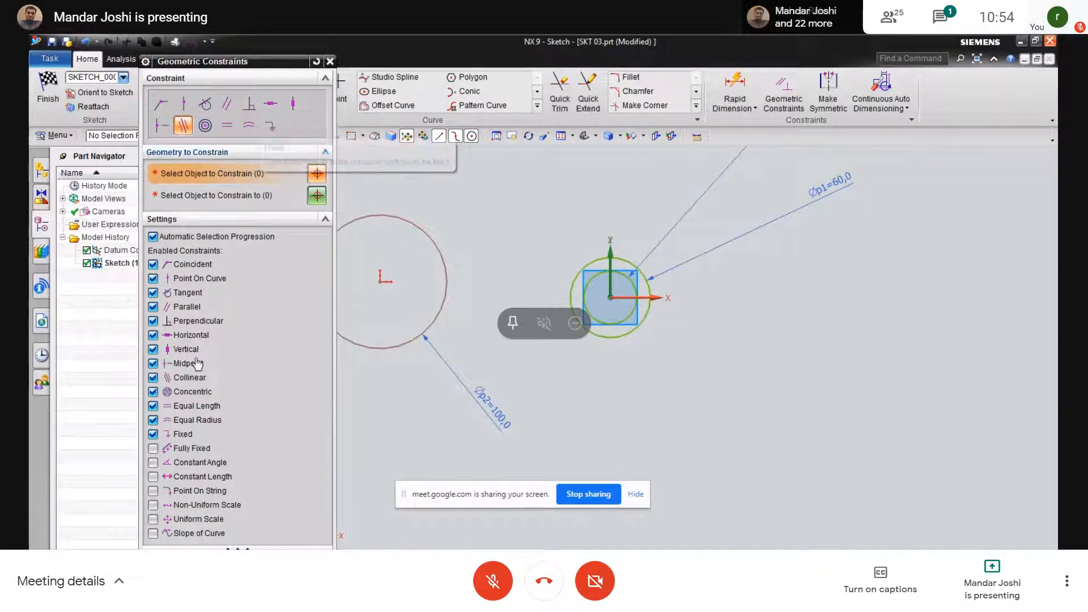
{"action": "left_click", "coordinate": [153, 435]}
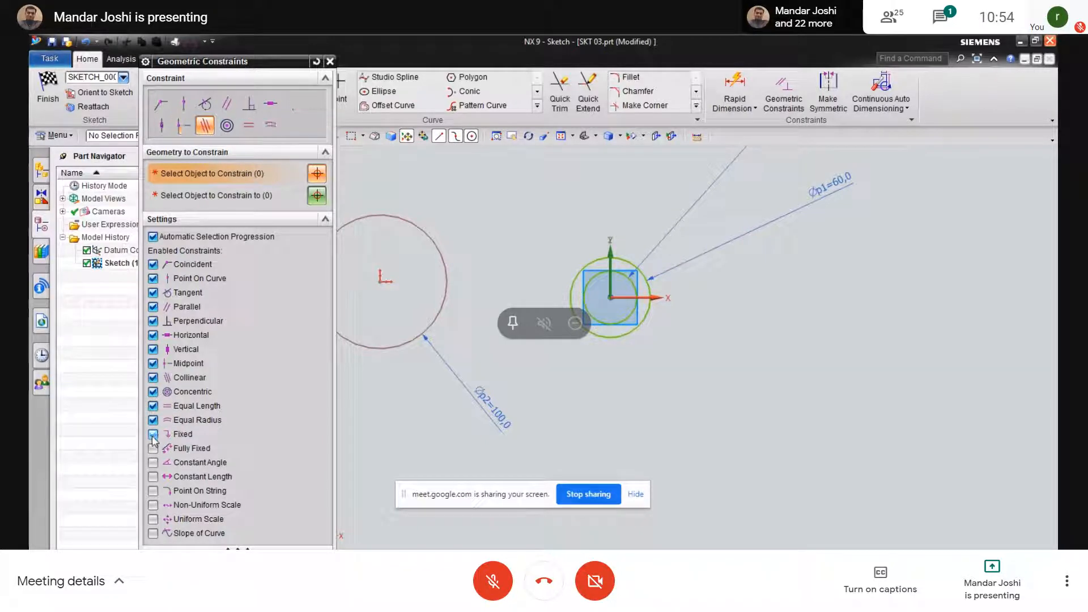
{"action": "left_click", "coordinate": [160, 221]}
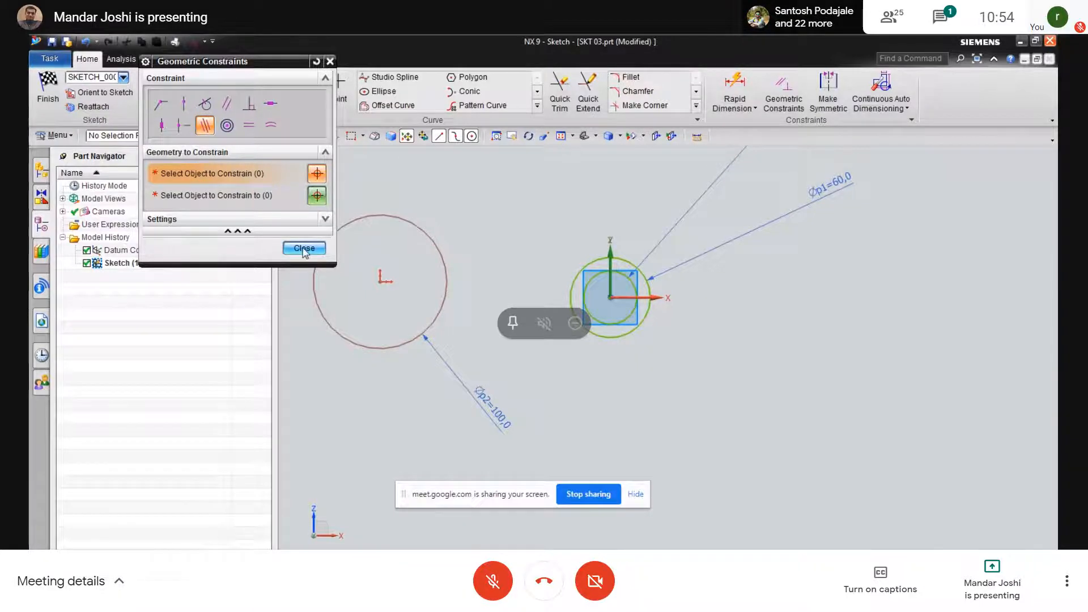
{"action": "left_click", "coordinate": [162, 220]}
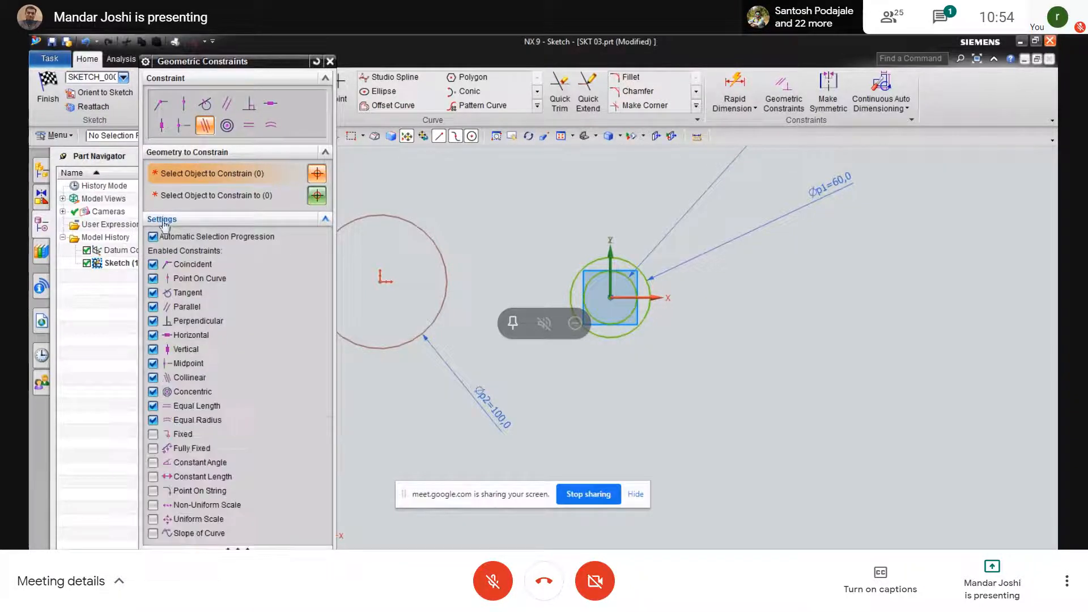
Enable the Fixed constraint type and apply a Fixed geometric constraint to the 100 mm circle.
{"action": "left_click", "coordinate": [153, 434]}
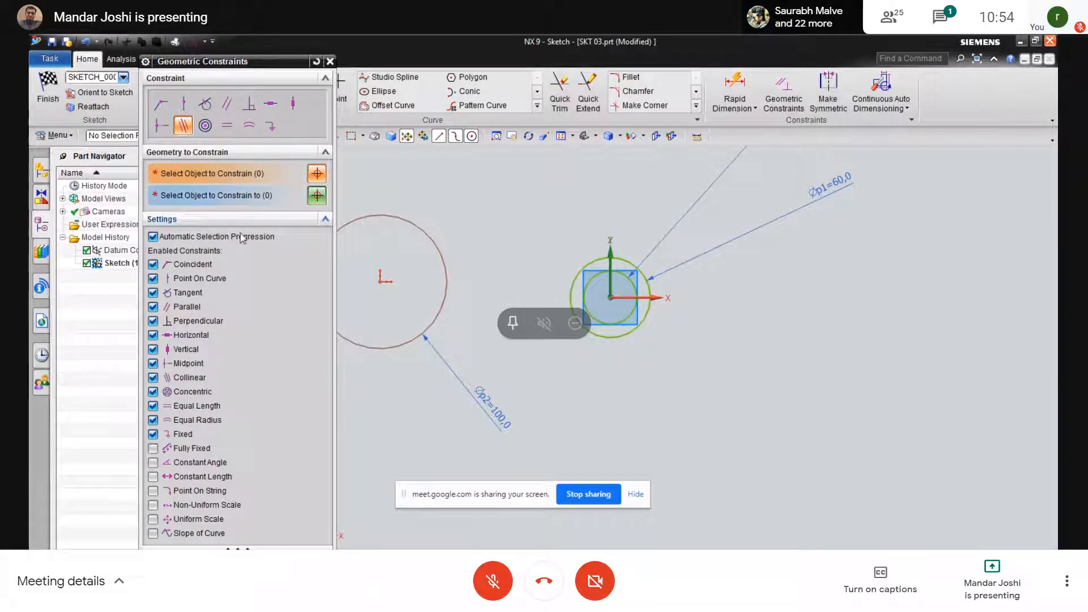
{"action": "left_click", "coordinate": [271, 126]}
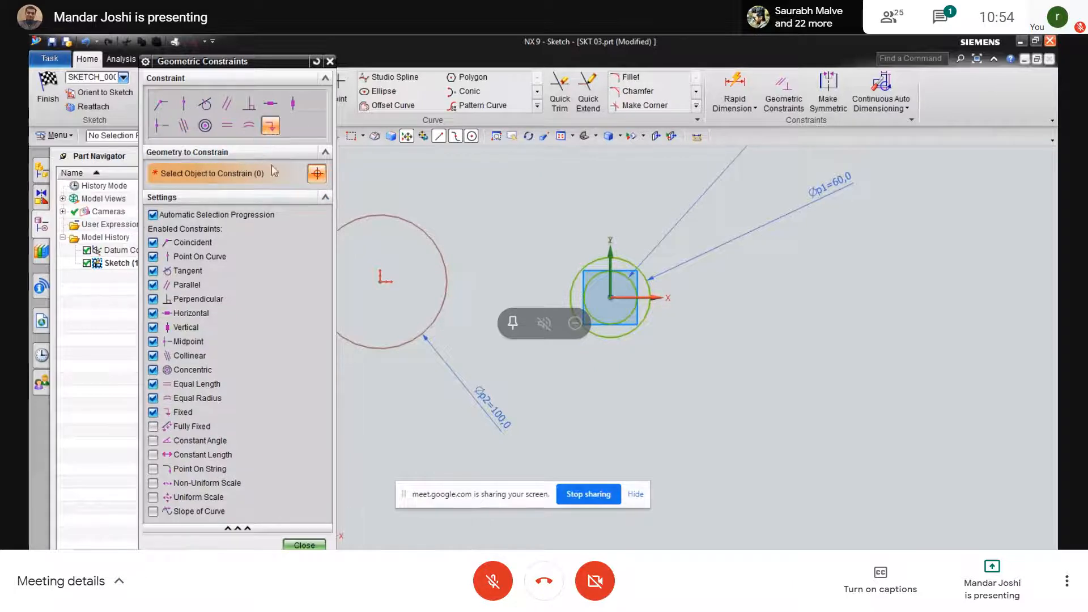
{"action": "left_click", "coordinate": [425, 230]}
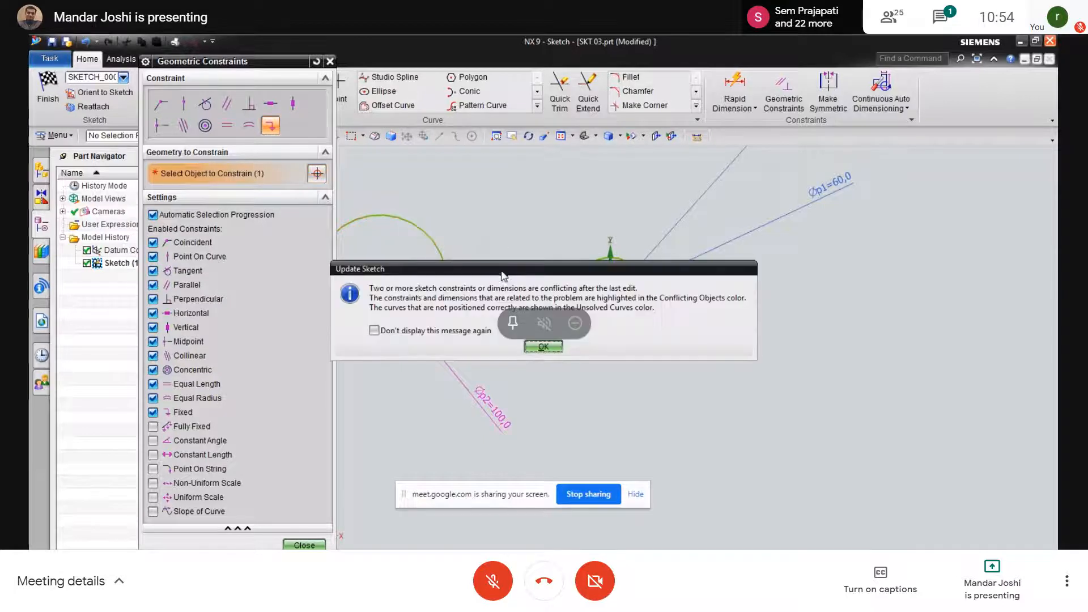
{"action": "left_click", "coordinate": [543, 347]}
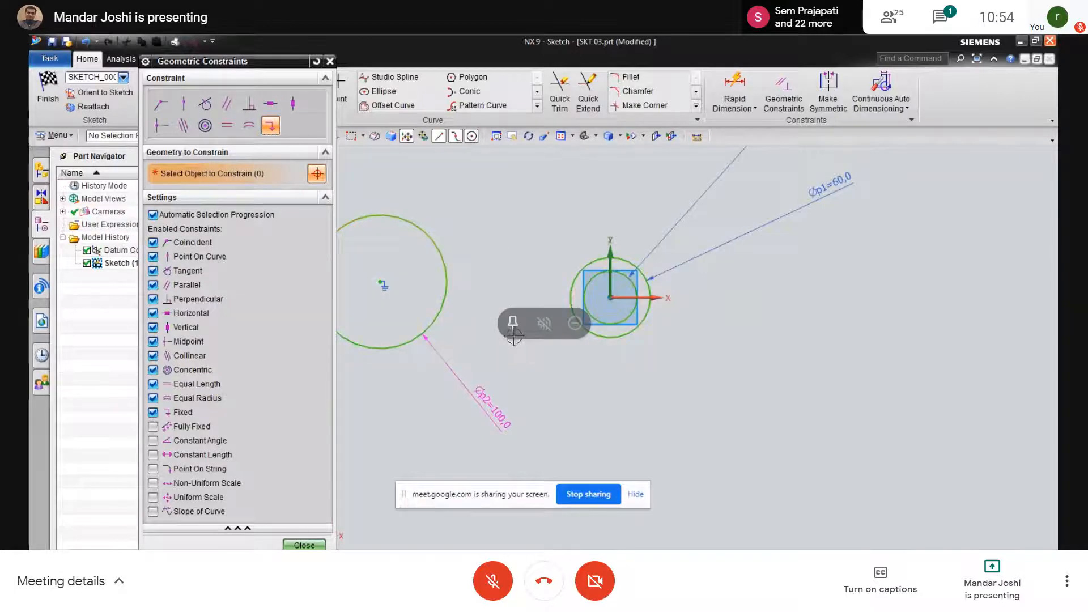
{"action": "left_click", "coordinate": [304, 545]}
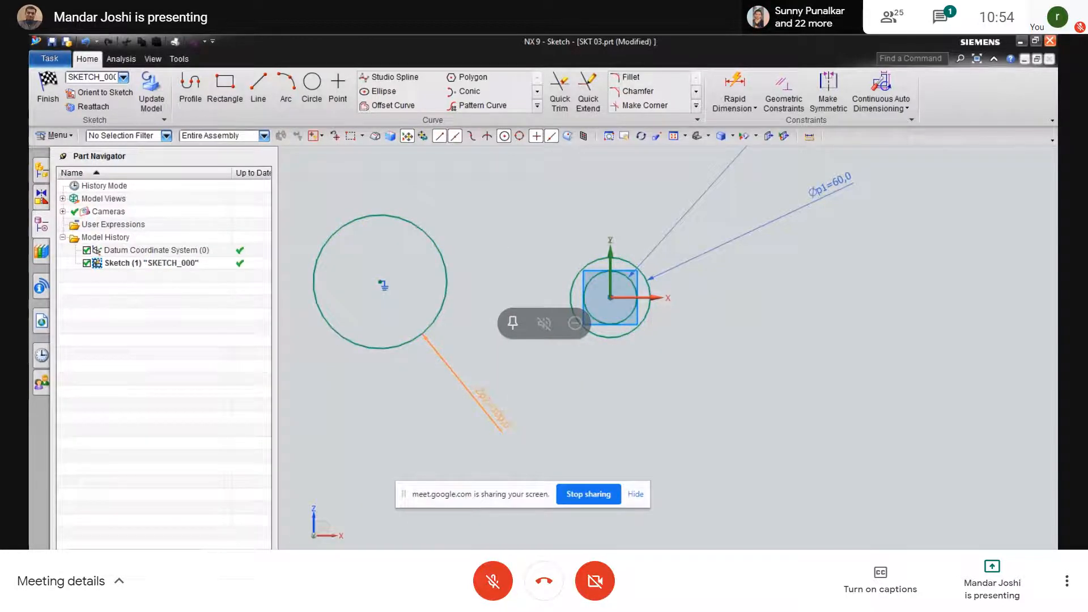
Delete the 100 mm diameter dimension and the Fixed constraint from the separate third circle.
{"action": "key", "text": "Delete"}
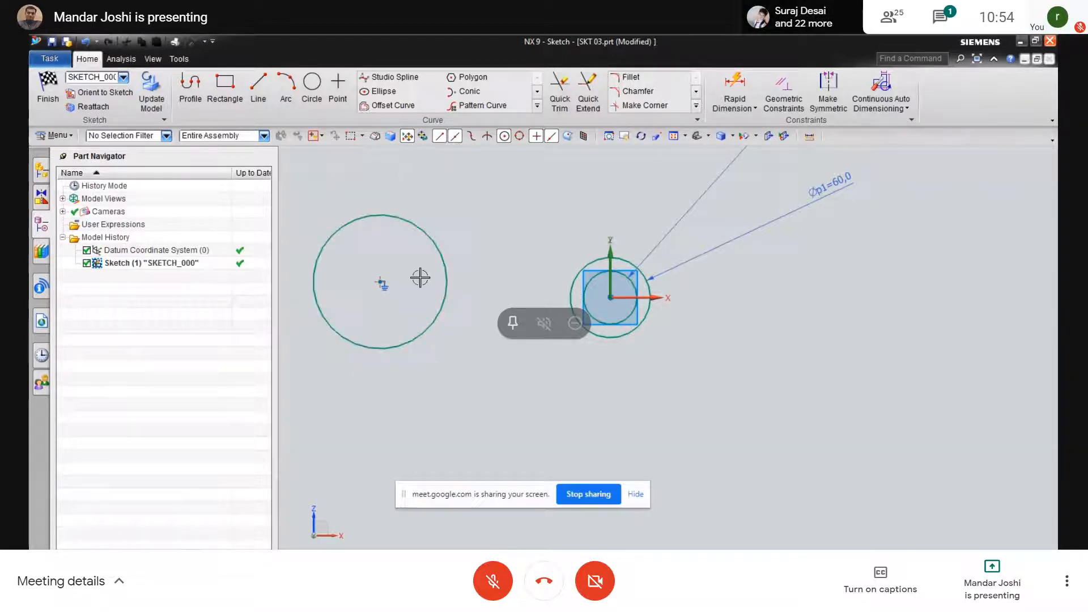
{"action": "left_click", "coordinate": [310, 91]}
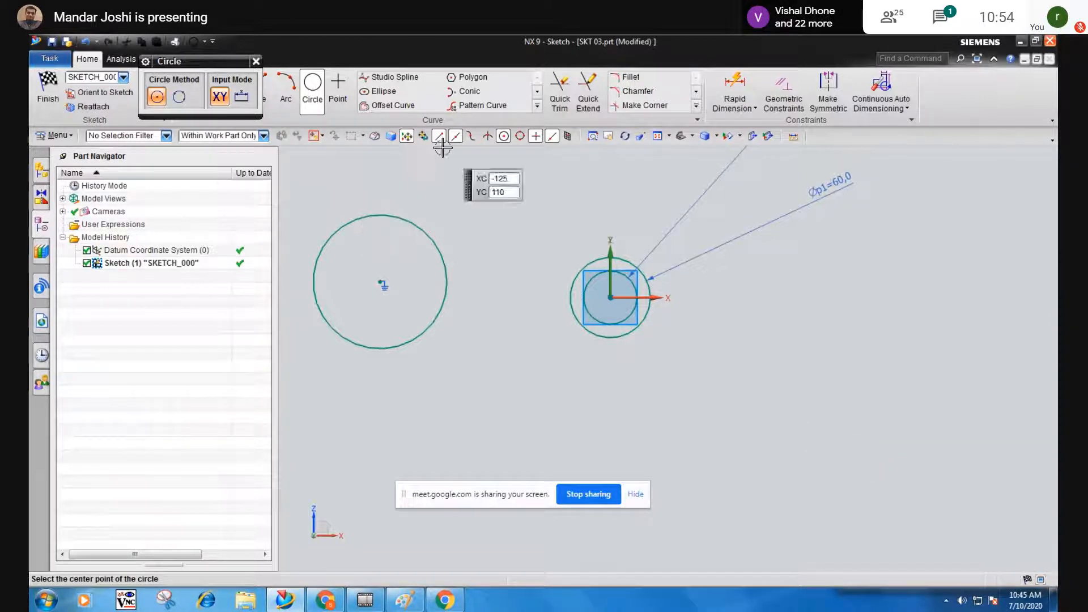
{"action": "key", "text": "Escape"}
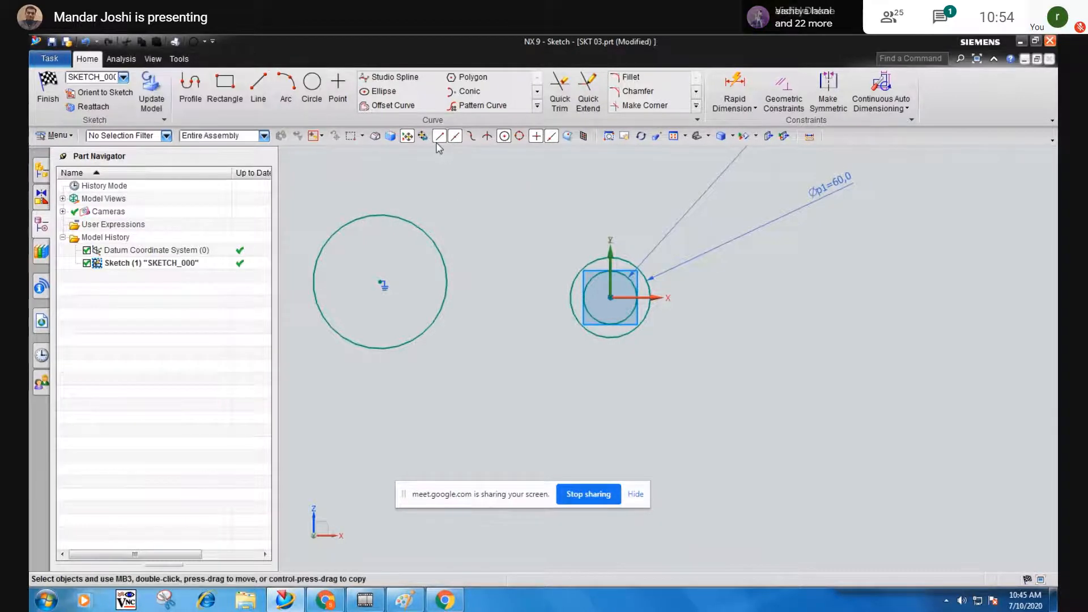
{"action": "left_click", "coordinate": [385, 290]}
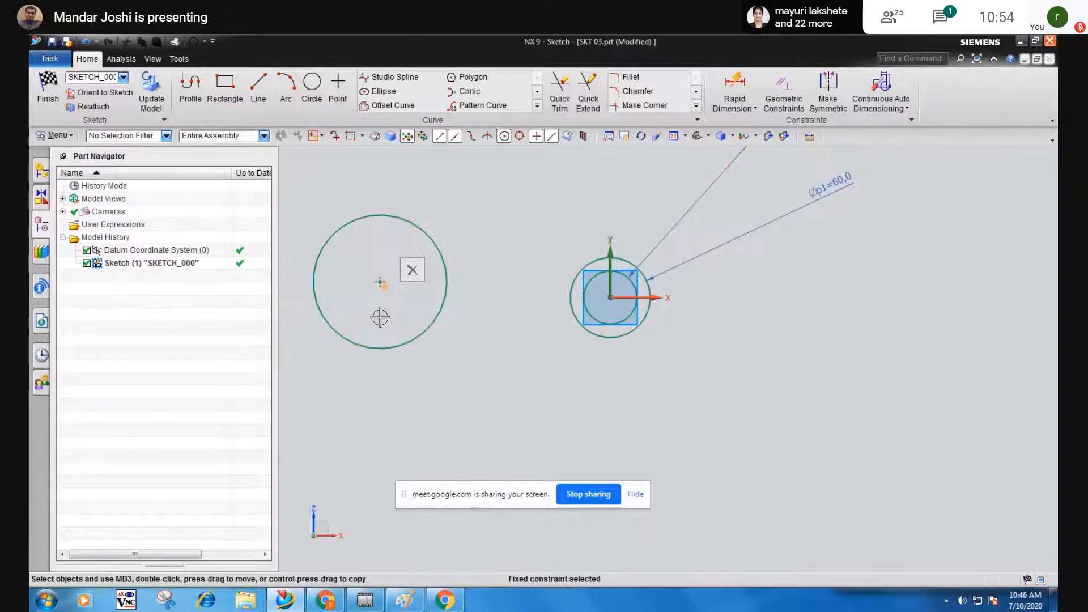
{"action": "left_click", "coordinate": [387, 288]}
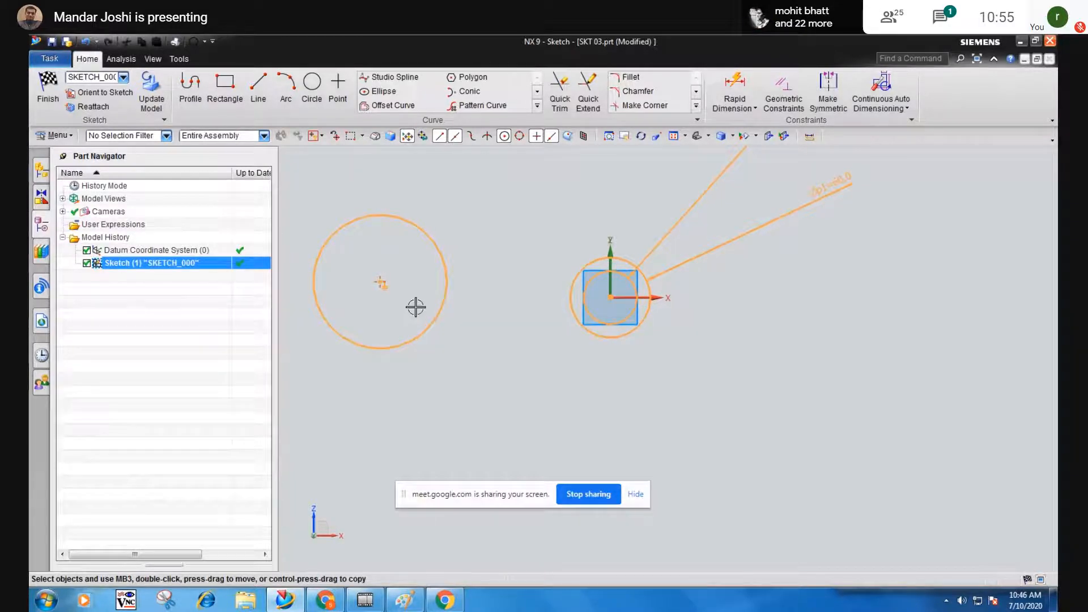
{"action": "left_click", "coordinate": [398, 301]}
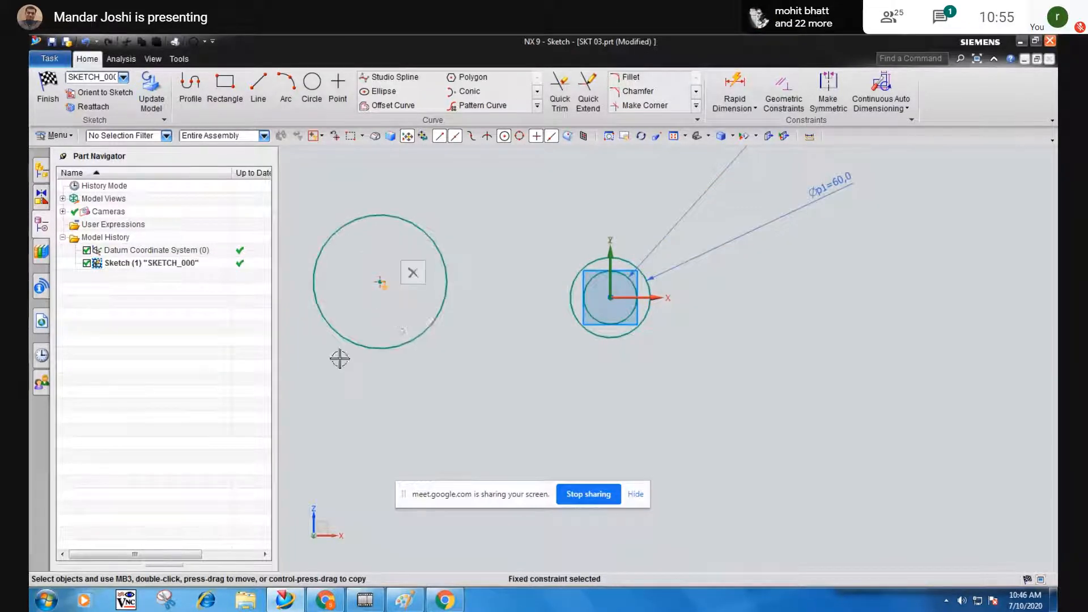
{"action": "key", "text": "Escape"}
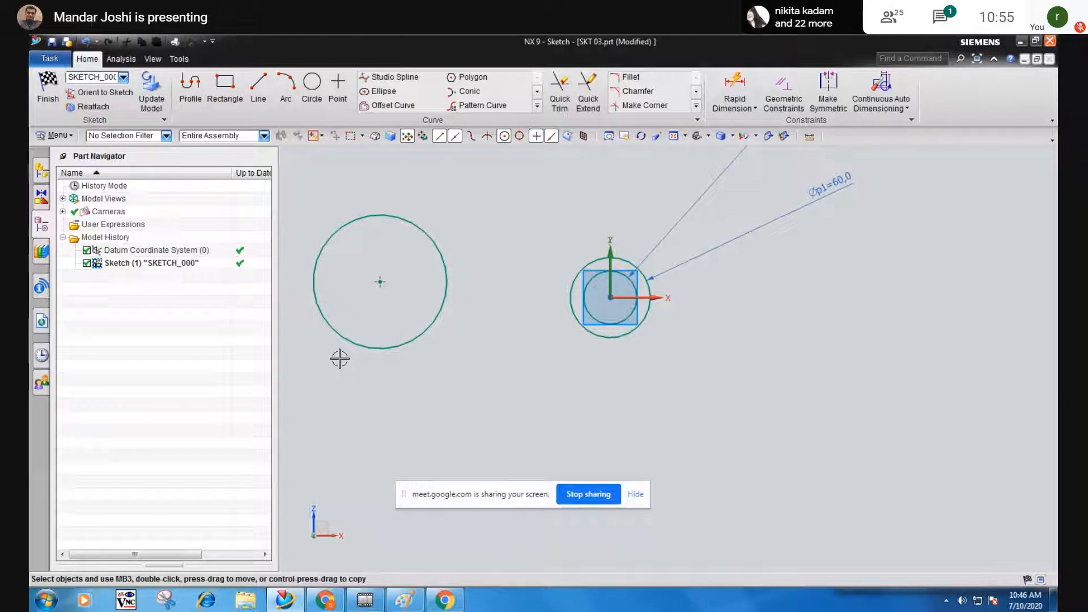
Apply a Concentric geometric constraint from the separate third circle to the 40 mm circle at the origin.
{"action": "left_click", "coordinate": [779, 105]}
{"action": "left_click", "coordinate": [205, 125]}
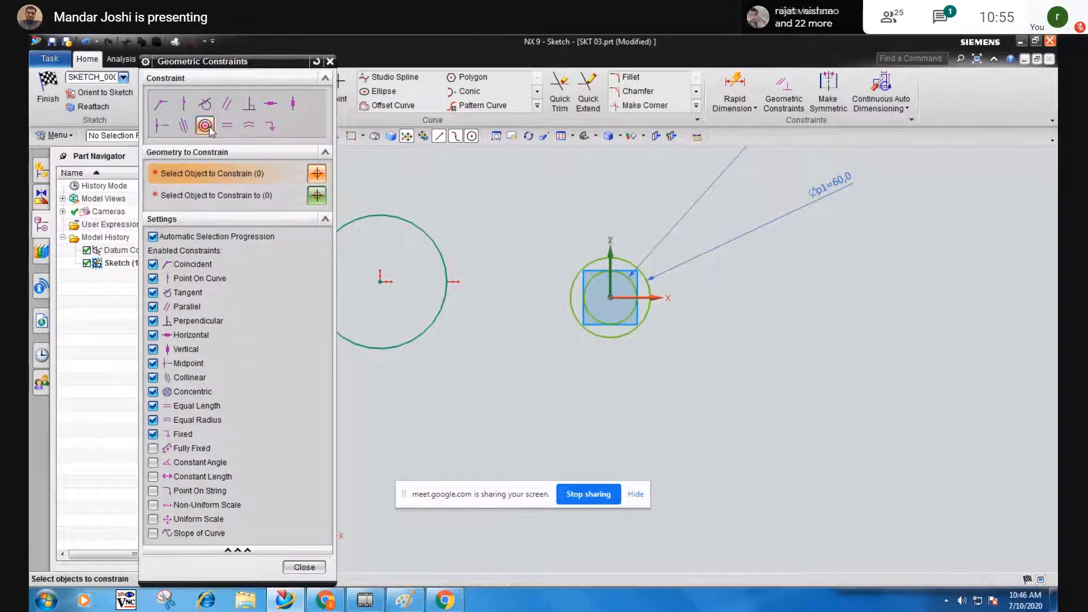
{"action": "left_click", "coordinate": [396, 218]}
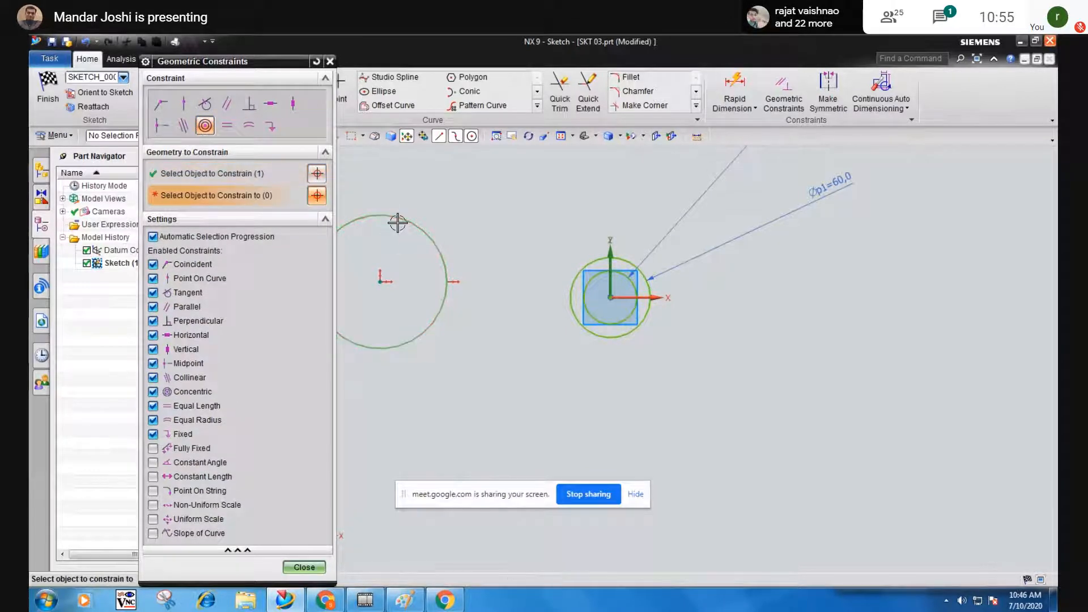
{"action": "left_click", "coordinate": [636, 290]}
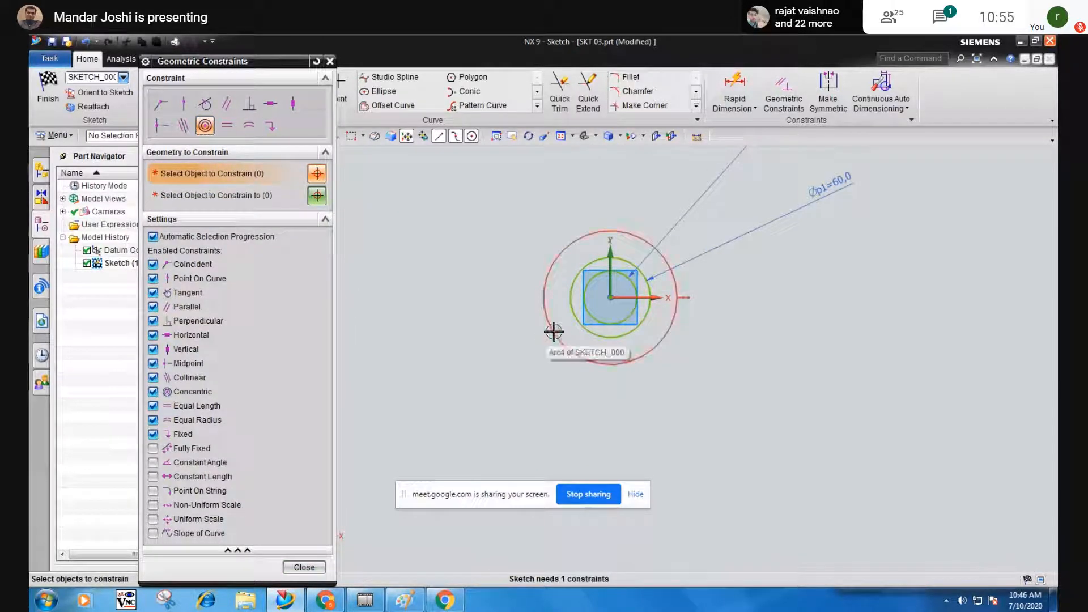
{"action": "left_click", "coordinate": [304, 566]}
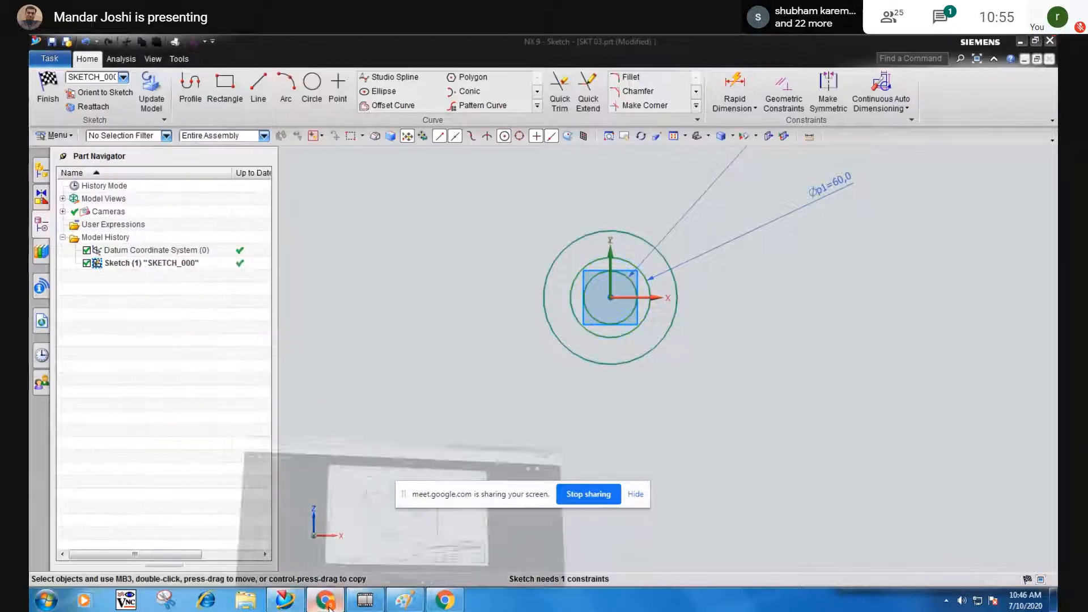
Check the NX Sketch 02 reference drawing in the browser for the remaining geometry and return to NX.
{"action": "left_click", "coordinate": [328, 604]}
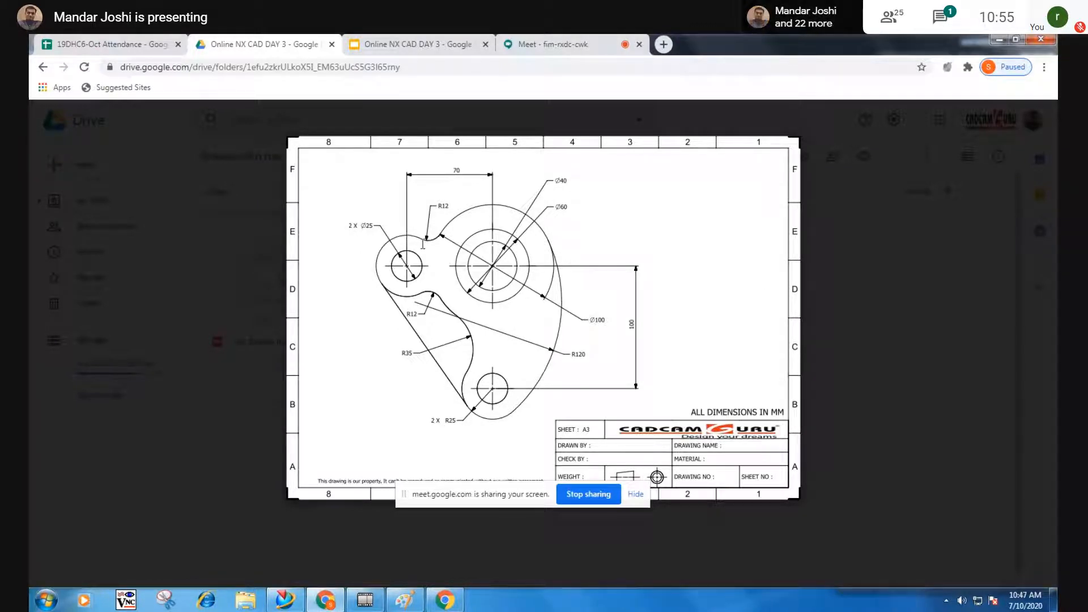
{"action": "left_click", "coordinate": [1003, 39]}
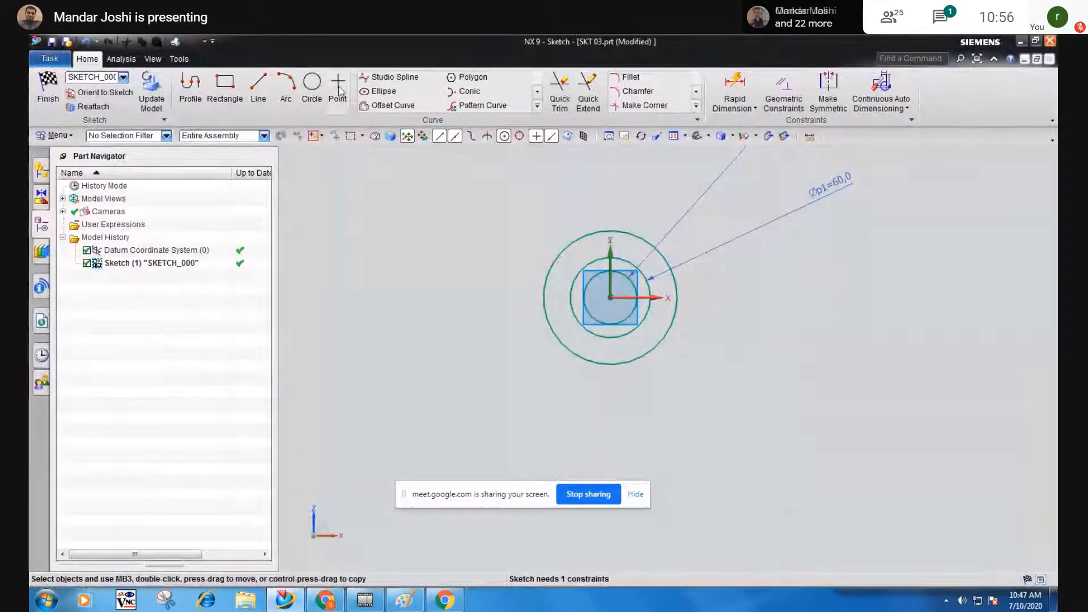
Draw a circle of about 42 mm radius, separate from the concentric circles, below the X axis on the negative X side.
{"action": "left_click", "coordinate": [312, 85]}
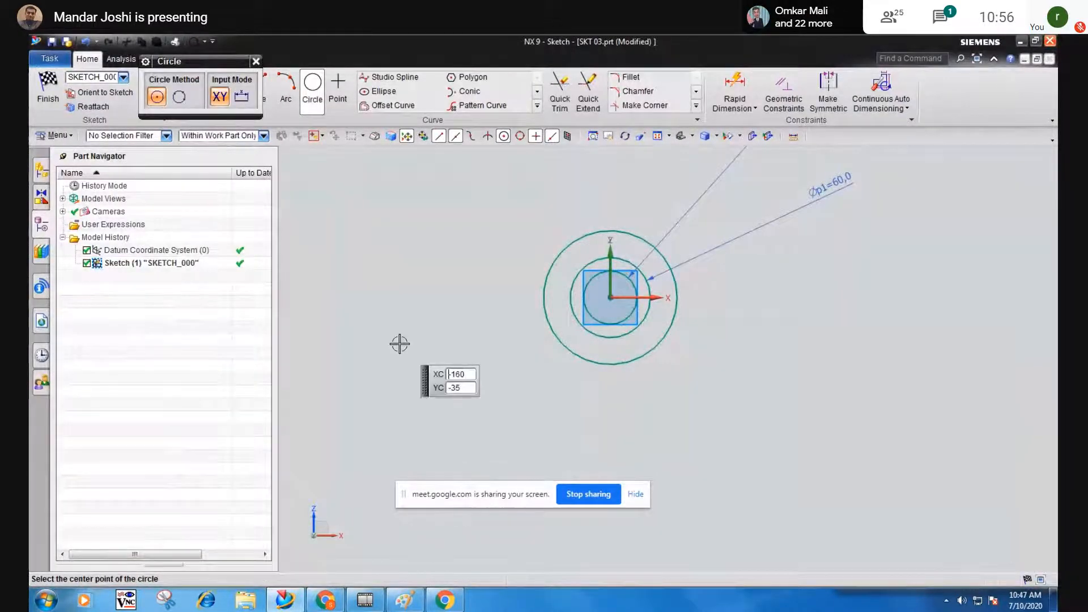
{"action": "left_click", "coordinate": [358, 364]}
{"action": "left_click", "coordinate": [371, 417]}
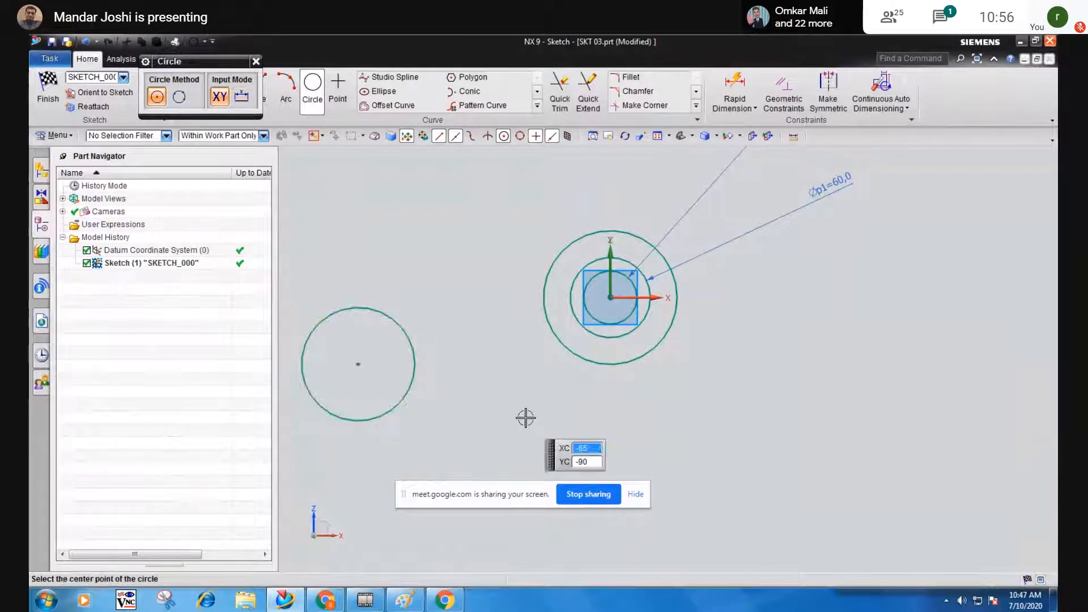
{"action": "key", "text": "Escape"}
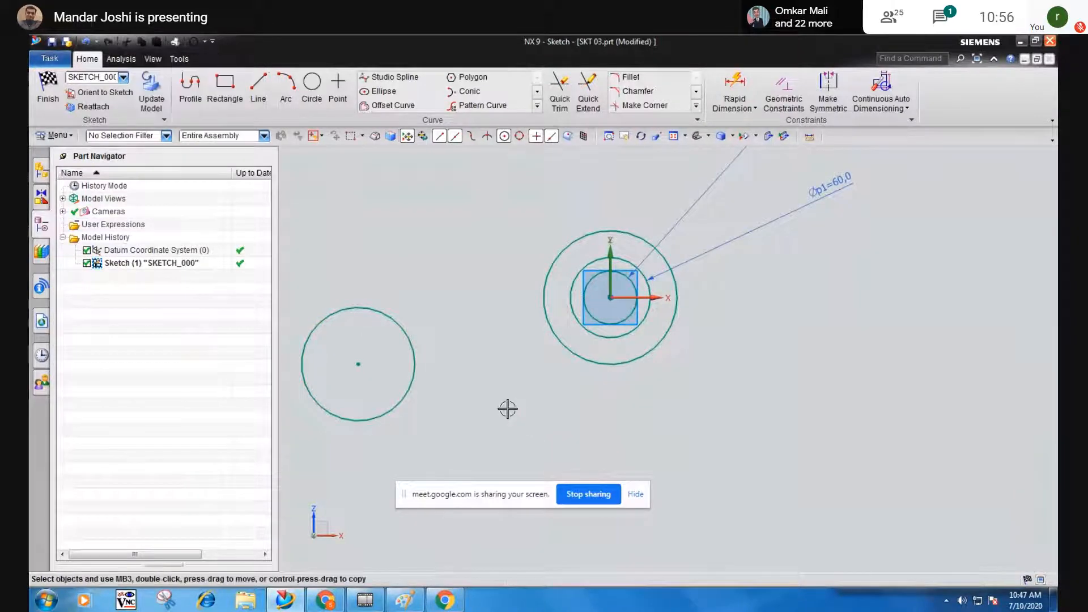
Dimension the separate circle with a radial dimension of 25 mm and move the circle slightly toward the origin.
{"action": "left_click", "coordinate": [735, 101]}
{"action": "left_click_drag", "start_coordinate": [215, 63], "coordinate": [169, 68]}
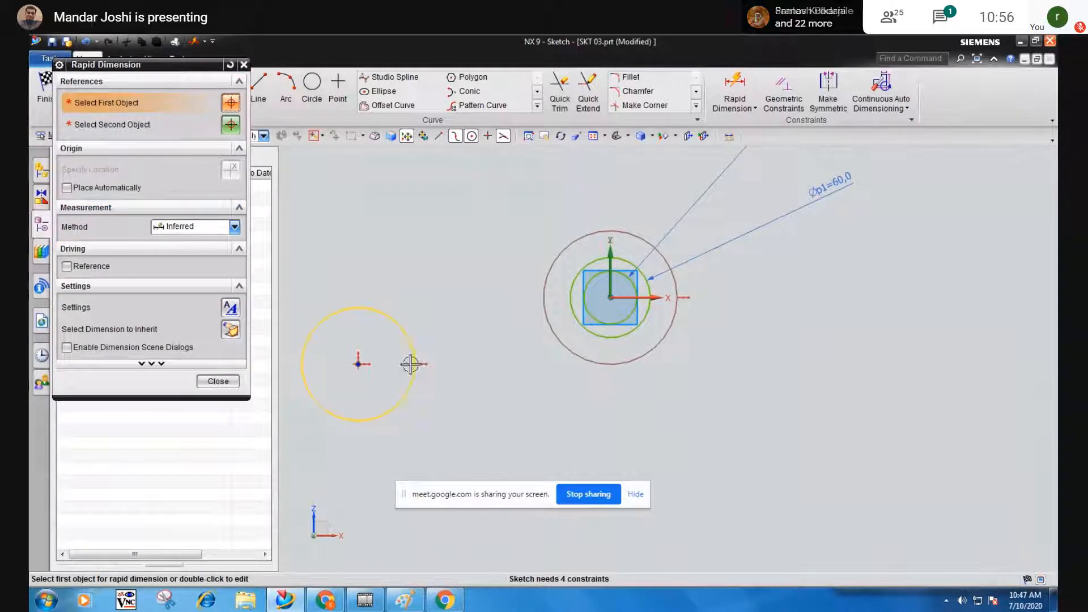
{"action": "left_click", "coordinate": [194, 227]}
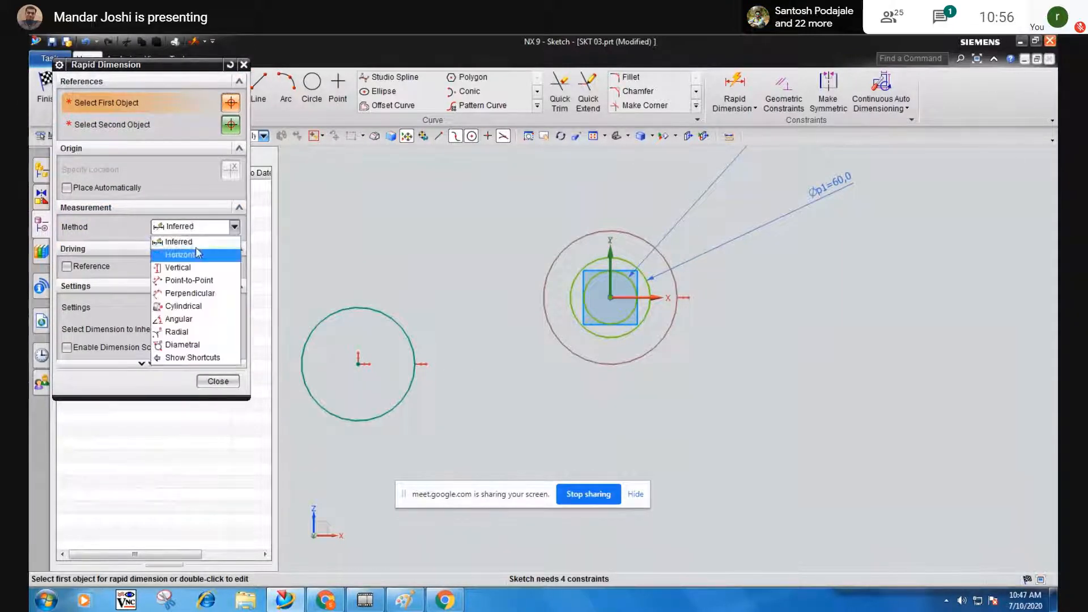
{"action": "left_click", "coordinate": [176, 332]}
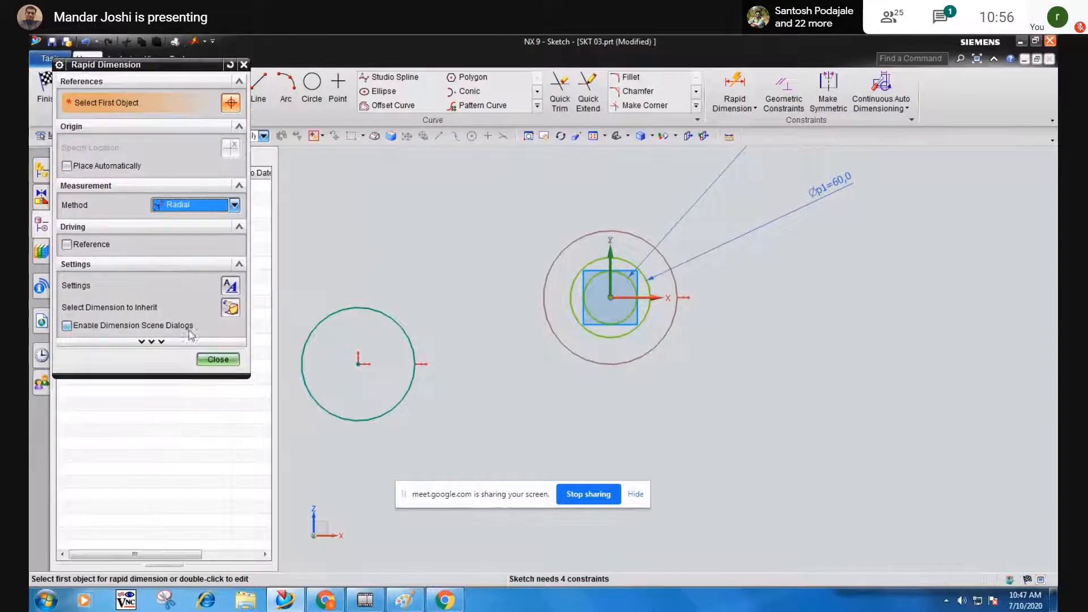
{"action": "left_click", "coordinate": [408, 337]}
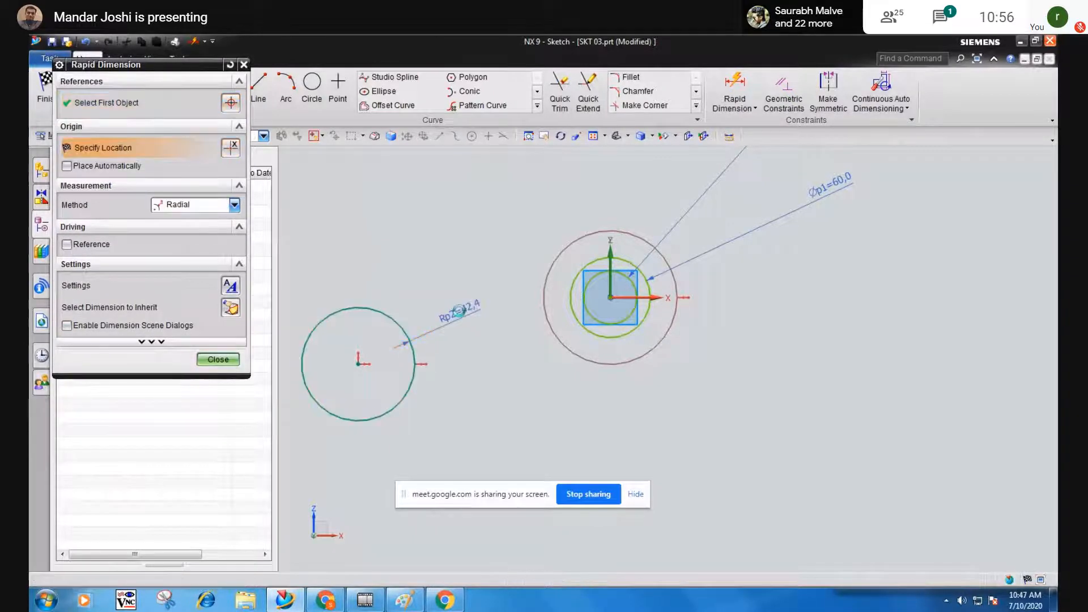
{"action": "left_click", "coordinate": [460, 312]}
{"action": "type", "text": "25"}
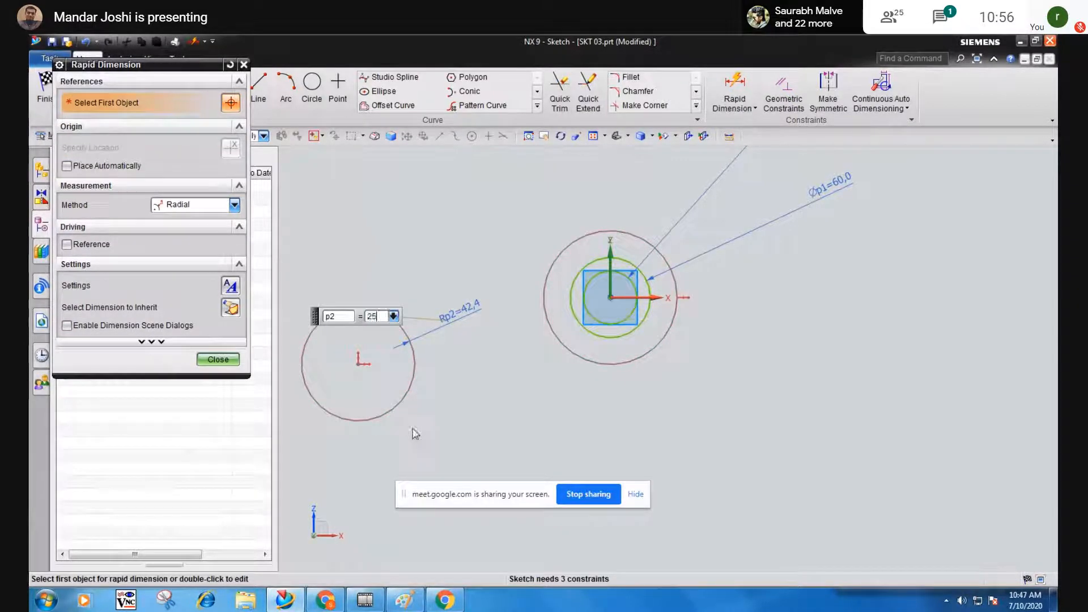
{"action": "key", "text": "Return"}
{"action": "left_click", "coordinate": [237, 361]}
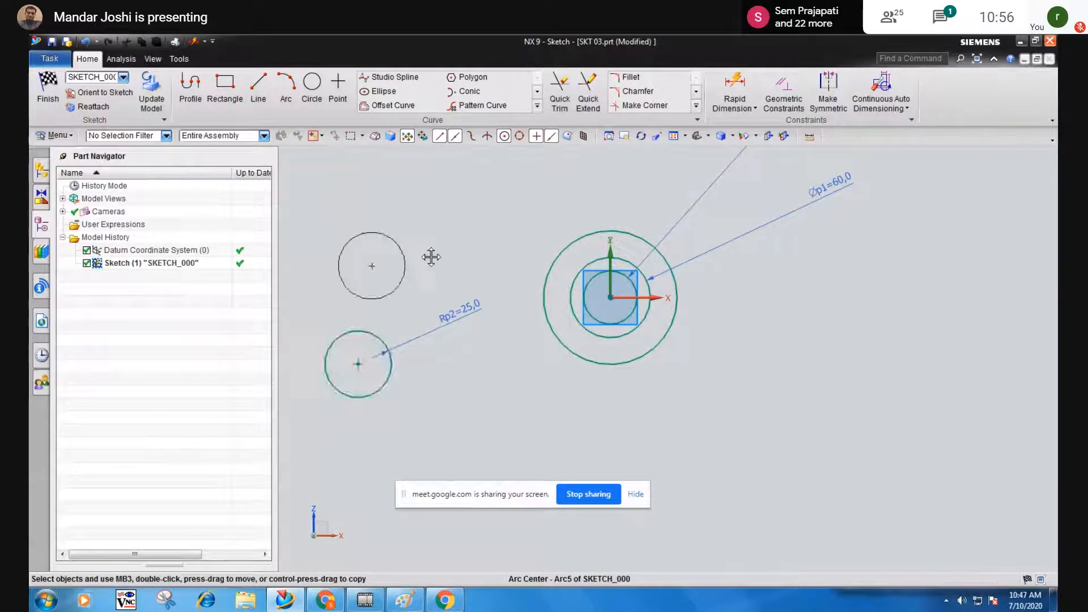
{"action": "mouse_move", "coordinate": [326, 365]}
{"action": "left_mouse_down"}
{"action": "mouse_move", "coordinate": [389, 357]}
{"action": "mouse_move", "coordinate": [458, 310]}
{"action": "mouse_move", "coordinate": [431, 371]}
{"action": "mouse_move", "coordinate": [381, 376]}
{"action": "mouse_move", "coordinate": [373, 357]}
{"action": "left_mouse_up"}
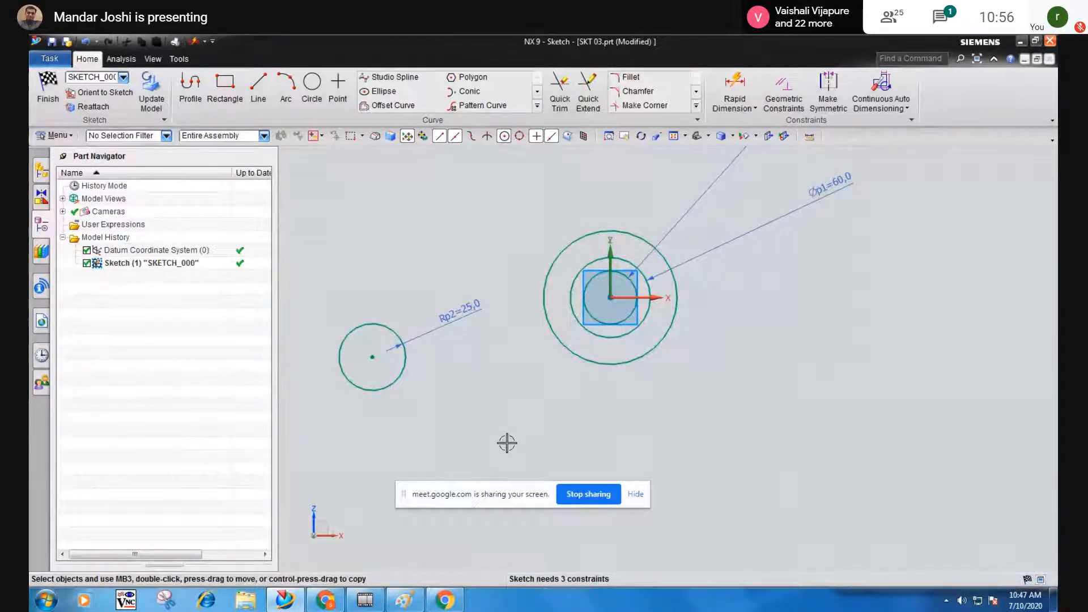
{"action": "left_click", "coordinate": [482, 400]}
Check the reference drawing, return to NX, and constrain the 25 mm radius circle's centre to the X axis with Point On Curve.
{"action": "left_click", "coordinate": [327, 601]}
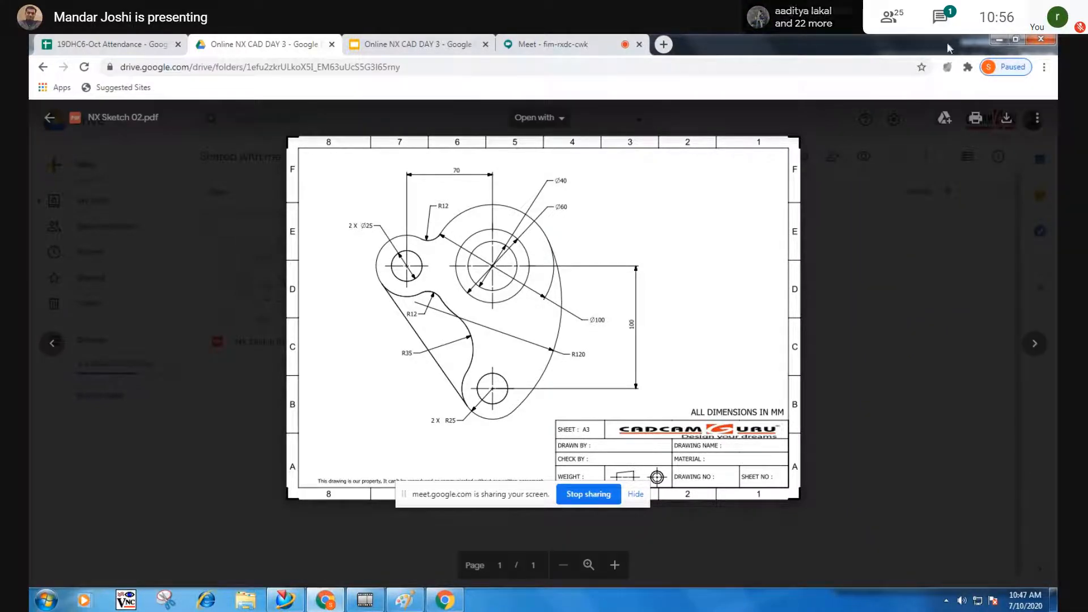
{"action": "left_click", "coordinate": [1000, 39]}
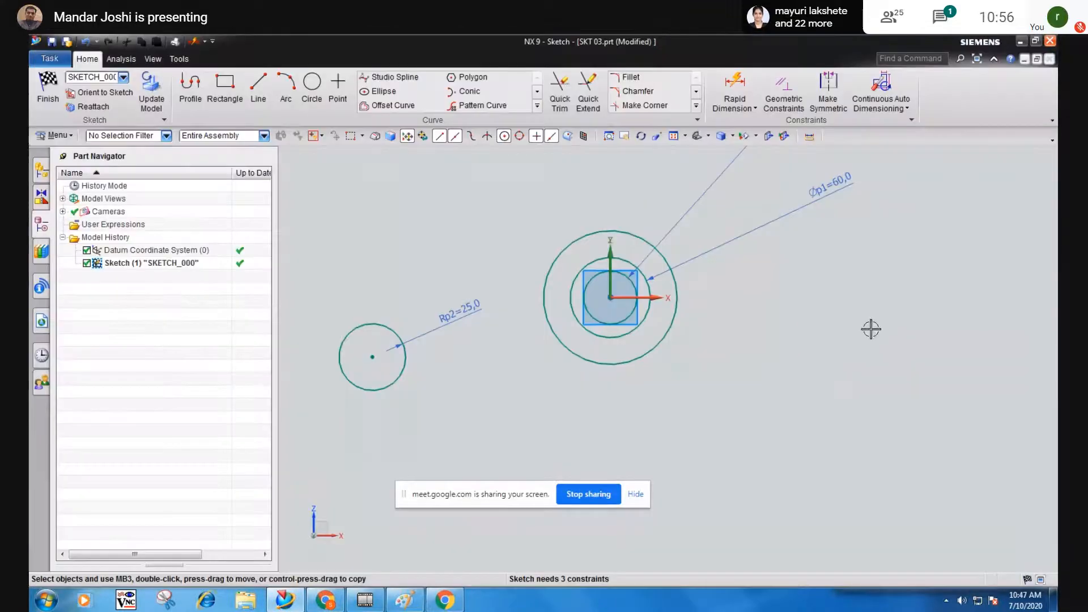
{"action": "left_click", "coordinate": [783, 94]}
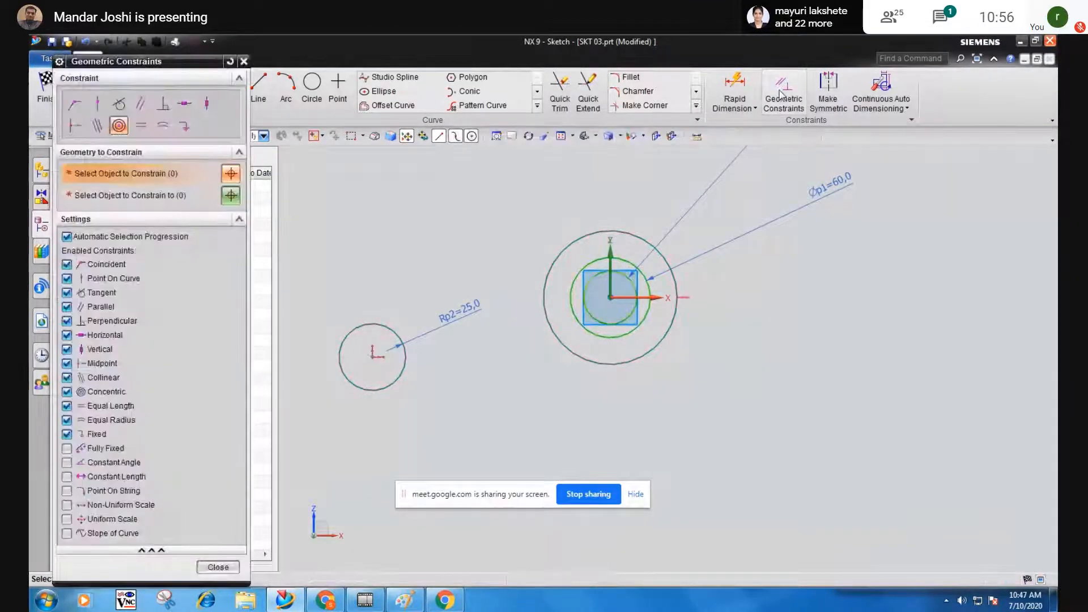
{"action": "left_click", "coordinate": [95, 103]}
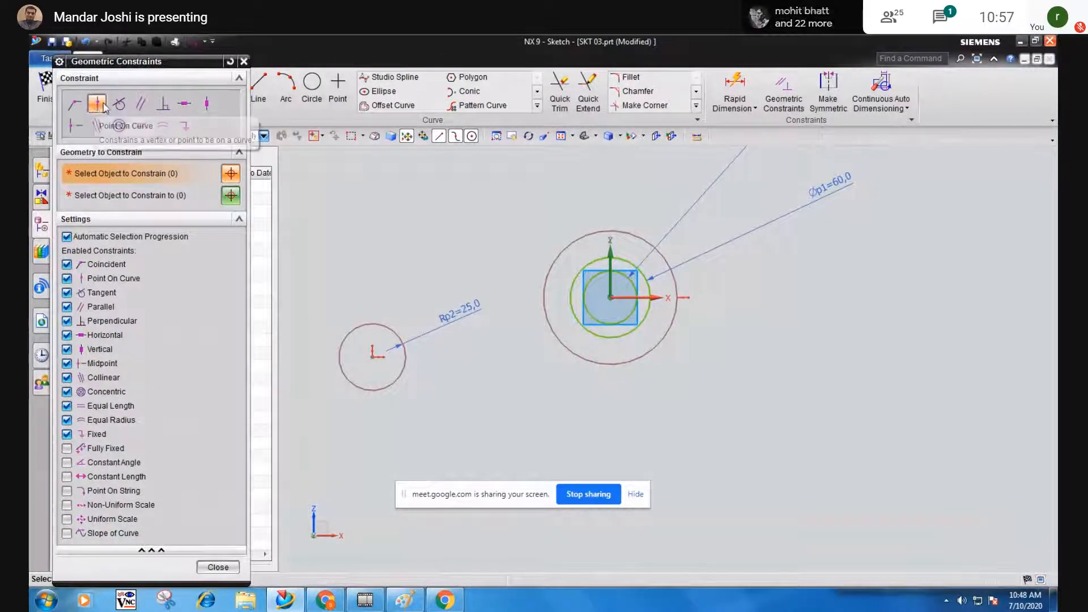
{"action": "left_click", "coordinate": [370, 356]}
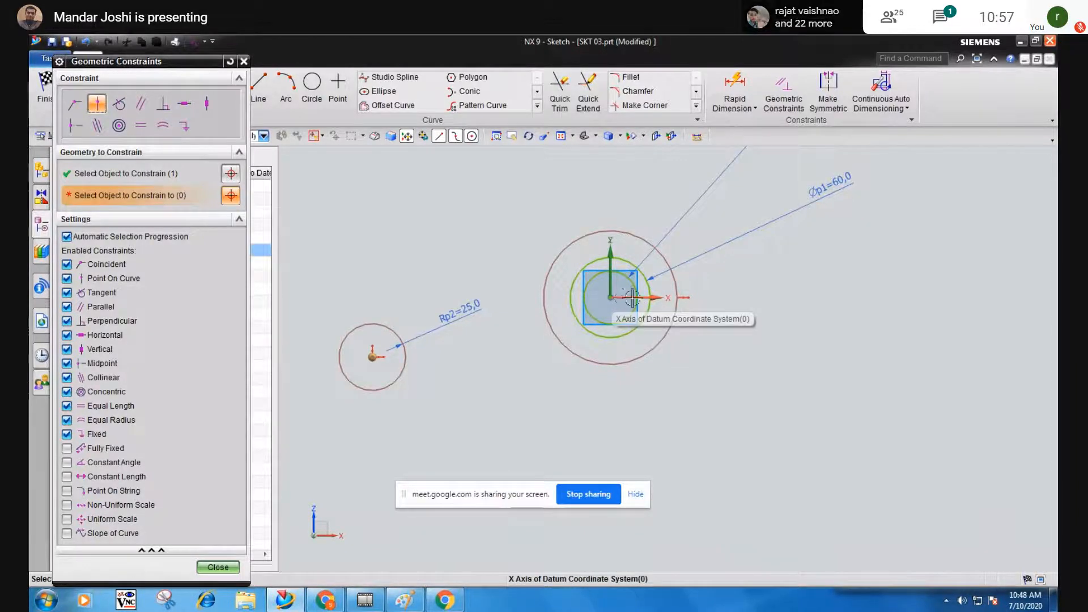
{"action": "left_click", "coordinate": [661, 297]}
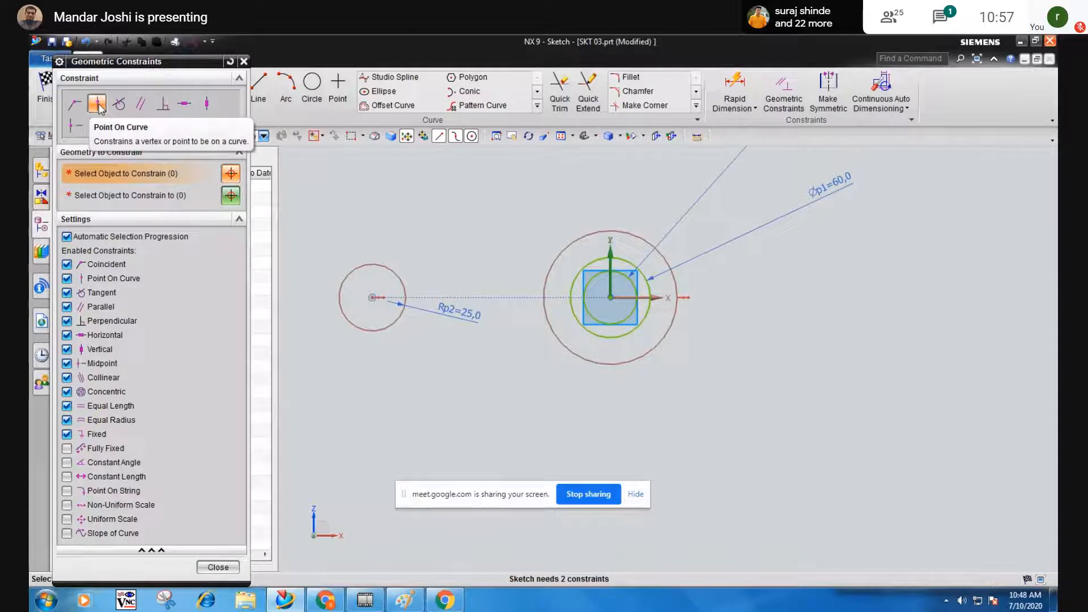
{"action": "left_click", "coordinate": [218, 567]}
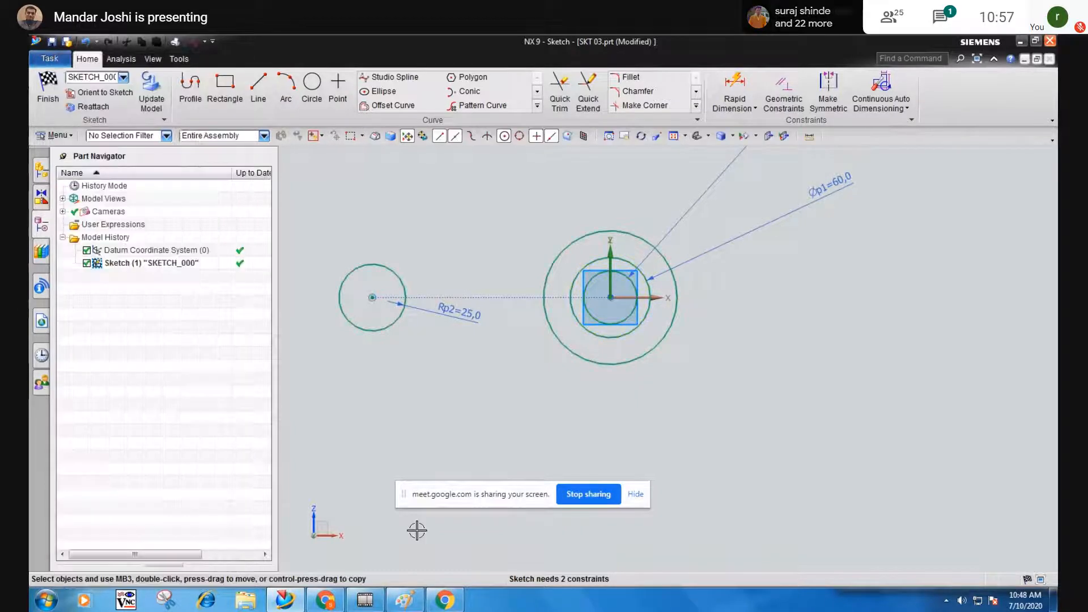
Add an Inferred dimension of 70 mm between the origin and the centre of the 25 mm radius circle.
{"action": "left_click", "coordinate": [735, 84]}
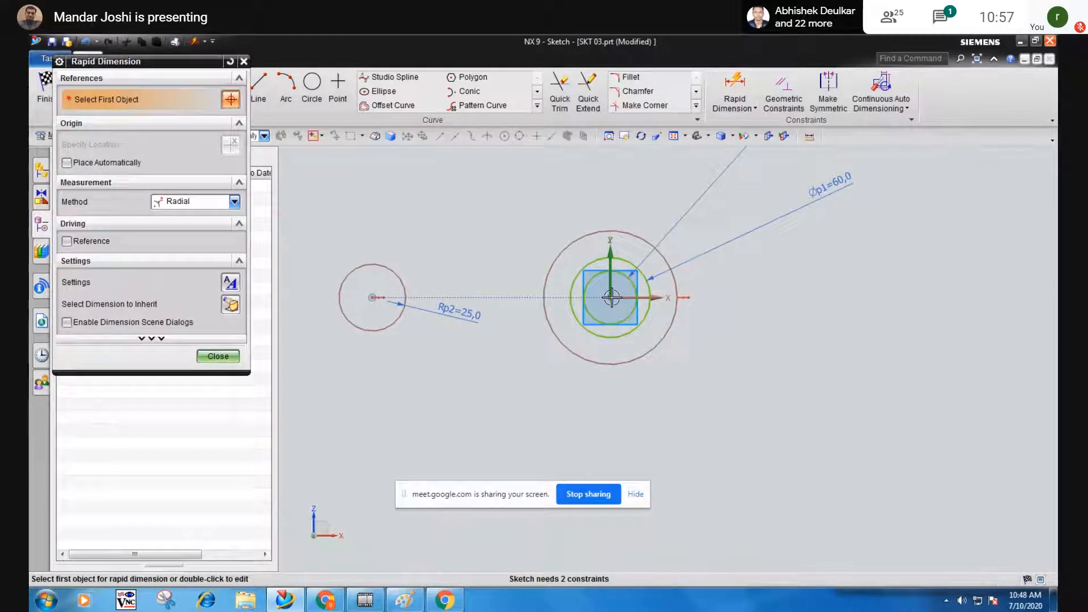
{"action": "left_click", "coordinate": [215, 202]}
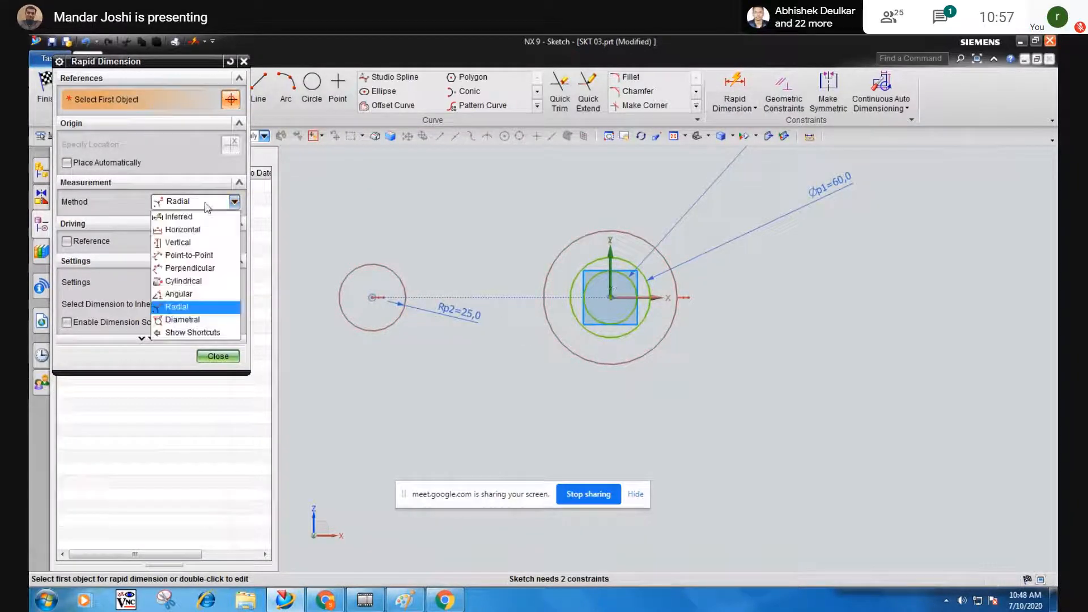
{"action": "left_click", "coordinate": [193, 219]}
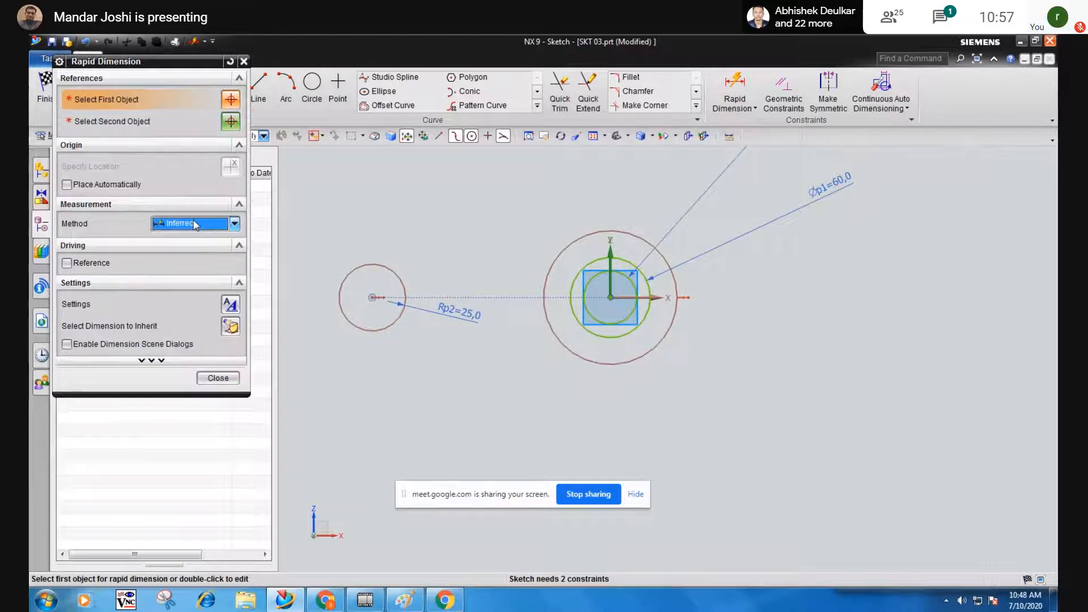
{"action": "left_click", "coordinate": [610, 298]}
{"action": "left_click", "coordinate": [372, 297]}
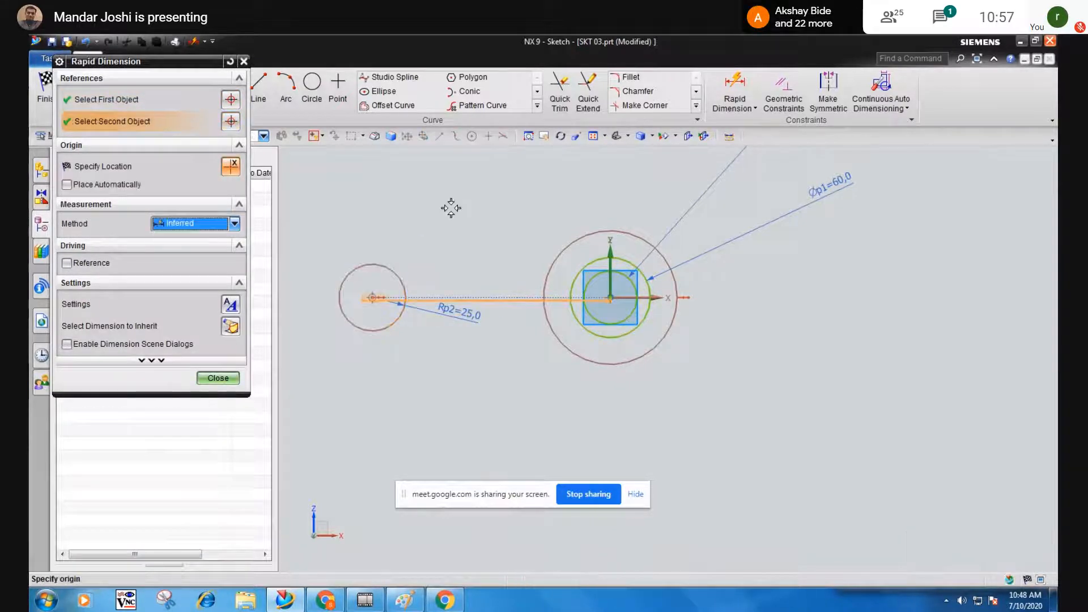
{"action": "left_click", "coordinate": [459, 187]}
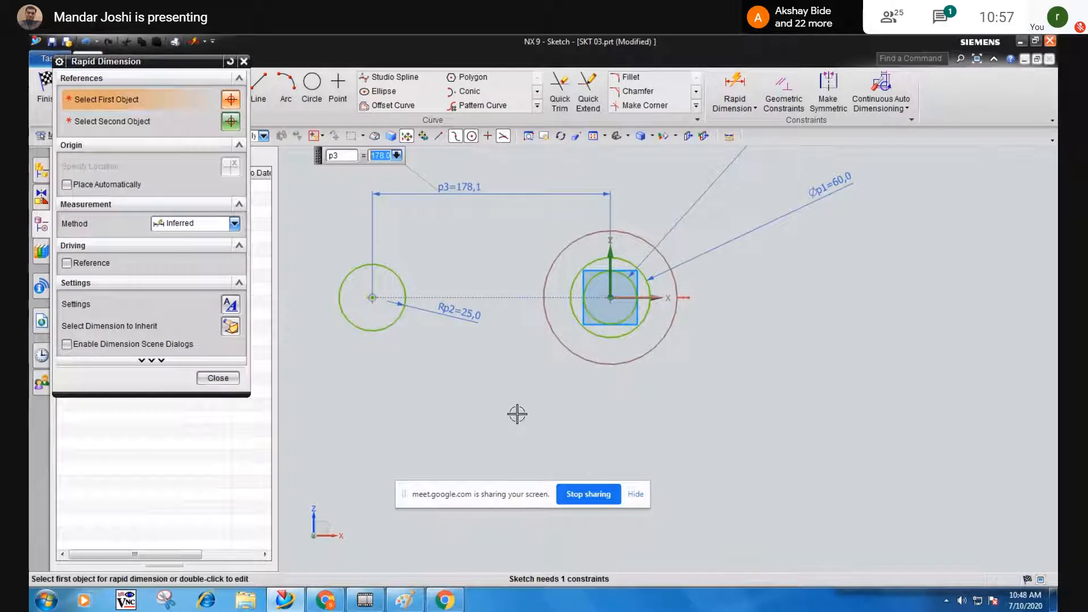
{"action": "type", "text": "70"}
{"action": "key", "text": "Return"}
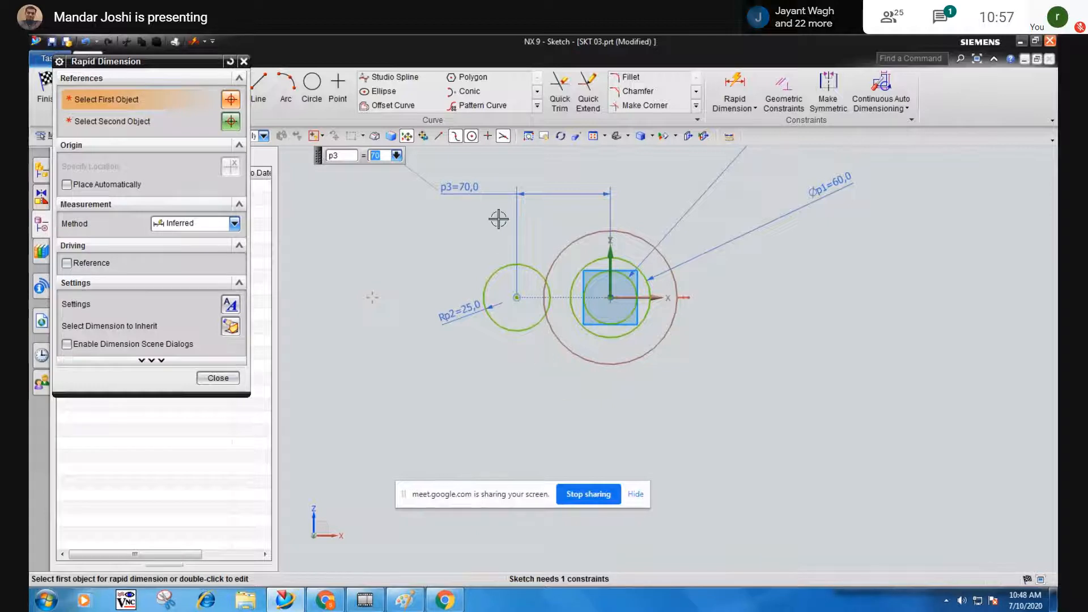
{"action": "middle_click", "coordinate": [649, 463]}
{"action": "scroll", "coordinate": [648, 450], "scroll_direction": "down", "scroll_amount": 2}
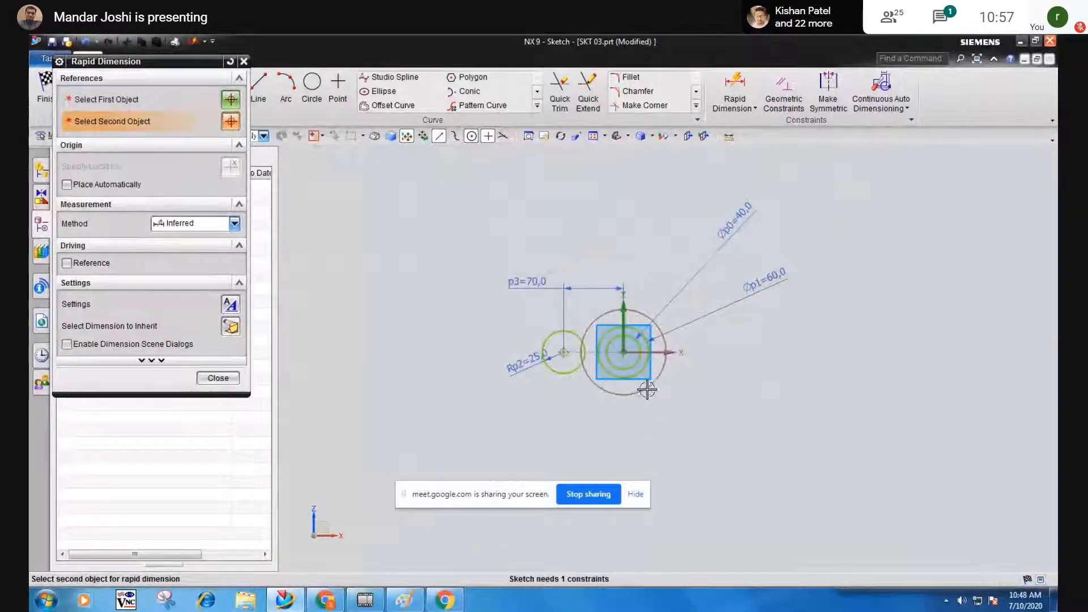
{"action": "left_click", "coordinate": [233, 223]}
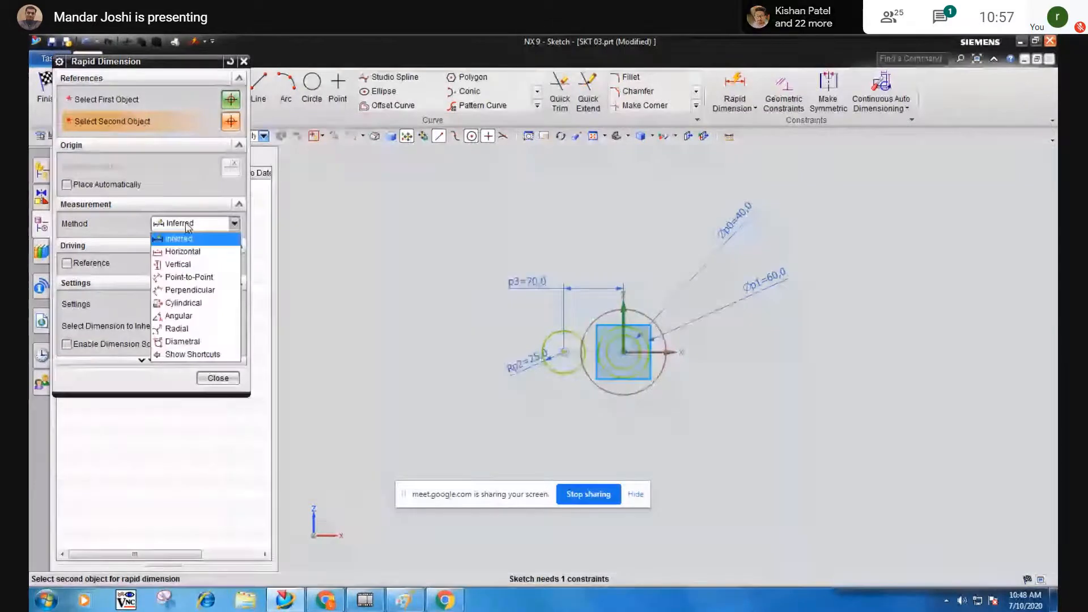
{"action": "left_click", "coordinate": [182, 237]}
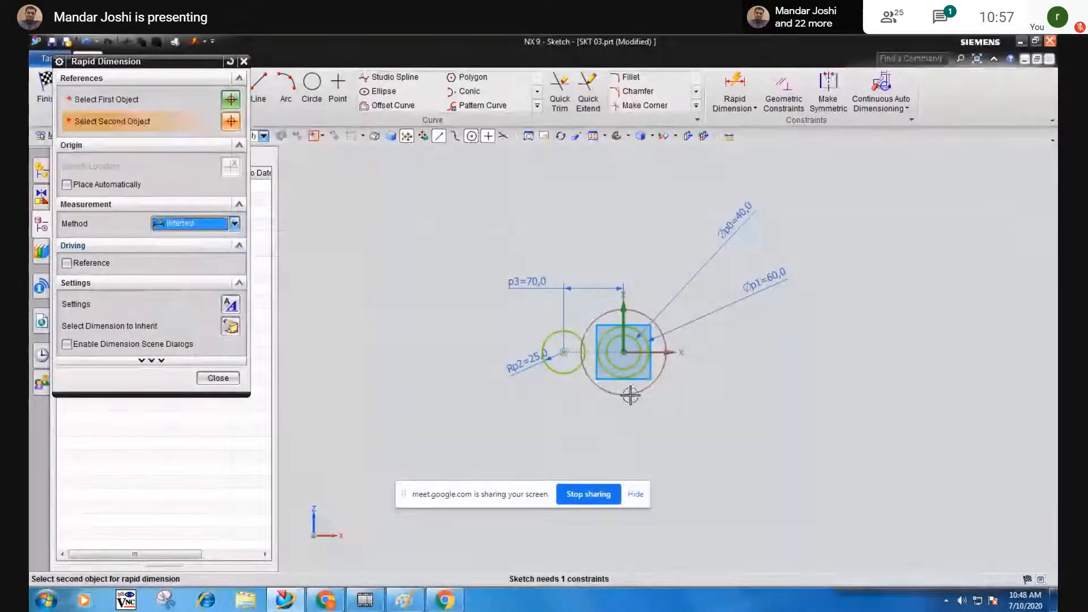
{"action": "left_click", "coordinate": [218, 378]}
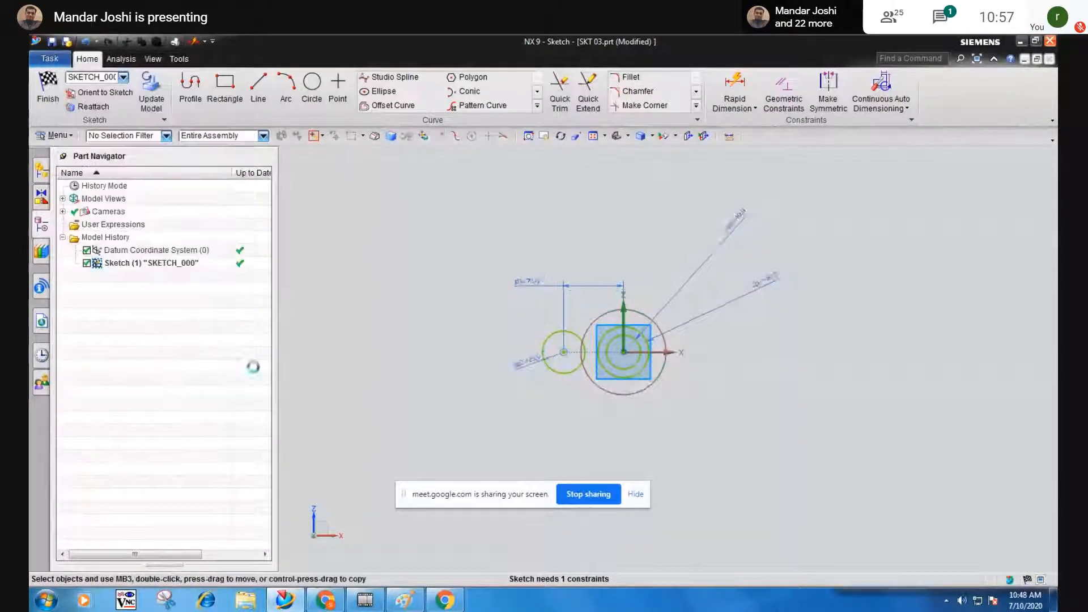
{"action": "left_click", "coordinate": [735, 85]}
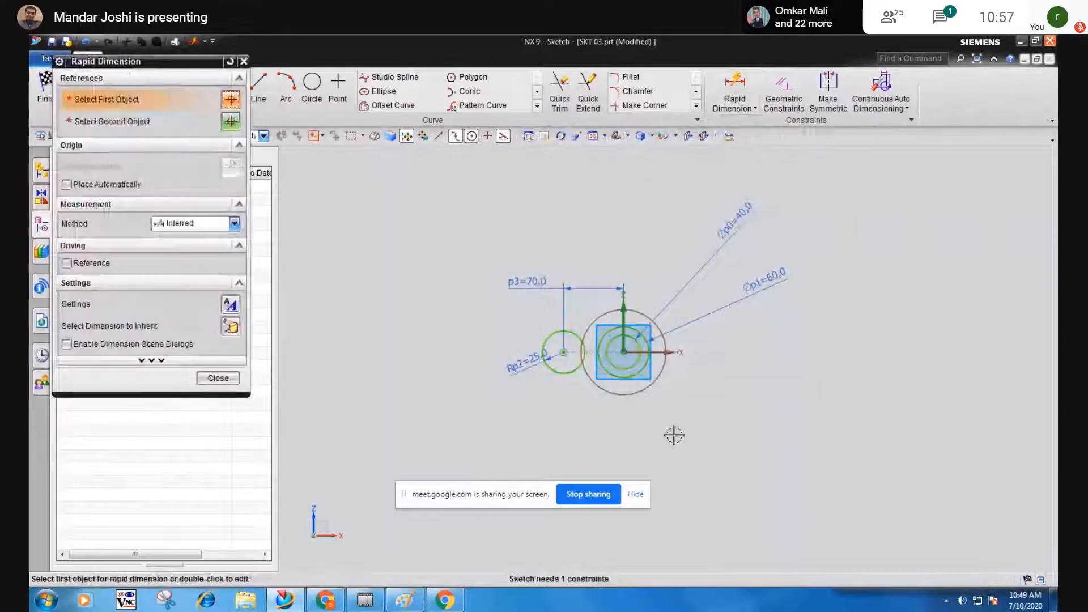
{"action": "left_click", "coordinate": [649, 384]}
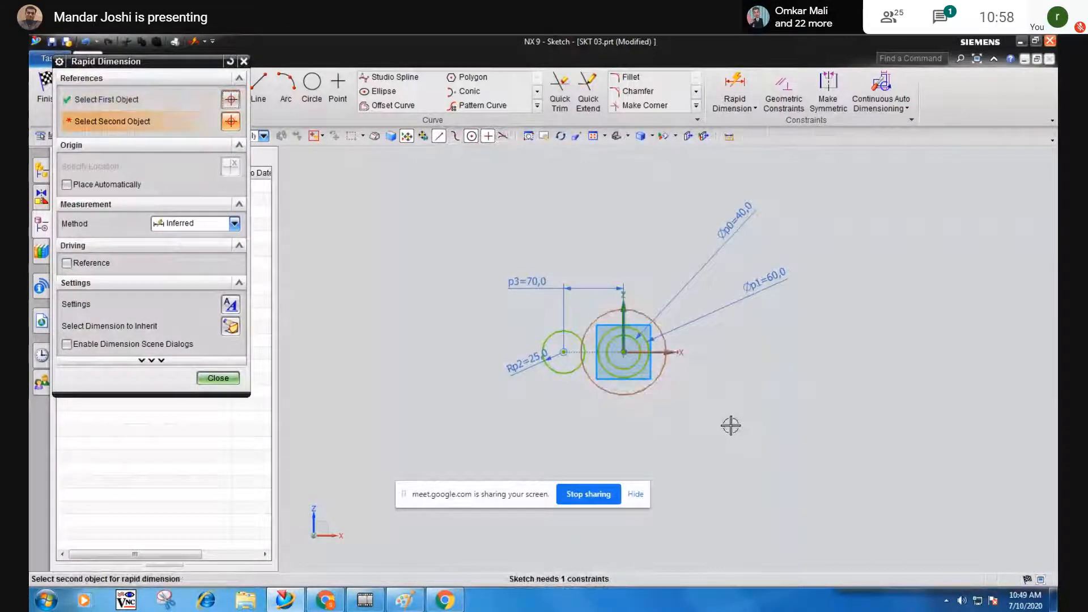
{"action": "left_click", "coordinate": [205, 225]}
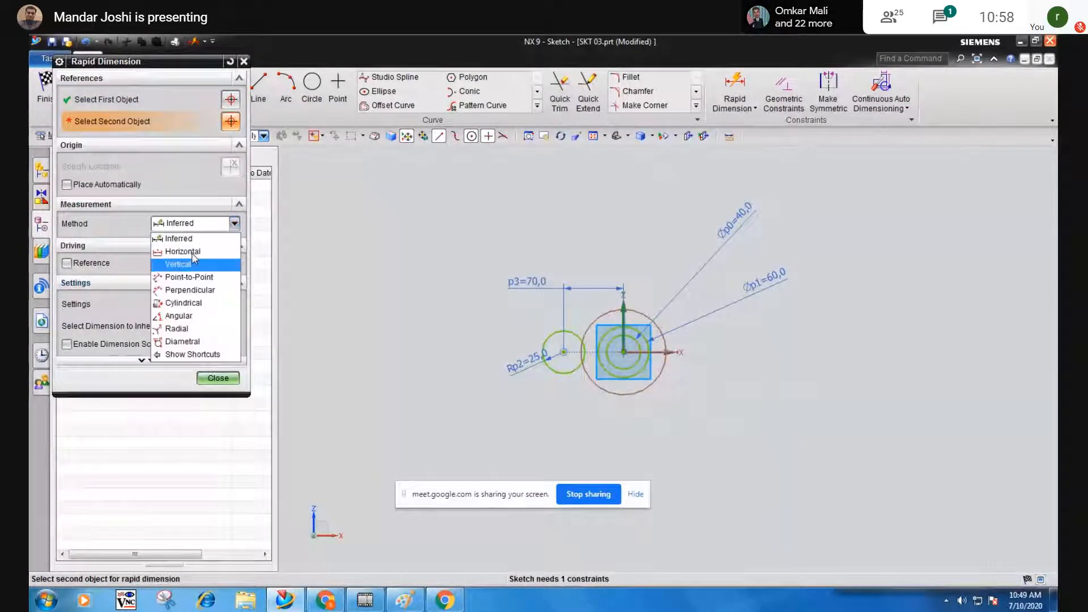
{"action": "left_click", "coordinate": [183, 341]}
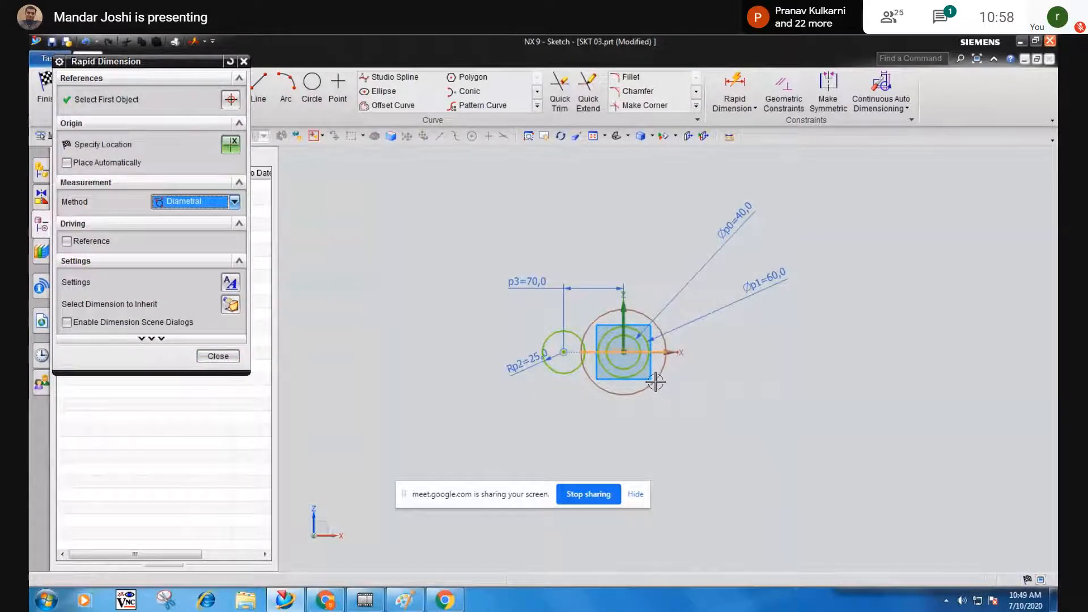
{"action": "key", "text": "Escape"}
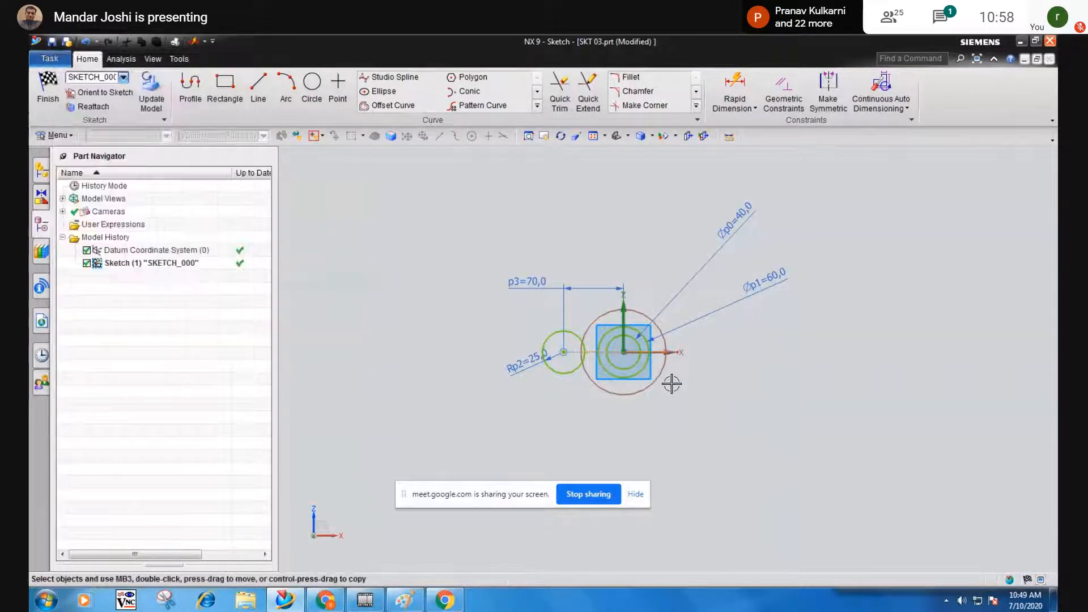
Add a Diametral dimension of 100 mm to the outermost concentric circle around the origin.
{"action": "left_click", "coordinate": [735, 92]}
{"action": "left_click", "coordinate": [179, 202]}
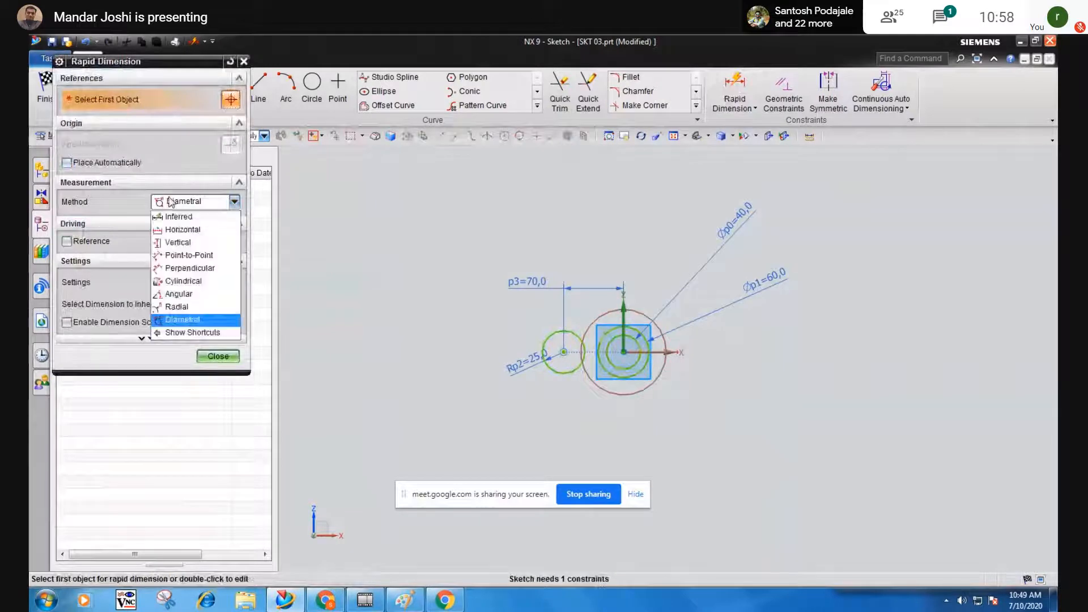
{"action": "left_click", "coordinate": [183, 321]}
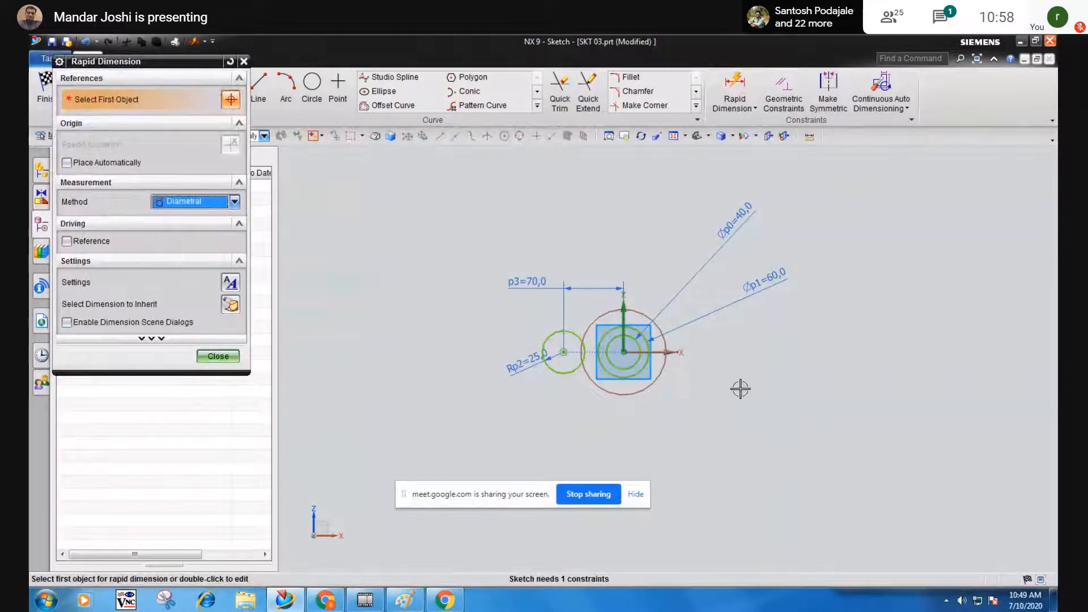
{"action": "left_click", "coordinate": [655, 382]}
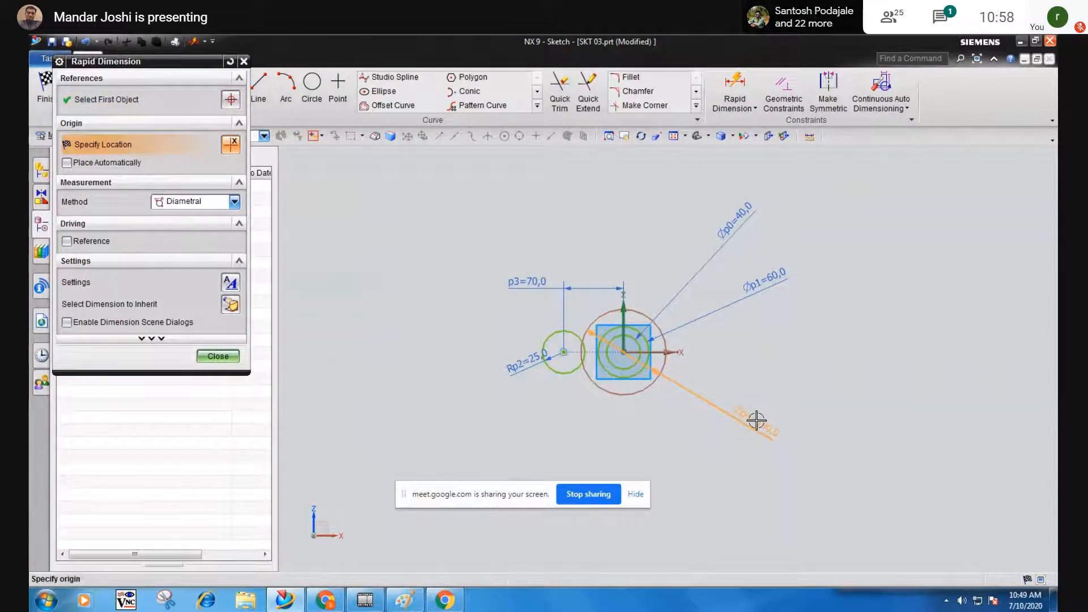
{"action": "left_click", "coordinate": [757, 420]}
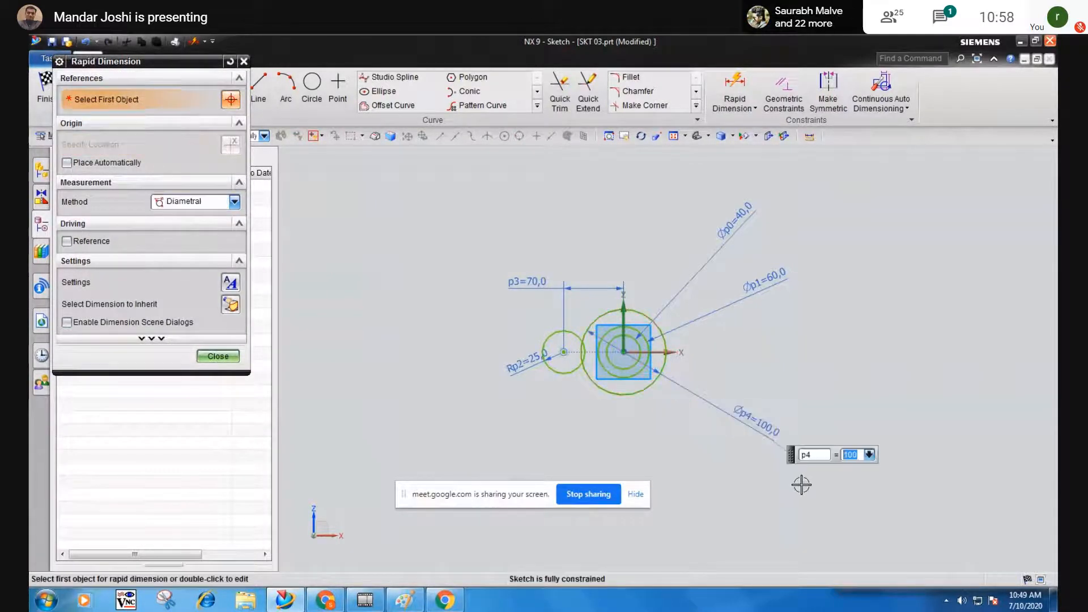
{"action": "left_click", "coordinate": [218, 357]}
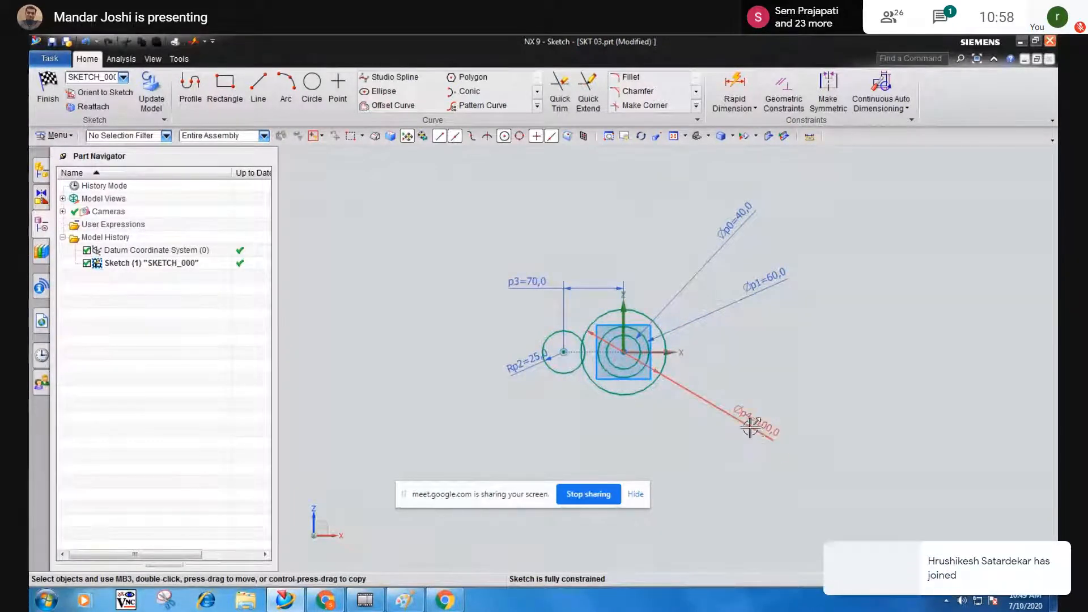
Switch to the NX Sketch 02 reference drawing in Chrome and check the recording status in Bandicam.
{"action": "left_click", "coordinate": [333, 604]}
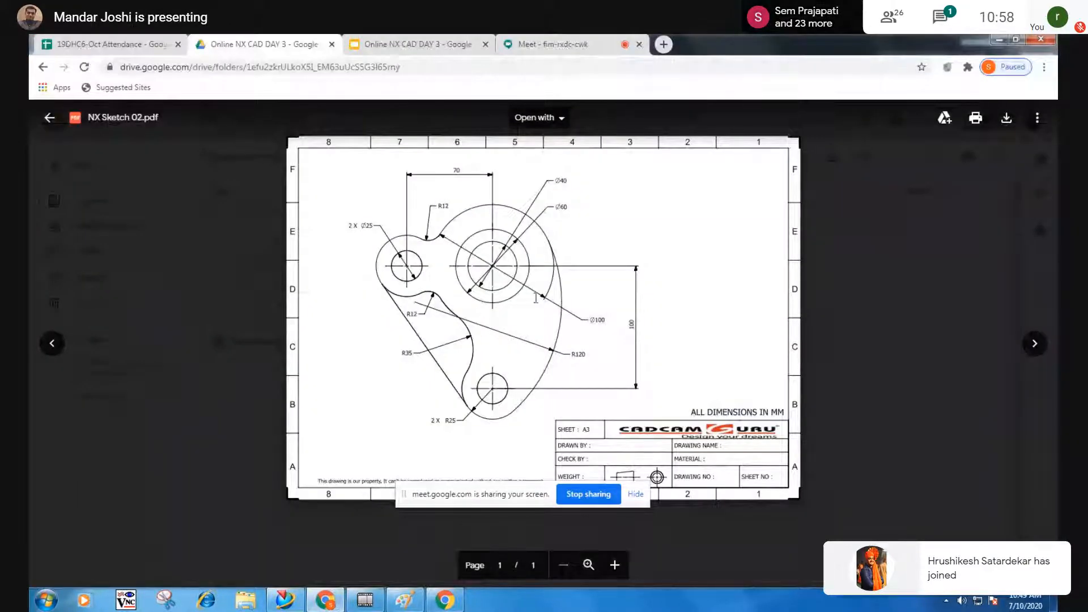
{"action": "key", "text": "Escape"}
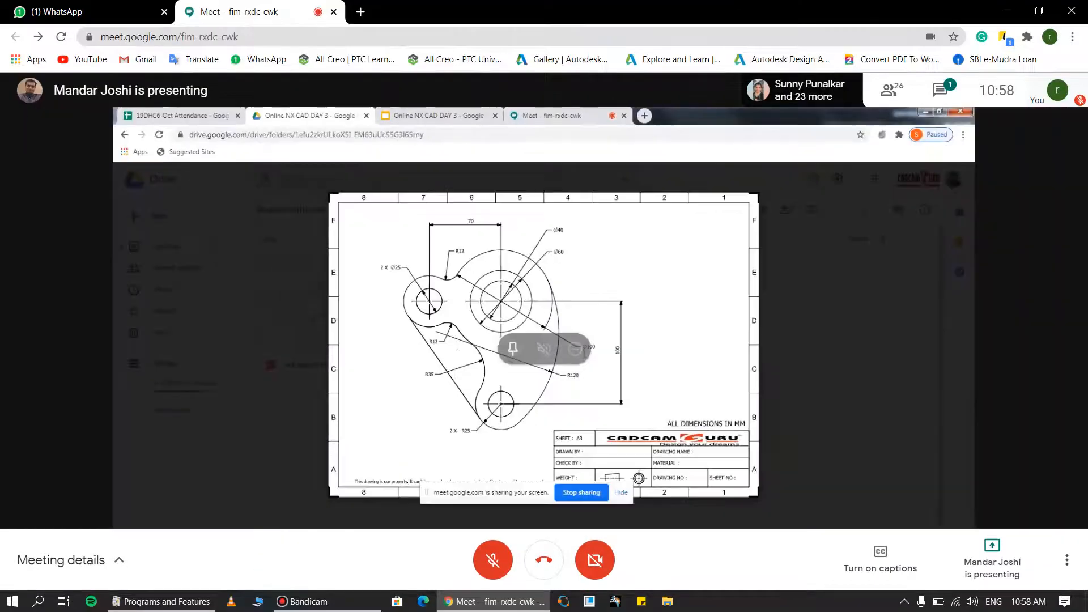
{"action": "left_click", "coordinate": [303, 602]}
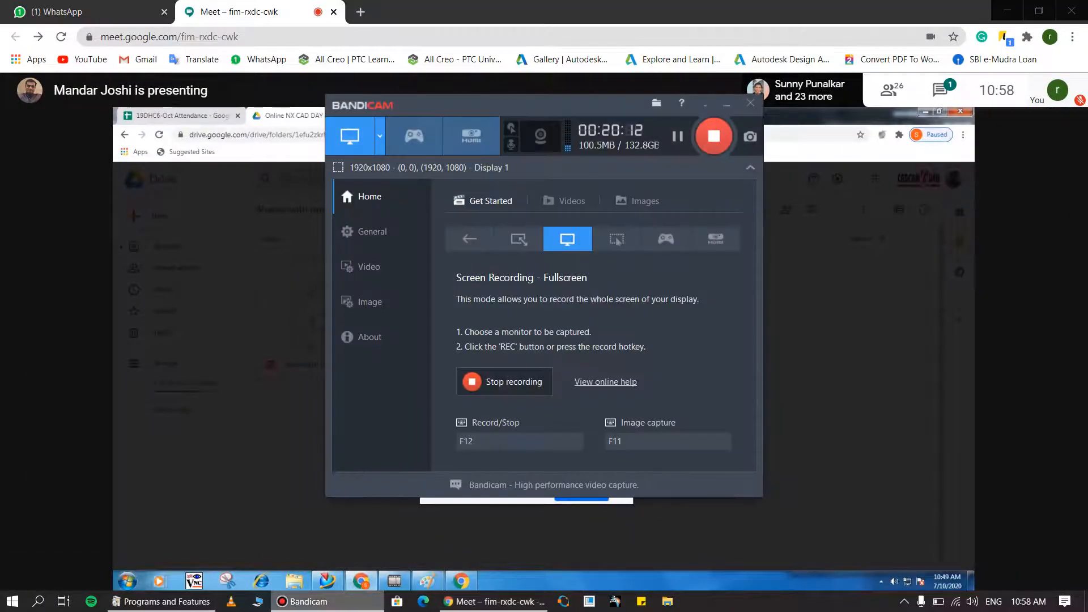
{"action": "left_click", "coordinate": [493, 601]}
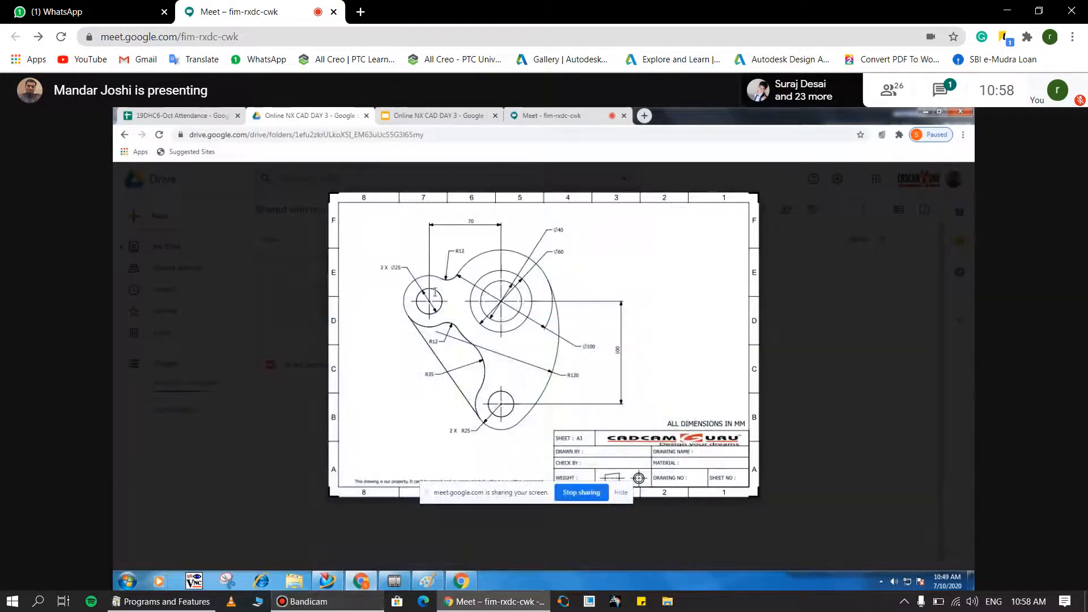
{"action": "key", "text": "F11"}
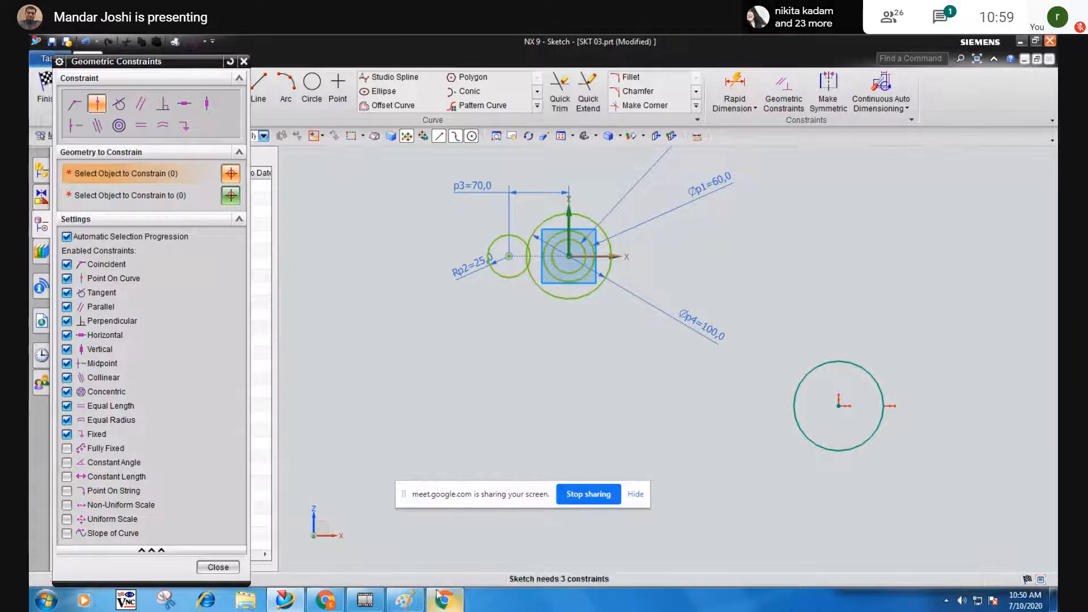
Check the reference drawing, return to NX, and apply Equal Radius between the 25 mm radius circle and the new separate circle.
{"action": "mouse_move", "coordinate": [327, 605]}
{"action": "left_click", "coordinate": [406, 538]}
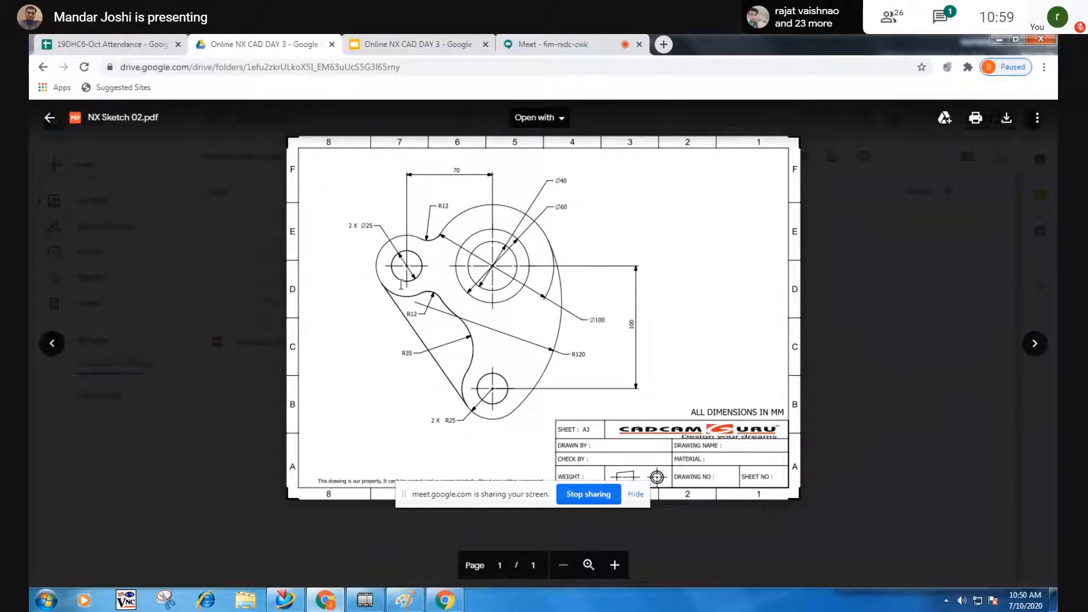
{"action": "left_click", "coordinate": [996, 39]}
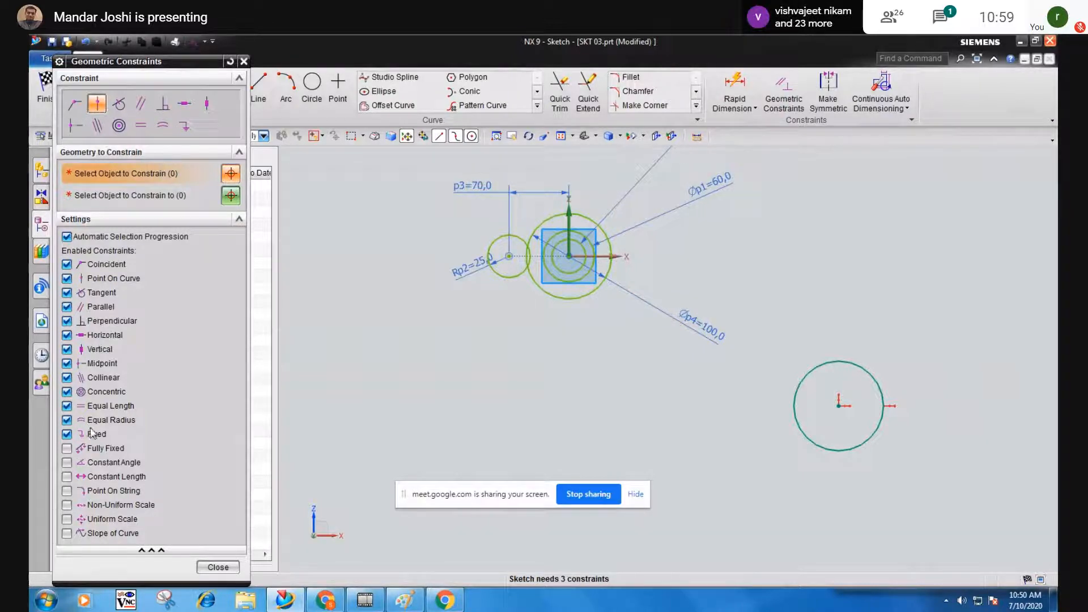
{"action": "left_click", "coordinate": [162, 127]}
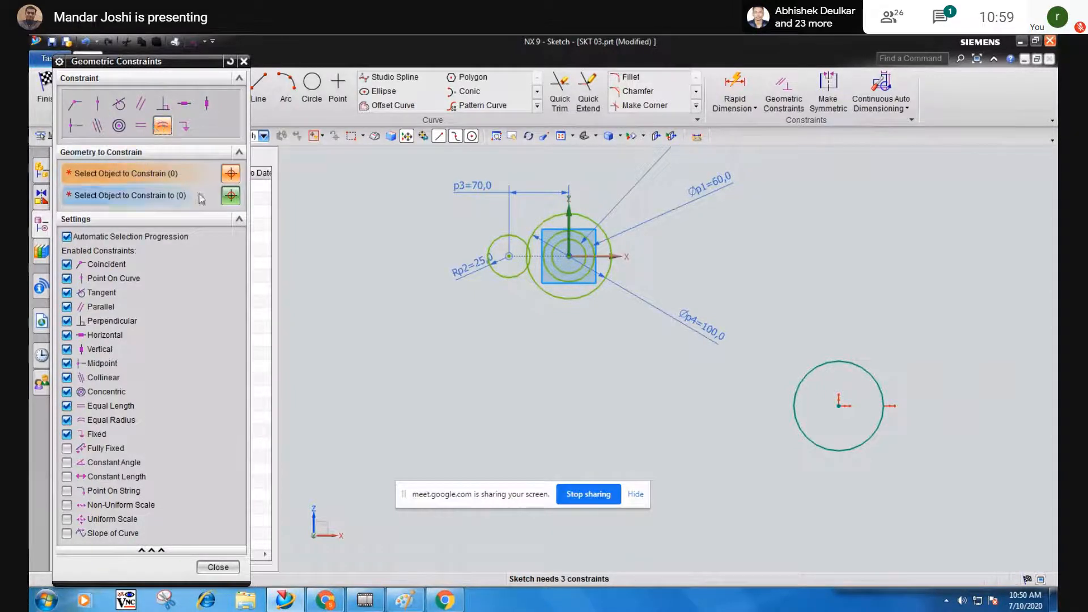
{"action": "left_click", "coordinate": [508, 278]}
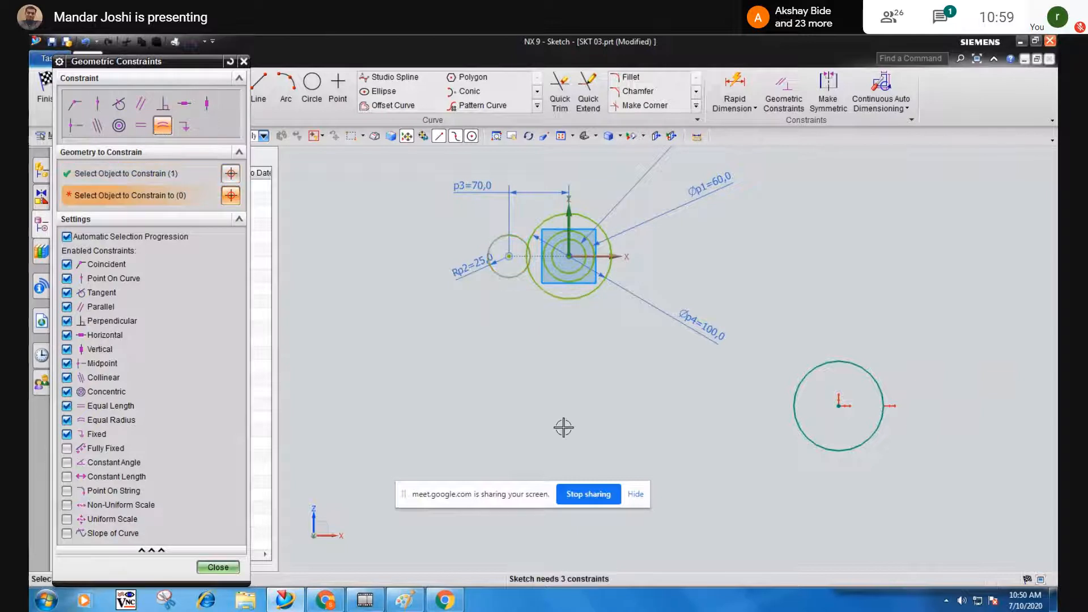
{"action": "left_click", "coordinate": [800, 437]}
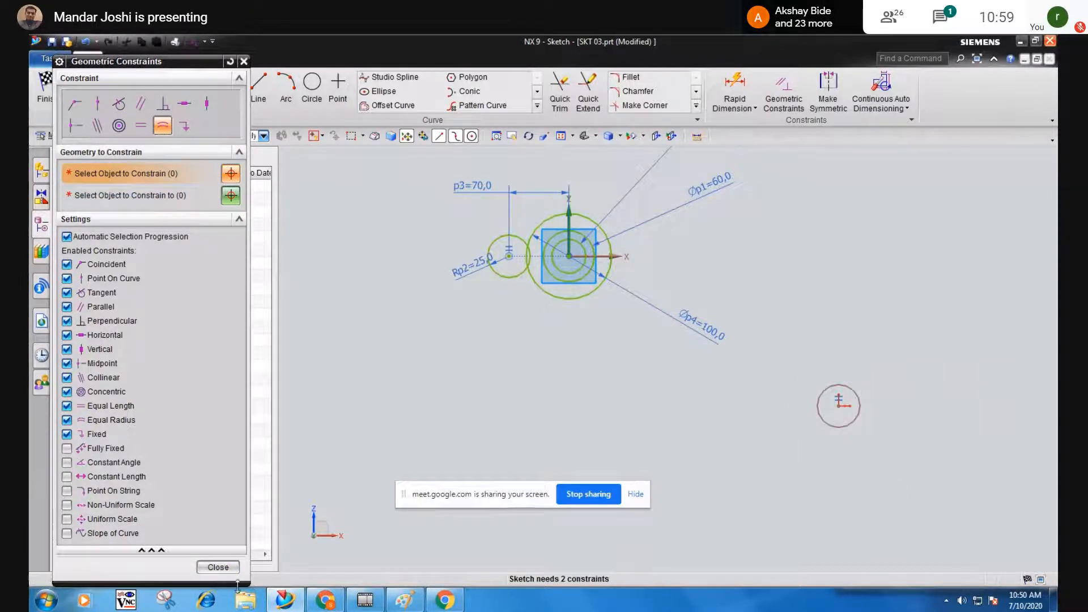
{"action": "left_click", "coordinate": [218, 567]}
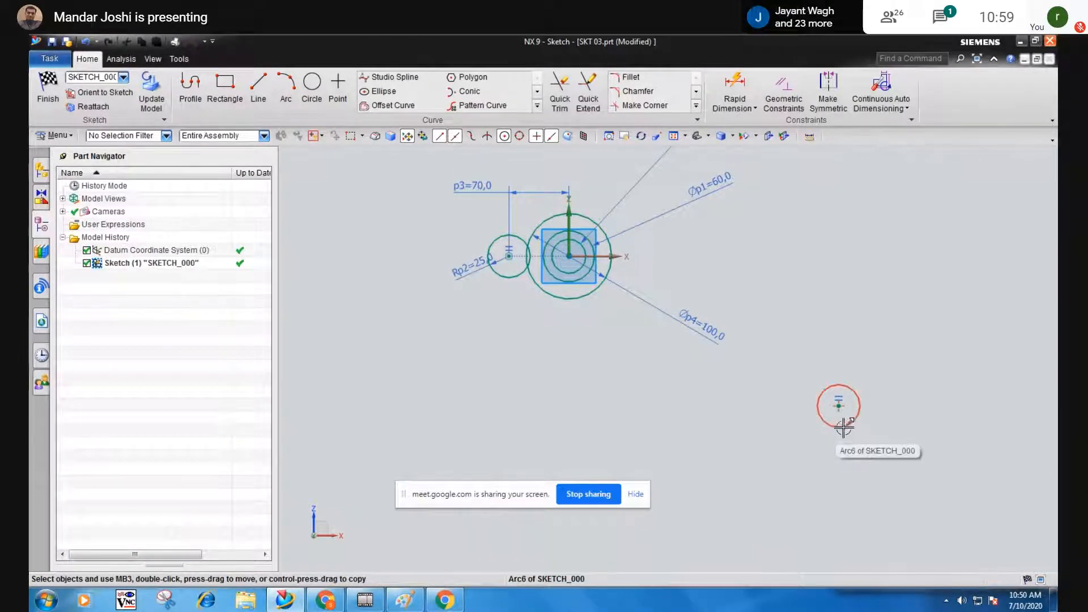
Check the reference drawing, return to NX, and constrain the new separate circle's centre to the Z axis with Point On Curve.
{"action": "left_click", "coordinate": [334, 603]}
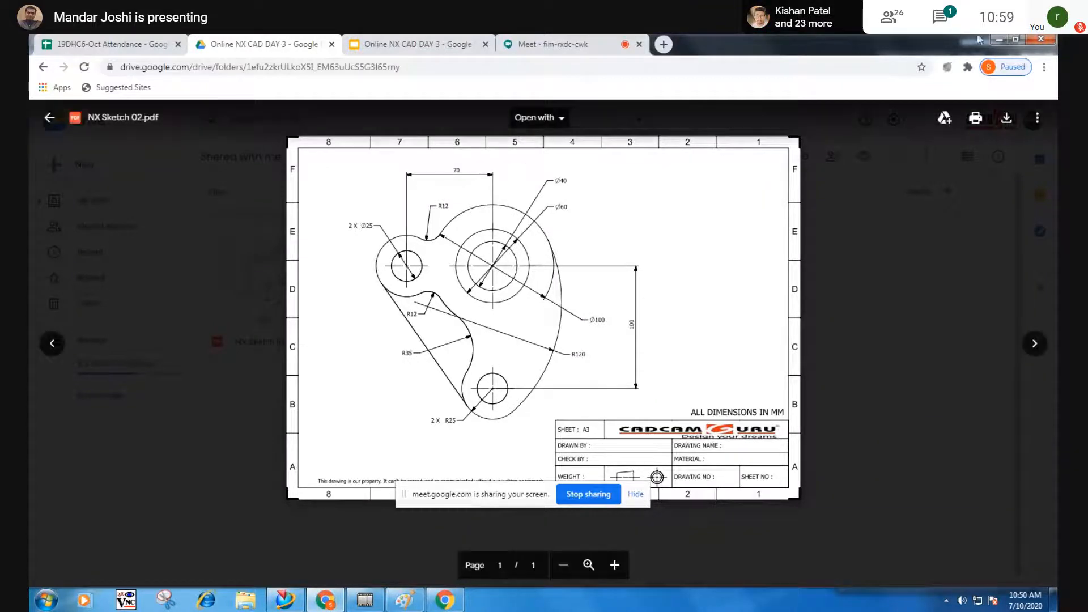
{"action": "left_click", "coordinate": [1000, 40]}
{"action": "left_click", "coordinate": [784, 88]}
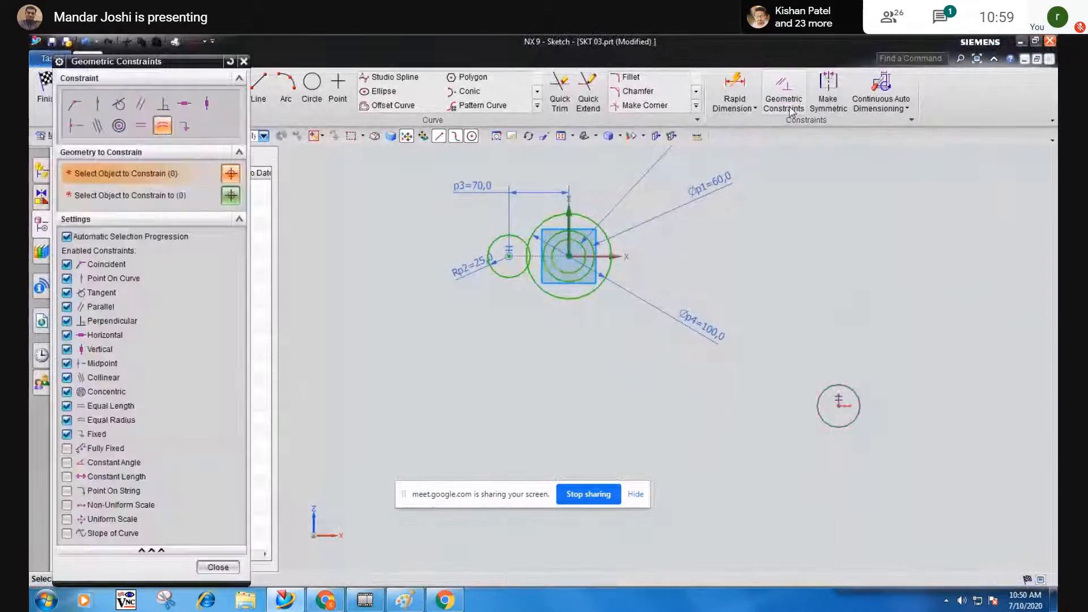
{"action": "left_click", "coordinate": [101, 107]}
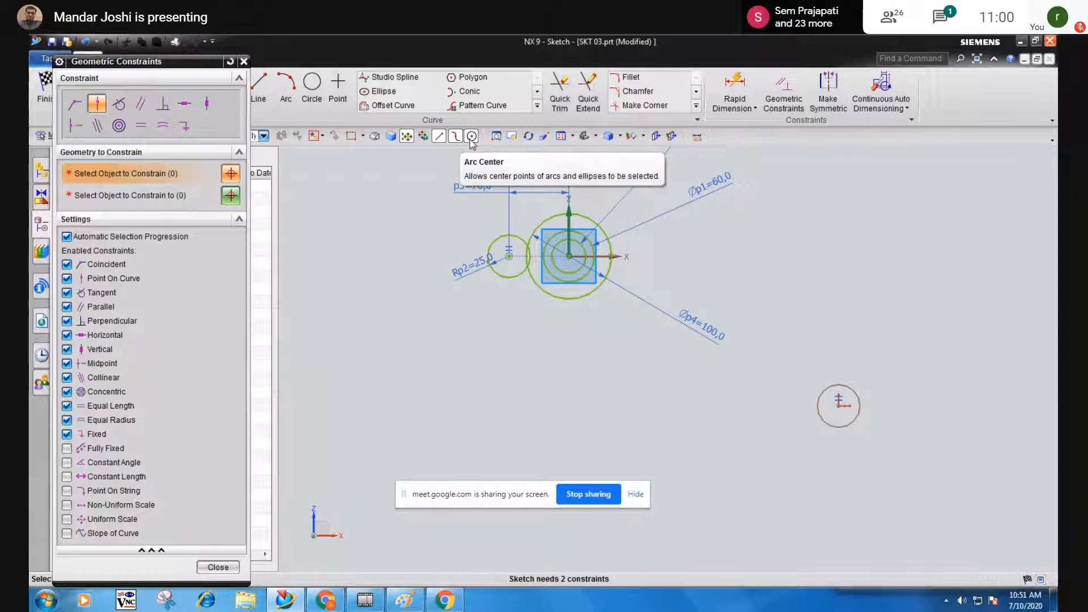
{"action": "left_click", "coordinate": [839, 407]}
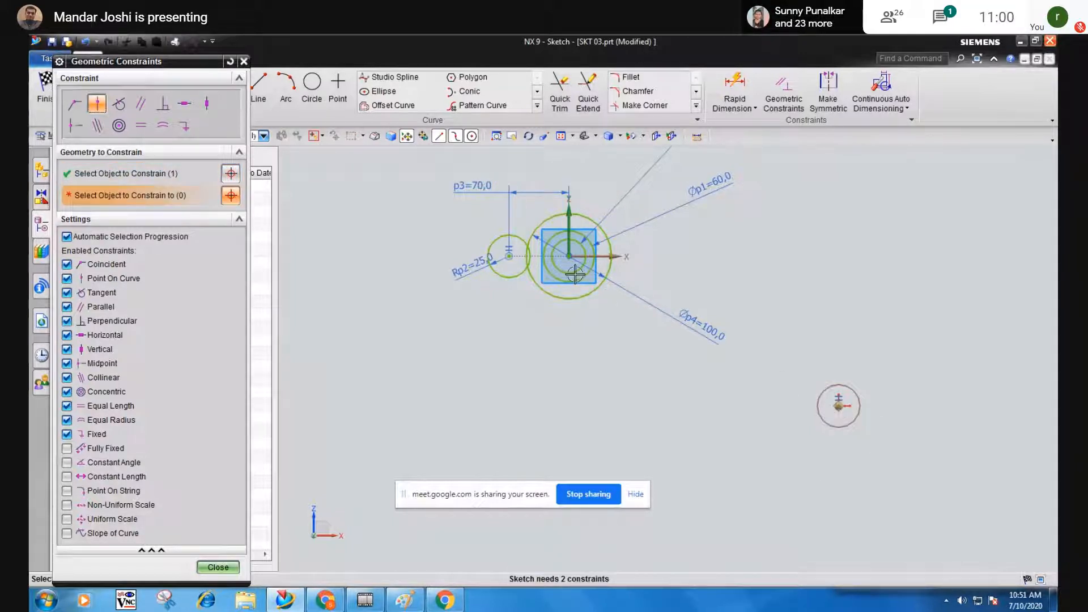
{"action": "left_click", "coordinate": [567, 217]}
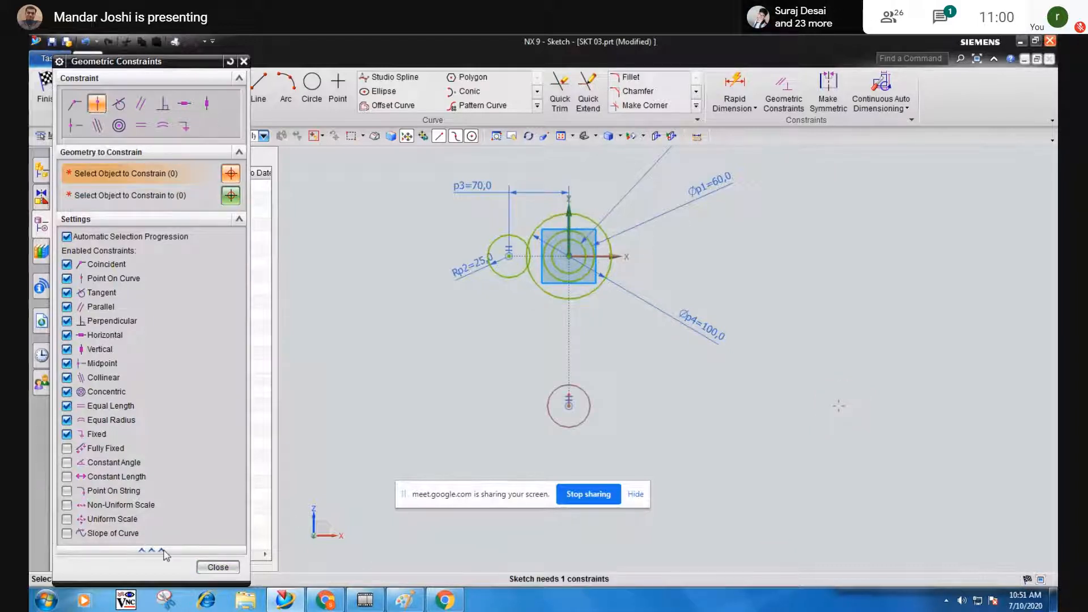
{"action": "left_click", "coordinate": [217, 567]}
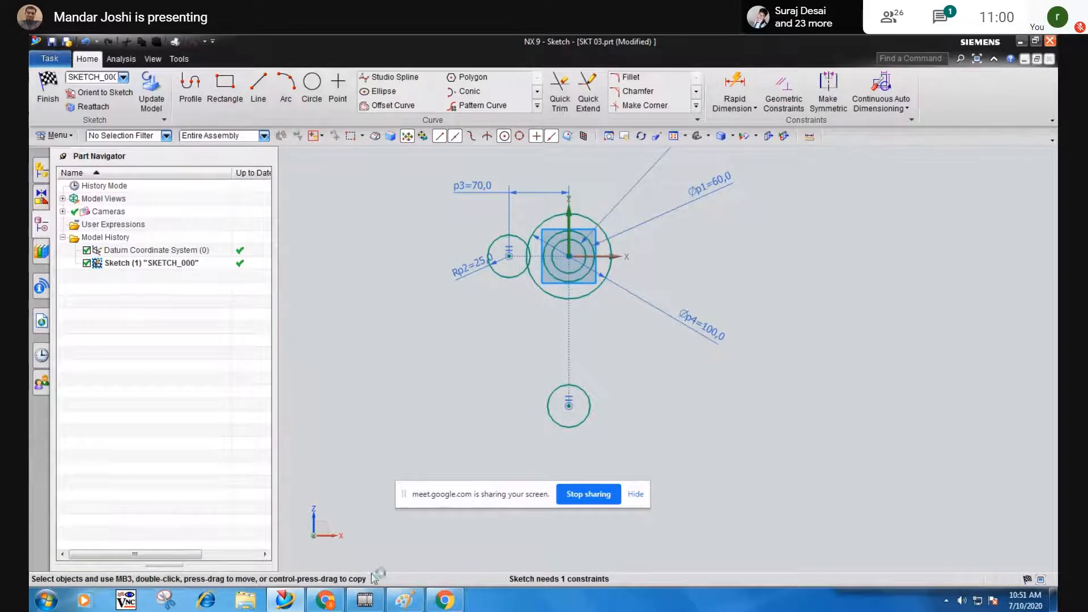
Check the reference drawing, return to NX, and add an Inferred dimension of 100 mm between the origin and the lower circle's centre.
{"action": "left_click", "coordinate": [318, 605]}
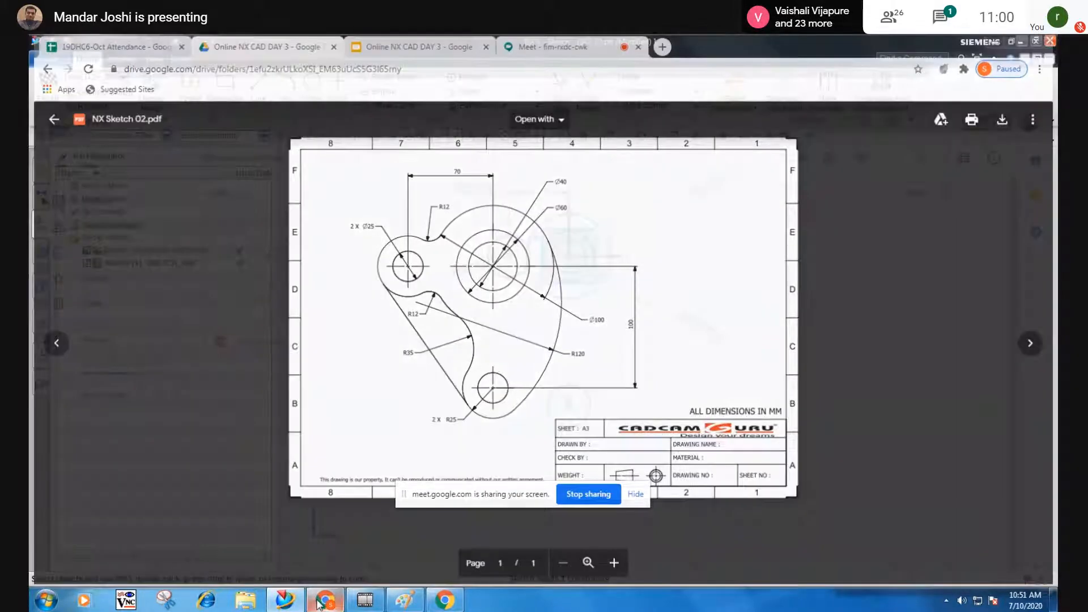
{"action": "left_click", "coordinate": [318, 604]}
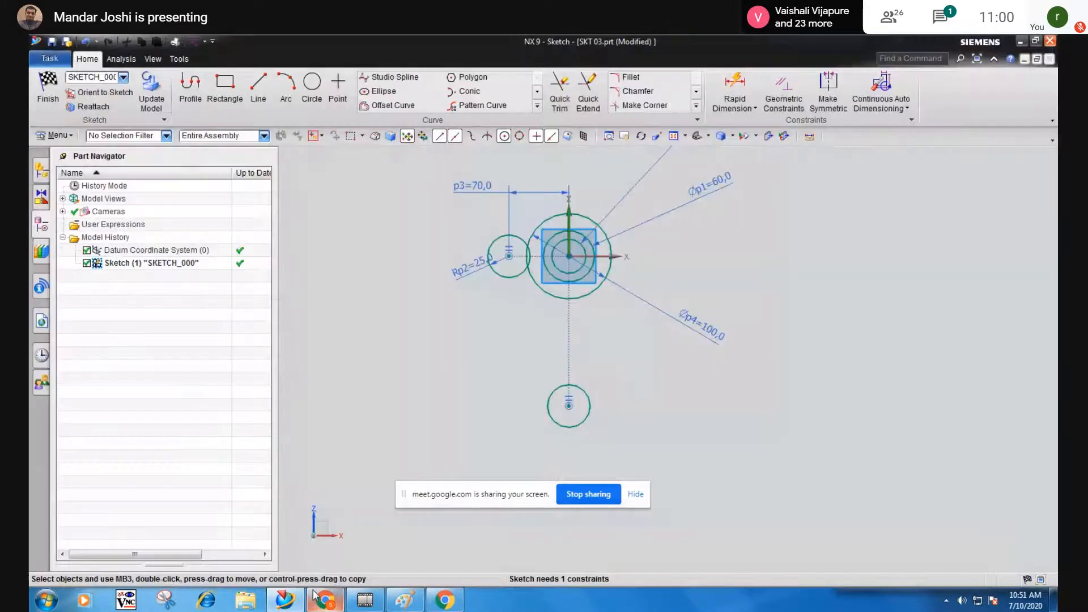
{"action": "left_click", "coordinate": [738, 91]}
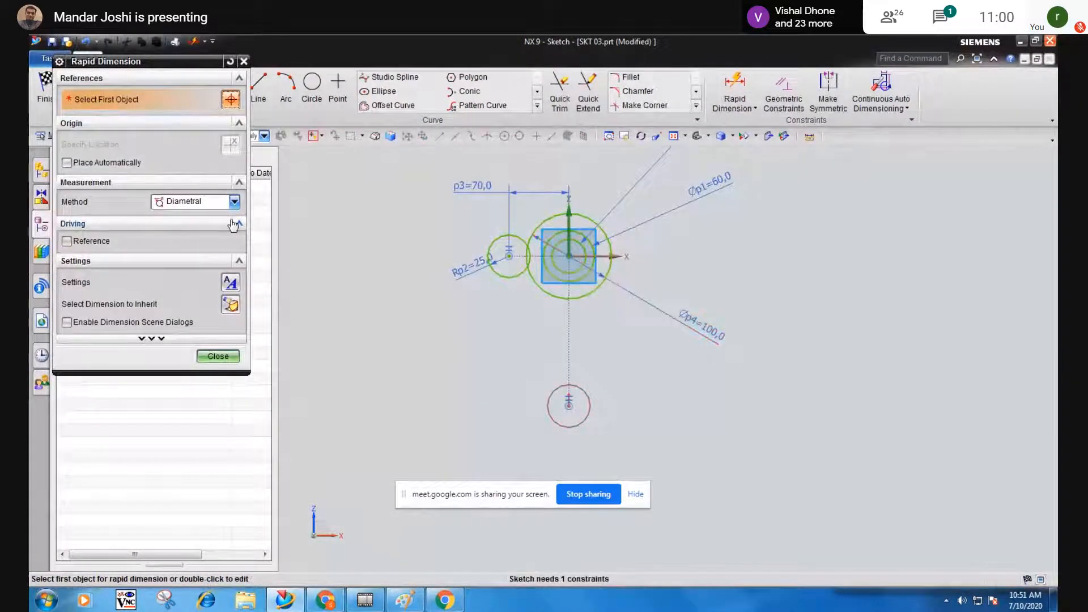
{"action": "left_click", "coordinate": [234, 201]}
{"action": "left_click", "coordinate": [202, 213]}
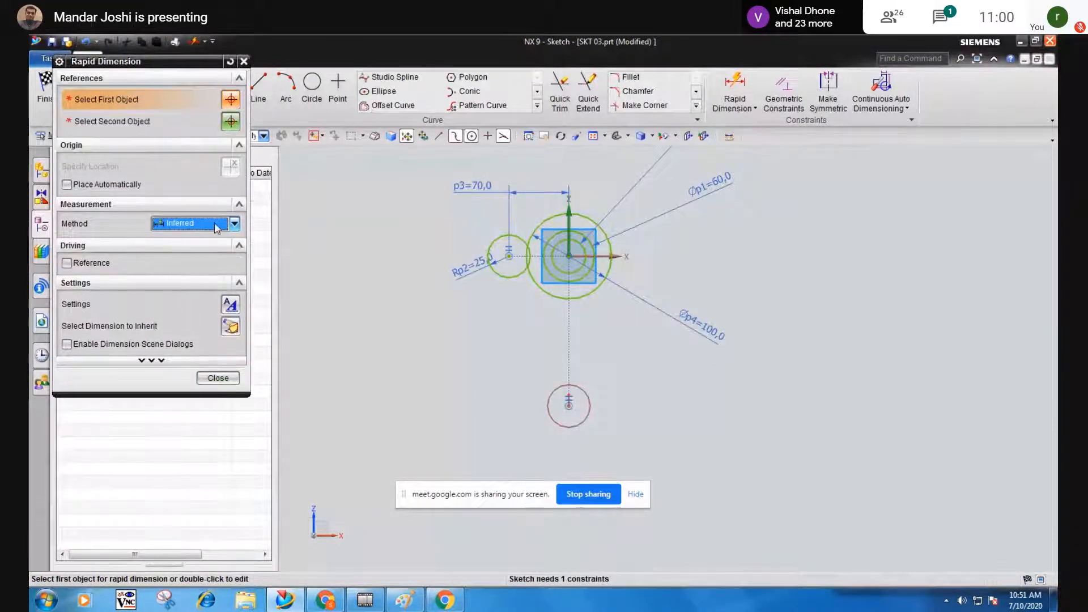
{"action": "left_click", "coordinate": [569, 256]}
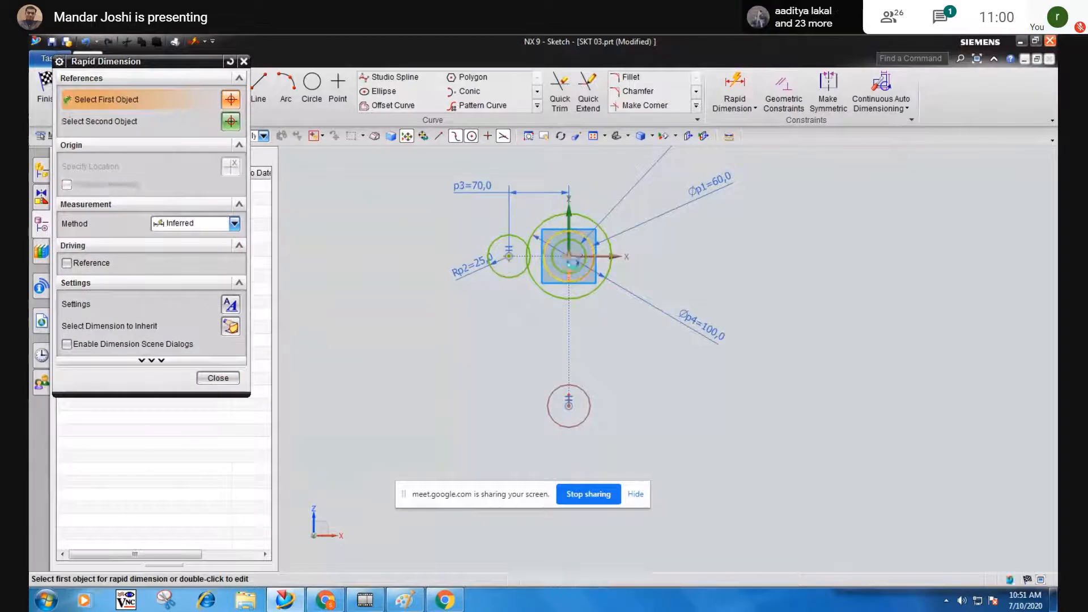
{"action": "left_click", "coordinate": [568, 404]}
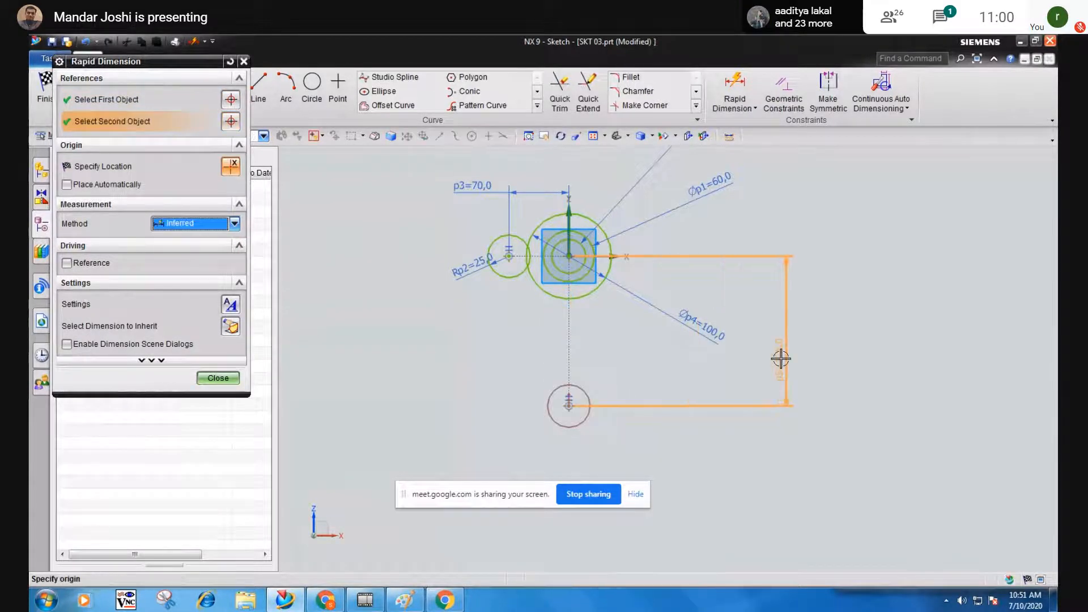
{"action": "left_click", "coordinate": [793, 333]}
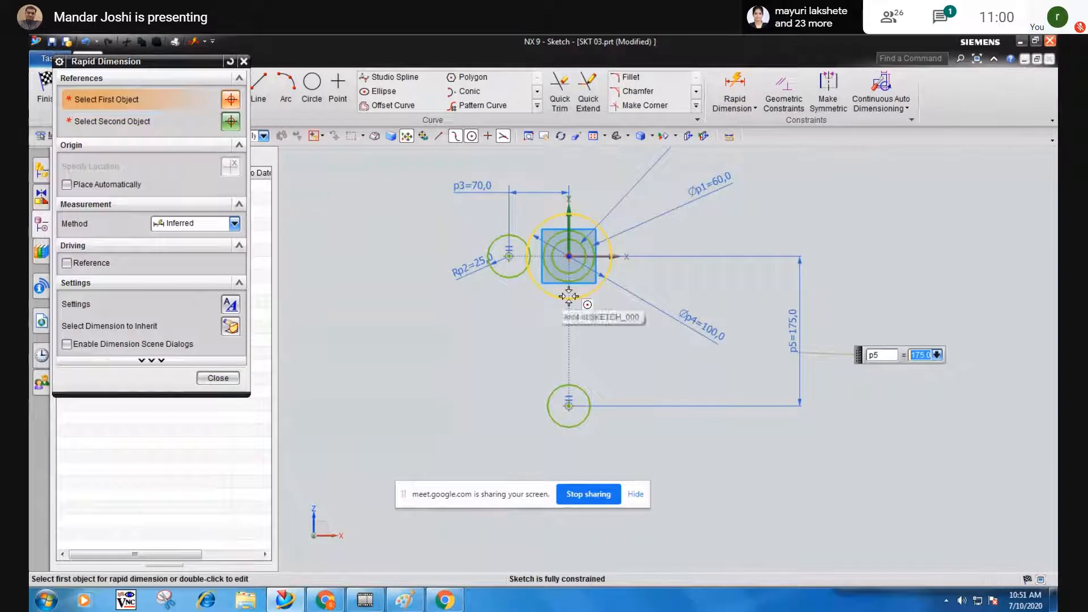
{"action": "type", "text": "100"}
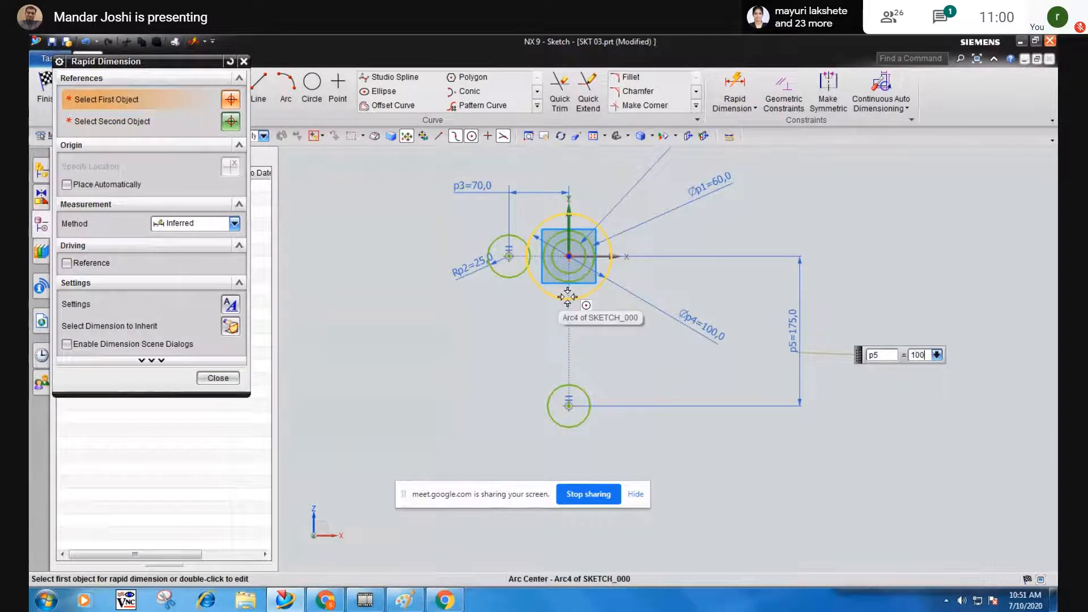
{"action": "key", "text": "Return"}
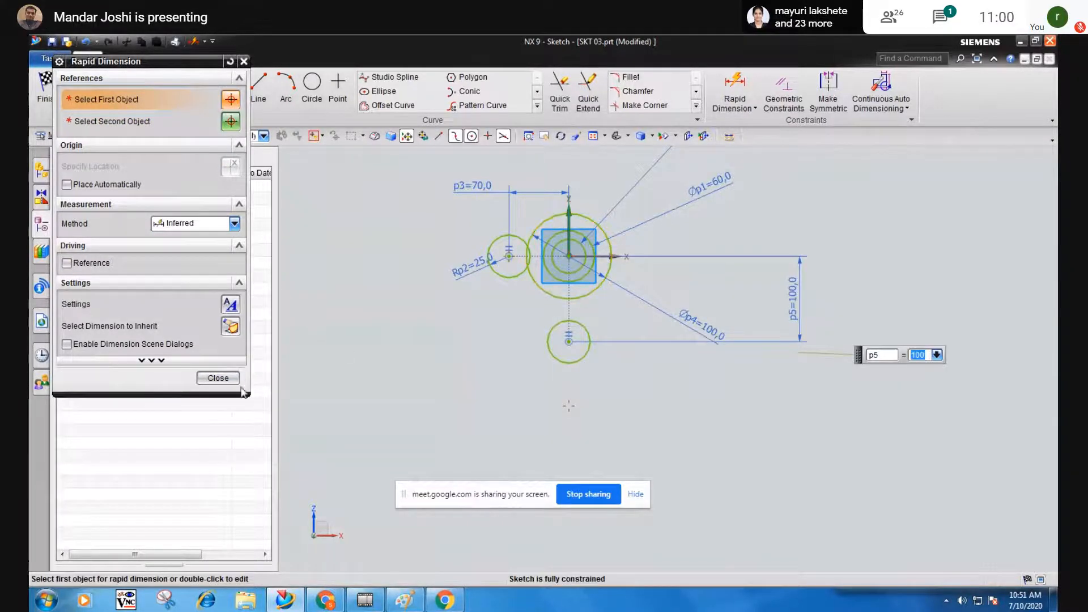
Consult the reference drawing in the browser and sketch a free line sloping down to the right, below and left of the circles.
{"action": "left_click", "coordinate": [223, 379]}
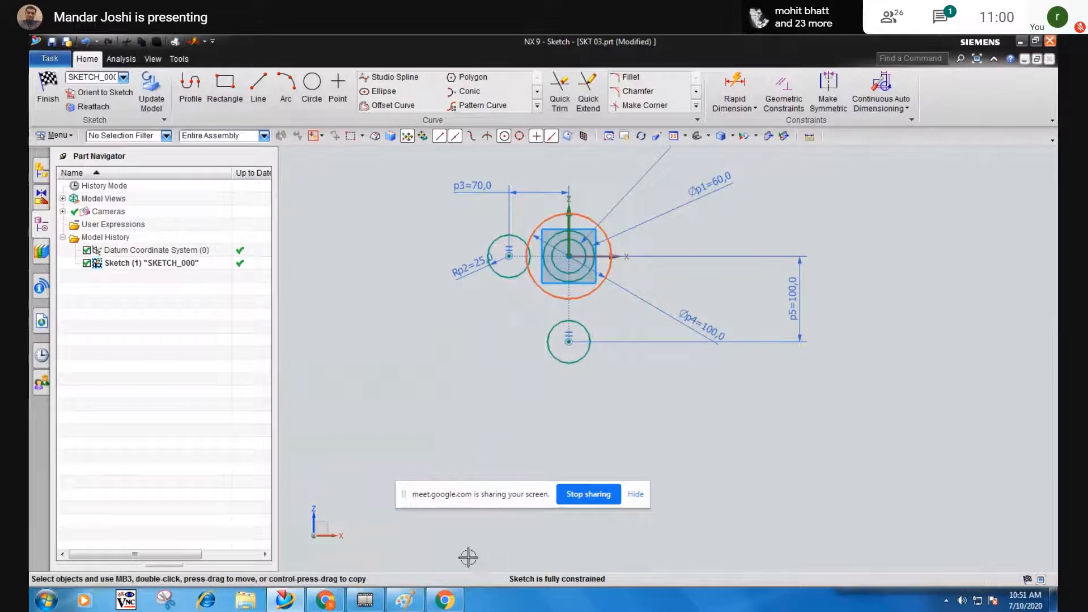
{"action": "left_click", "coordinate": [315, 604]}
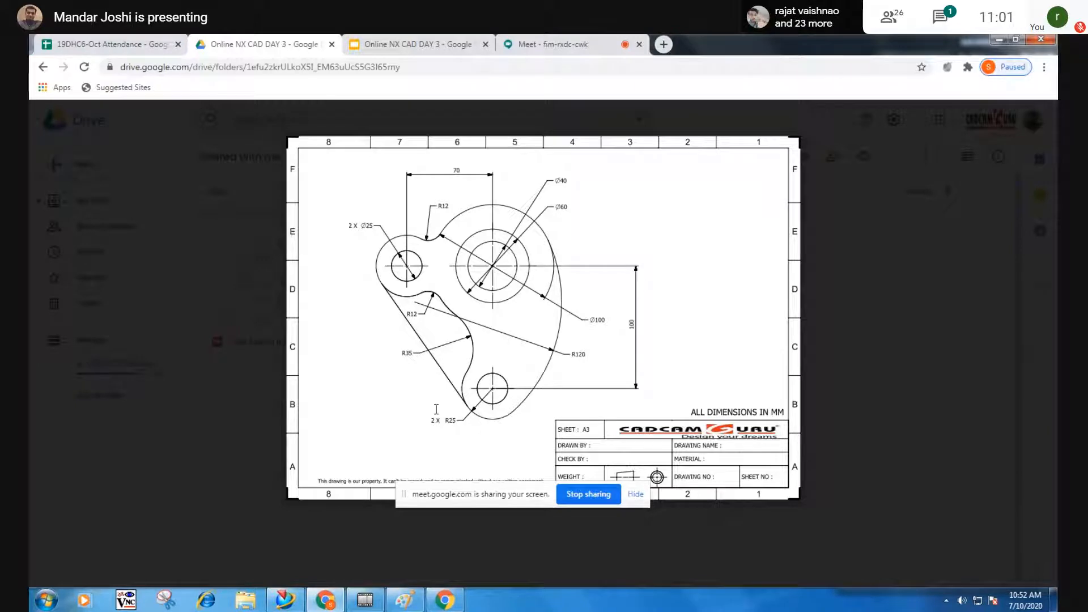
{"action": "left_click", "coordinate": [999, 40]}
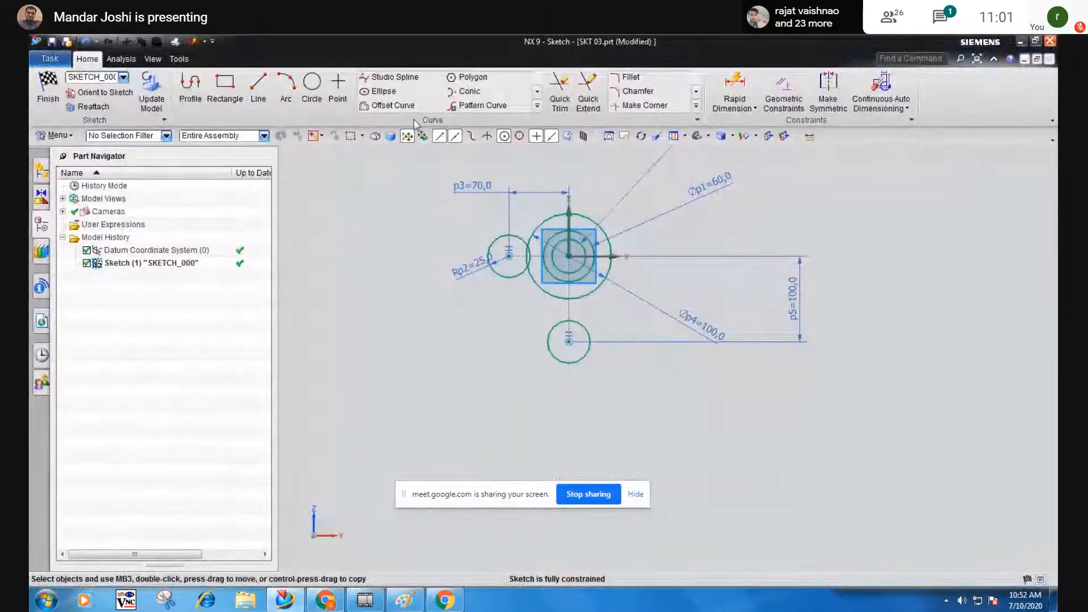
{"action": "left_click", "coordinate": [260, 88]}
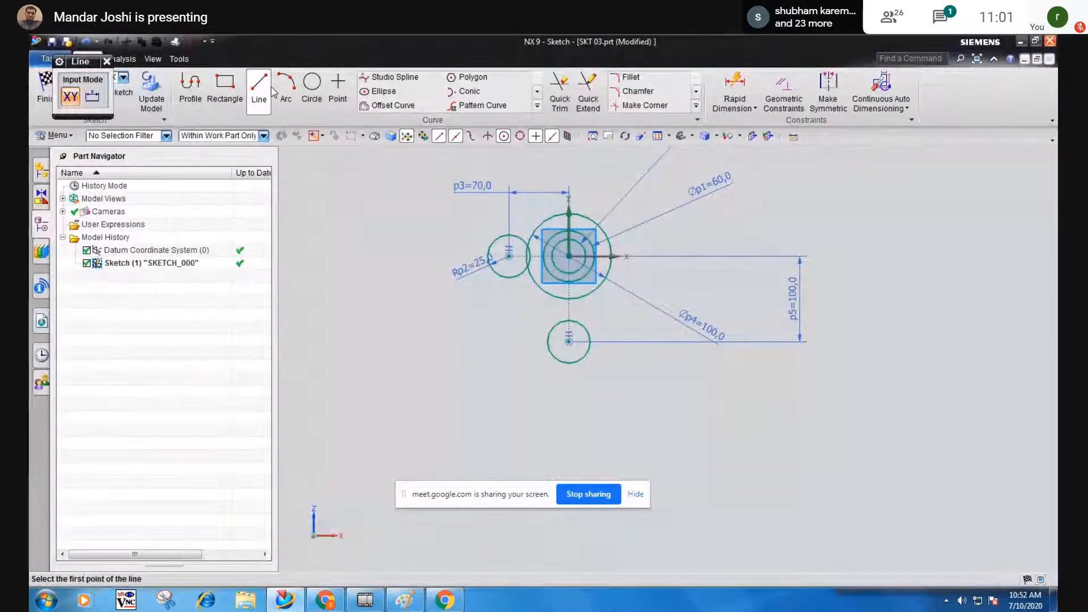
{"action": "left_click", "coordinate": [366, 309]}
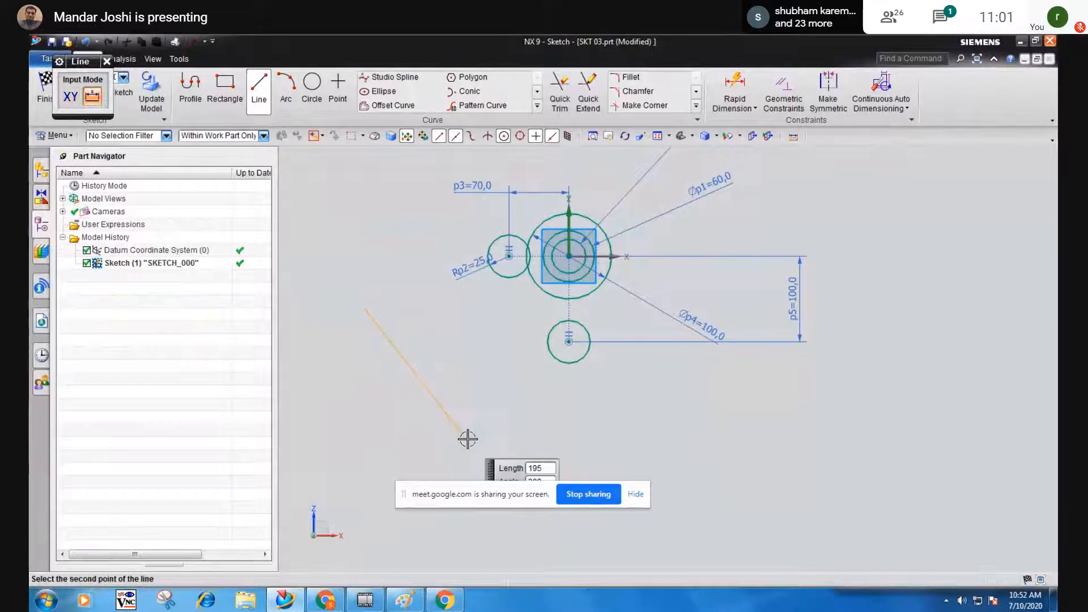
{"action": "left_click", "coordinate": [485, 452]}
{"action": "key", "text": "Escape"}
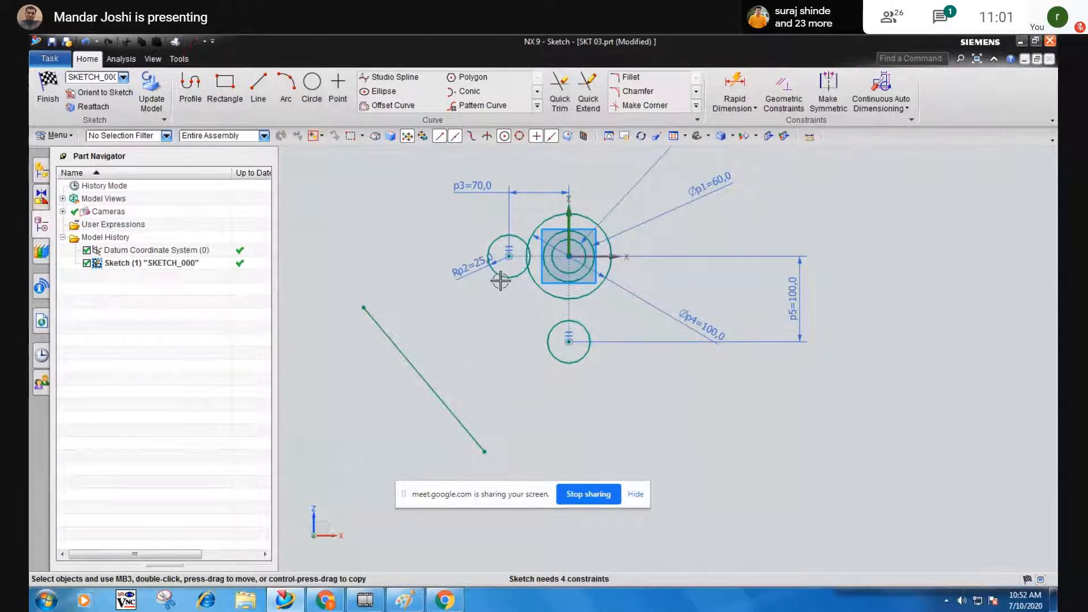
Constrain the slanted line tangent to both the left R25 circle and the lower circle.
{"action": "left_click", "coordinate": [792, 95]}
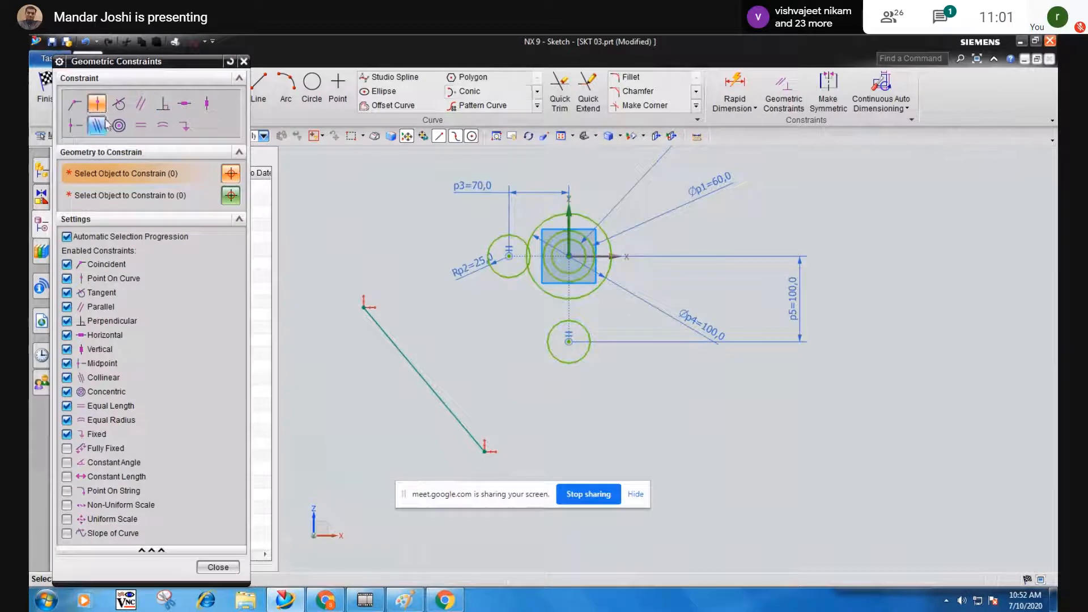
{"action": "left_click", "coordinate": [118, 104]}
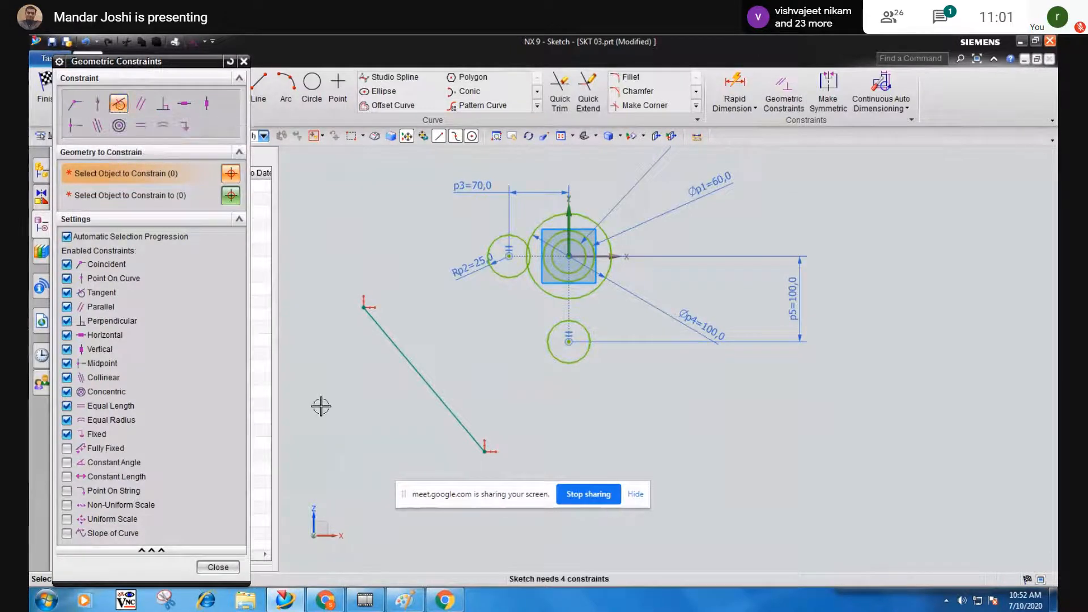
{"action": "left_click", "coordinate": [388, 338]}
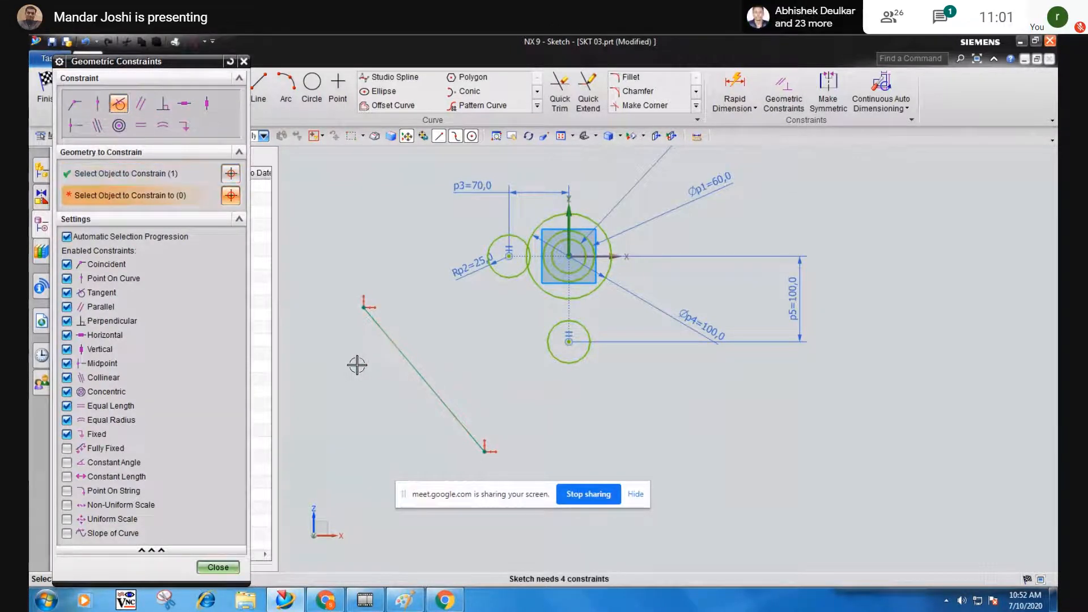
{"action": "left_click", "coordinate": [492, 274]}
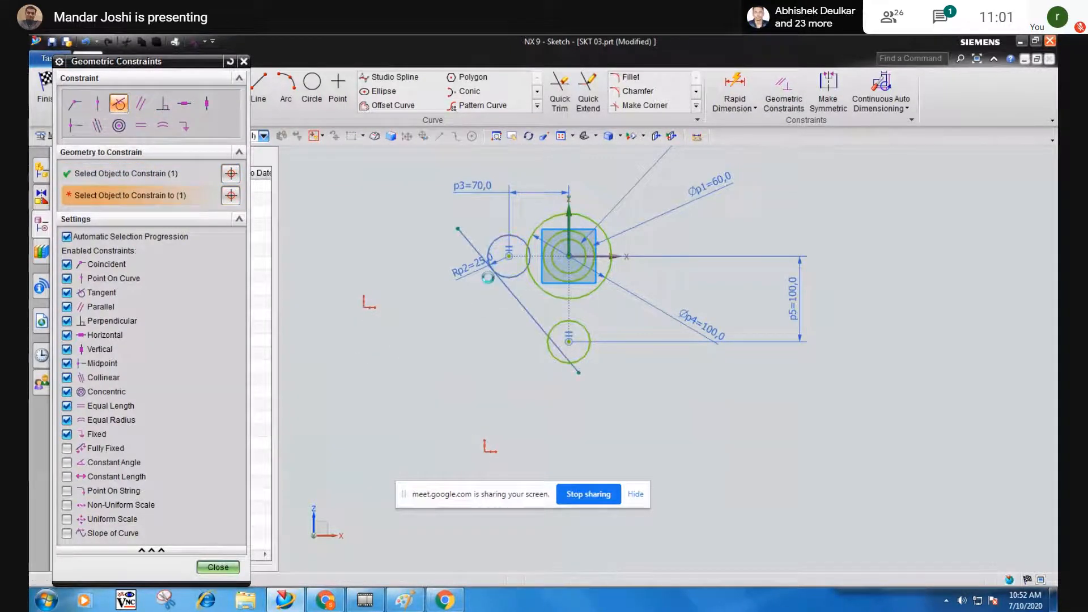
{"action": "left_click", "coordinate": [547, 343]}
{"action": "left_click", "coordinate": [523, 331]}
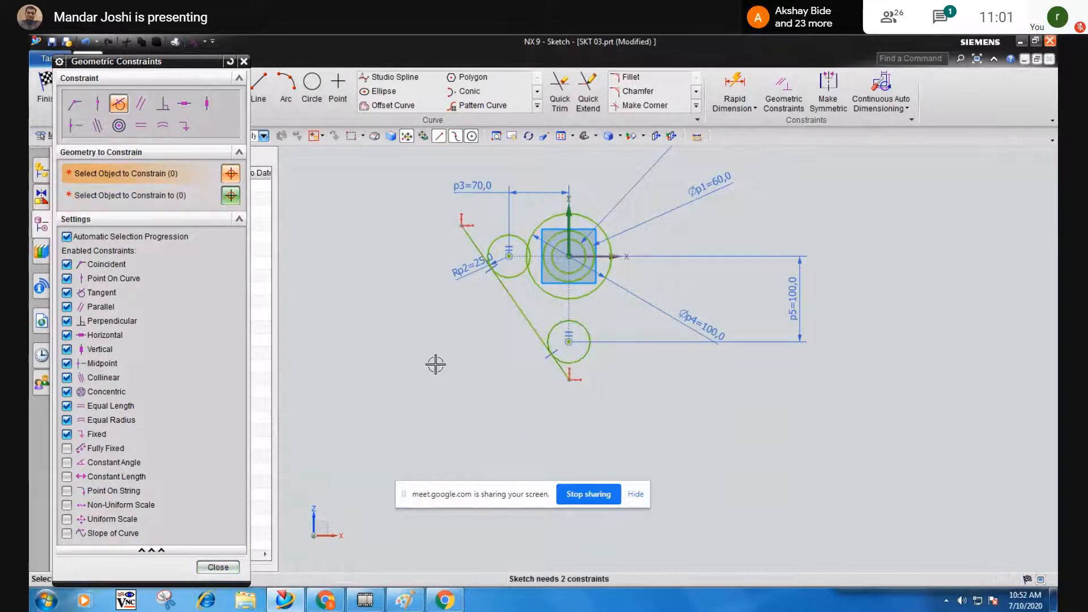
{"action": "left_click", "coordinate": [219, 568]}
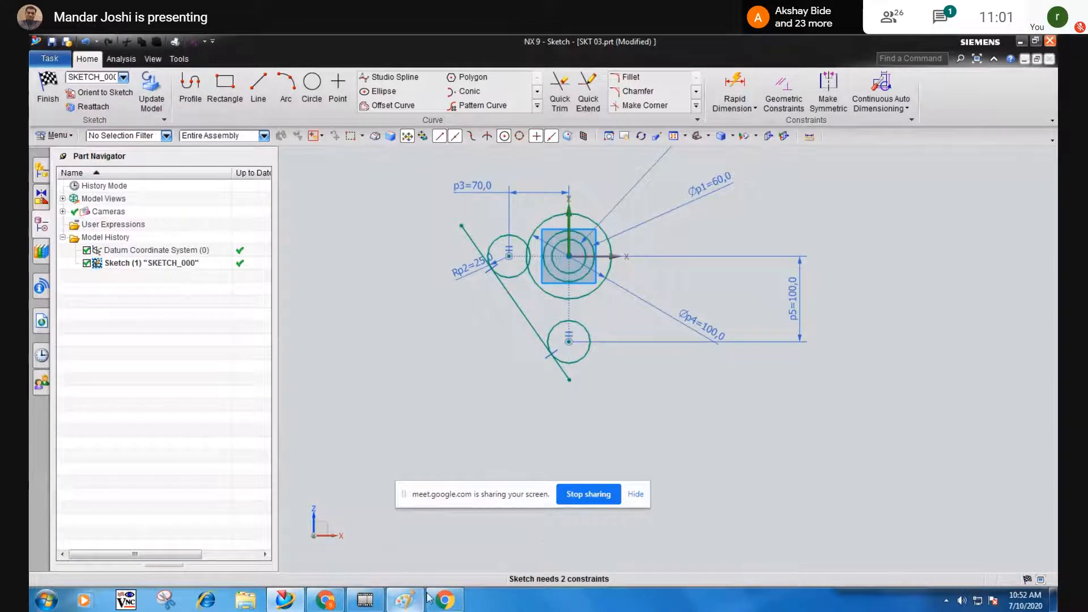
{"action": "left_click", "coordinate": [323, 602]}
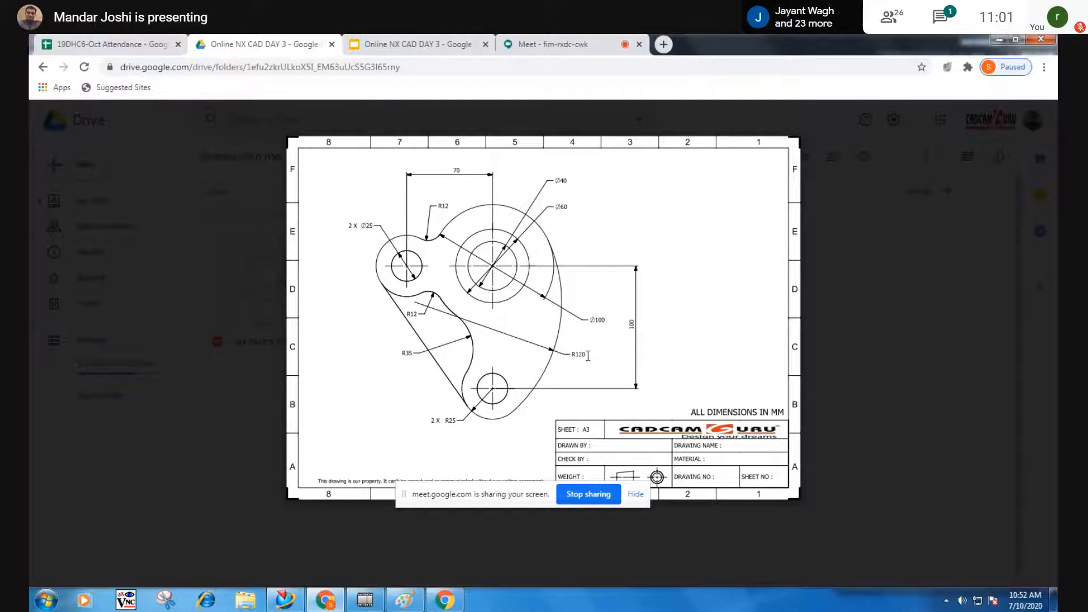
{"action": "left_click", "coordinate": [997, 39]}
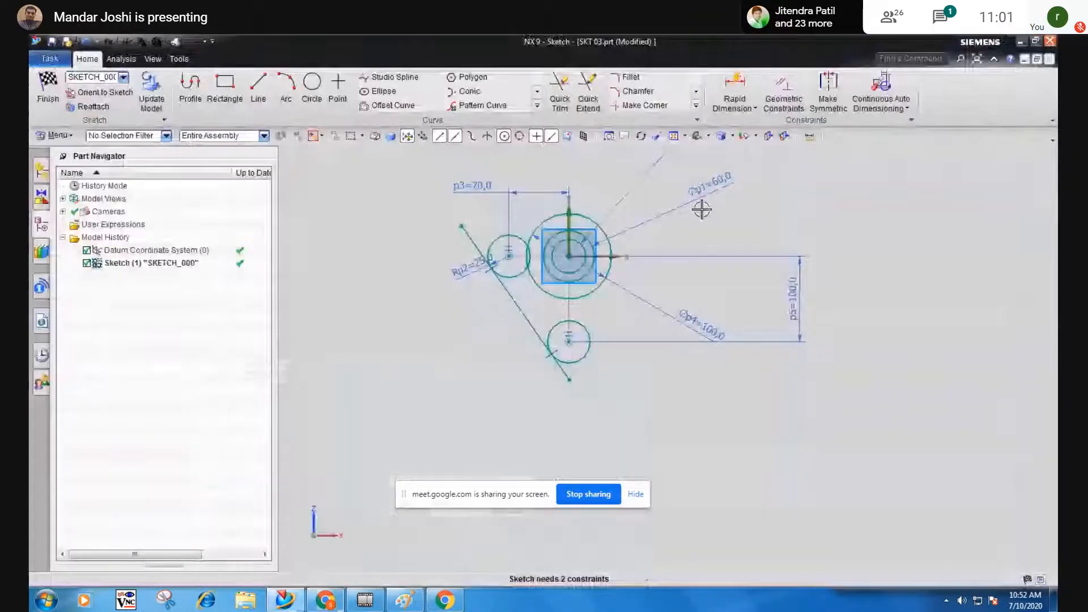
{"action": "left_click", "coordinate": [286, 83]}
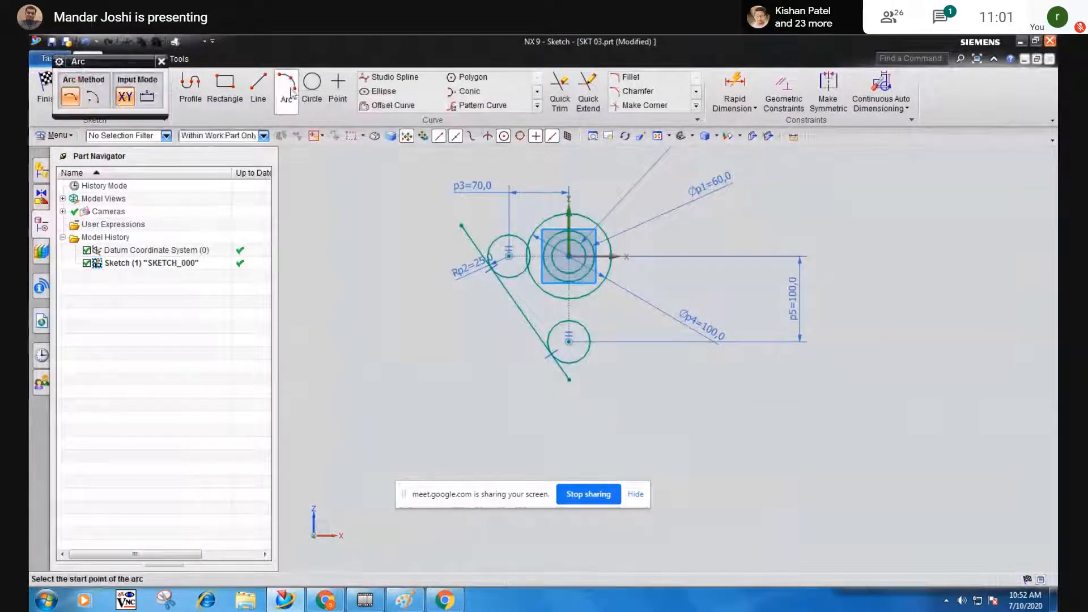
{"action": "left_click", "coordinate": [599, 403]}
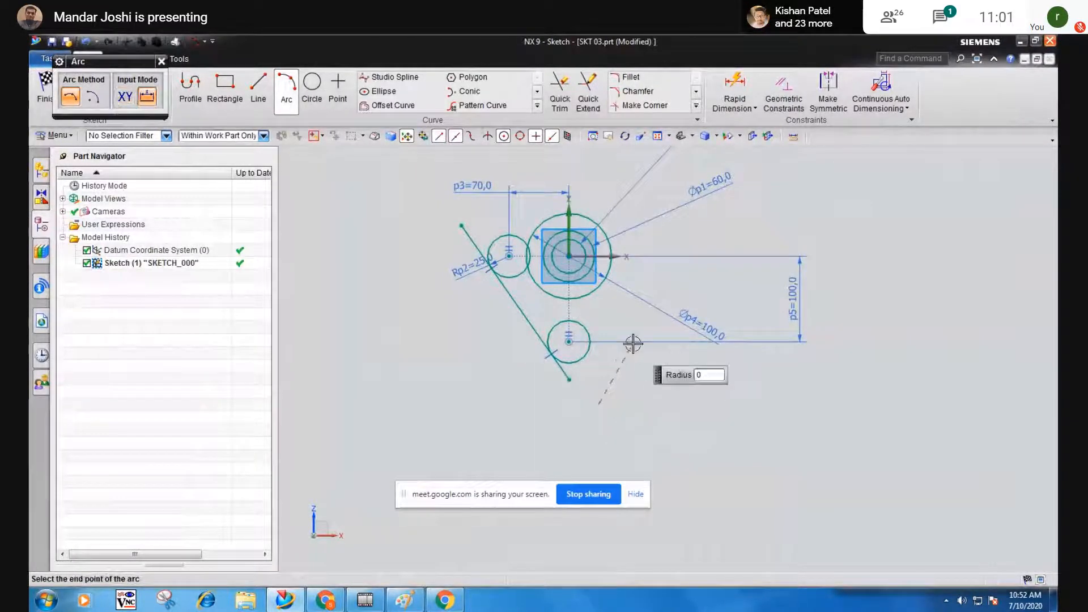
{"action": "left_click", "coordinate": [653, 238]}
{"action": "left_click", "coordinate": [650, 266]}
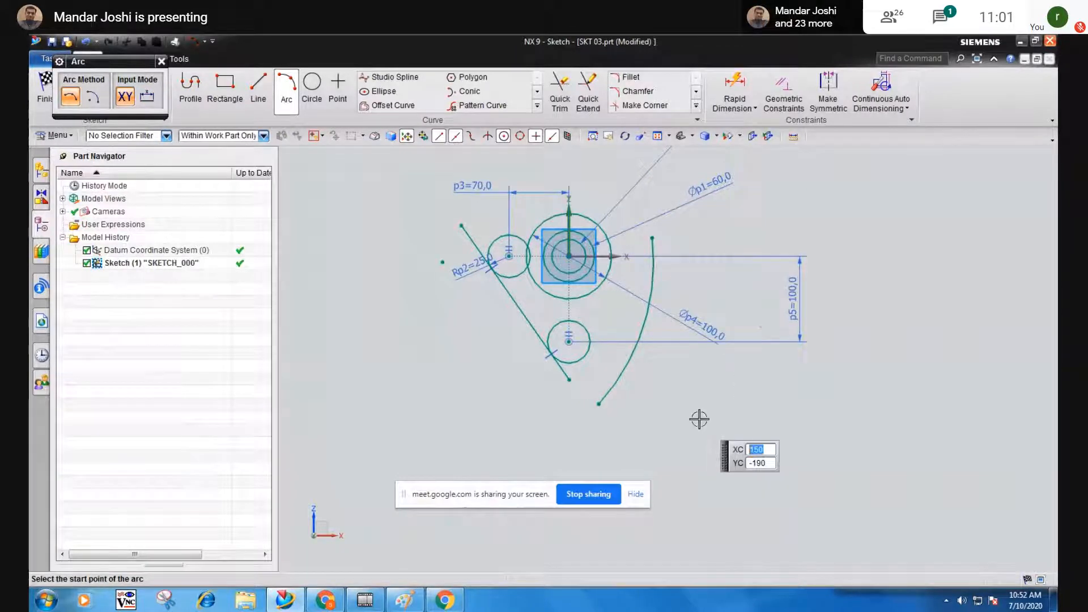
{"action": "key", "text": "Escape"}
{"action": "left_click", "coordinate": [623, 375]}
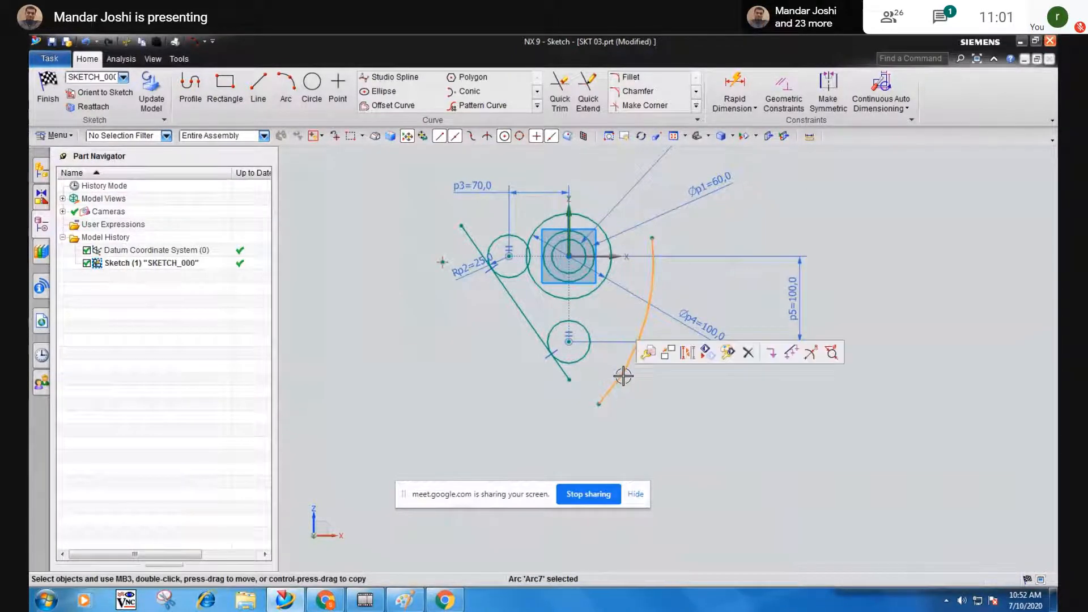
{"action": "key", "text": "Delete"}
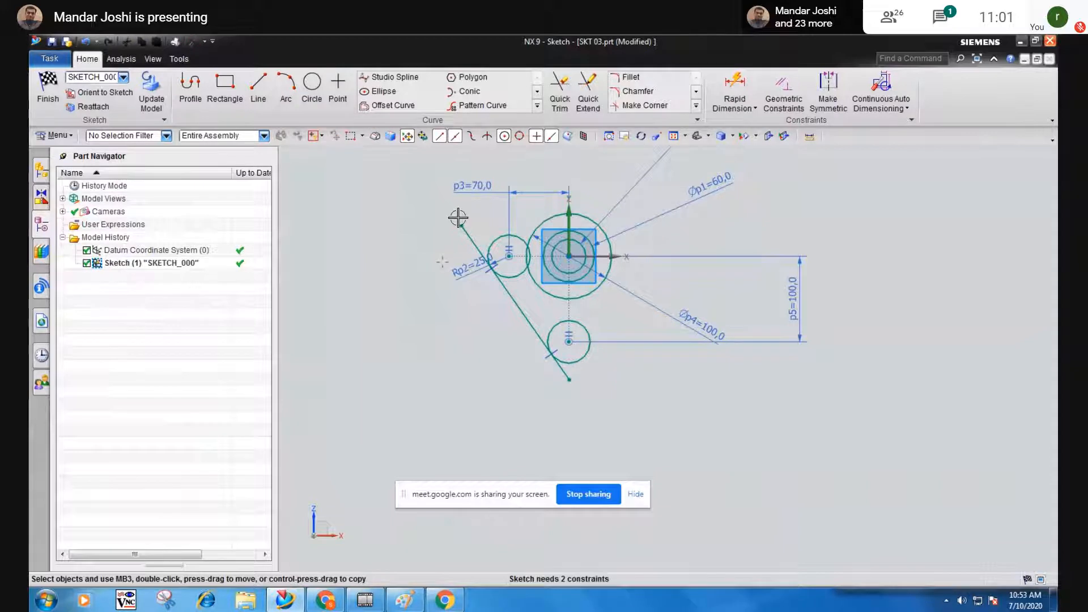
Draw a shallow three-point arc well to the right of the profile and move it close to the right side of the circles.
{"action": "left_click", "coordinate": [288, 85]}
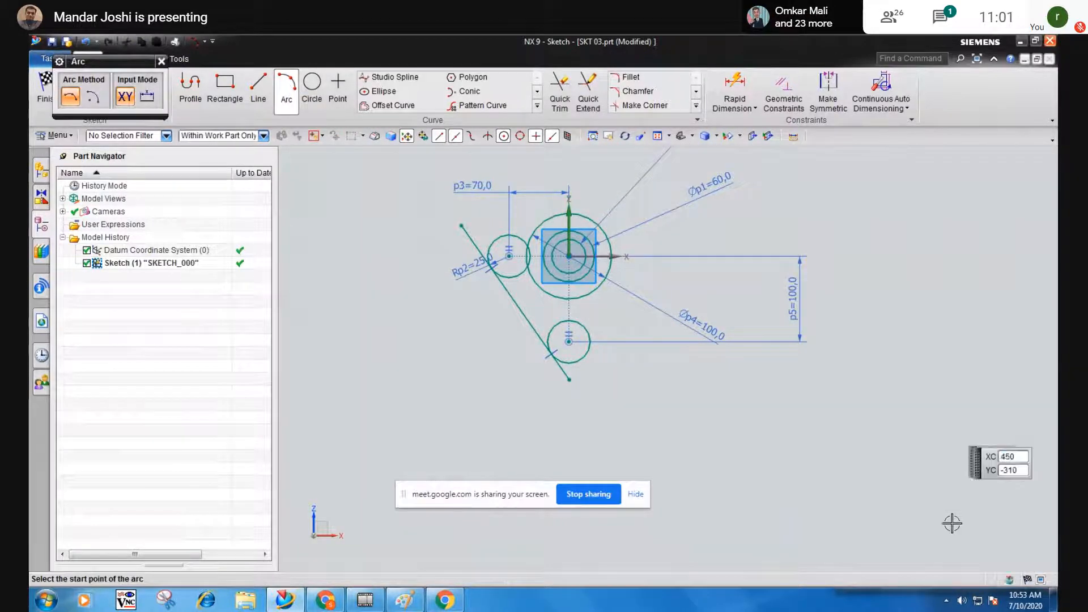
{"action": "left_click", "coordinate": [921, 399]}
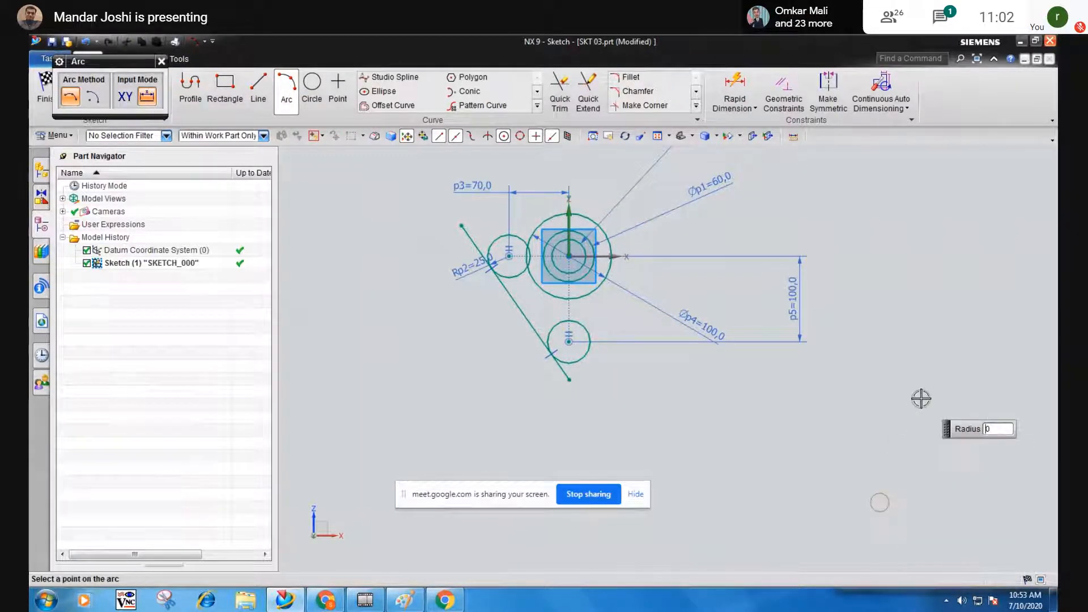
{"action": "left_click", "coordinate": [924, 306]}
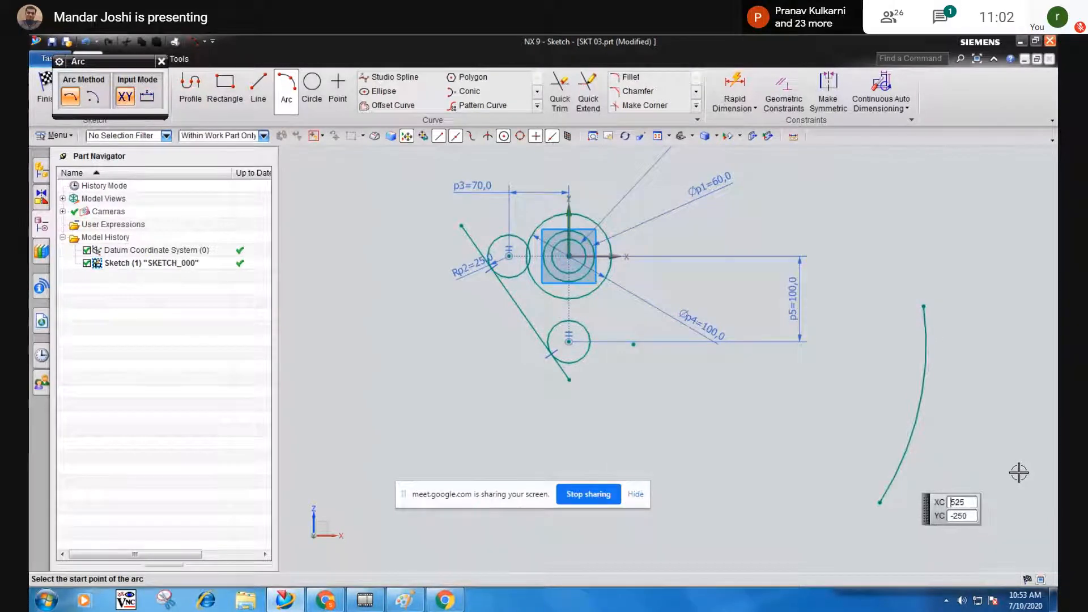
{"action": "key", "text": "Escape"}
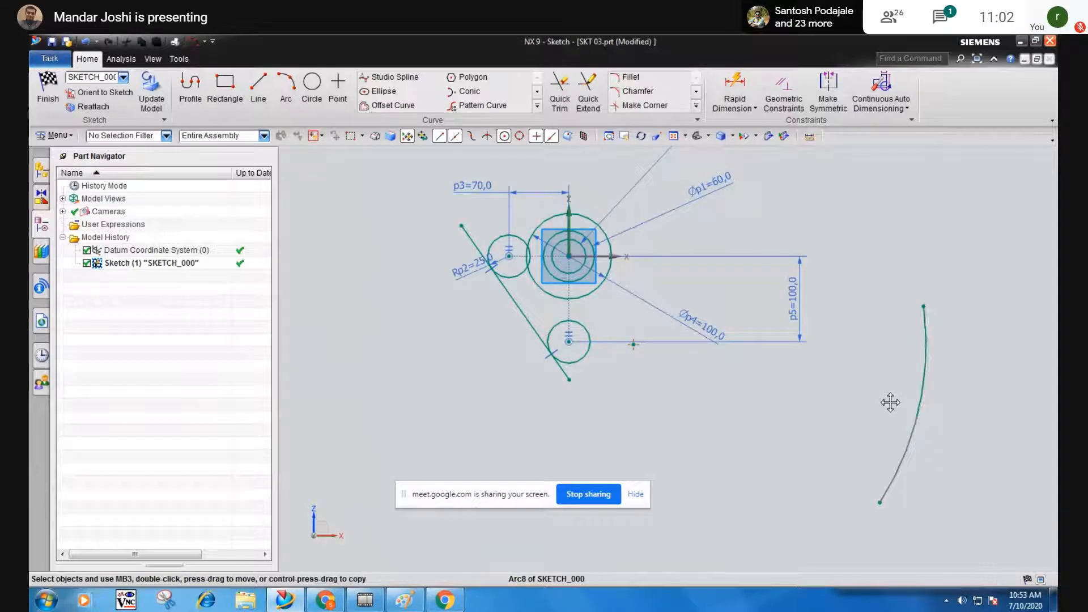
{"action": "left_click", "coordinate": [901, 445]}
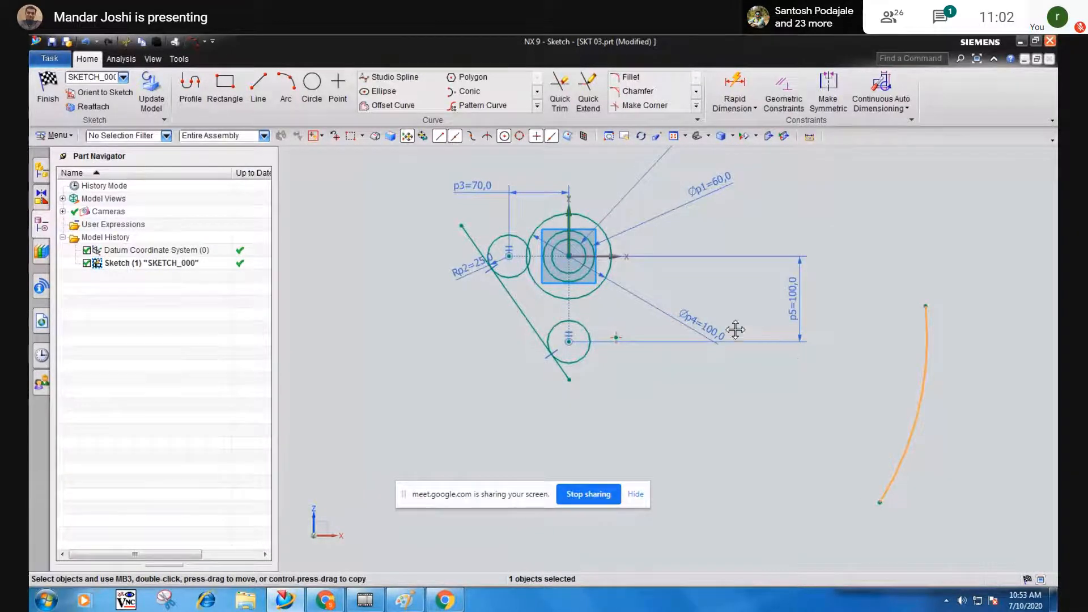
{"action": "left_click_drag", "start_coordinate": [642, 301], "coordinate": [627, 297]}
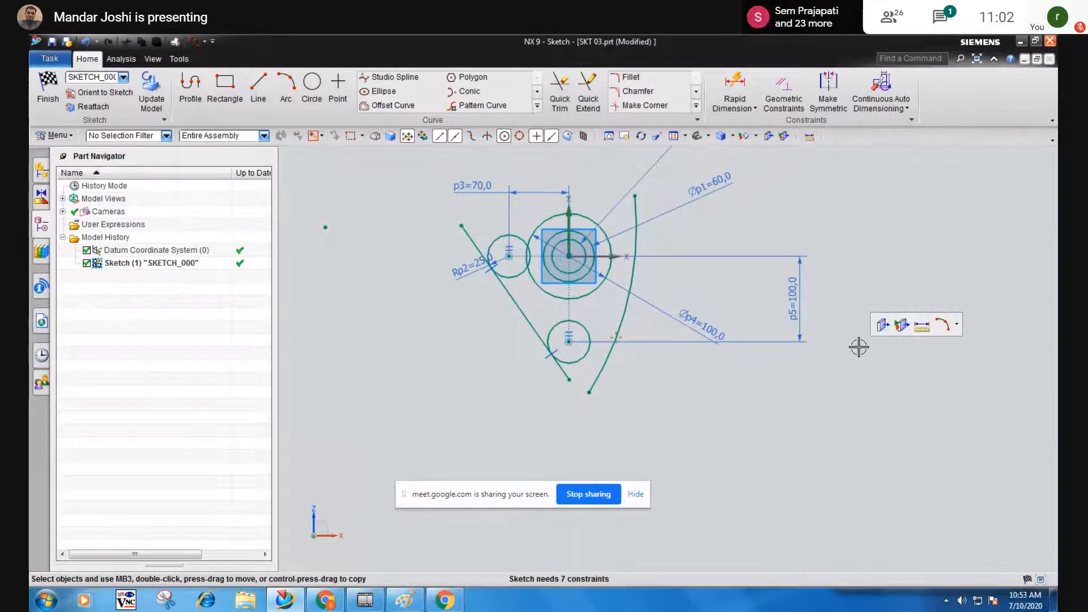
Constrain the right-hand arc tangent to the lower circle and to the 100 mm diameter circle.
{"action": "left_click", "coordinate": [784, 91]}
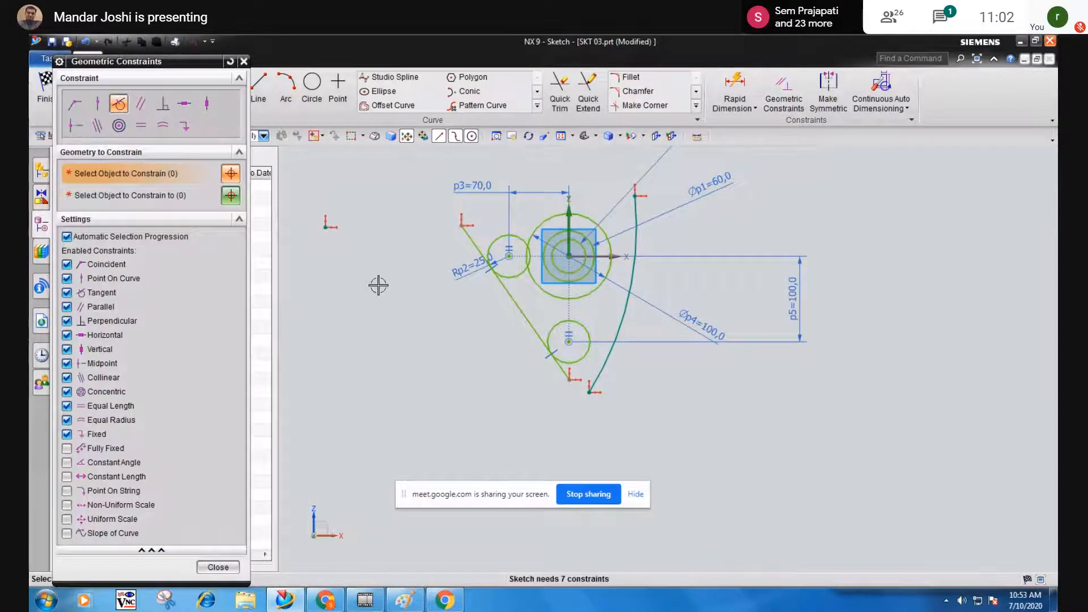
{"action": "left_click", "coordinate": [119, 105]}
{"action": "left_click", "coordinate": [76, 220]}
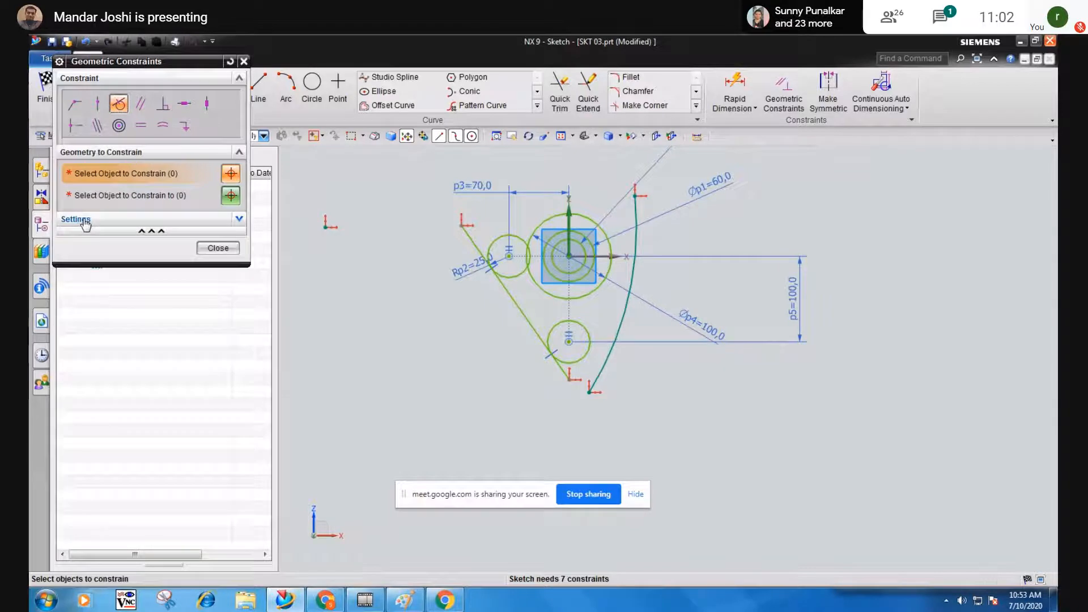
{"action": "left_click", "coordinate": [602, 357]}
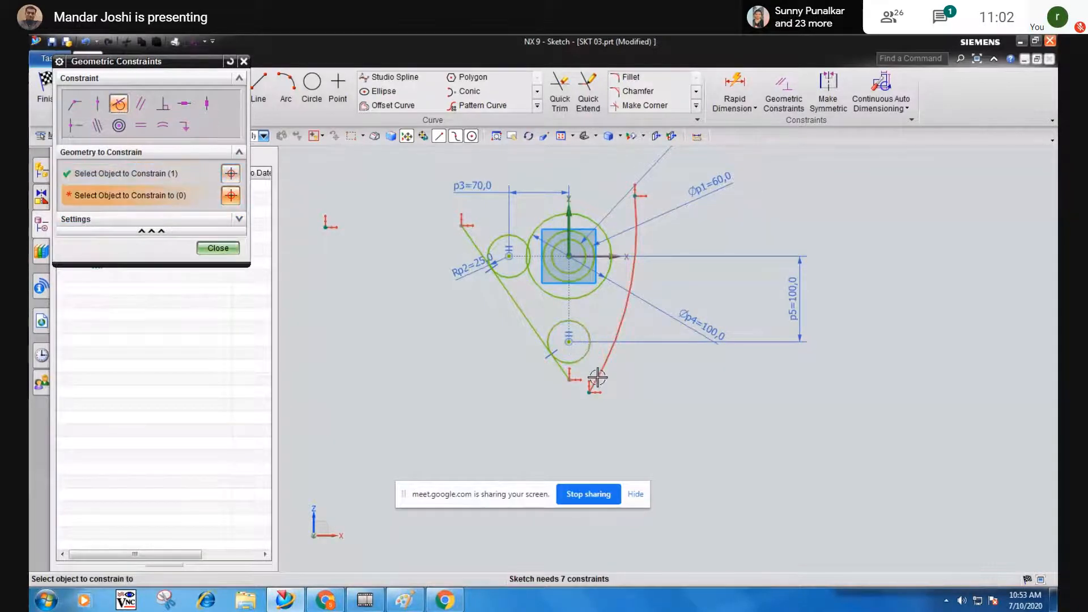
{"action": "left_click", "coordinate": [599, 376]}
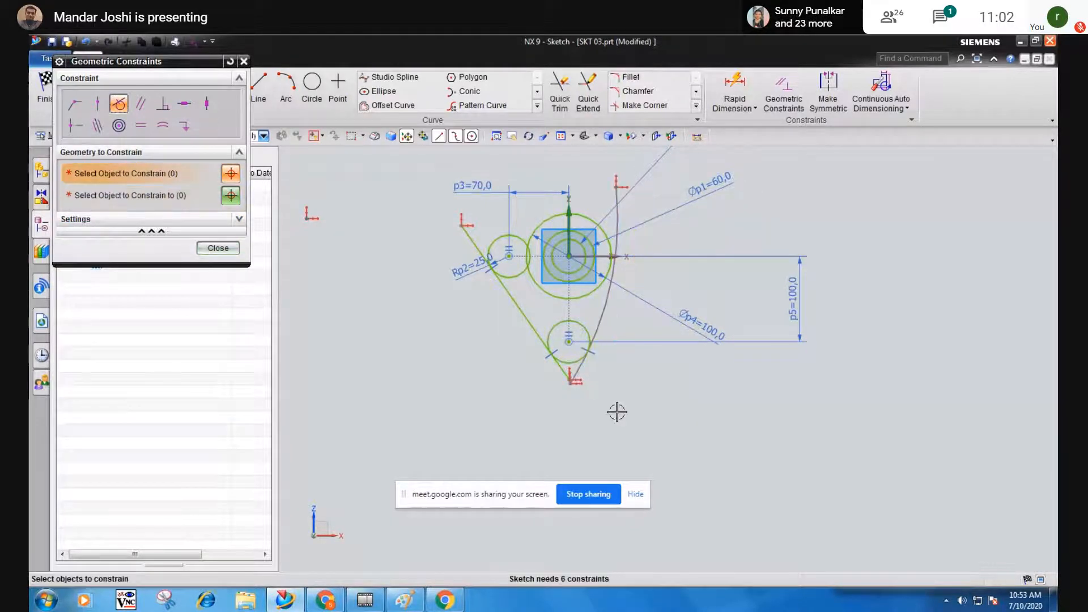
{"action": "left_click", "coordinate": [595, 294]}
{"action": "left_click", "coordinate": [601, 304]}
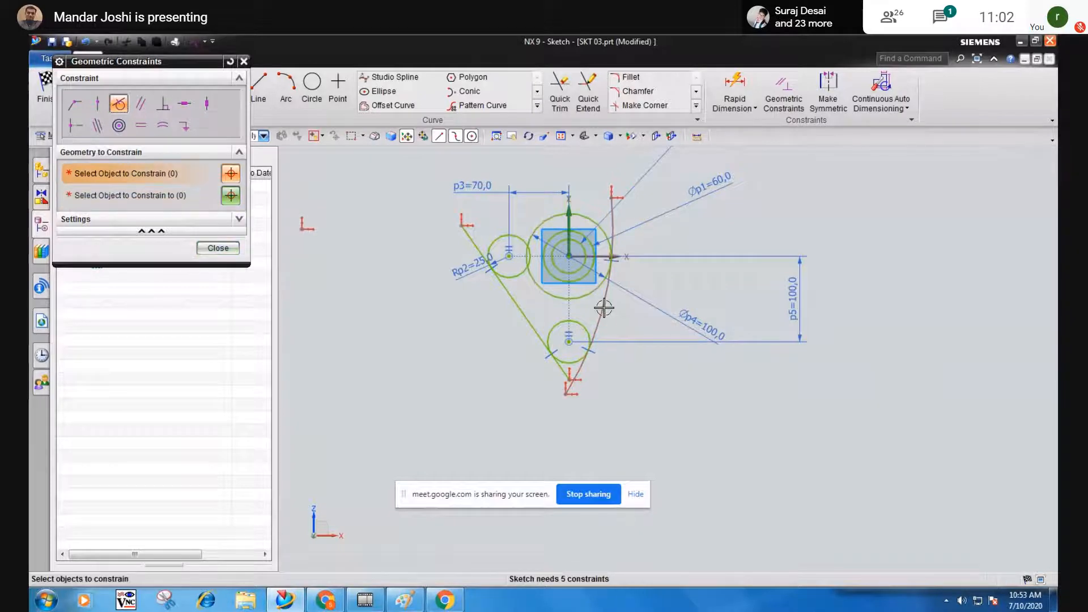
{"action": "left_click", "coordinate": [227, 248]}
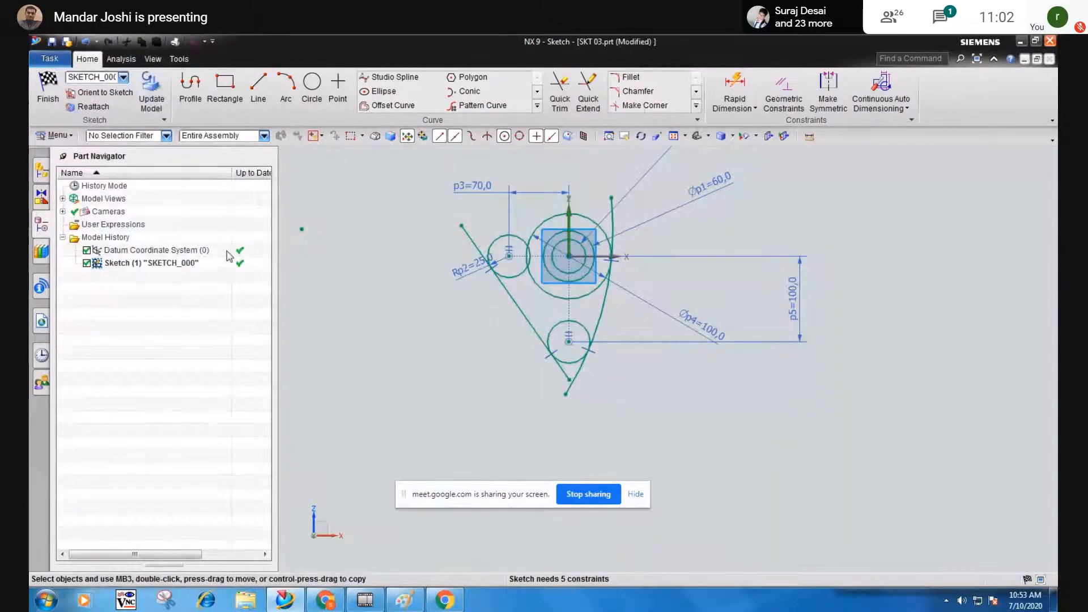
Check the reference drawing in the browser and add a radial dimension of 120 mm to the right-hand arc.
{"action": "left_click", "coordinate": [734, 84]}
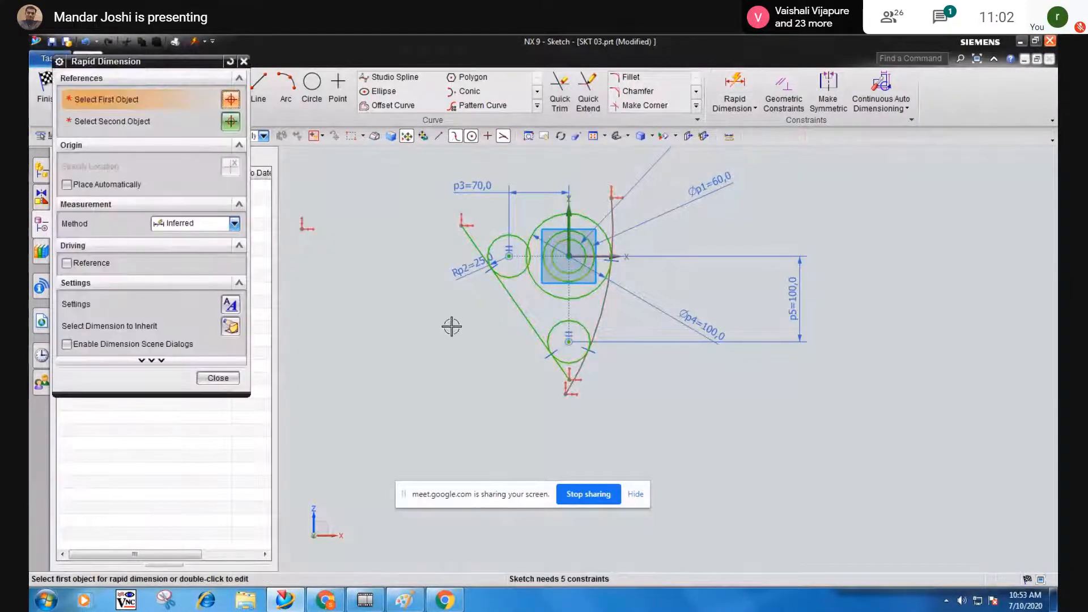
{"action": "left_click", "coordinate": [329, 599]}
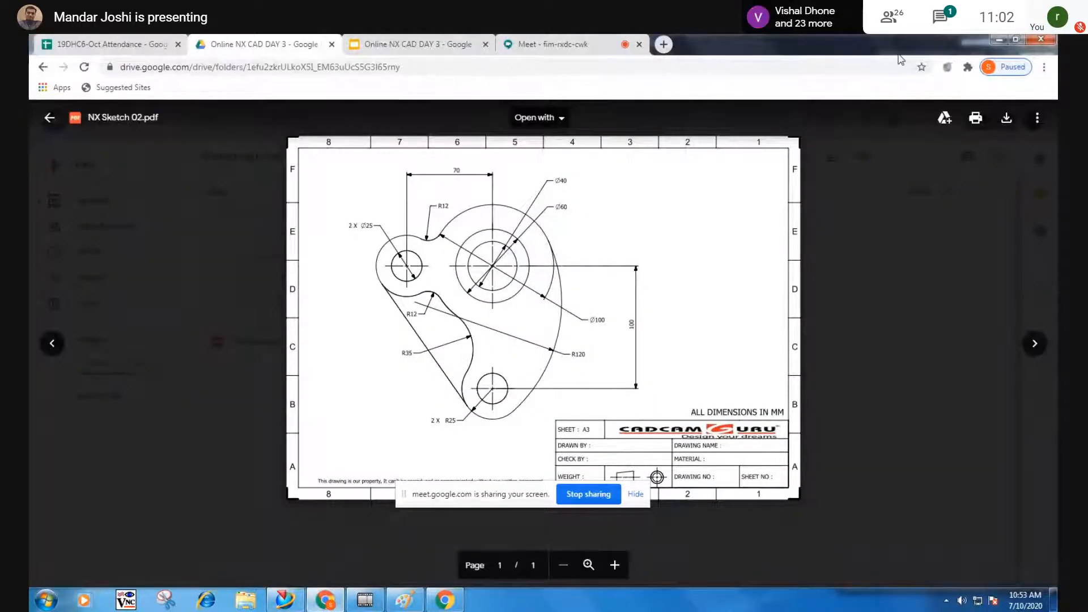
{"action": "left_click", "coordinate": [999, 41]}
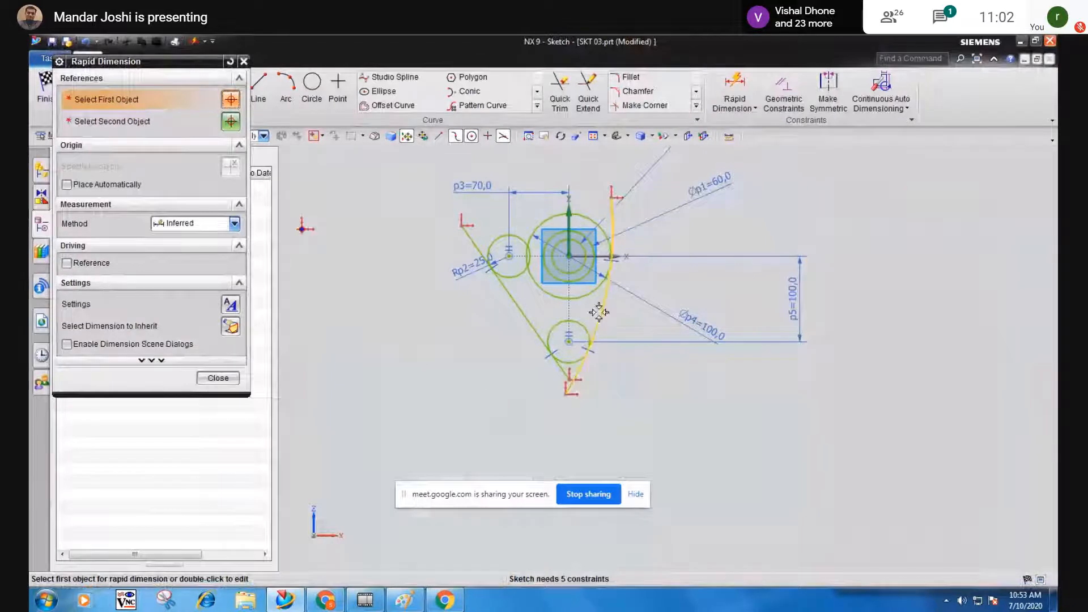
{"action": "left_click", "coordinate": [722, 377]}
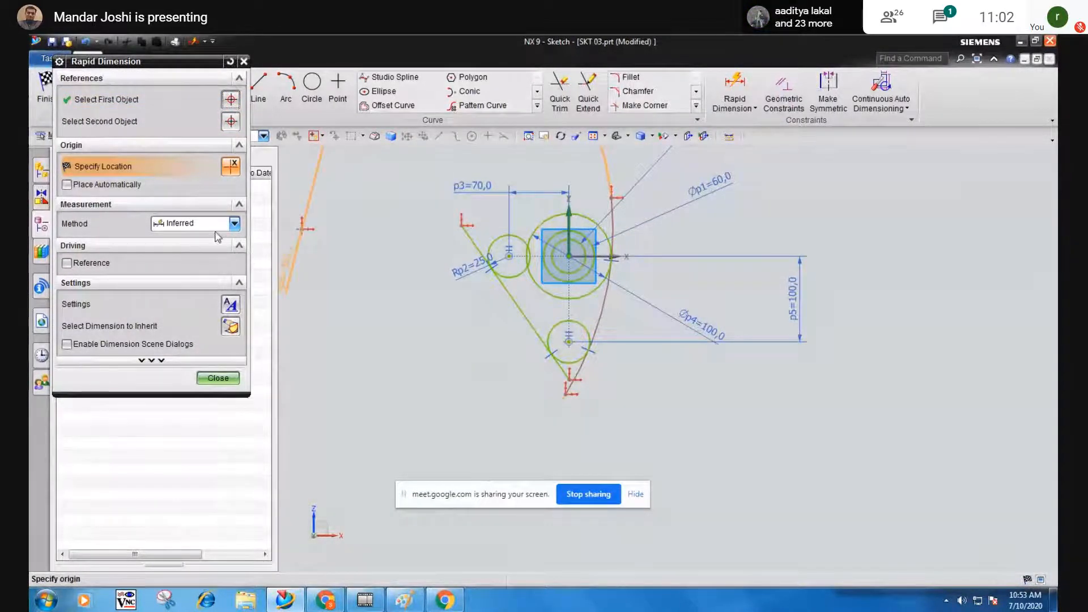
{"action": "left_click", "coordinate": [234, 223]}
{"action": "left_click", "coordinate": [191, 330]}
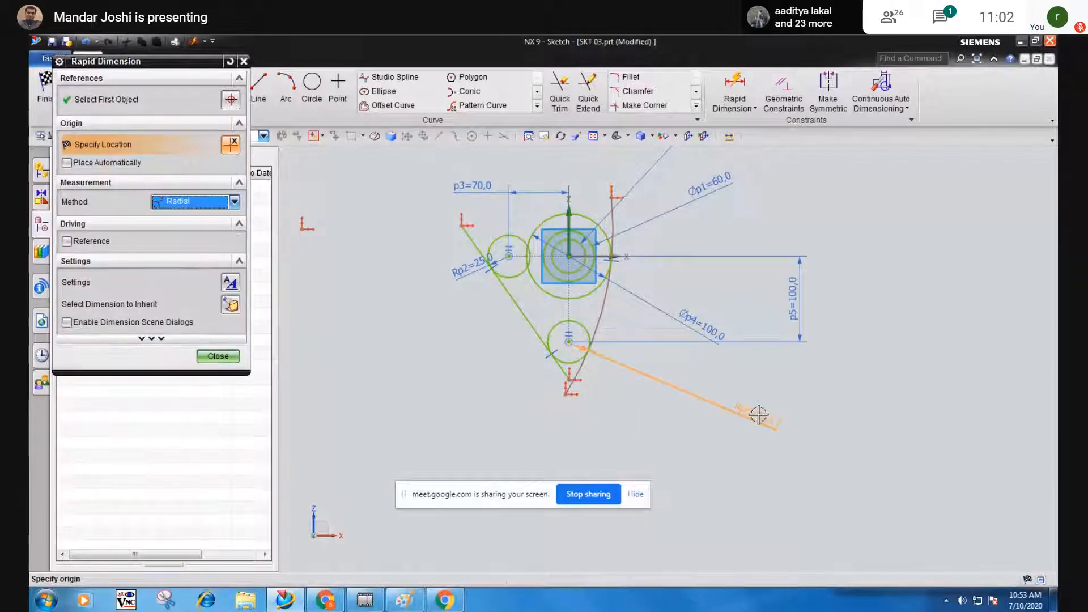
{"action": "left_click", "coordinate": [735, 386]}
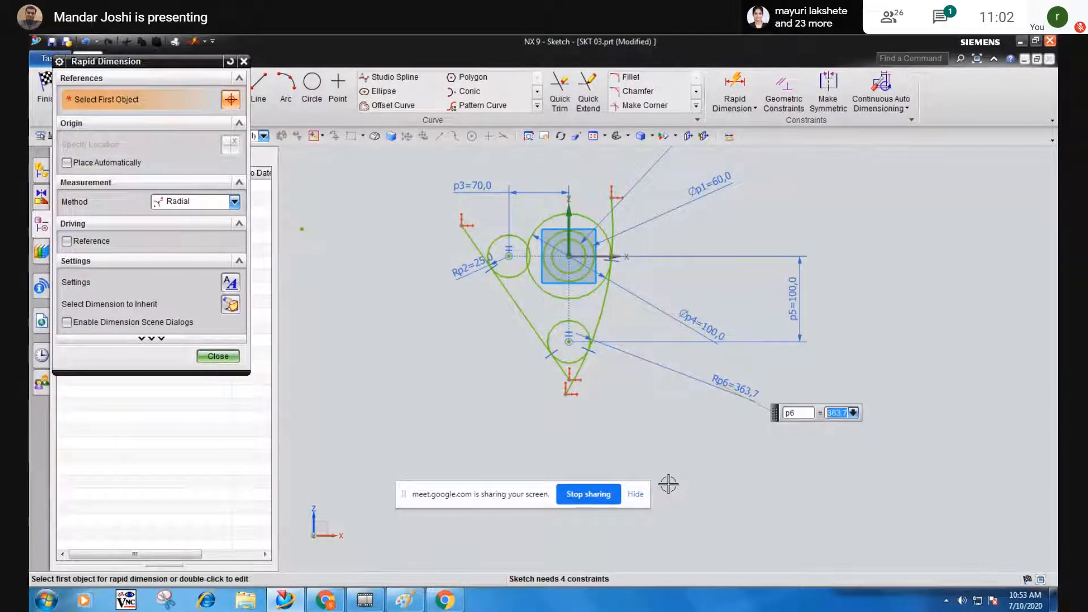
{"action": "type", "text": "120"}
{"action": "key", "text": "Return"}
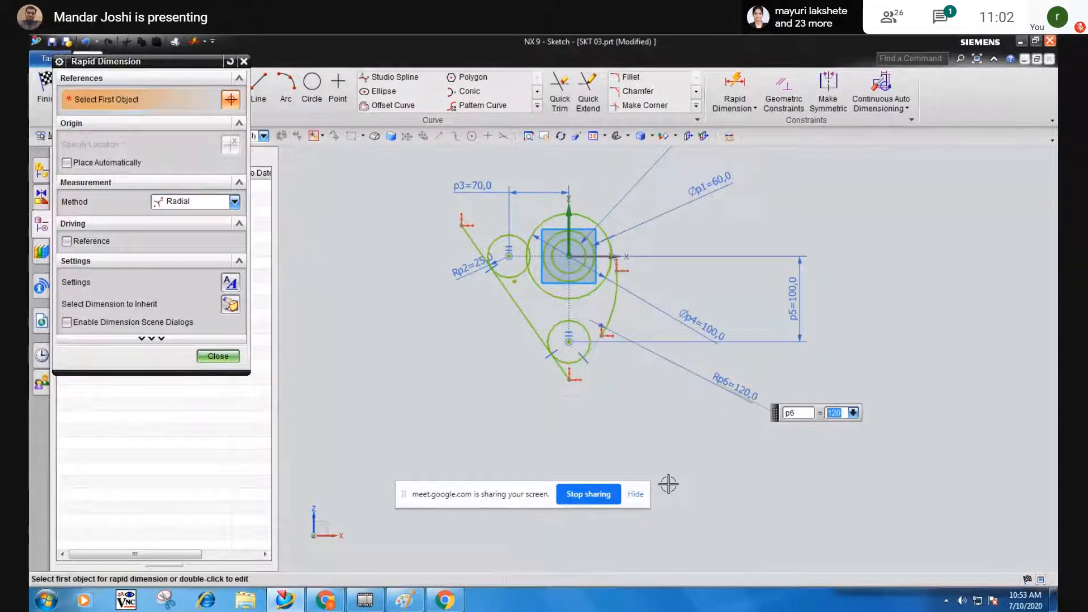
{"action": "left_click", "coordinate": [214, 356]}
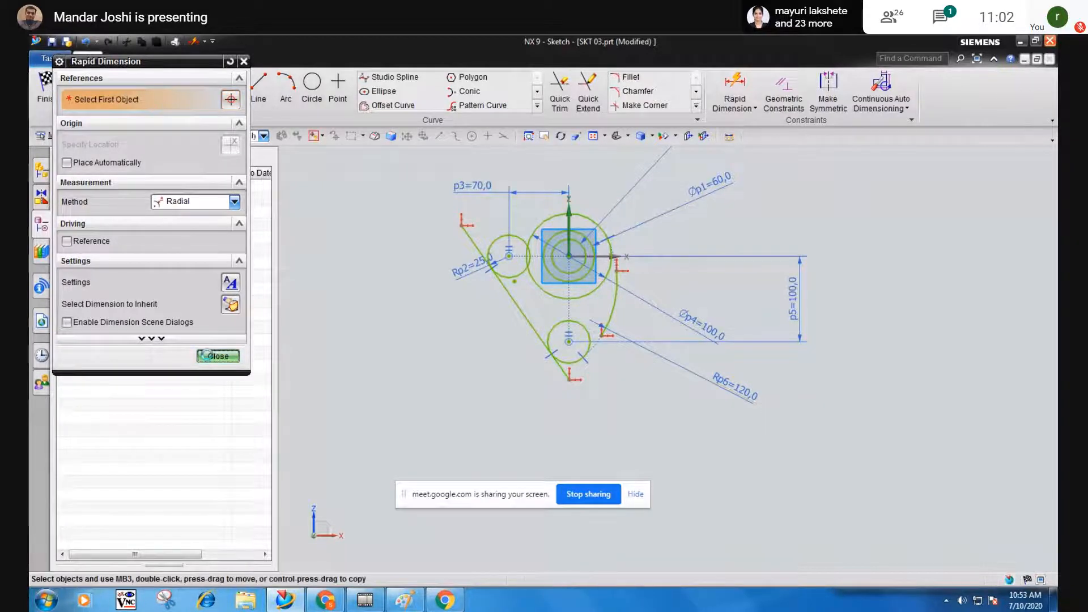
Stretch both ends of the R120 arc past its tangent points on the lower circle and the 100 mm diameter circle.
{"action": "scroll", "coordinate": [613, 430], "scroll_direction": "up", "scroll_amount": 3}
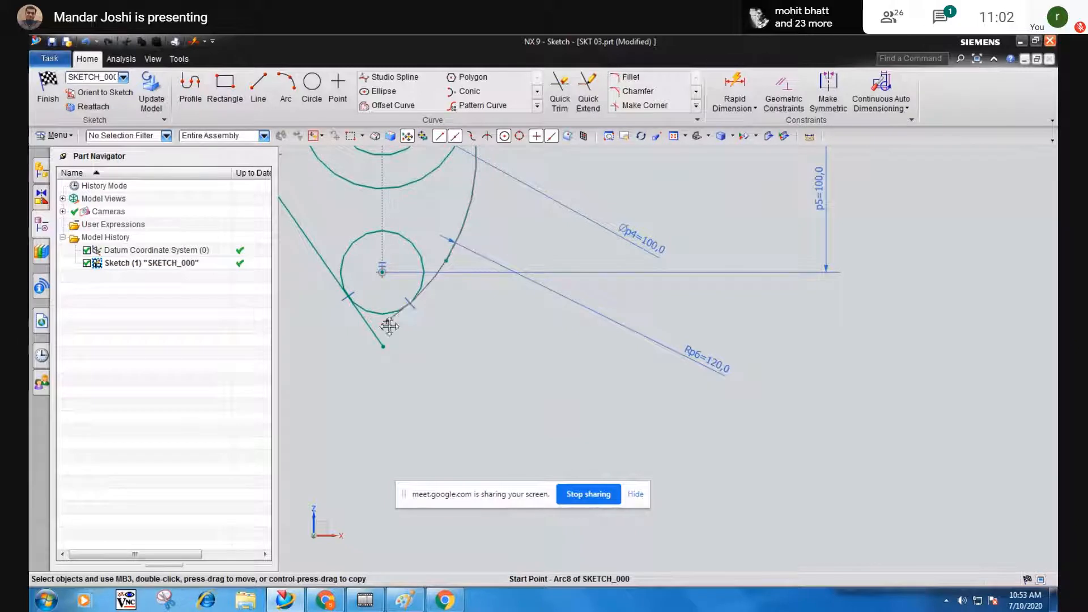
{"action": "scroll", "coordinate": [449, 371], "scroll_direction": "down", "scroll_amount": 3}
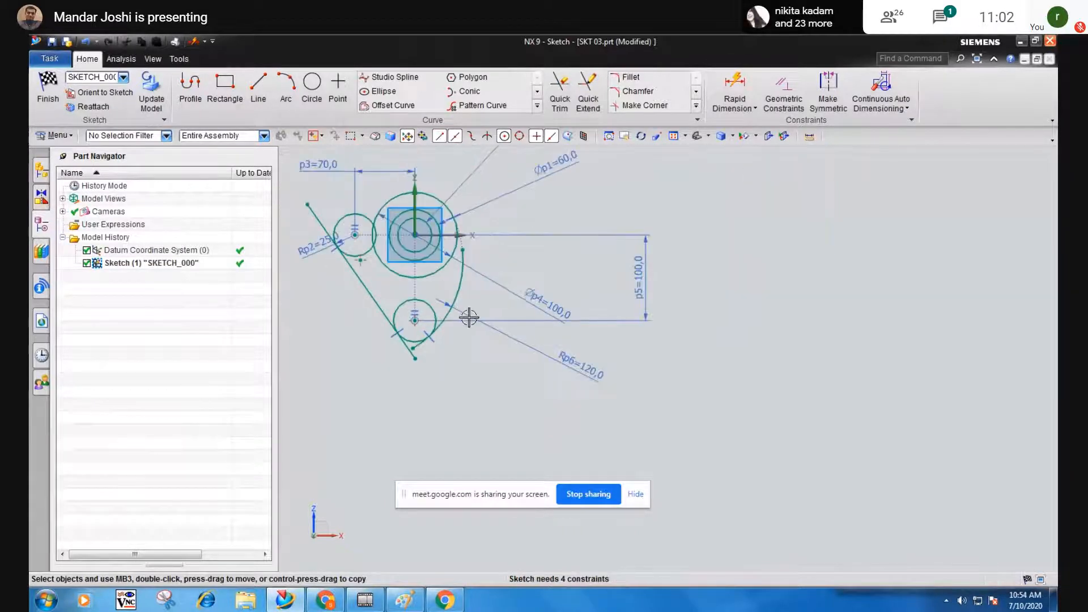
{"action": "scroll", "coordinate": [456, 244], "scroll_direction": "up", "scroll_amount": 2}
{"action": "left_click_drag", "start_coordinate": [458, 264], "coordinate": [421, 159]}
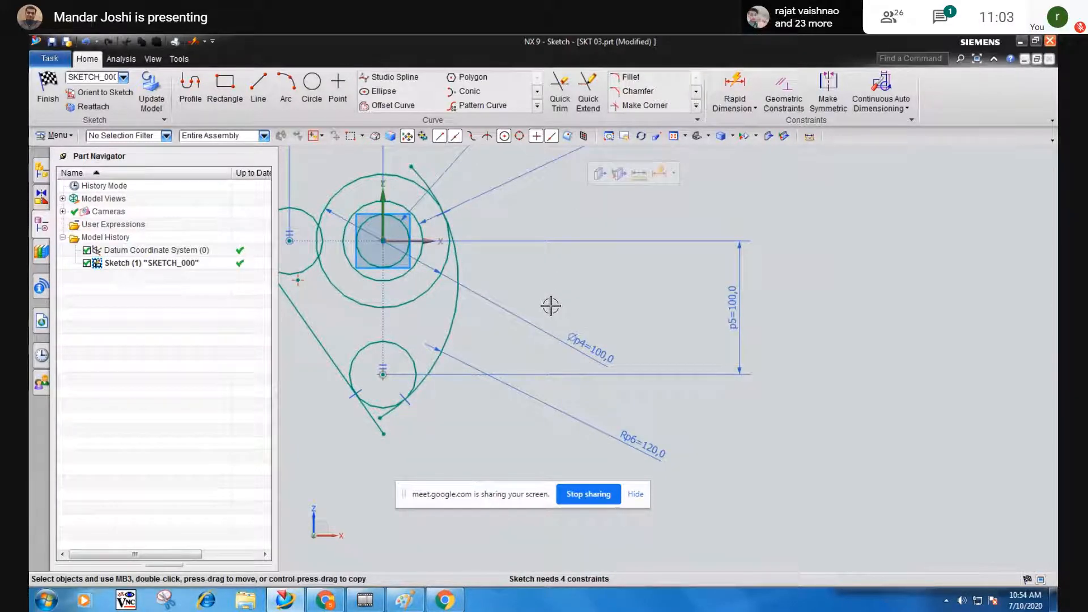
{"action": "middle_click_drag", "start_coordinate": [554, 309], "coordinate": [718, 375], "text": "shift"}
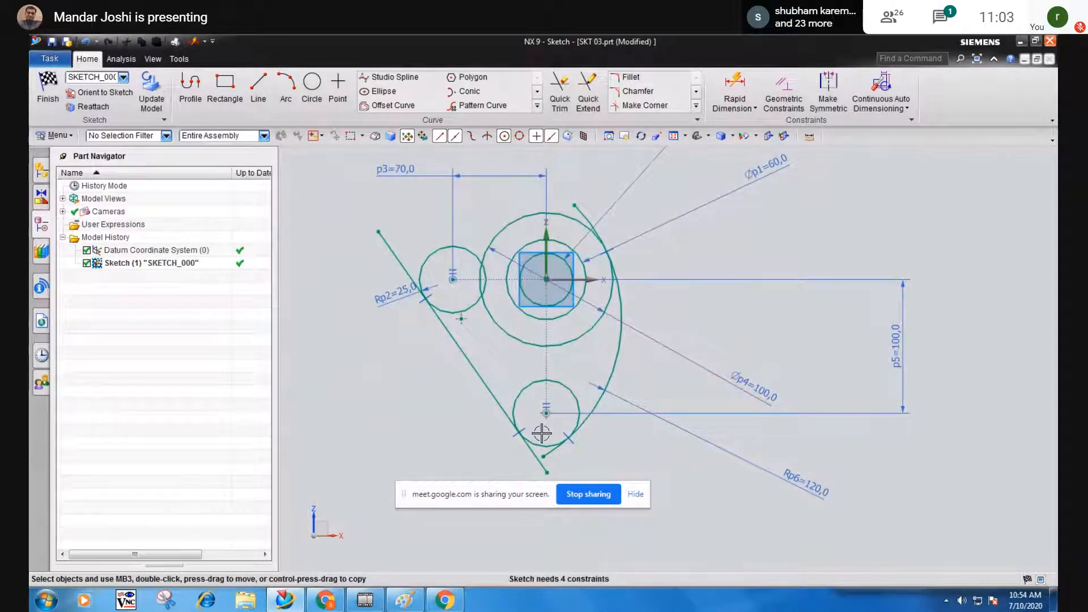
Consult the reference drawing and add an untrimmed fillet of about 25 mm radius joining the upper sides of the left circle and the 100 mm circle.
{"action": "left_click", "coordinate": [339, 596]}
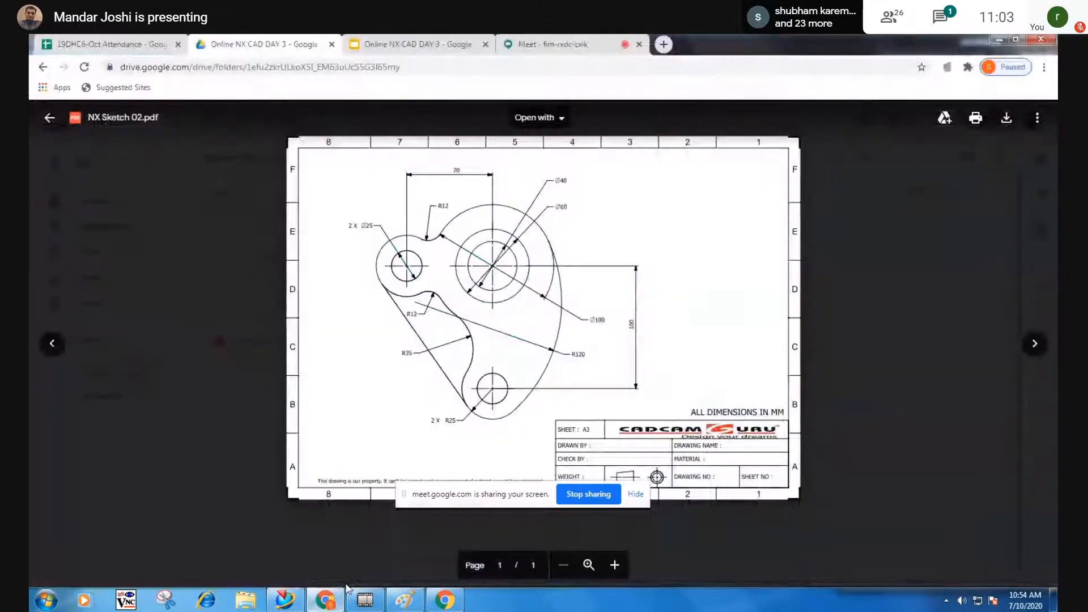
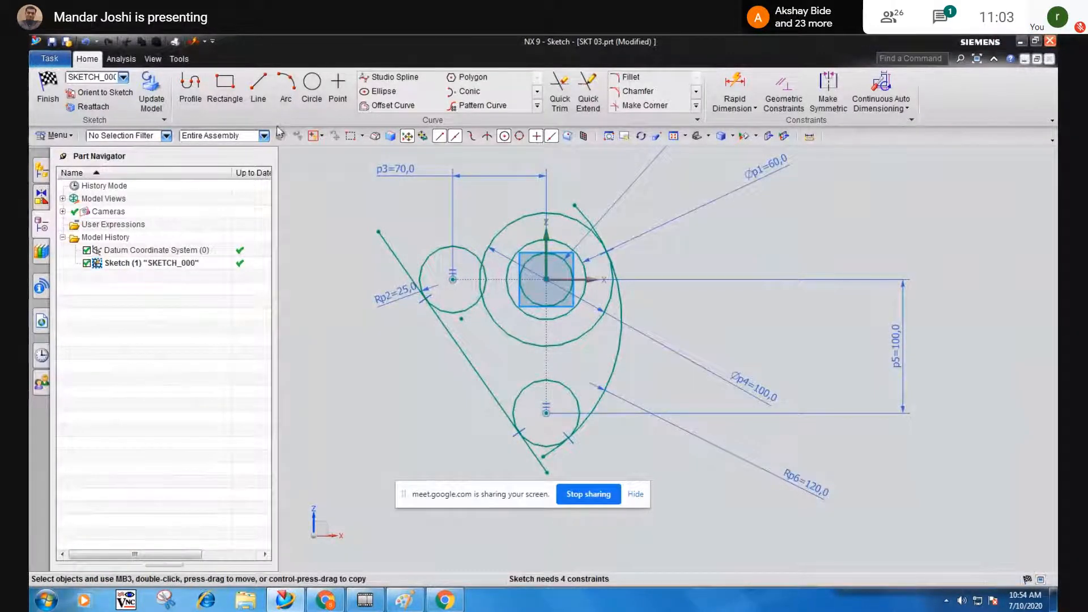
{"action": "left_click", "coordinate": [630, 78]}
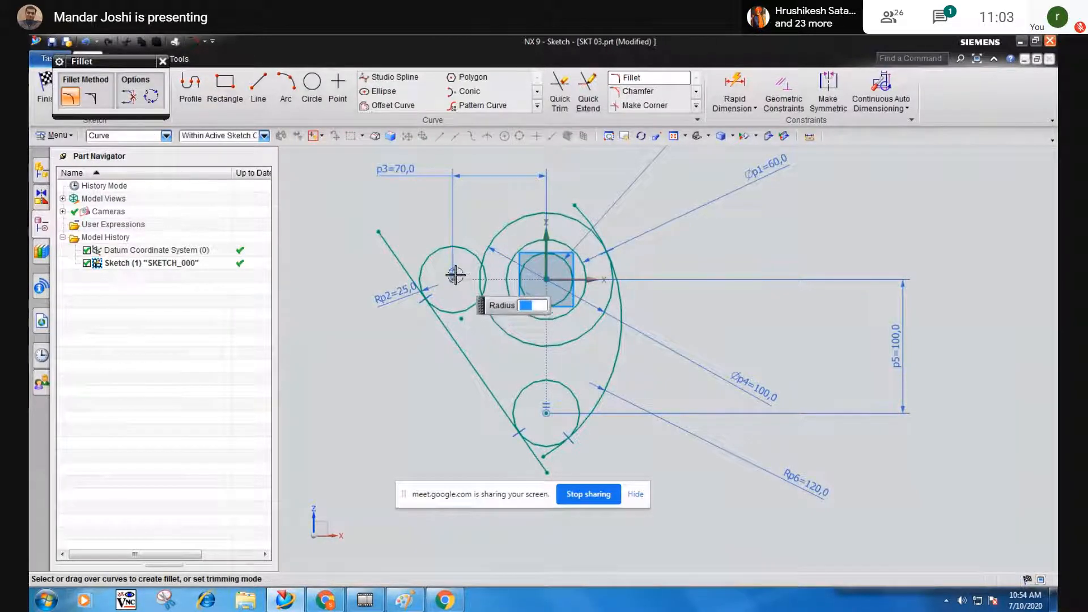
{"action": "scroll", "coordinate": [455, 273], "scroll_direction": "up", "scroll_amount": 1}
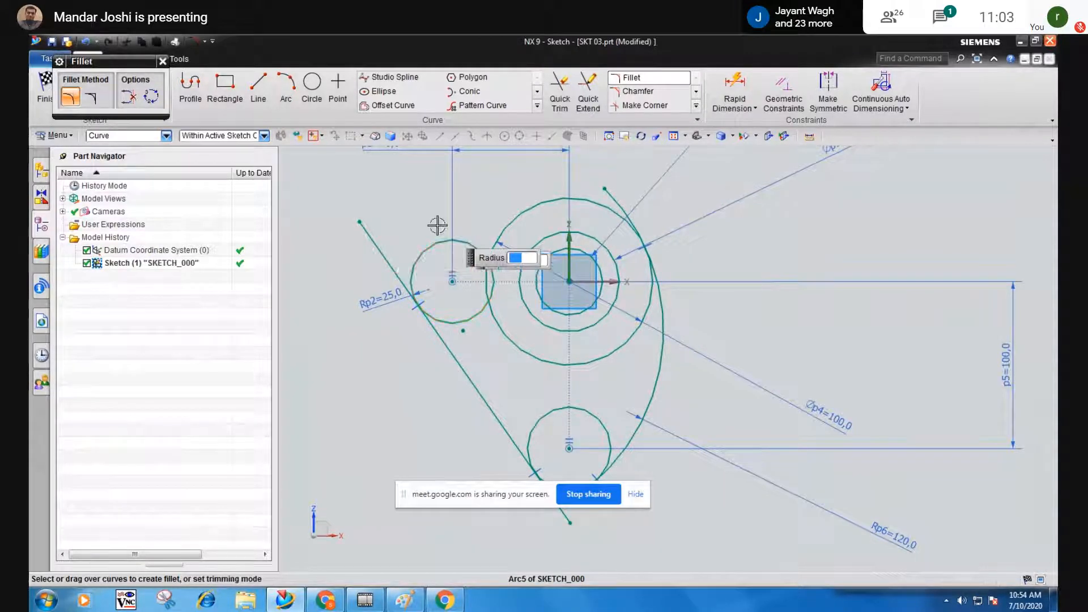
{"action": "left_click_drag", "start_coordinate": [109, 68], "coordinate": [180, 160]}
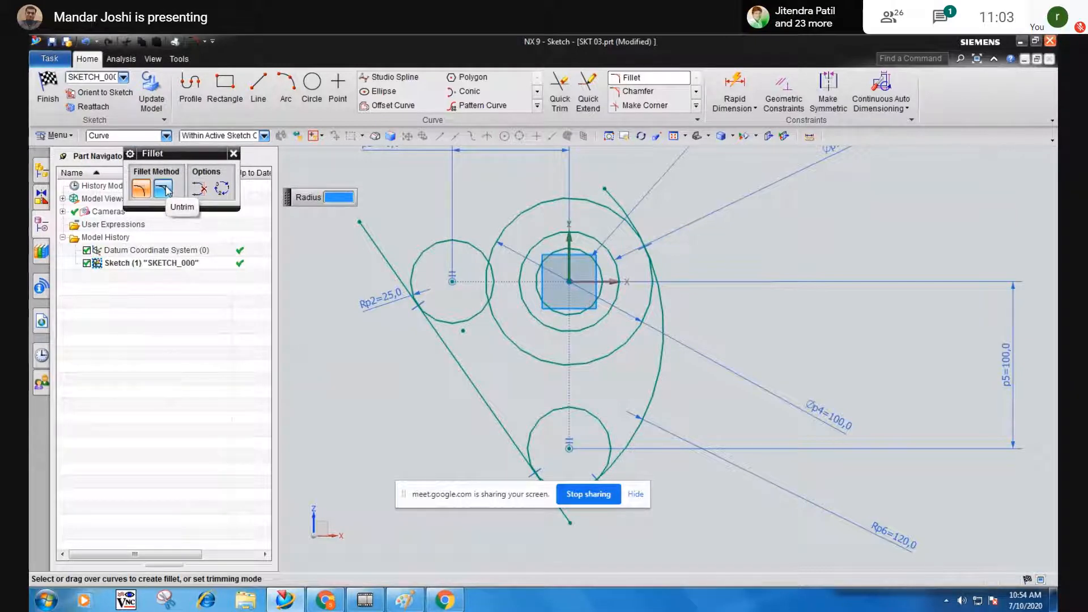
{"action": "left_click", "coordinate": [164, 189]}
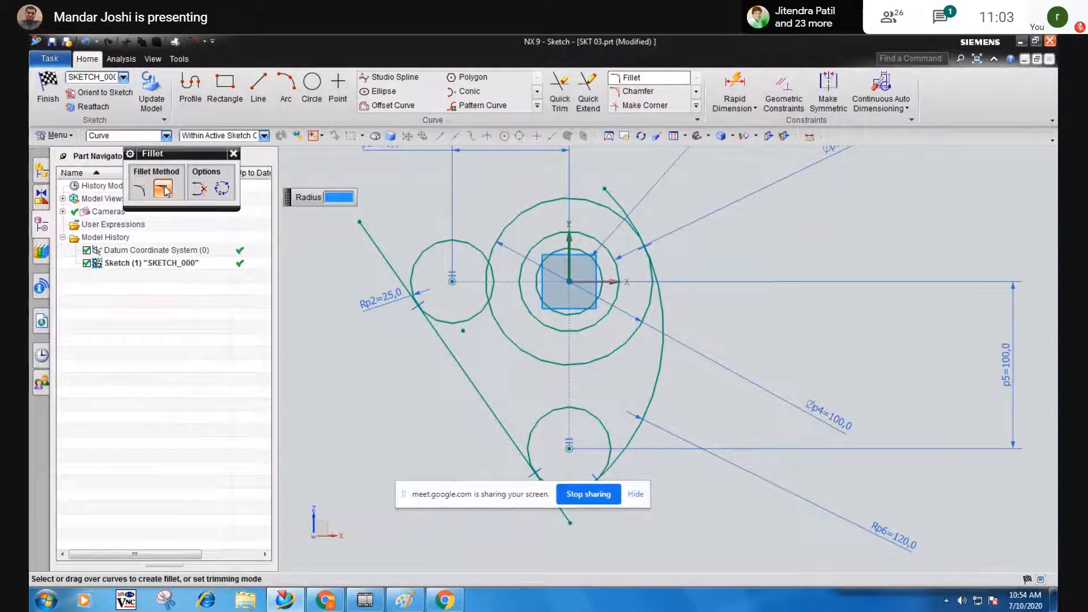
{"action": "left_click", "coordinate": [459, 240]}
{"action": "left_click", "coordinate": [496, 235]}
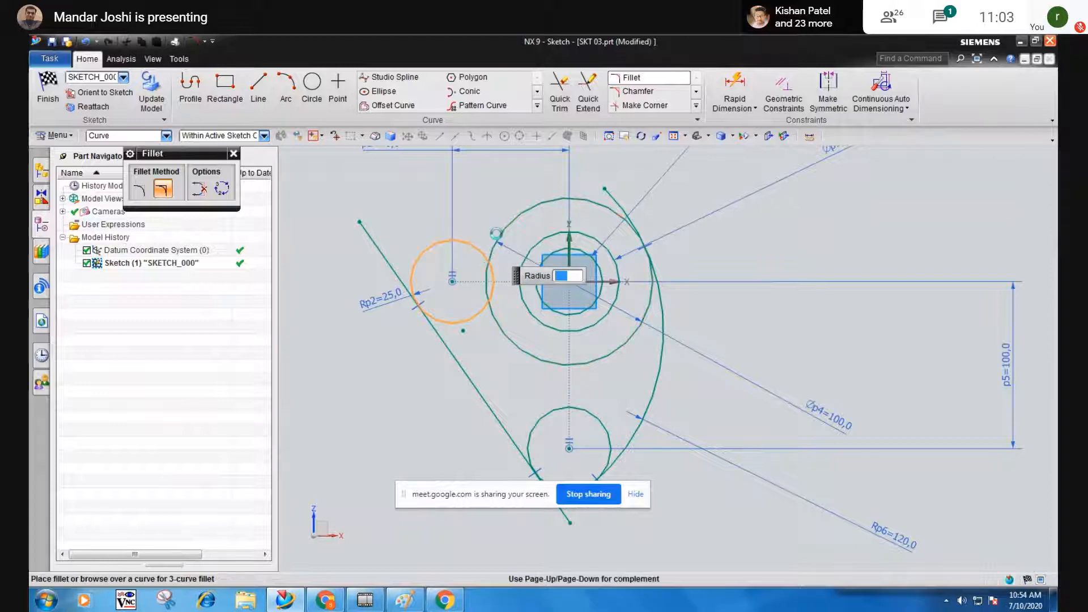
{"action": "left_click", "coordinate": [495, 236]}
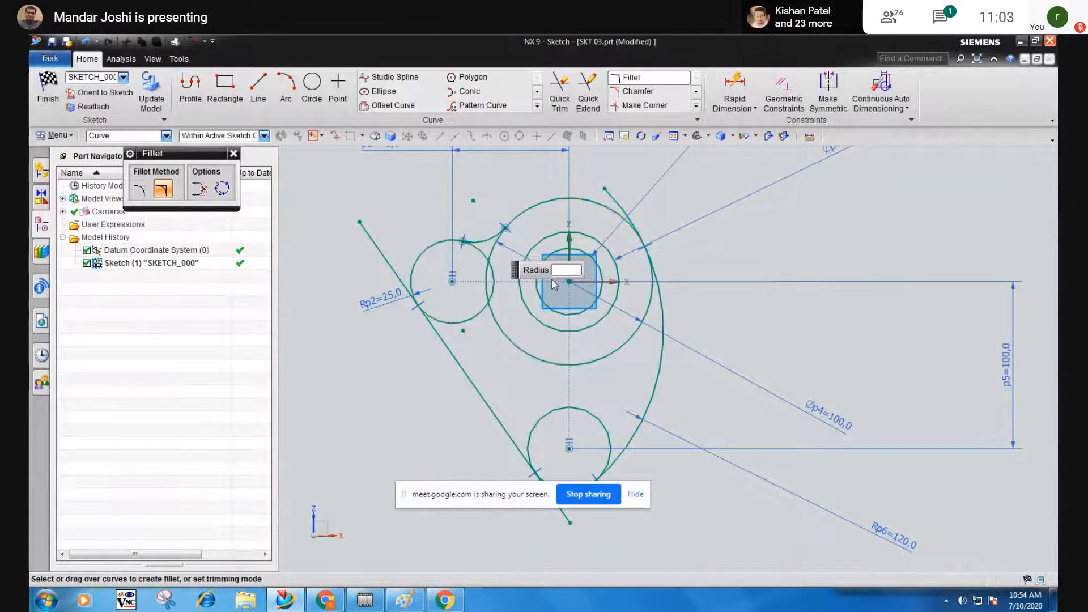
{"action": "left_click", "coordinate": [232, 154]}
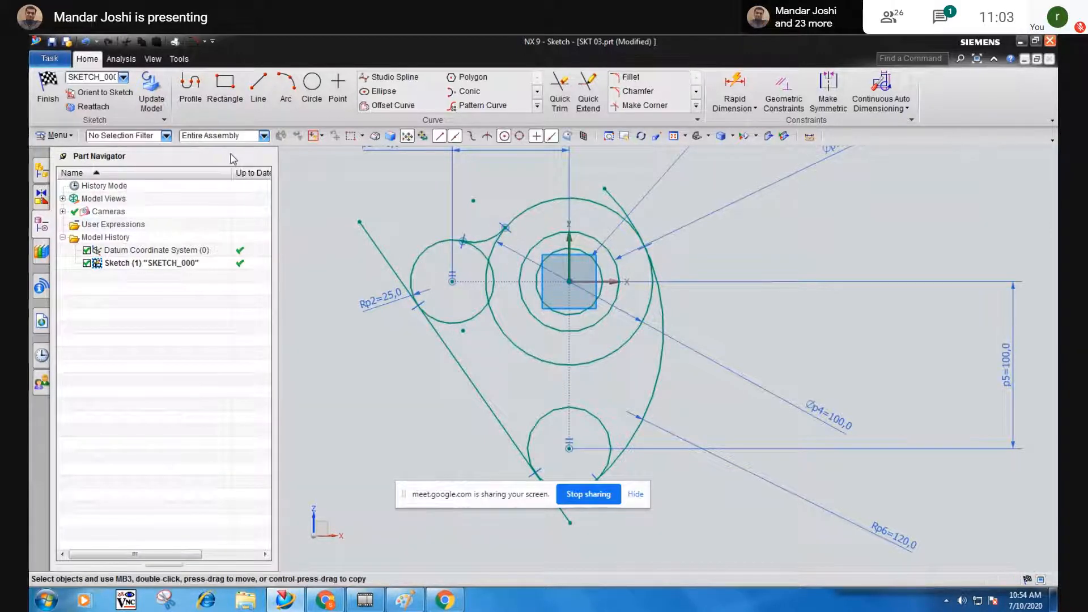
Add a radial dimension of 12 mm to the fillet between the left circle and the 100 mm circle.
{"action": "left_click", "coordinate": [734, 86]}
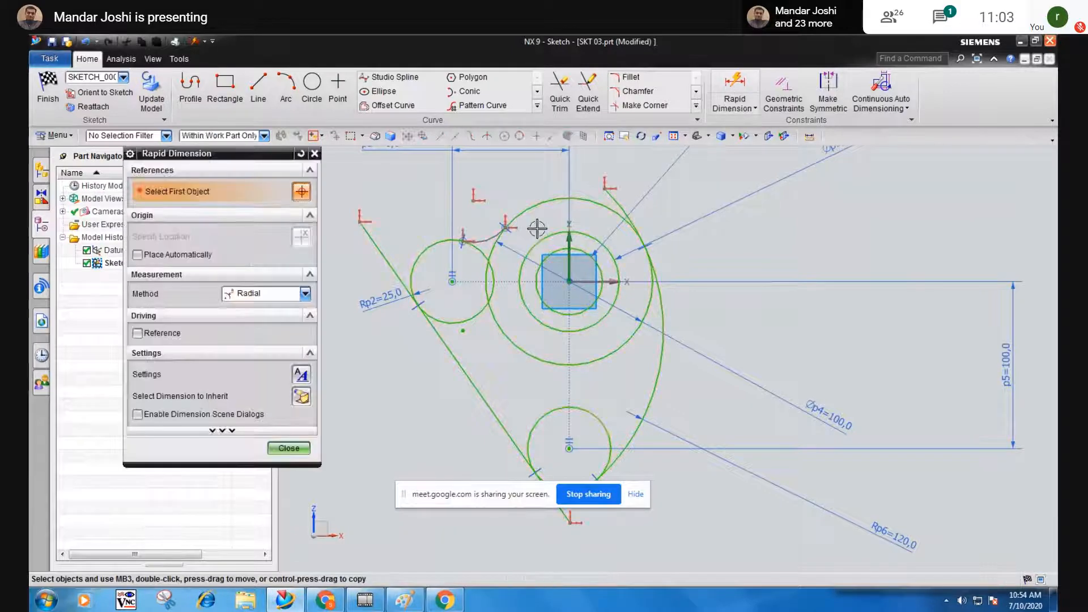
{"action": "left_click", "coordinate": [483, 237]}
{"action": "left_click", "coordinate": [499, 378]}
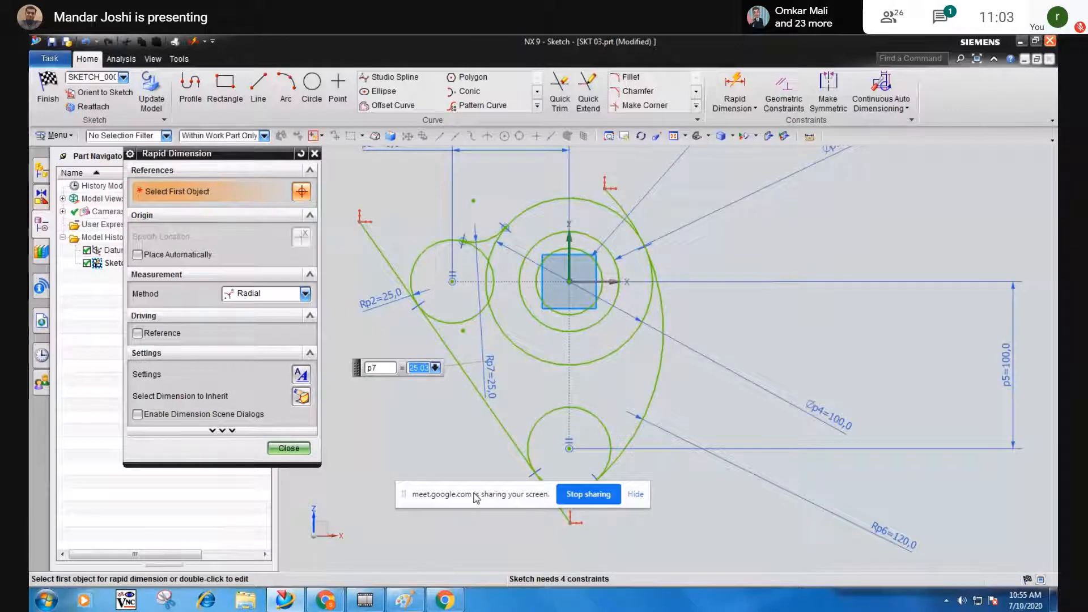
{"action": "type", "text": "12"}
{"action": "key", "text": "Return"}
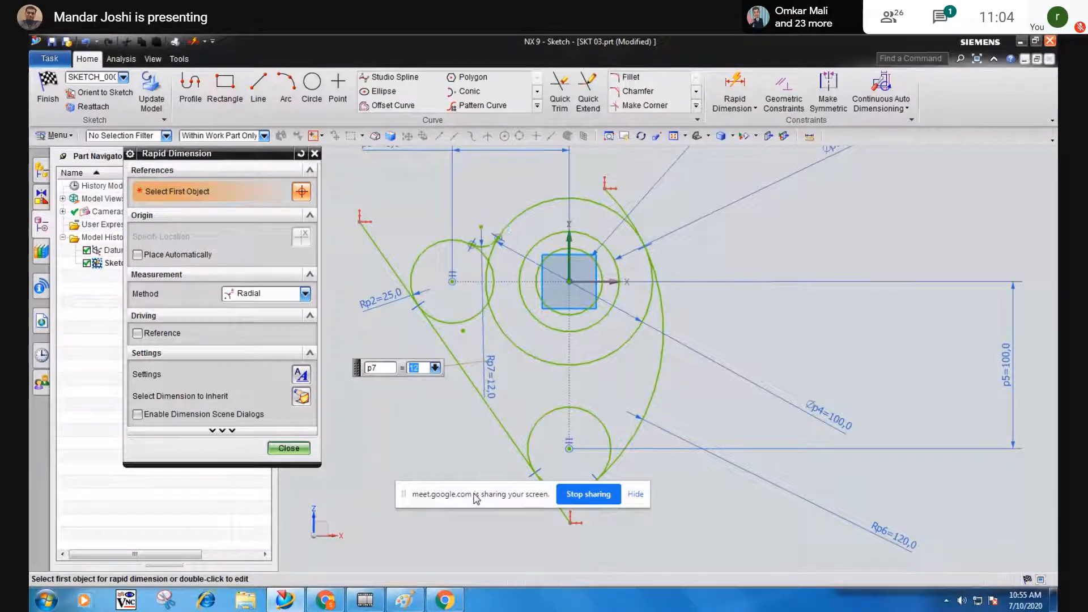
{"action": "left_click", "coordinate": [288, 448]}
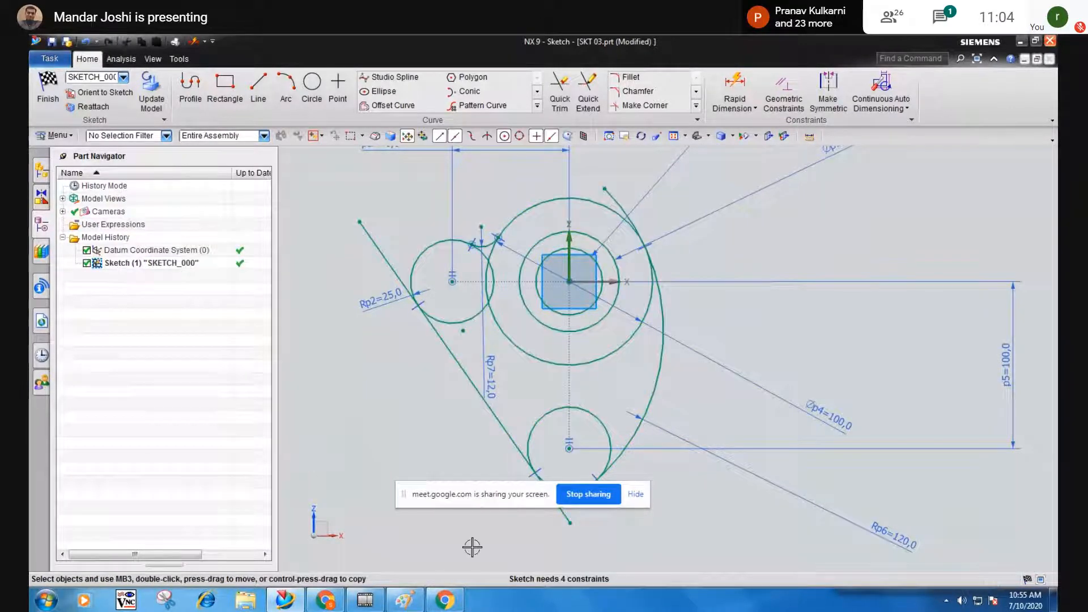
Consult the reference drawing and add an untrimmed fillet of about 37 mm radius joining the left sides of the lower circle and the 100 mm circle.
{"action": "left_click", "coordinate": [314, 604]}
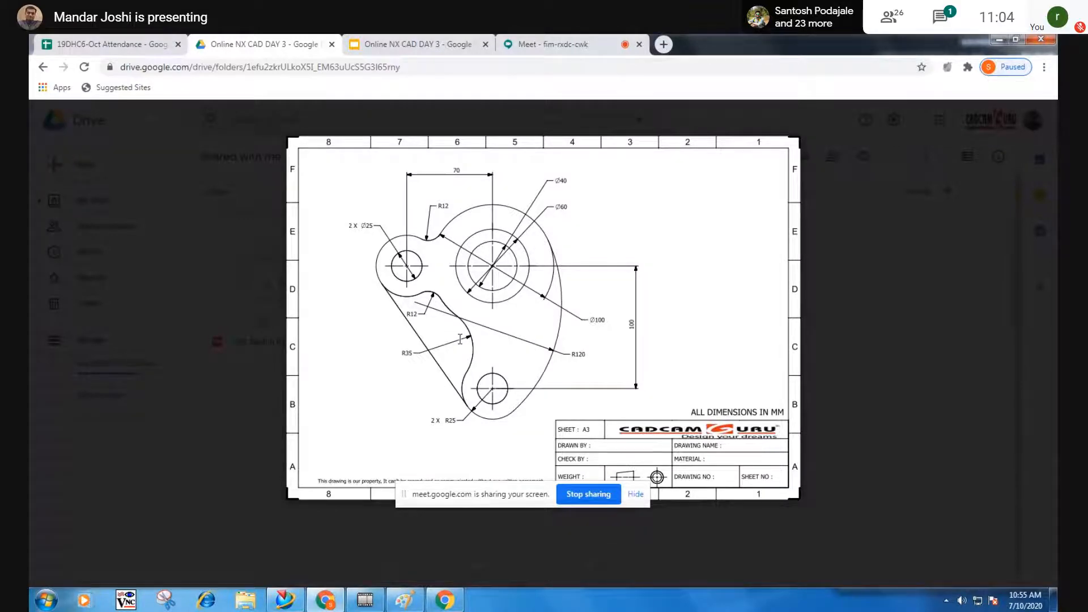
{"action": "left_click", "coordinate": [997, 39]}
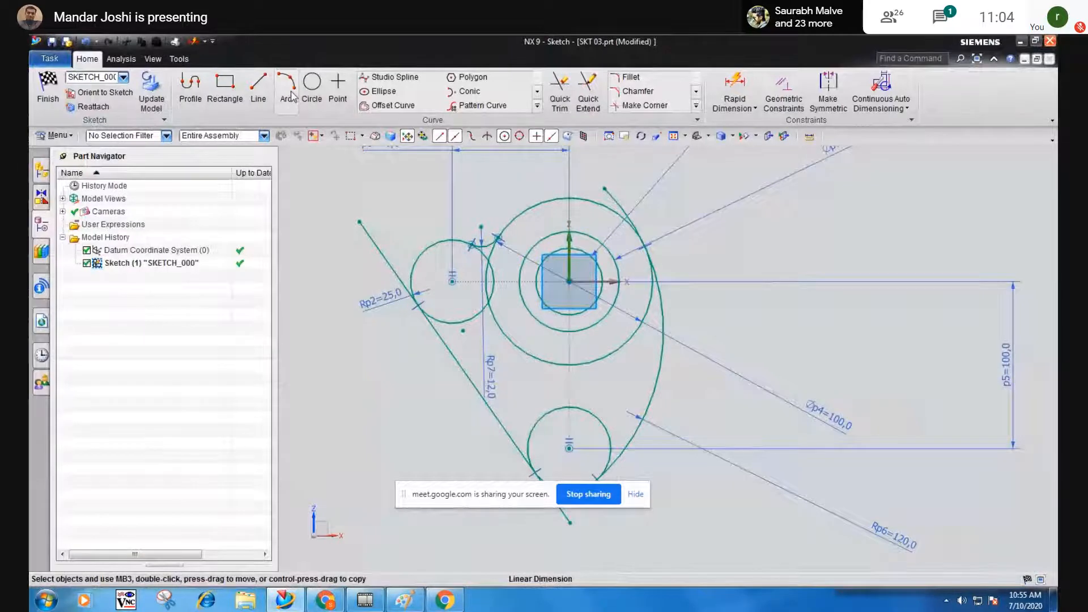
{"action": "left_click", "coordinate": [628, 77]}
{"action": "left_click", "coordinate": [535, 423]}
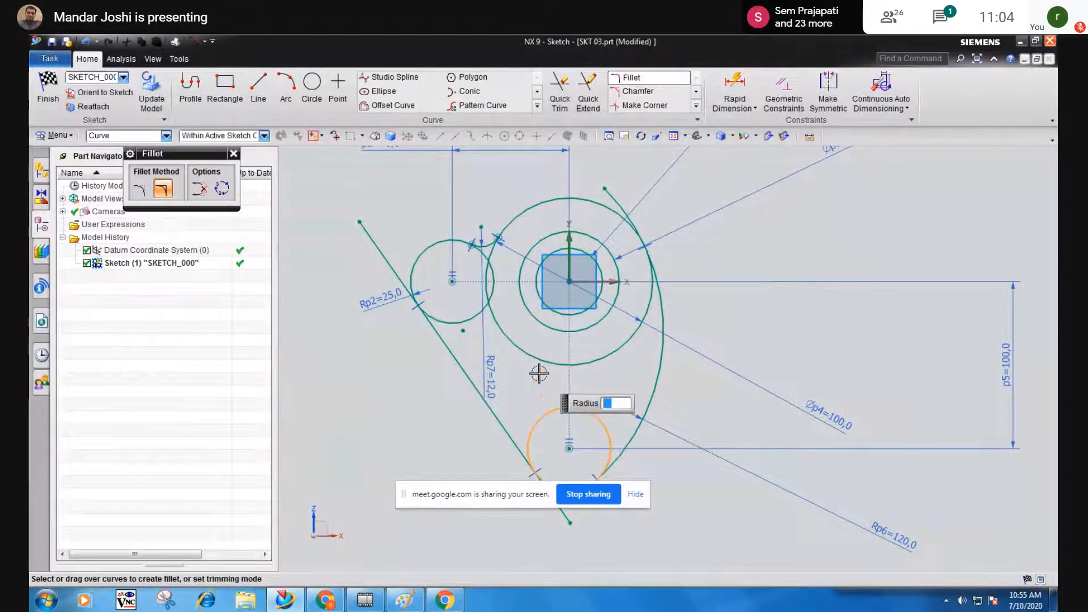
{"action": "left_click", "coordinate": [529, 355]}
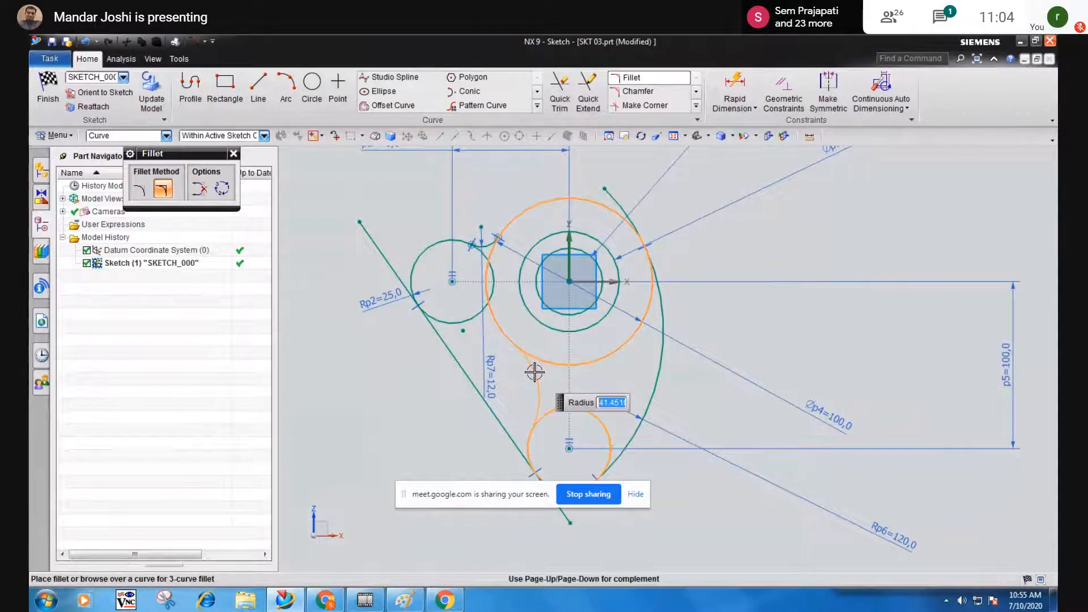
{"action": "left_click", "coordinate": [538, 408]}
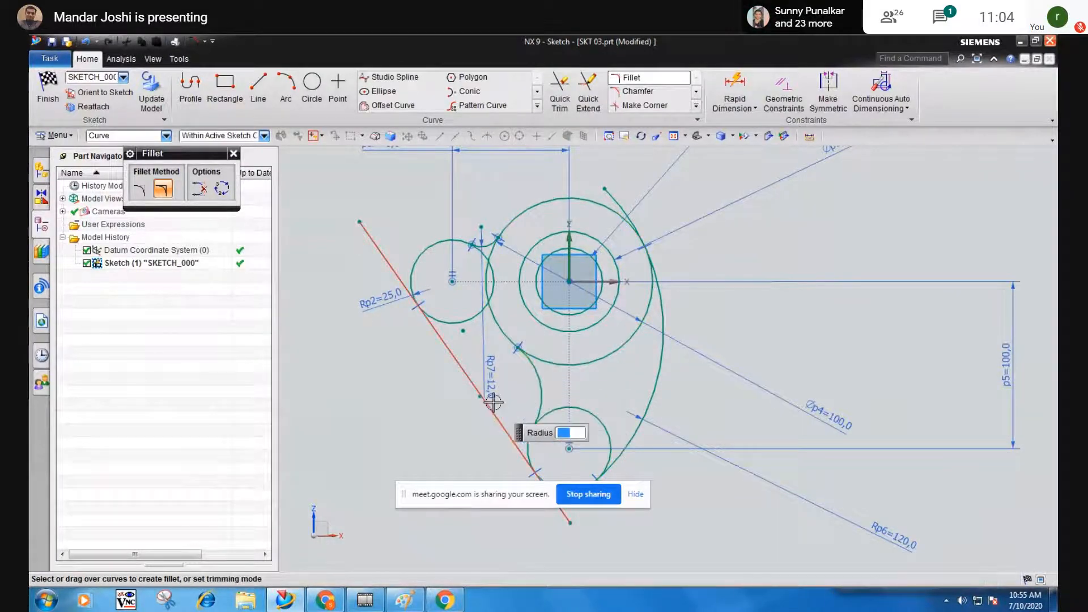
{"action": "key", "text": "Escape"}
Add a radial dimension of 35 mm to the fillet above the lower circle and check the reference drawing in the browser.
{"action": "left_click", "coordinate": [736, 90]}
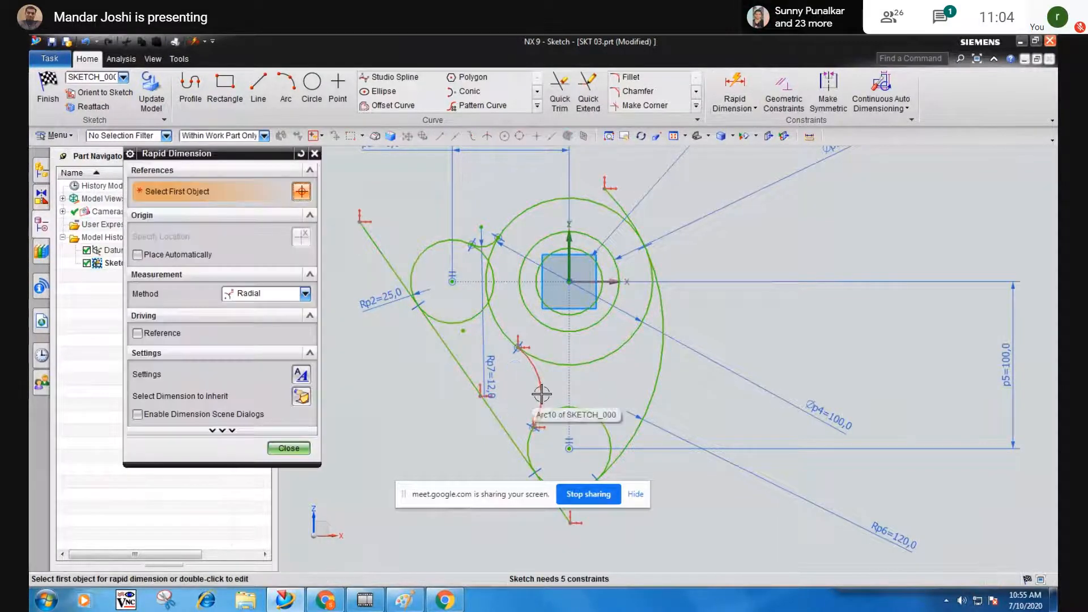
{"action": "left_click", "coordinate": [528, 365]}
{"action": "left_click", "coordinate": [769, 354]}
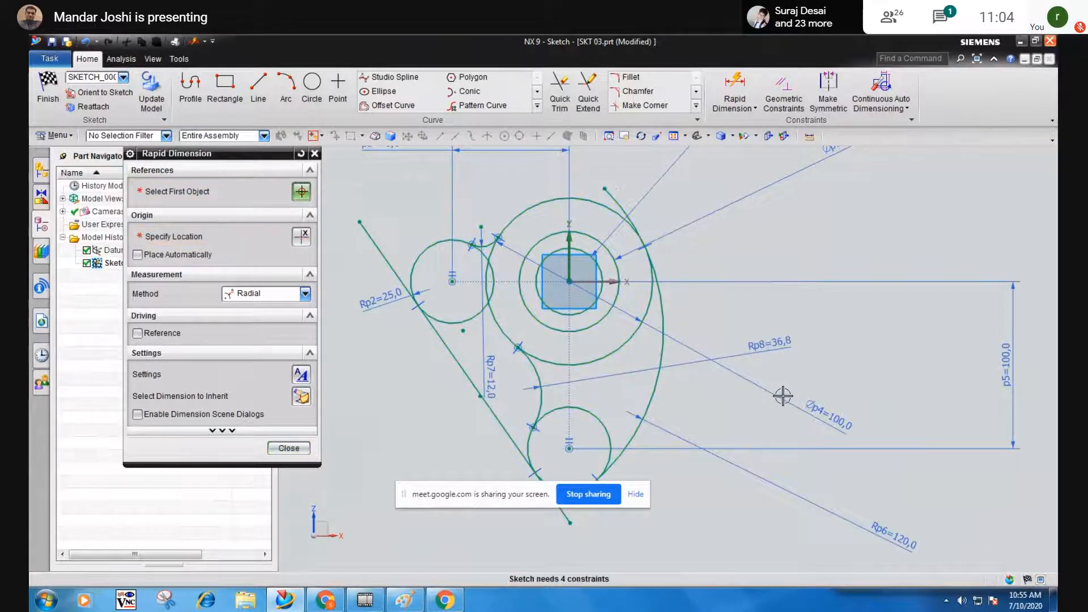
{"action": "type", "text": "35"}
{"action": "key", "text": "Return"}
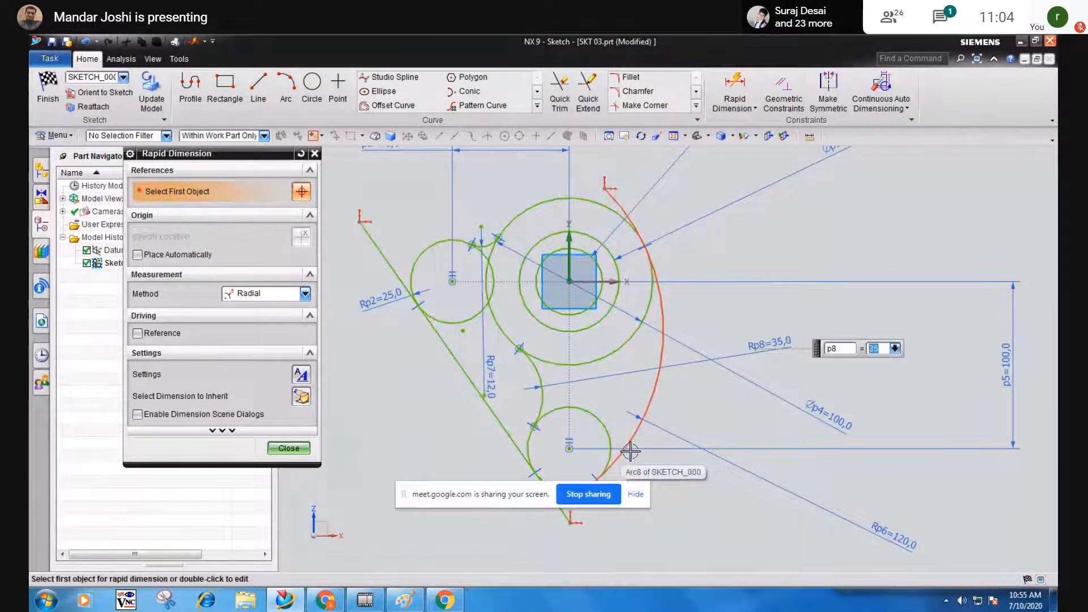
{"action": "left_click", "coordinate": [289, 447]}
{"action": "left_click", "coordinate": [329, 601]}
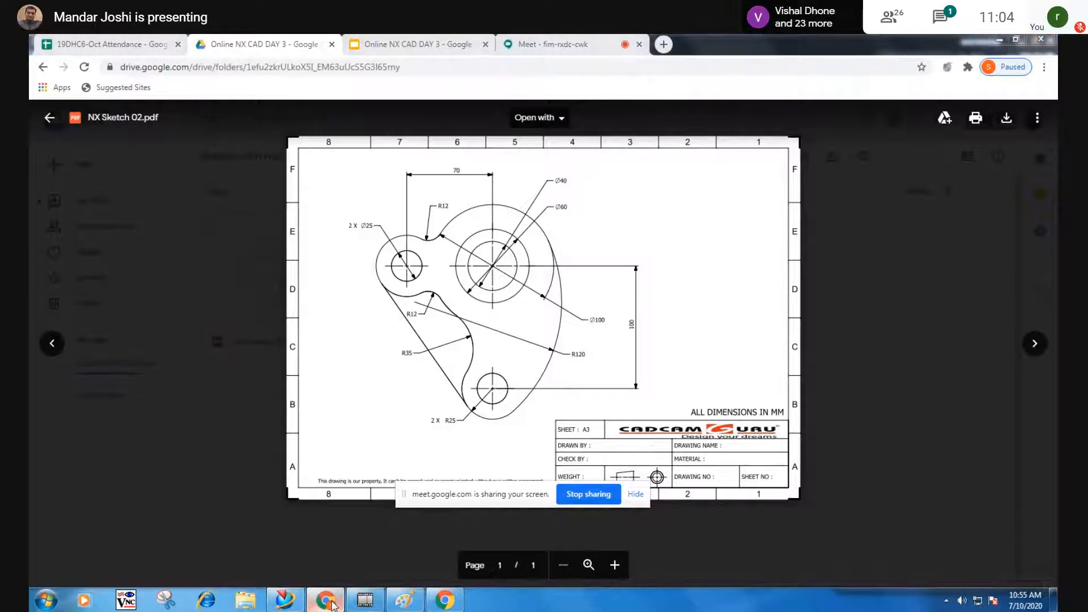
{"action": "left_click", "coordinate": [328, 601]}
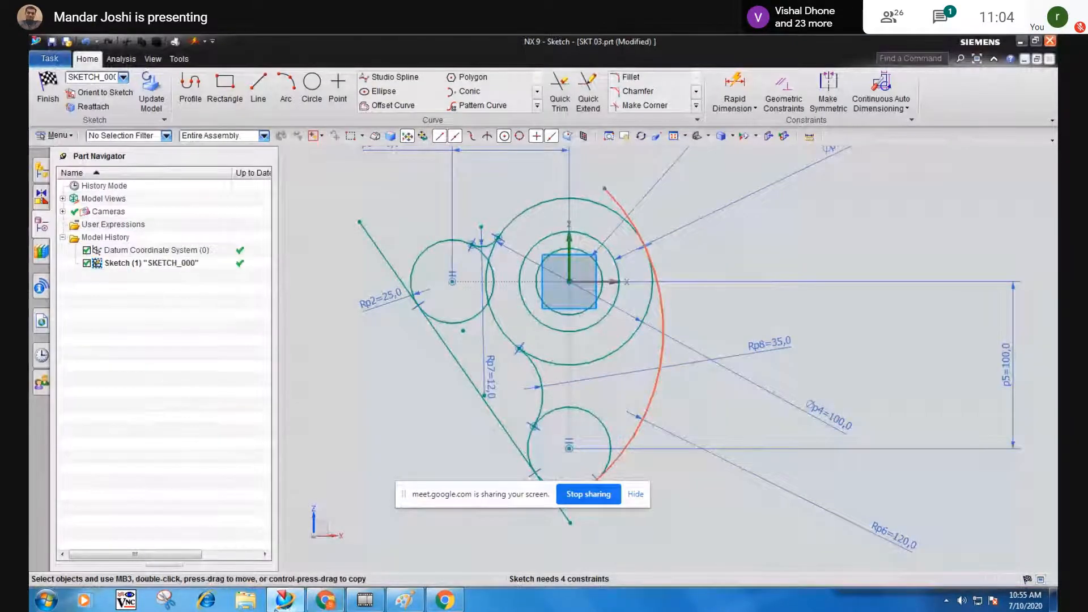
Trim the ends of the slanted tangent line and the 120 mm arc that overshoot the lower circle.
{"action": "mouse_move", "coordinate": [276, 608]}
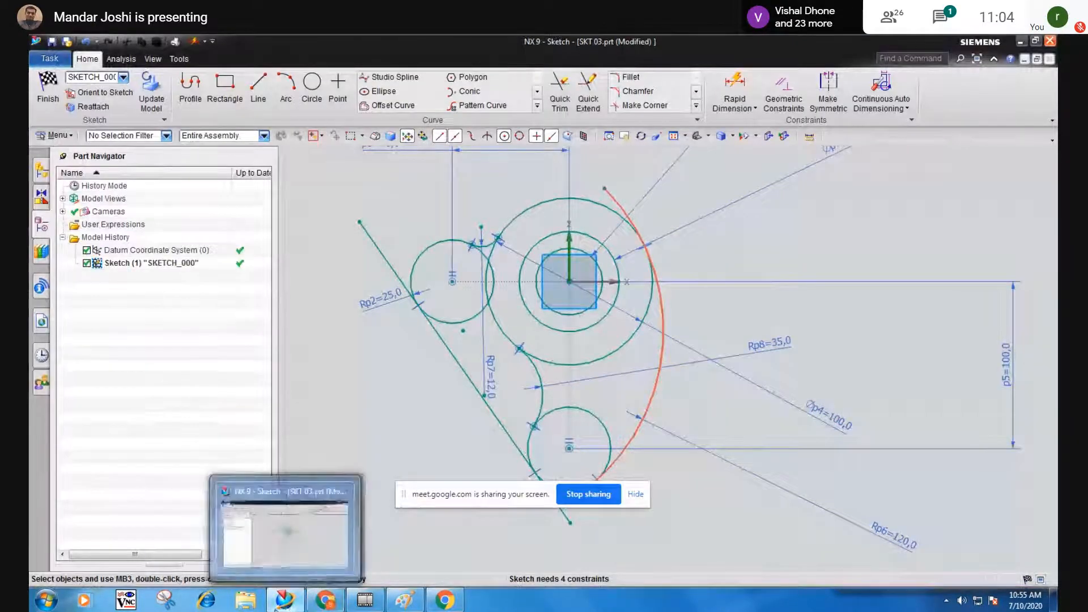
{"action": "left_click", "coordinate": [794, 241]}
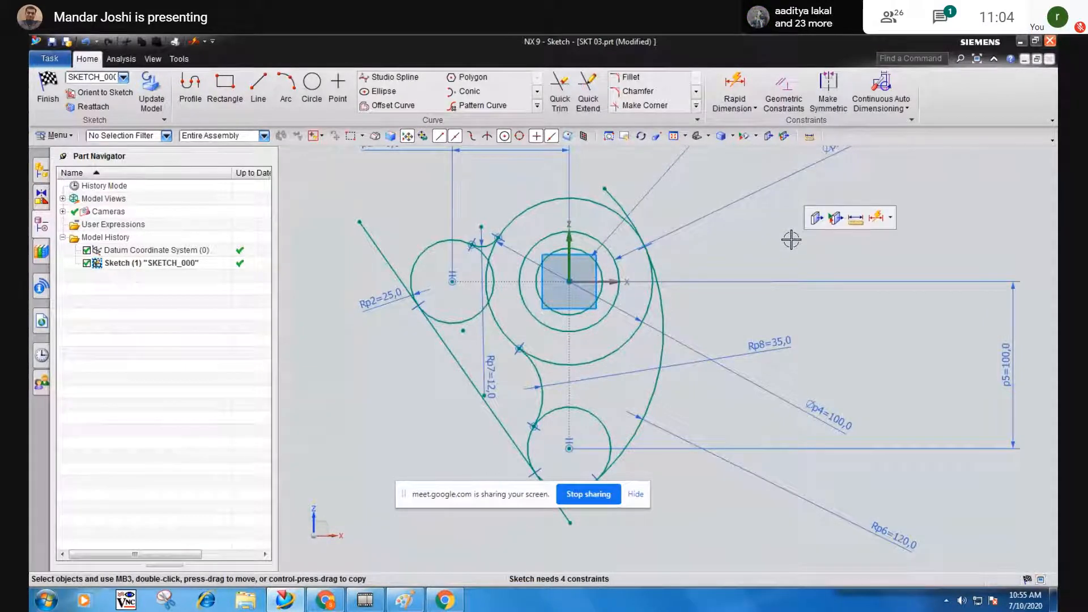
{"action": "left_click", "coordinate": [561, 90]}
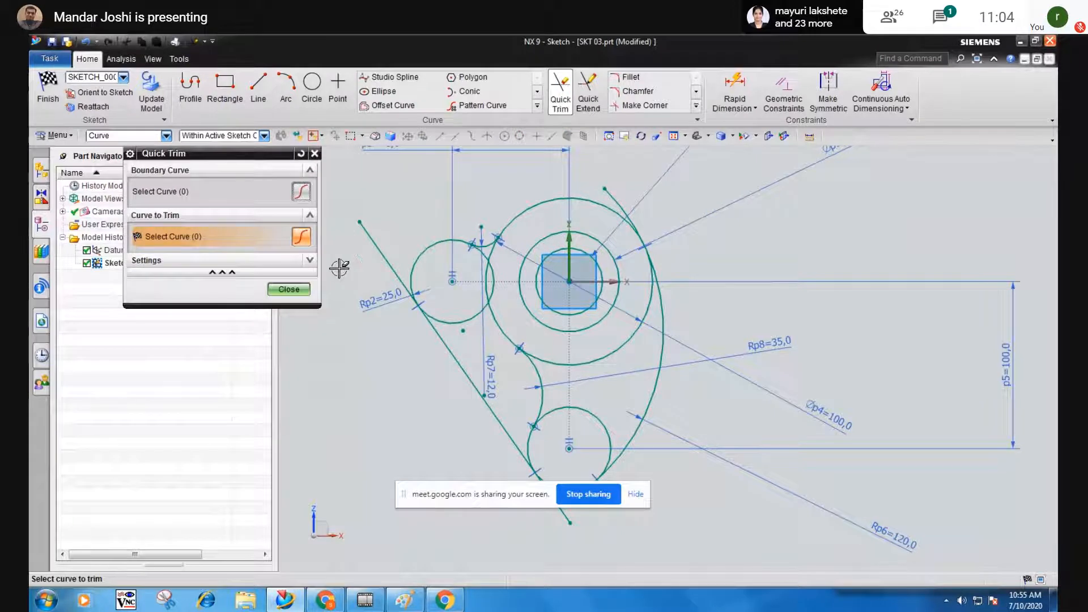
{"action": "scroll", "coordinate": [547, 387], "scroll_direction": "up", "scroll_amount": 2}
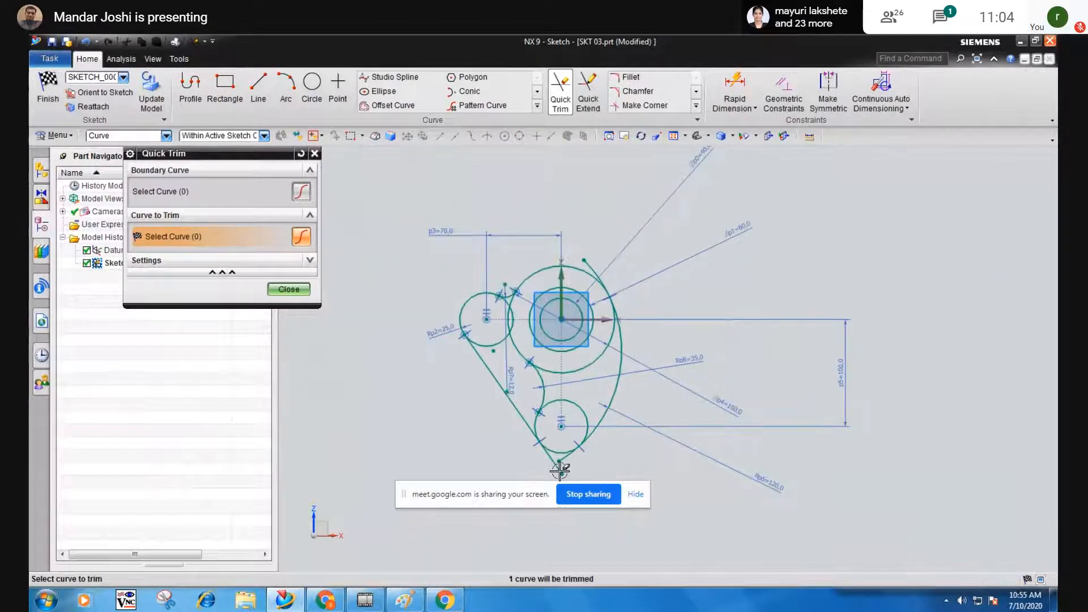
{"action": "left_click_drag", "start_coordinate": [408, 491], "coordinate": [383, 575]}
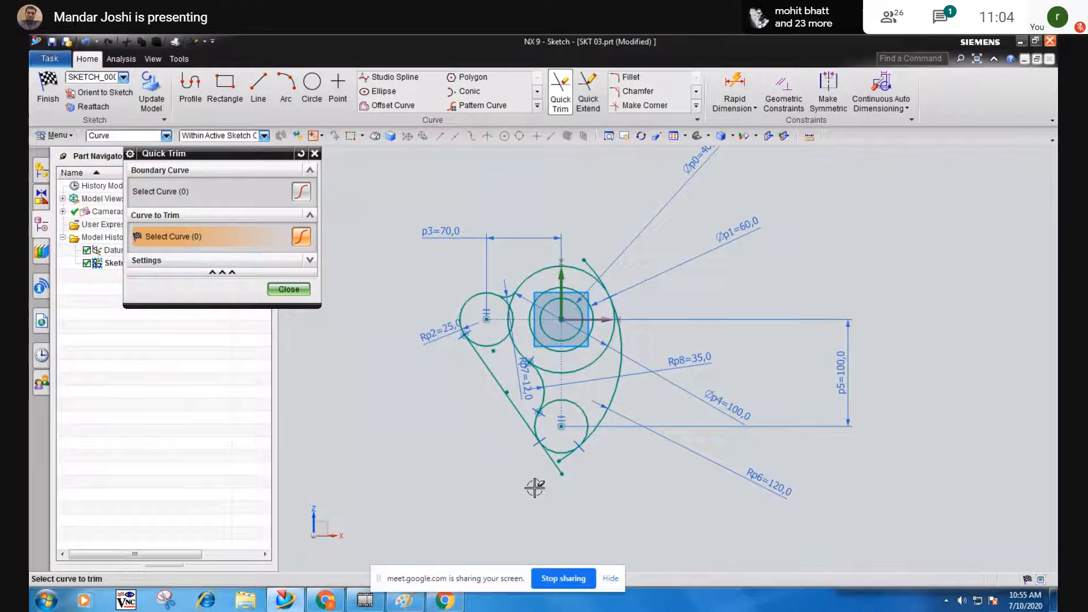
{"action": "scroll", "coordinate": [536, 489], "scroll_direction": "down", "scroll_amount": 3}
{"action": "left_click_drag", "start_coordinate": [603, 432], "coordinate": [581, 412]}
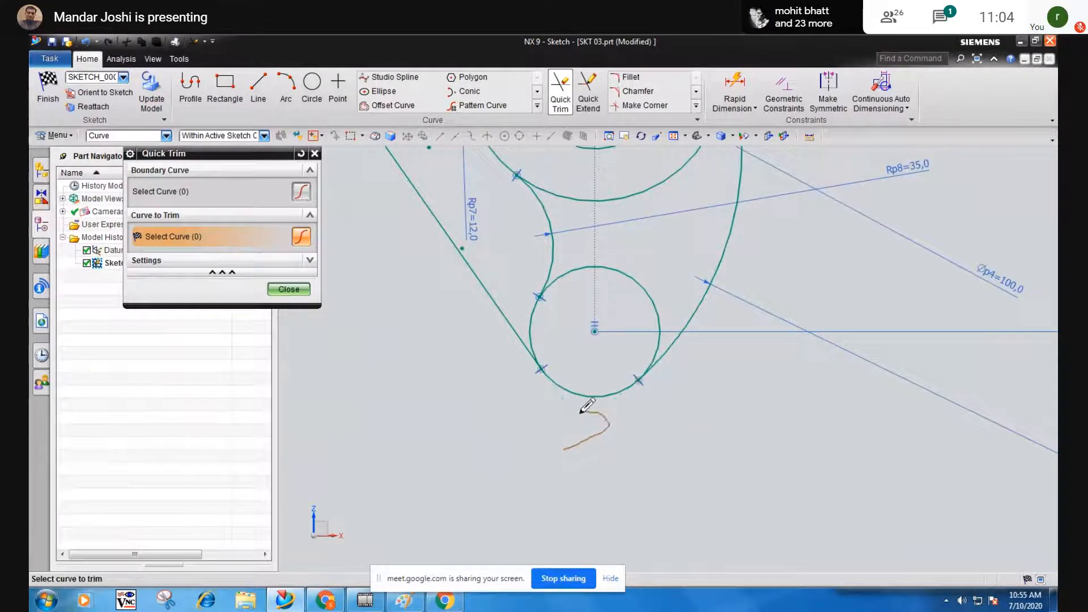
{"action": "scroll", "coordinate": [526, 426], "scroll_direction": "up", "scroll_amount": 3}
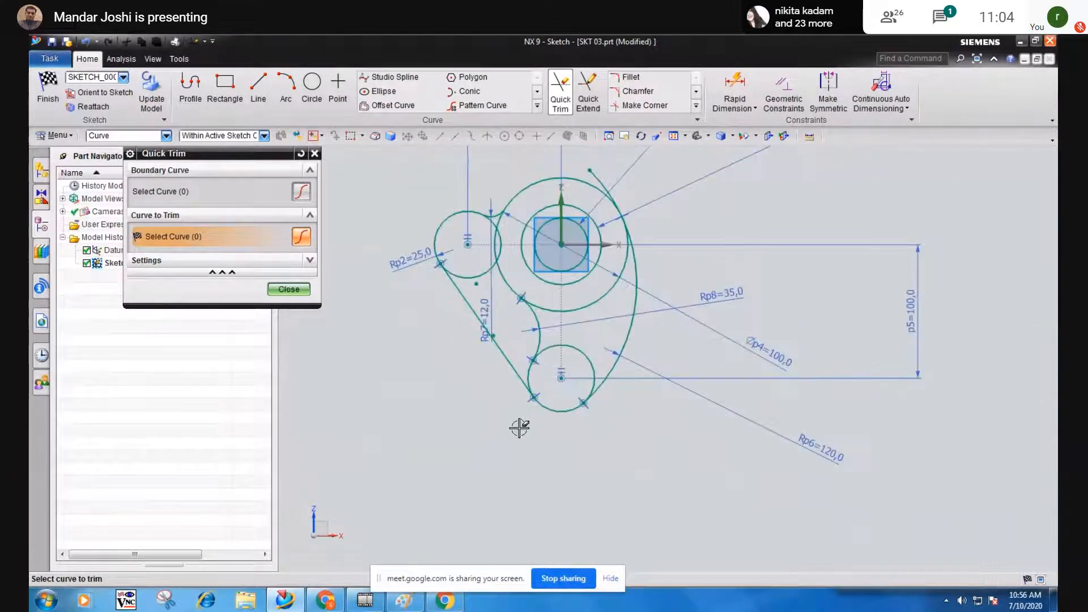
Consult the reference drawing and trim the upper end of the 120 mm arc beyond its tangency with the 100 mm circle.
{"action": "left_click", "coordinate": [321, 602]}
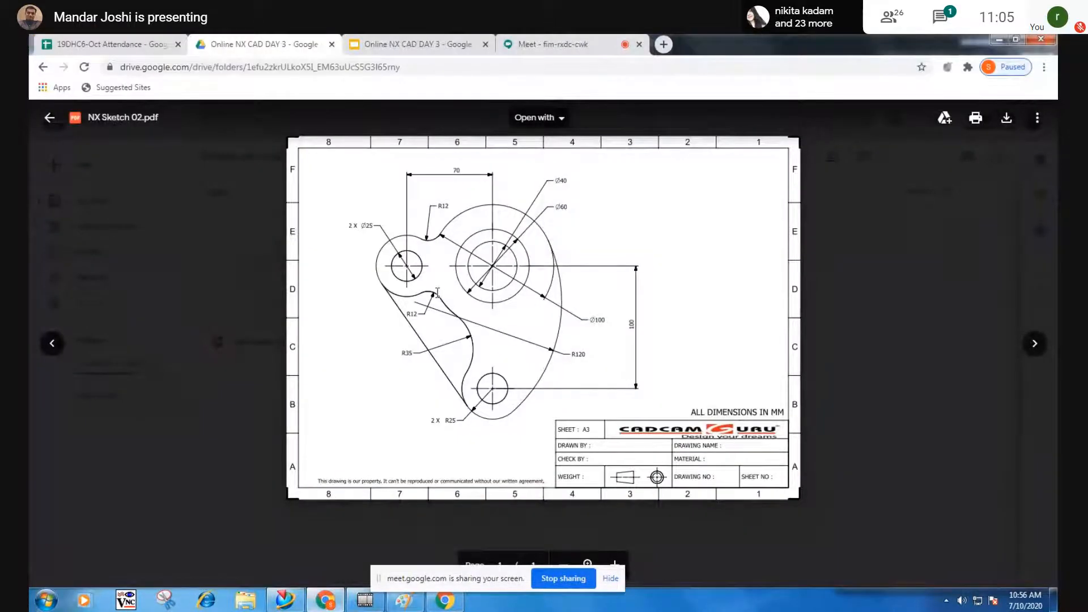
{"action": "left_click", "coordinate": [996, 43]}
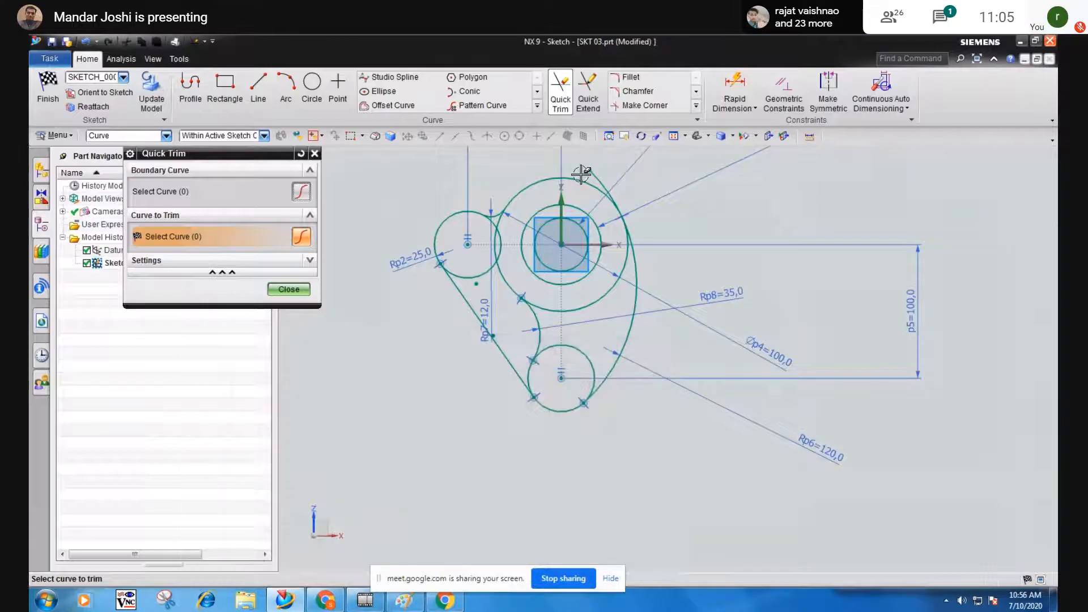
{"action": "scroll", "coordinate": [607, 187], "scroll_direction": "up", "scroll_amount": 5}
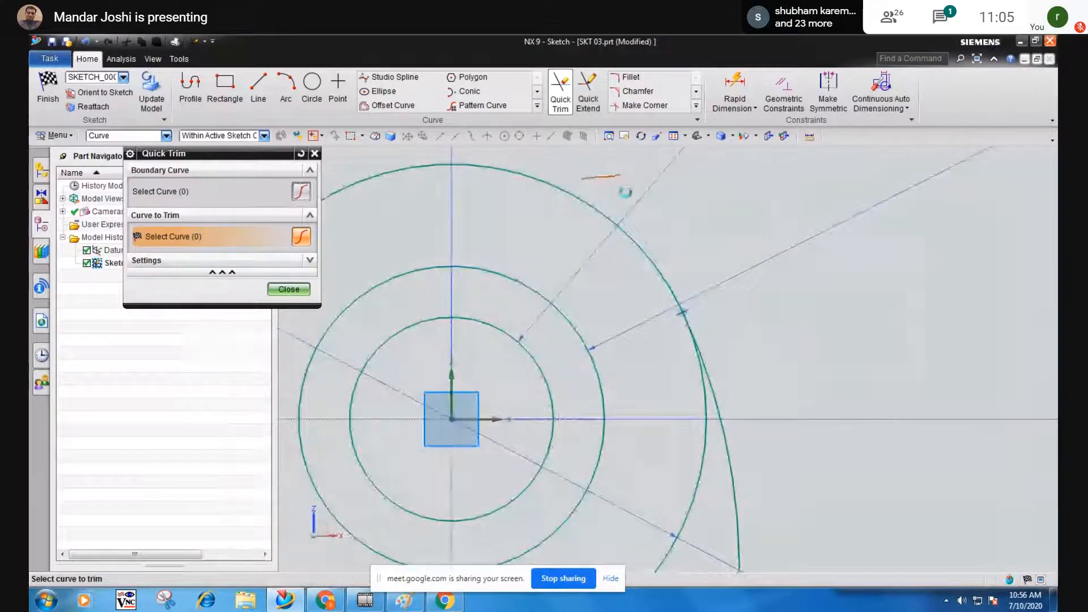
{"action": "scroll", "coordinate": [623, 193], "scroll_direction": "down", "scroll_amount": 3}
Trim the overlapping arcs where the left circle and the 100 mm circle cross below the 12 mm fillet.
{"action": "scroll", "coordinate": [485, 328], "scroll_direction": "up", "scroll_amount": 2}
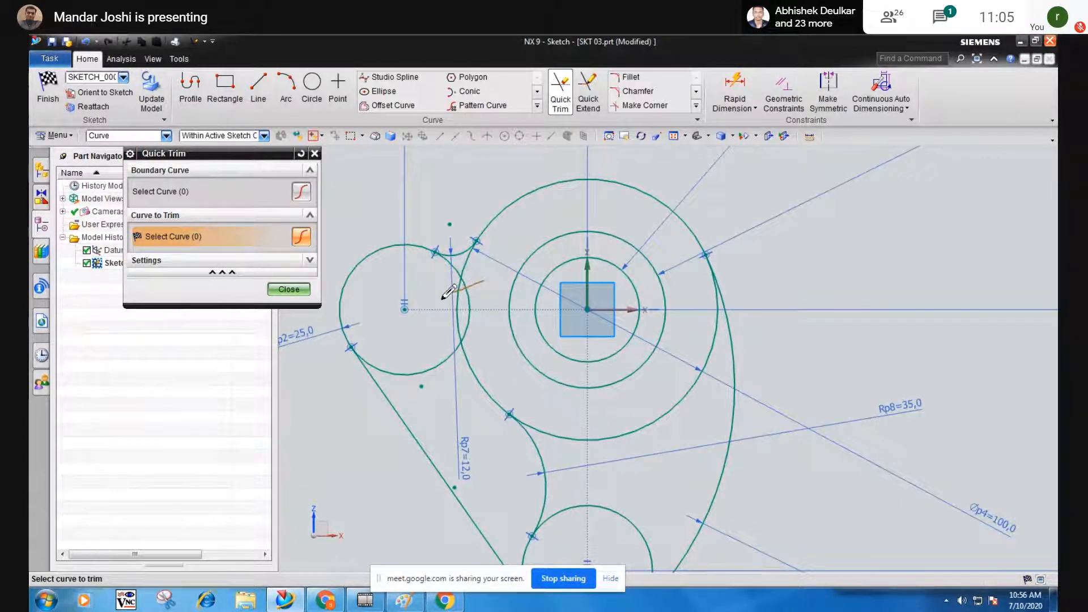
{"action": "mouse_move", "coordinate": [443, 299]}
{"action": "left_mouse_down"}
{"action": "mouse_move", "coordinate": [468, 272]}
{"action": "mouse_move", "coordinate": [464, 289]}
{"action": "left_mouse_up"}
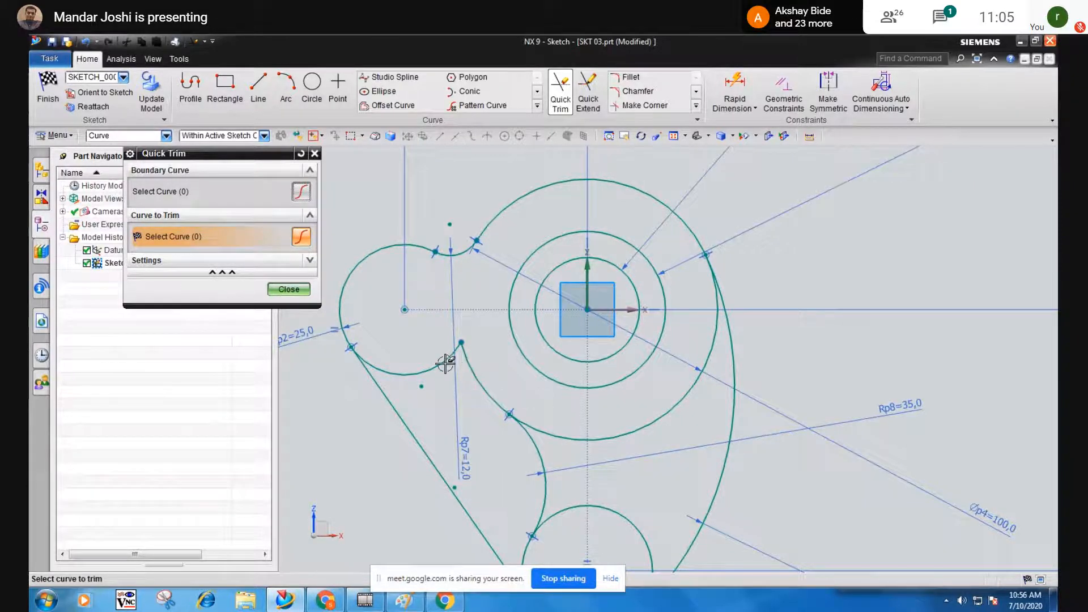
{"action": "left_click", "coordinate": [291, 290]}
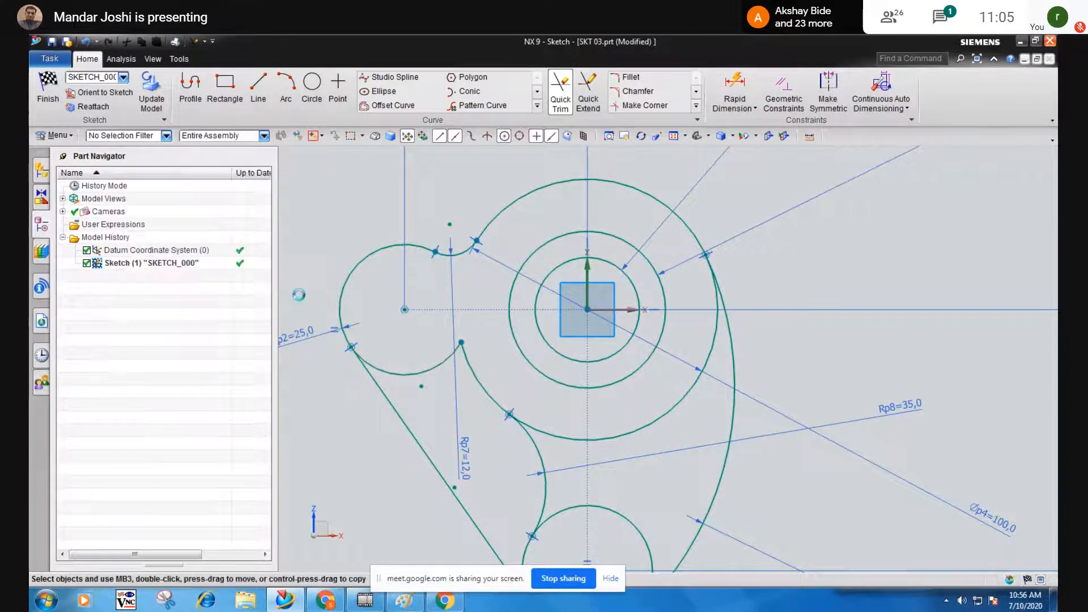
Add an untrimmed fillet joining the lower side of the left circle and the 100 mm circle.
{"action": "left_click", "coordinate": [647, 80]}
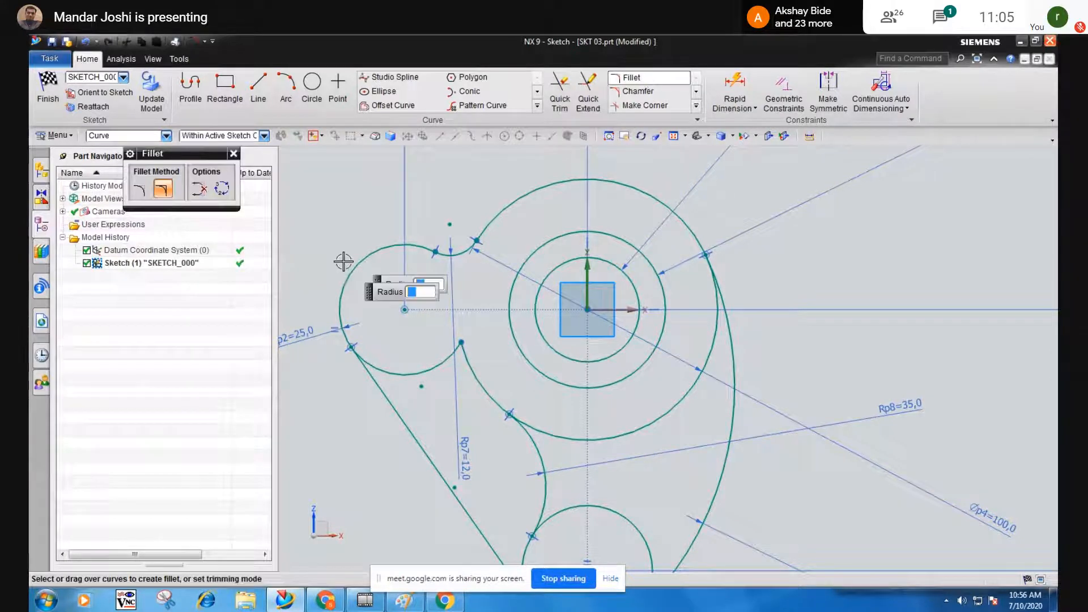
{"action": "left_click", "coordinate": [430, 368]}
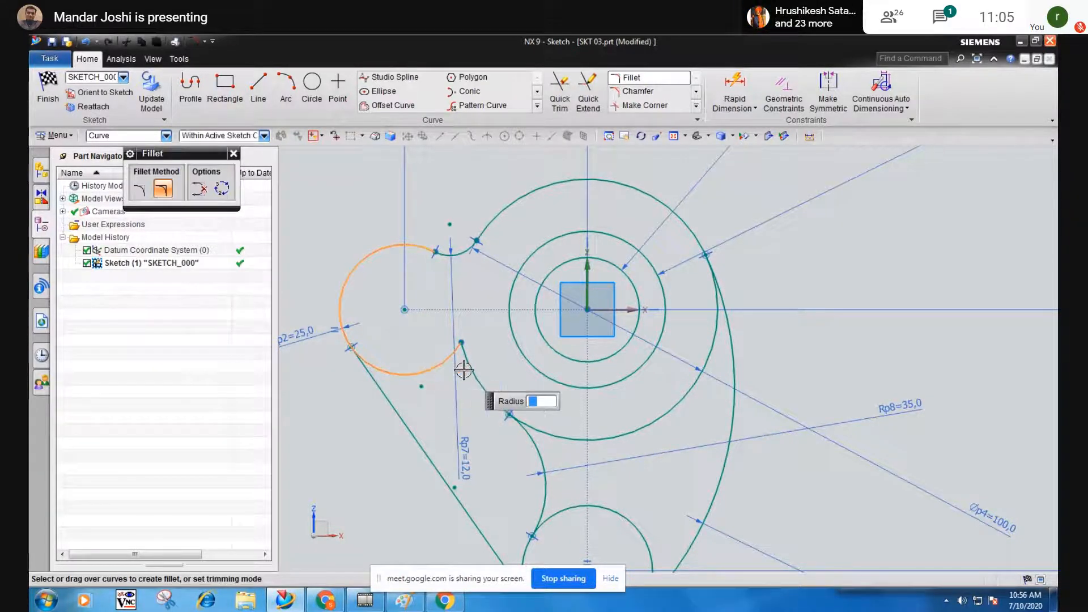
{"action": "left_click", "coordinate": [461, 372]}
{"action": "left_click", "coordinate": [460, 370]}
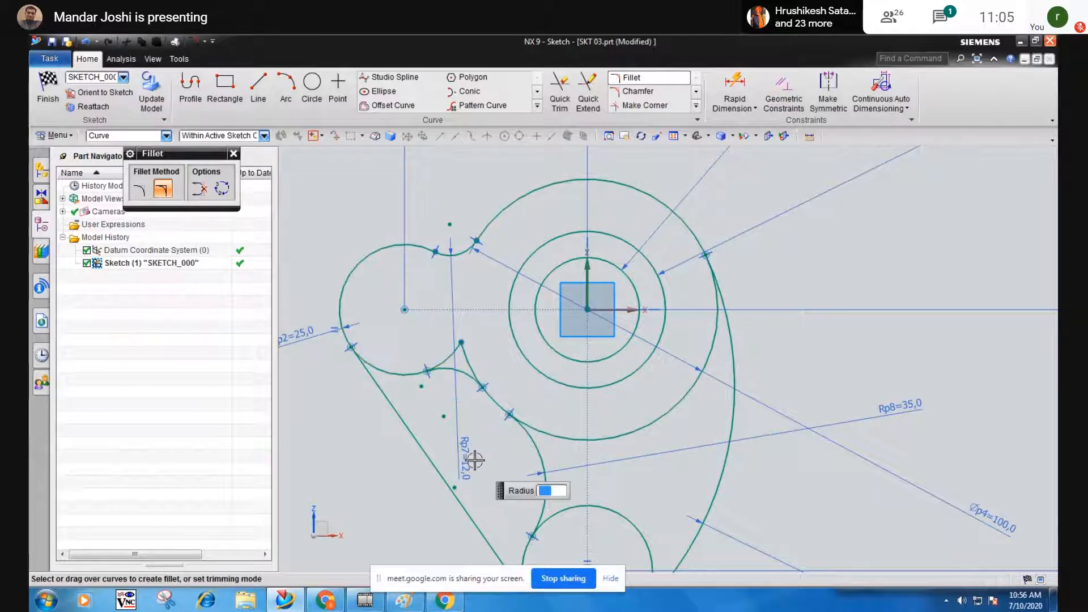
{"action": "key", "text": "Escape"}
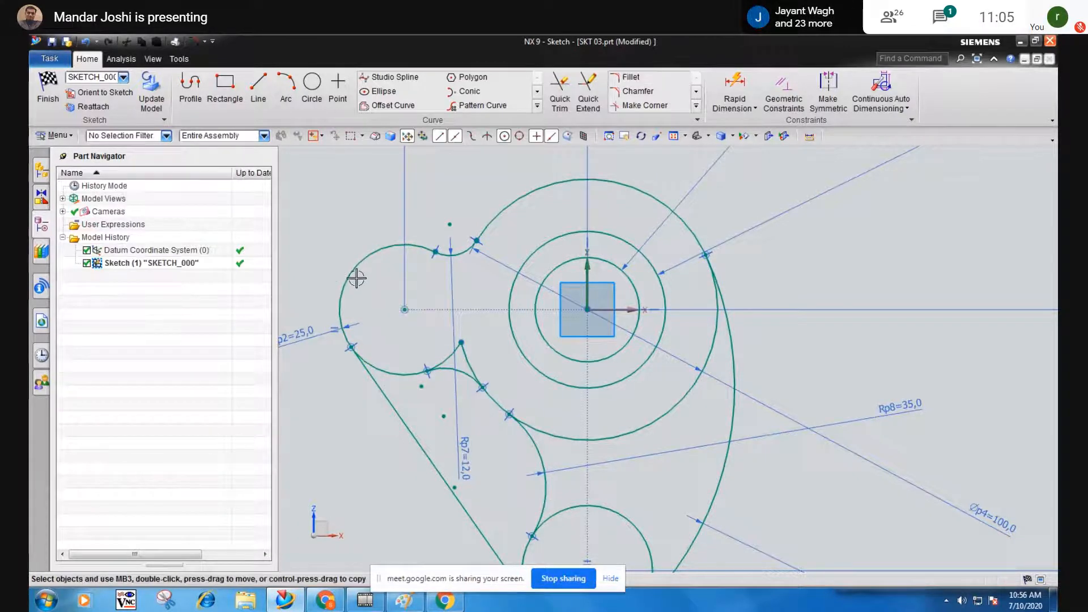
Apply an Equal Radius constraint between the upper 12 mm fillet and the new lower fillet.
{"action": "left_click", "coordinate": [781, 90]}
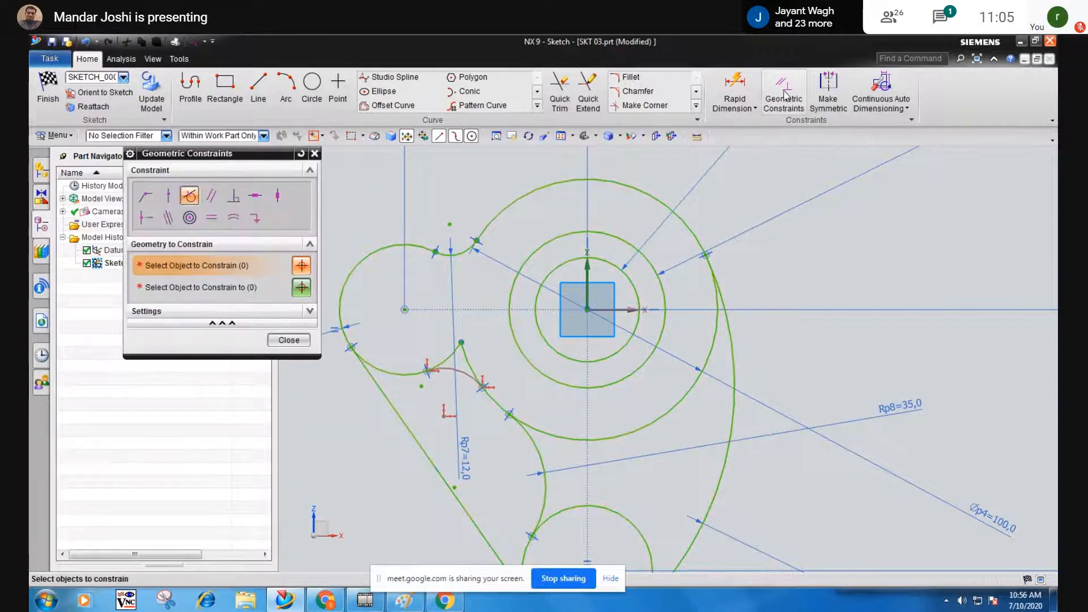
{"action": "left_click", "coordinate": [232, 219]}
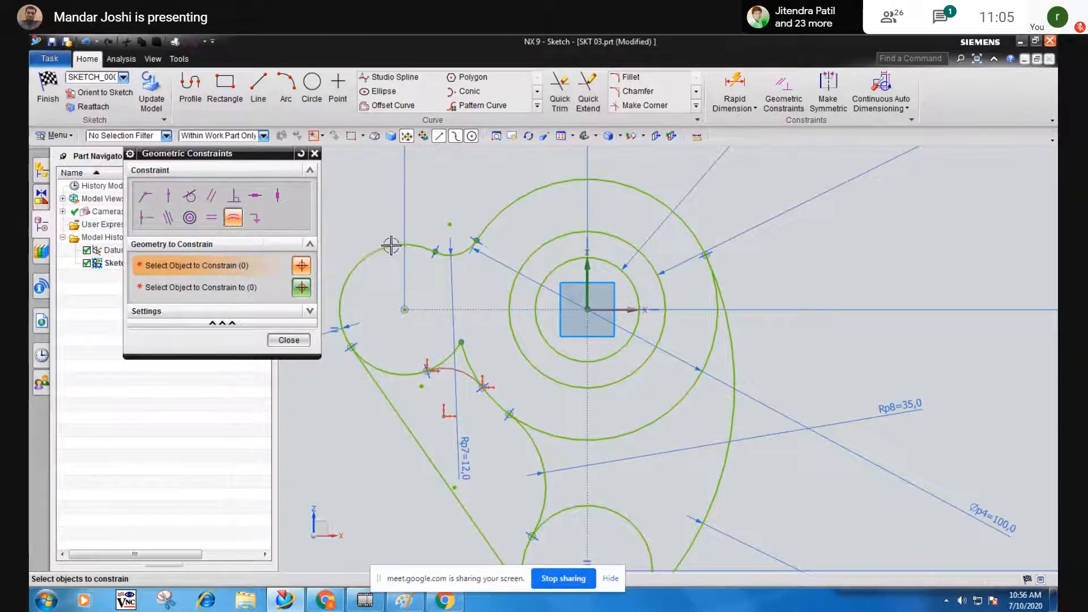
{"action": "left_click", "coordinate": [449, 255]}
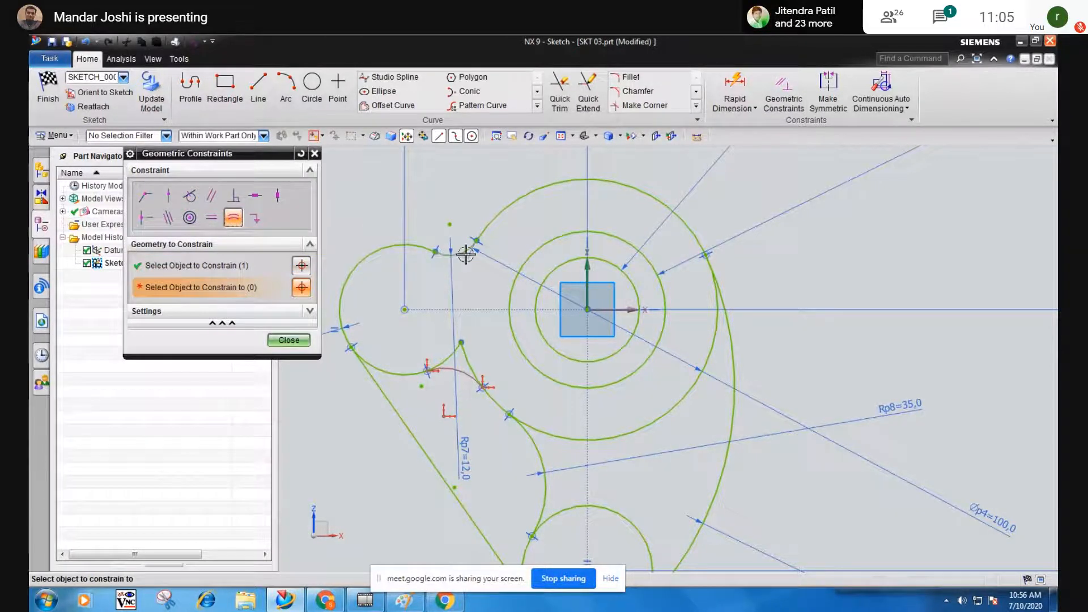
{"action": "left_click", "coordinate": [456, 372]}
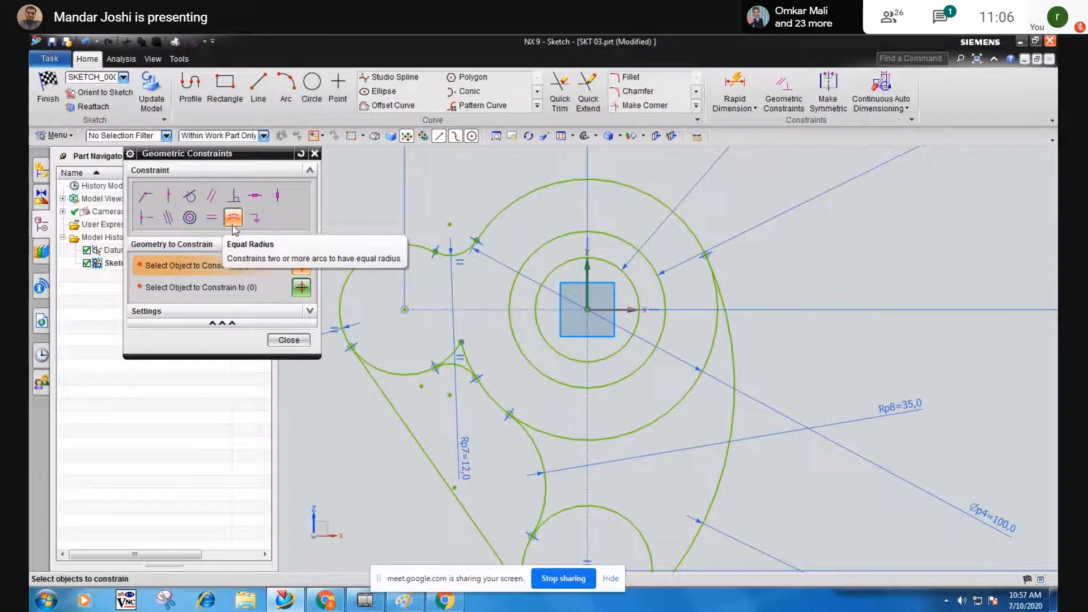
{"action": "left_click", "coordinate": [289, 340]}
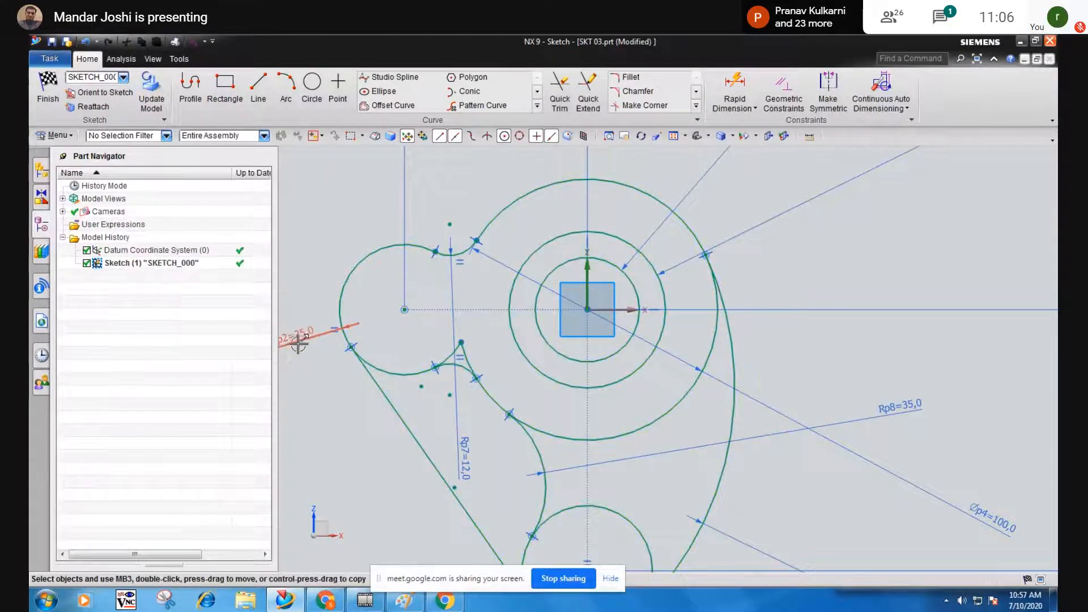
Trim the leftover pointed corner of the left circle and the 100 mm circle above the lower fillet.
{"action": "left_click", "coordinate": [558, 101]}
{"action": "scroll", "coordinate": [454, 340], "scroll_direction": "up", "scroll_amount": 2}
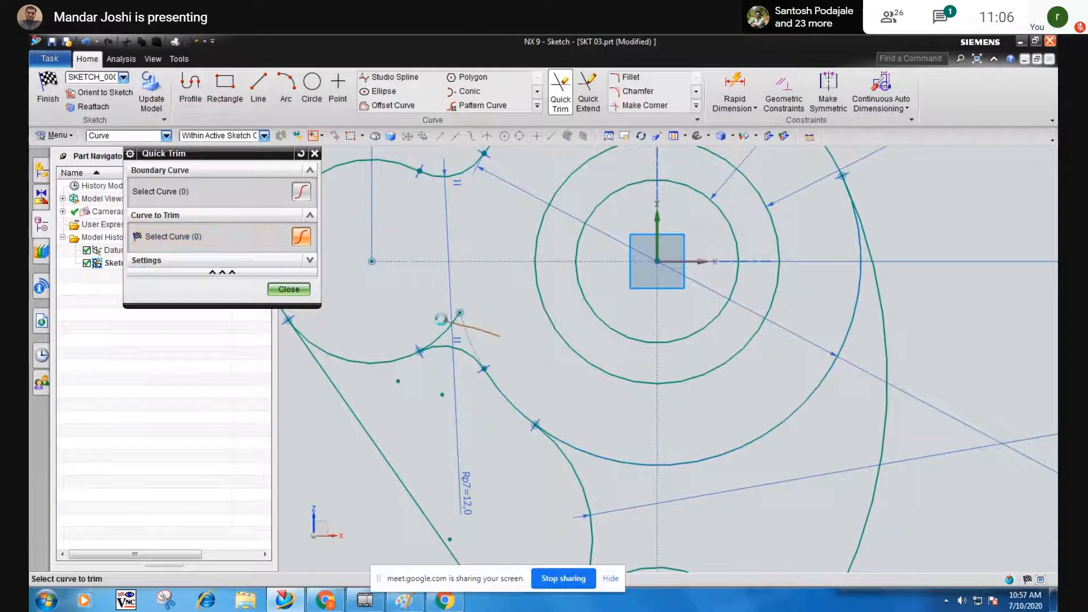
{"action": "left_click", "coordinate": [441, 319]}
{"action": "middle_click", "coordinate": [499, 344]}
{"action": "scroll", "coordinate": [498, 344], "scroll_direction": "down", "scroll_amount": 1}
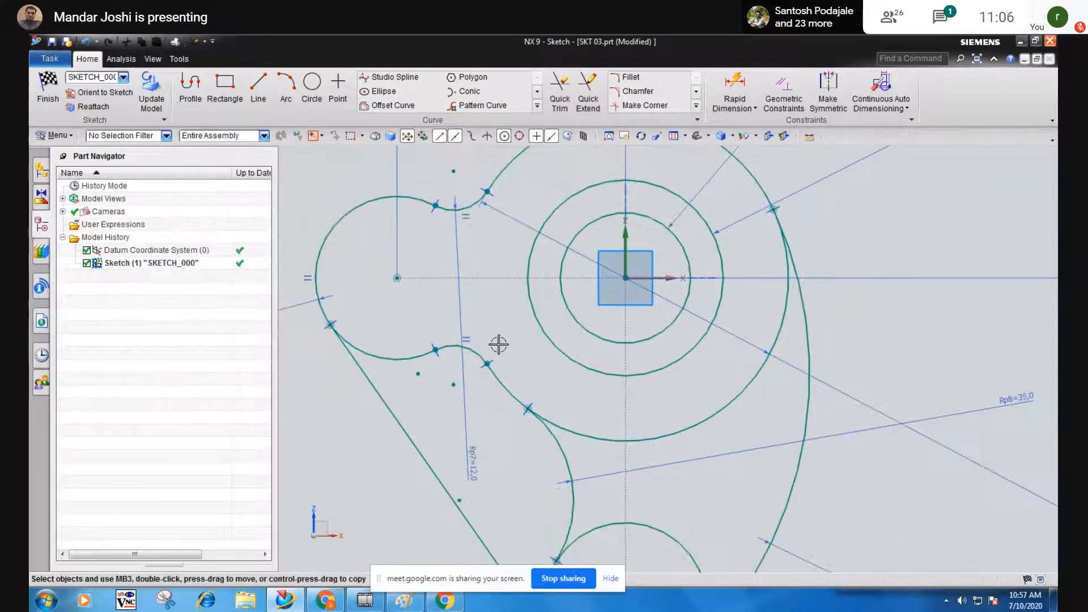
Check the reference drawing and trim the lower inner portion of the 100 mm circle between the 35 mm fillet and the 120 mm arc.
{"action": "scroll", "coordinate": [499, 344], "scroll_direction": "down", "scroll_amount": 2}
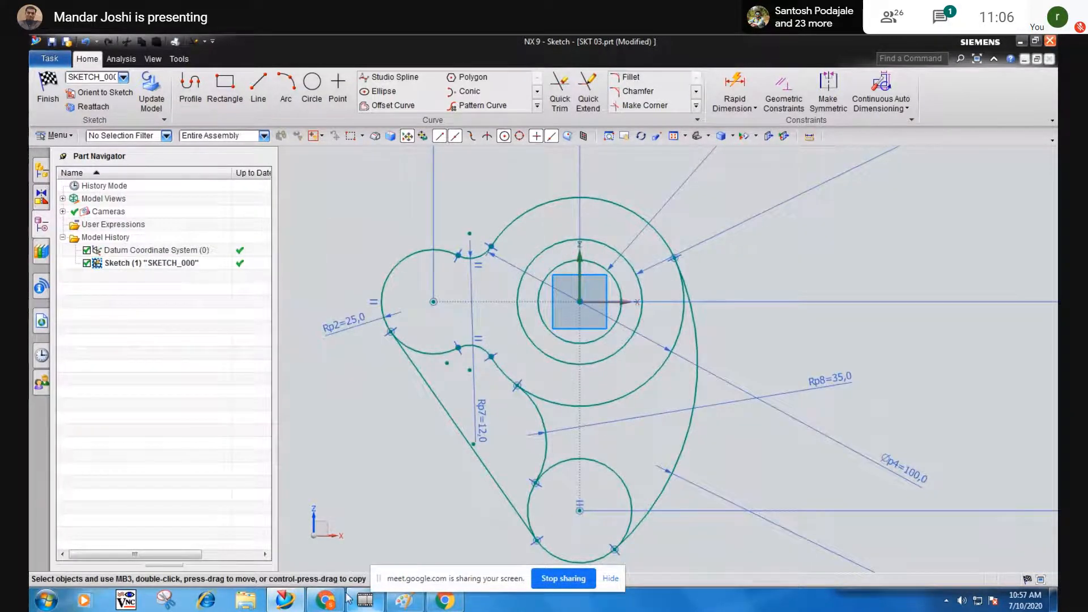
{"action": "left_click", "coordinate": [326, 601]}
{"action": "left_click", "coordinate": [326, 601]}
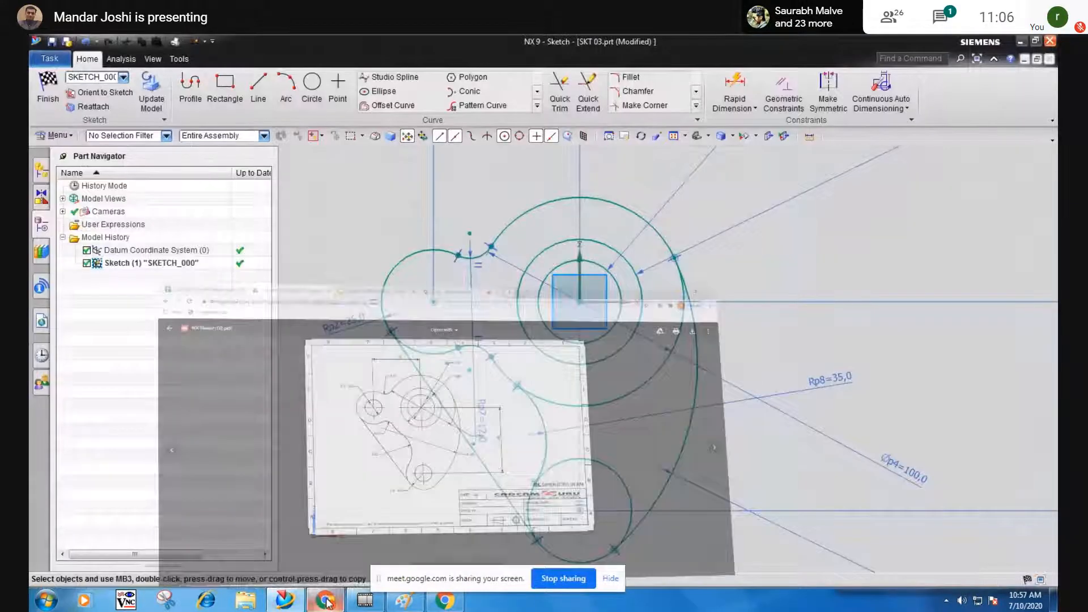
{"action": "left_click", "coordinate": [564, 112]}
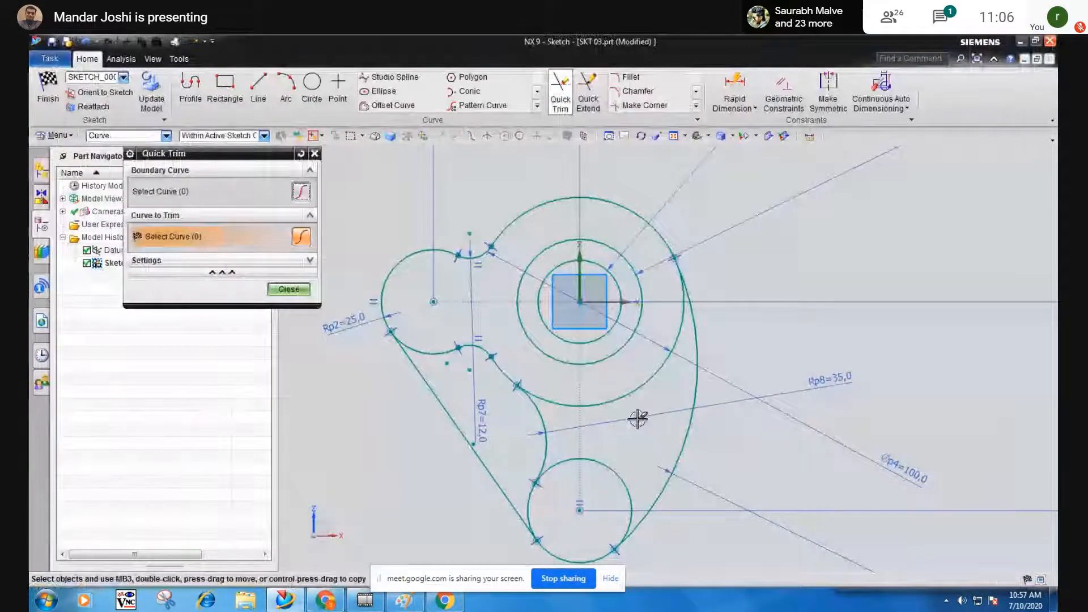
{"action": "key", "text": "Escape"}
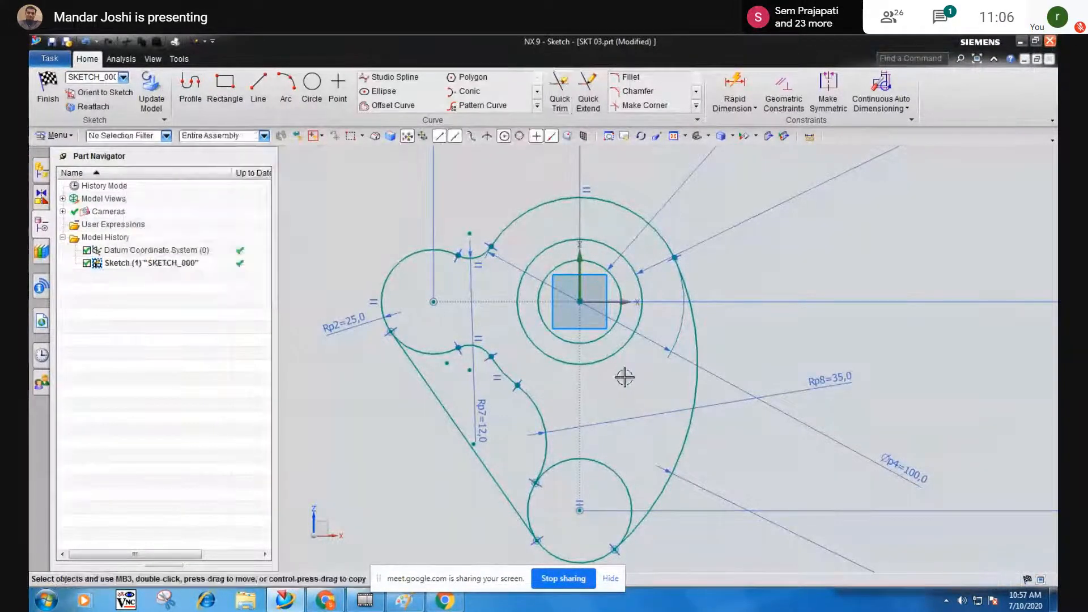
Trim the upper inner portion of the lower circle to leave the outer profile, comparing it with the reference drawing.
{"action": "left_click", "coordinate": [326, 602]}
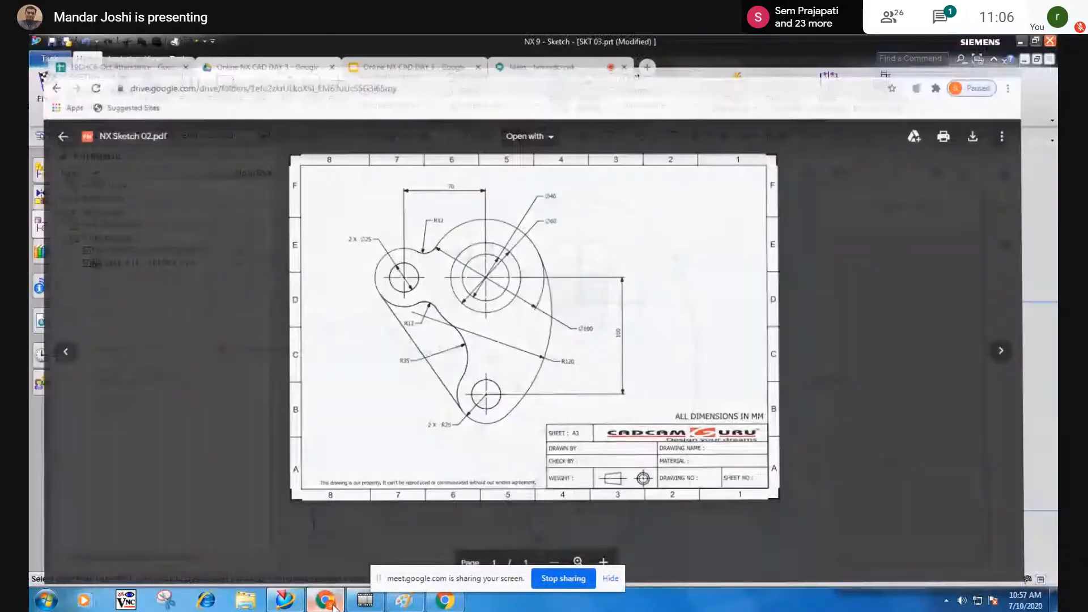
{"action": "left_click", "coordinate": [333, 605]}
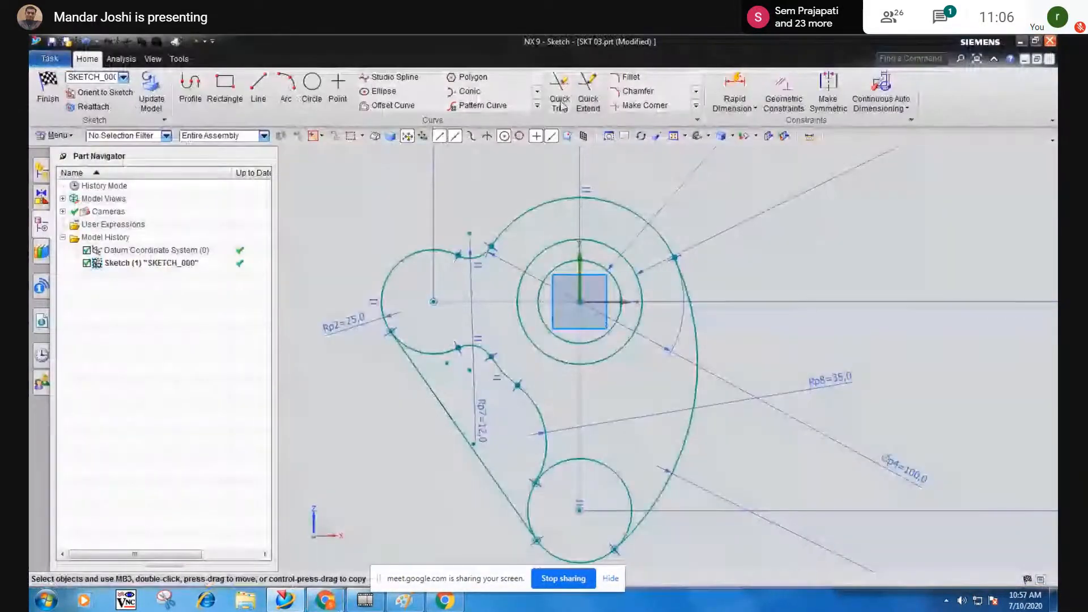
{"action": "key", "text": "t"}
{"action": "left_click_drag", "start_coordinate": [607, 490], "coordinate": [619, 448]}
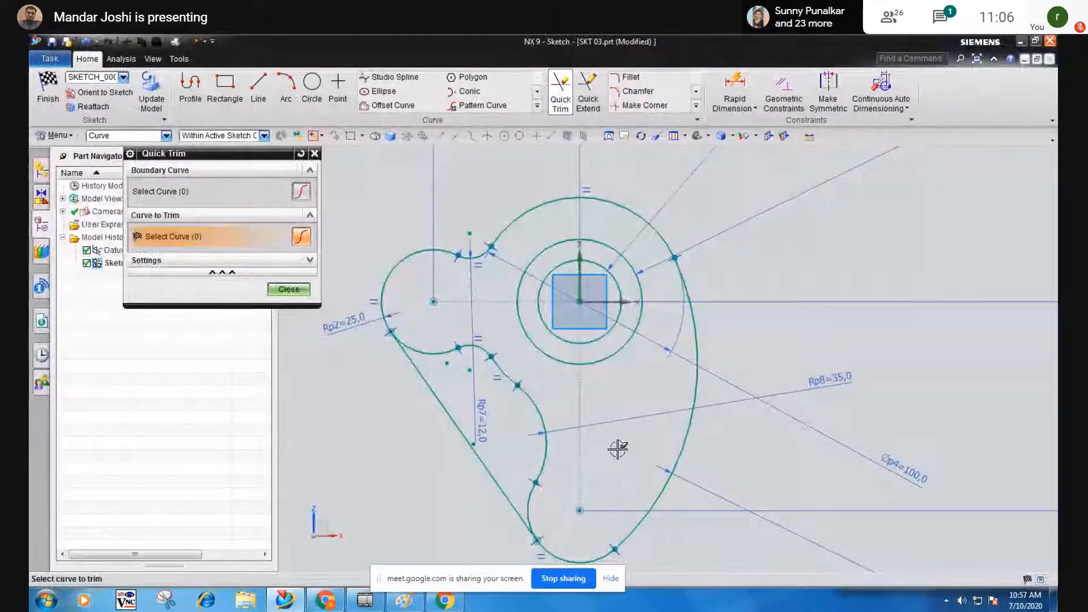
{"action": "left_click", "coordinate": [334, 603]}
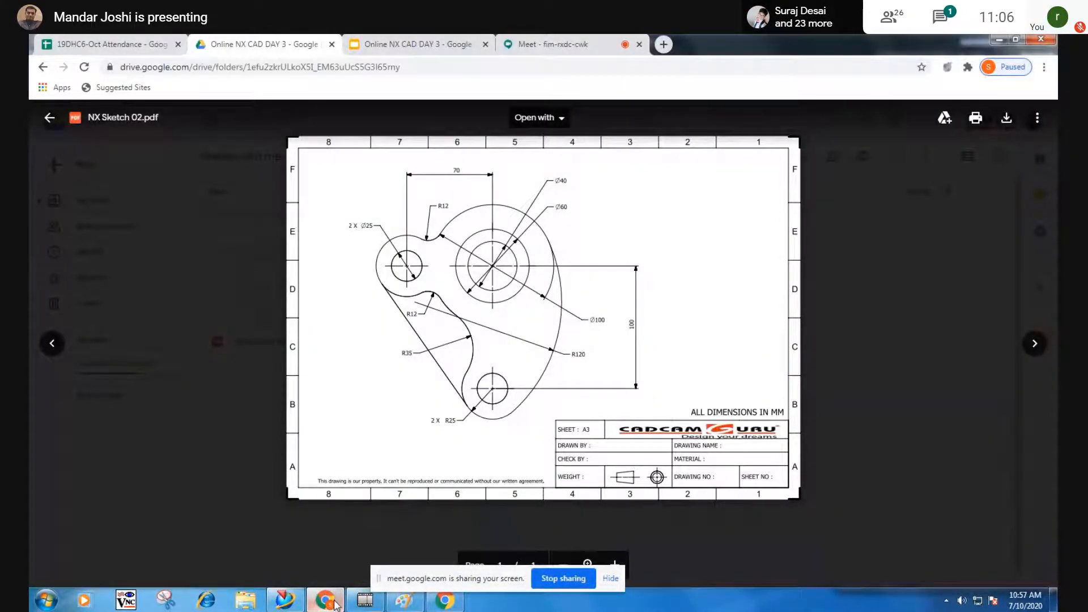
{"action": "left_click", "coordinate": [334, 603]}
{"action": "left_click", "coordinate": [300, 289]}
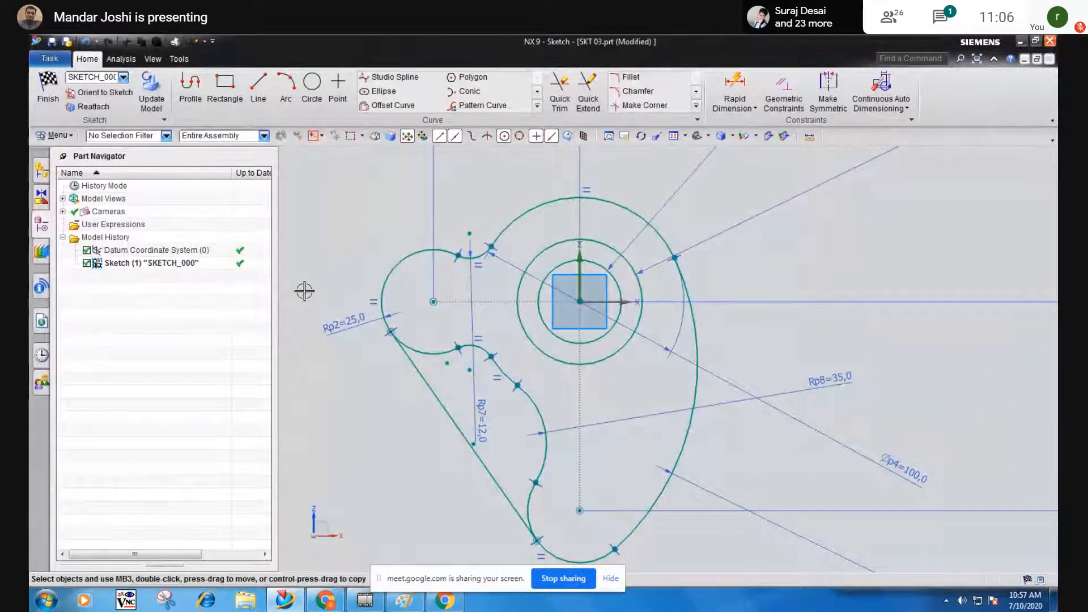
Draw a circle centred on the left lobe's arc centre, inside its 25 mm radius outline.
{"action": "scroll", "coordinate": [408, 392], "scroll_direction": "down", "scroll_amount": 1}
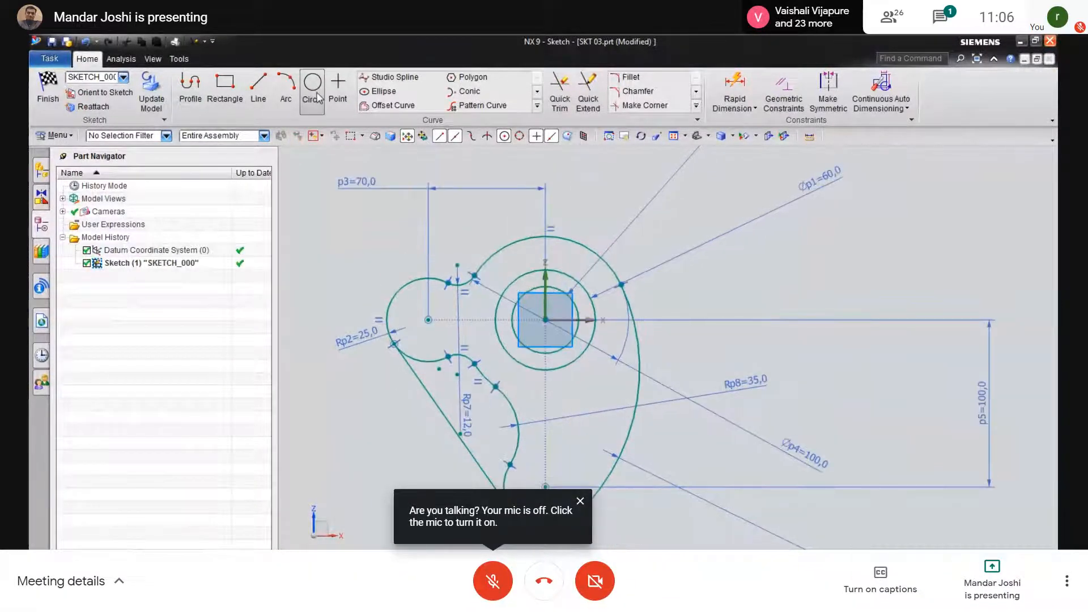
{"action": "left_click", "coordinate": [312, 91]}
{"action": "left_click", "coordinate": [429, 320]}
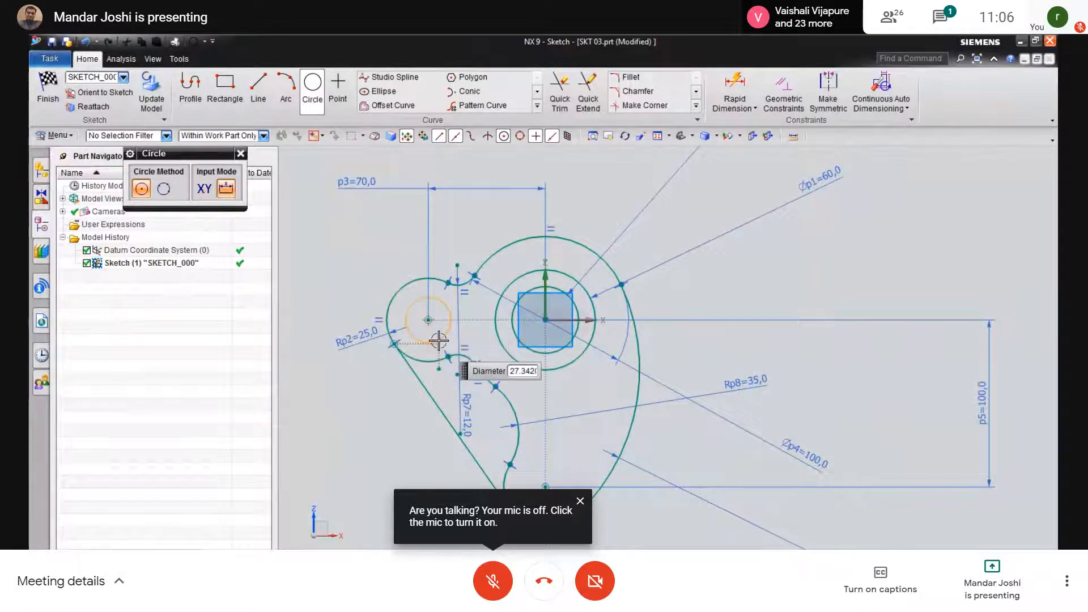
{"action": "left_click", "coordinate": [441, 343]}
{"action": "key", "text": "Escape"}
{"action": "left_click", "coordinate": [580, 501]}
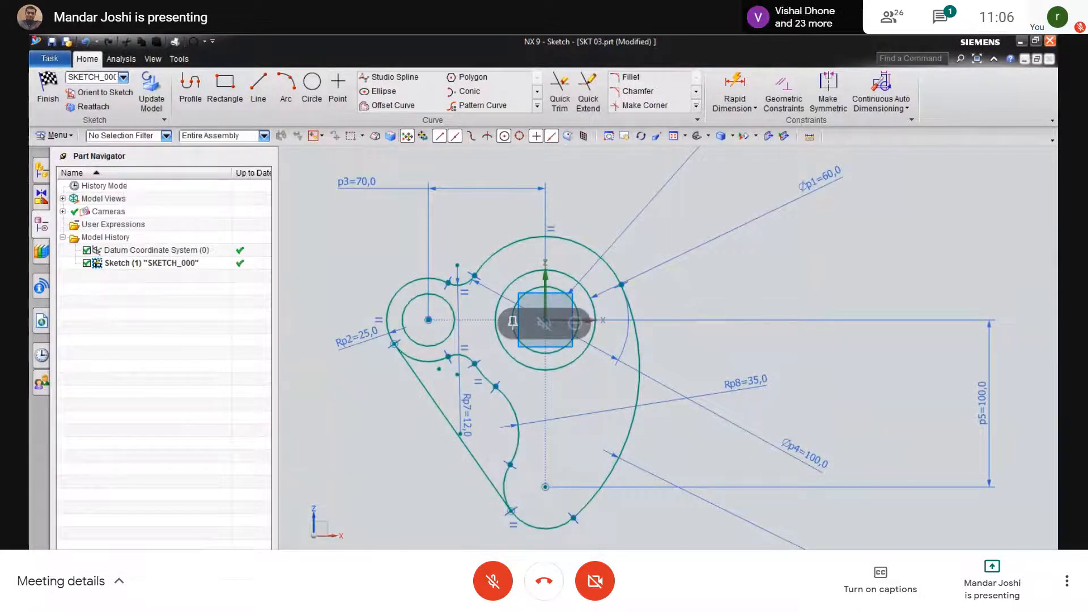
{"action": "key", "text": "alt+Tab"}
{"action": "key", "text": "F11"}
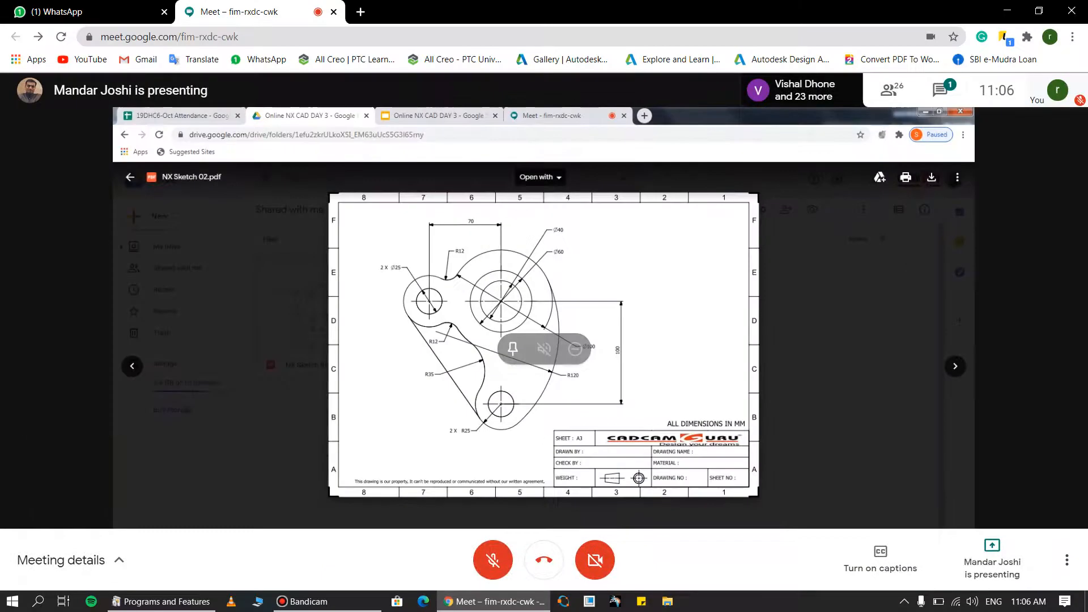
{"action": "mouse_move", "coordinate": [328, 601]}
{"action": "left_click", "coordinate": [329, 553]}
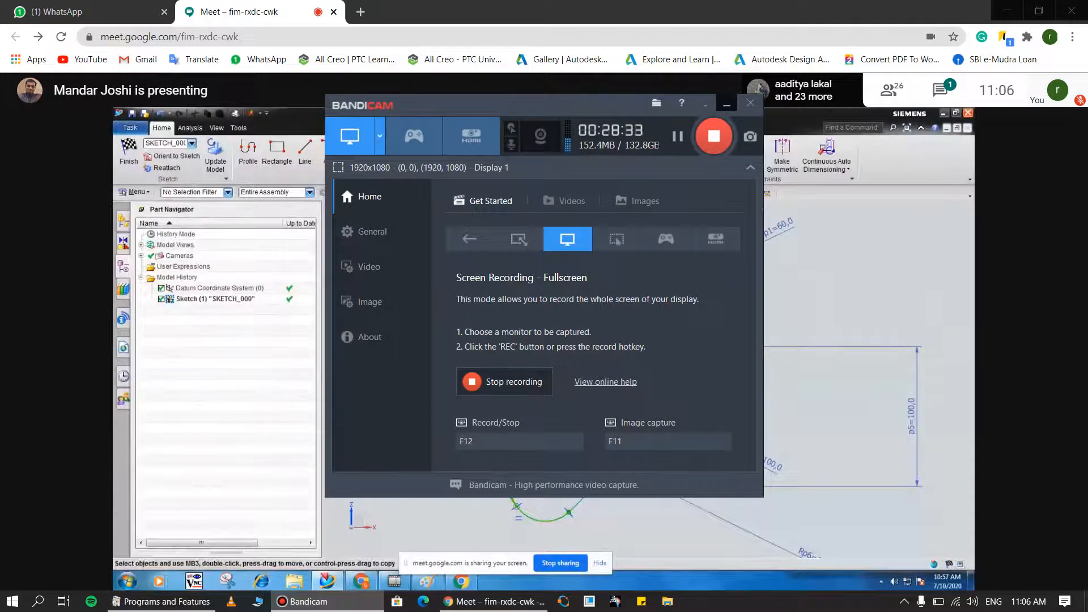
{"action": "left_click", "coordinate": [727, 104]}
{"action": "key", "text": "F11"}
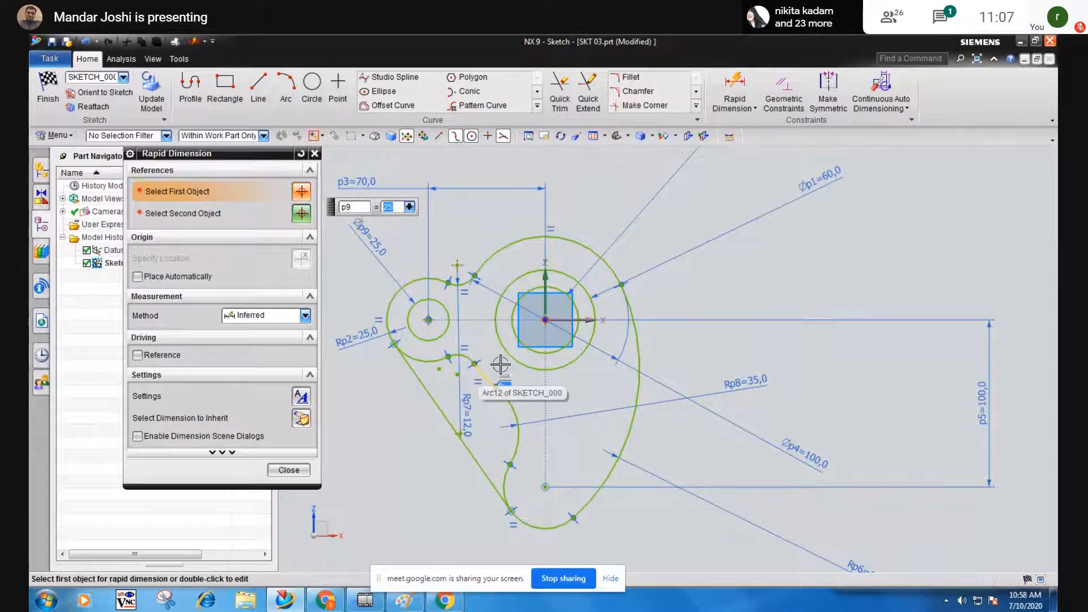
Finish the left hole's 25 mm diameter dimension and move the screen-sharing bar away from the status line.
{"action": "mouse_move", "coordinate": [396, 578]}
{"action": "left_mouse_down"}
{"action": "mouse_move", "coordinate": [615, 498]}
{"action": "mouse_move", "coordinate": [678, 458]}
{"action": "left_mouse_up"}
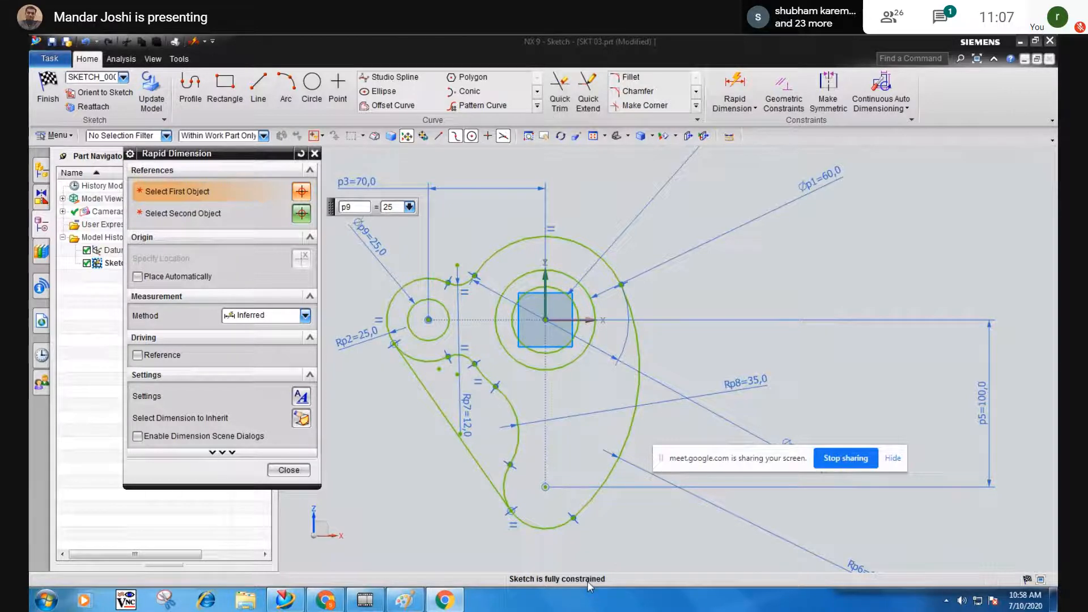
{"action": "left_click", "coordinate": [272, 473]}
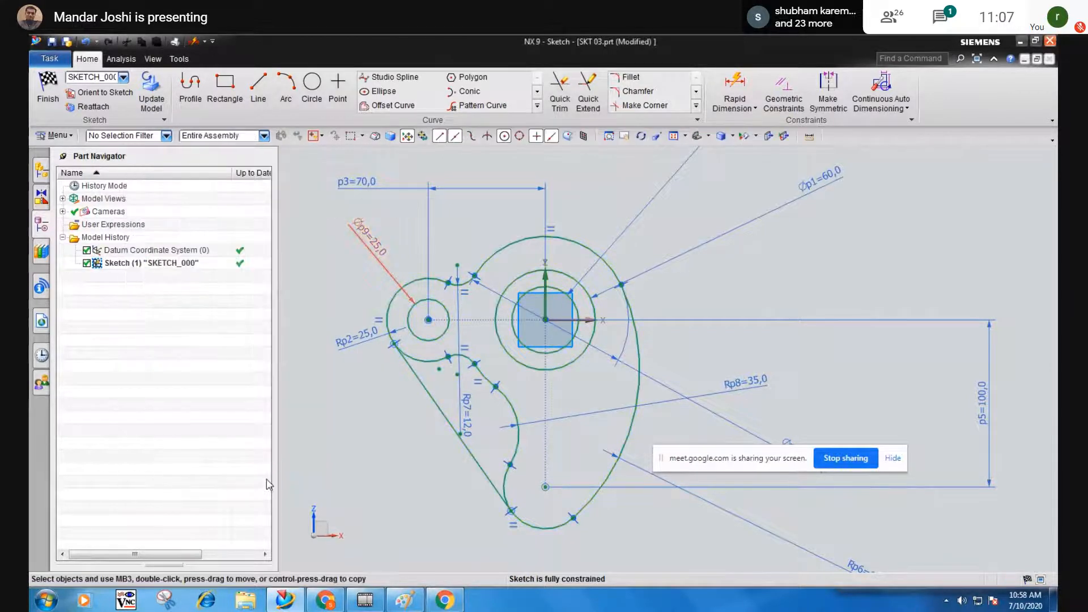
Draw a free circle in the empty area outside the profile, to the lower left of the slanted tangent line.
{"action": "left_click", "coordinate": [313, 86]}
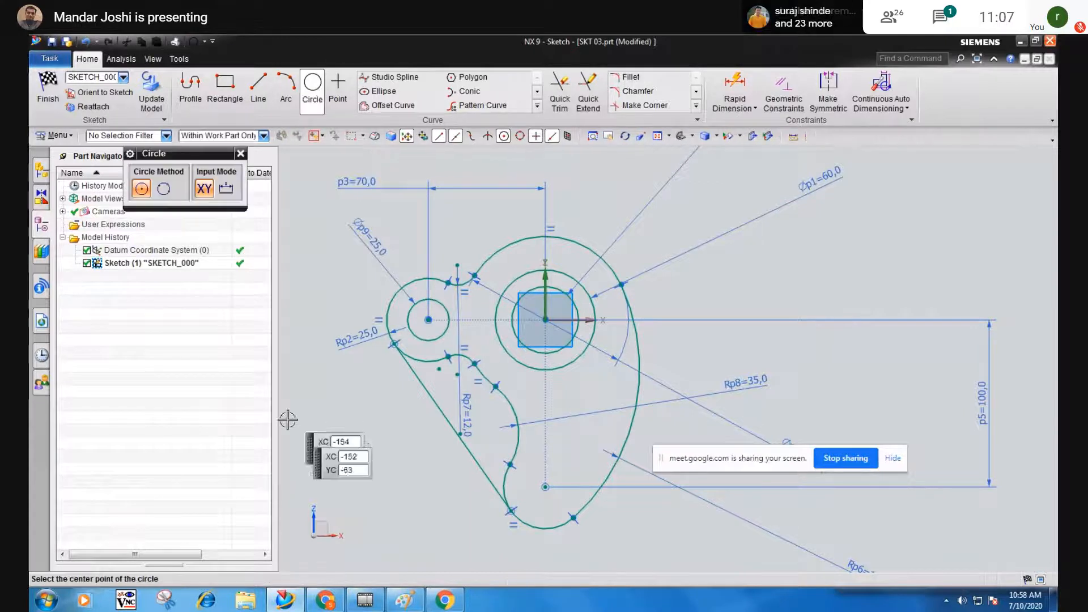
{"action": "left_click", "coordinate": [341, 480]}
{"action": "key", "text": "Escape"}
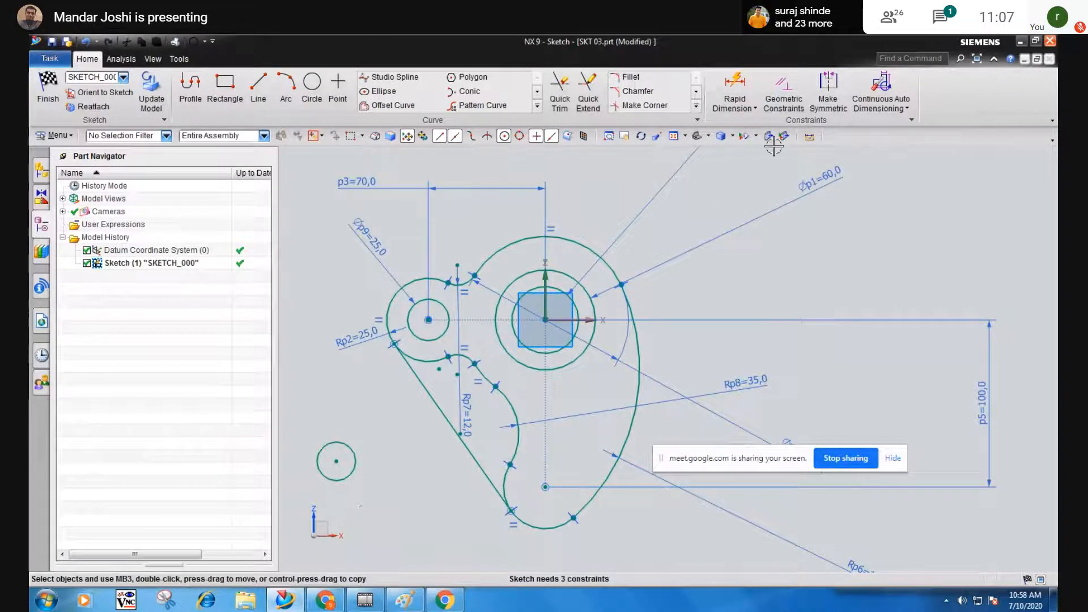
Apply a Coincident constraint between the free circle's centre and the centre point of the profile's lower arc.
{"action": "left_click", "coordinate": [784, 87]}
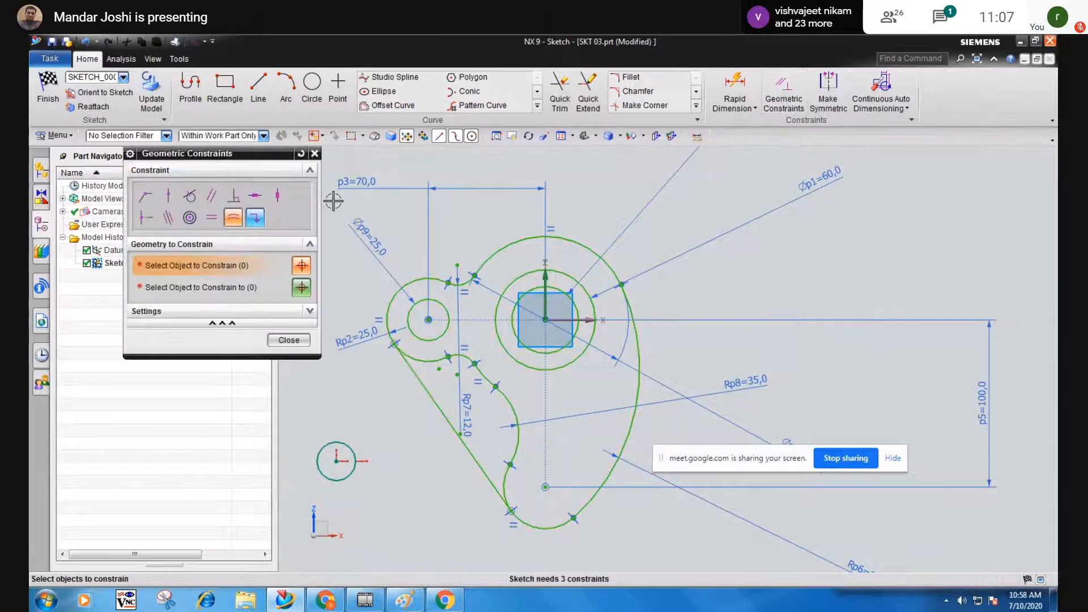
{"action": "left_click", "coordinate": [146, 199]}
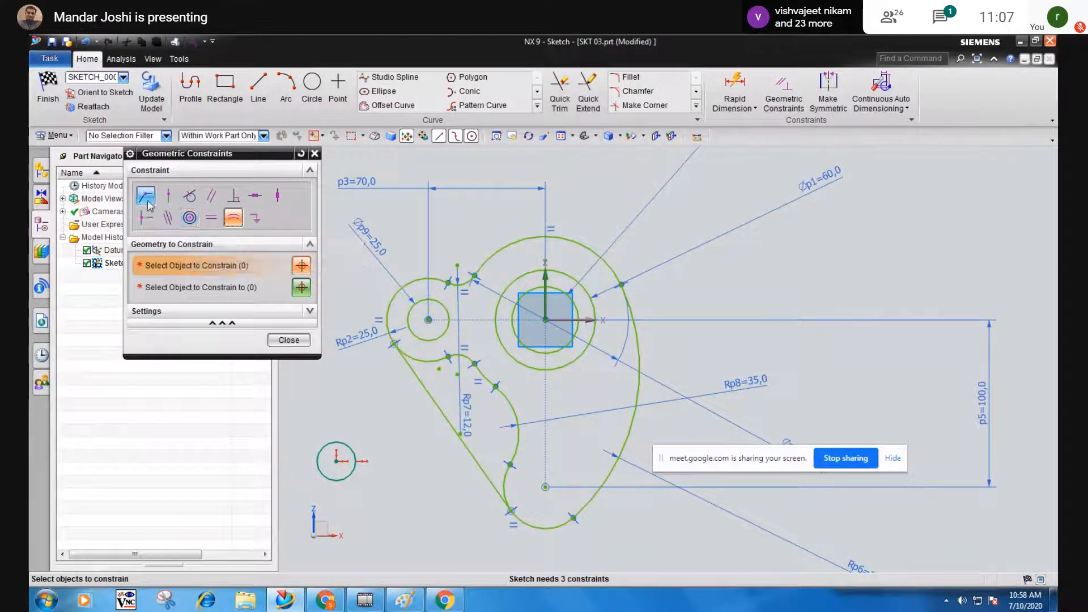
{"action": "left_click", "coordinate": [147, 197]}
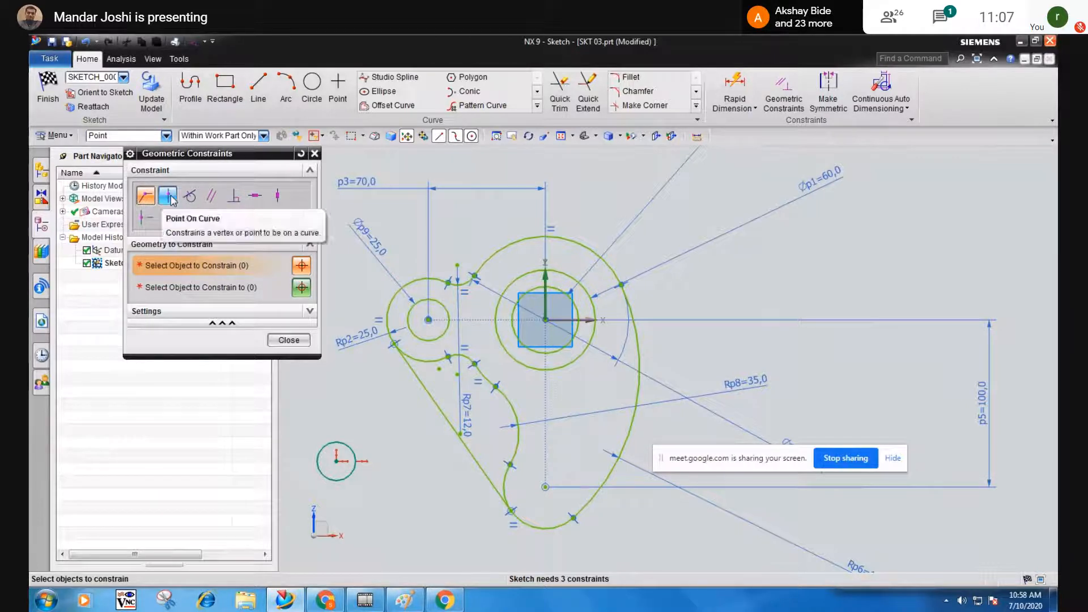
{"action": "left_click", "coordinate": [336, 462]}
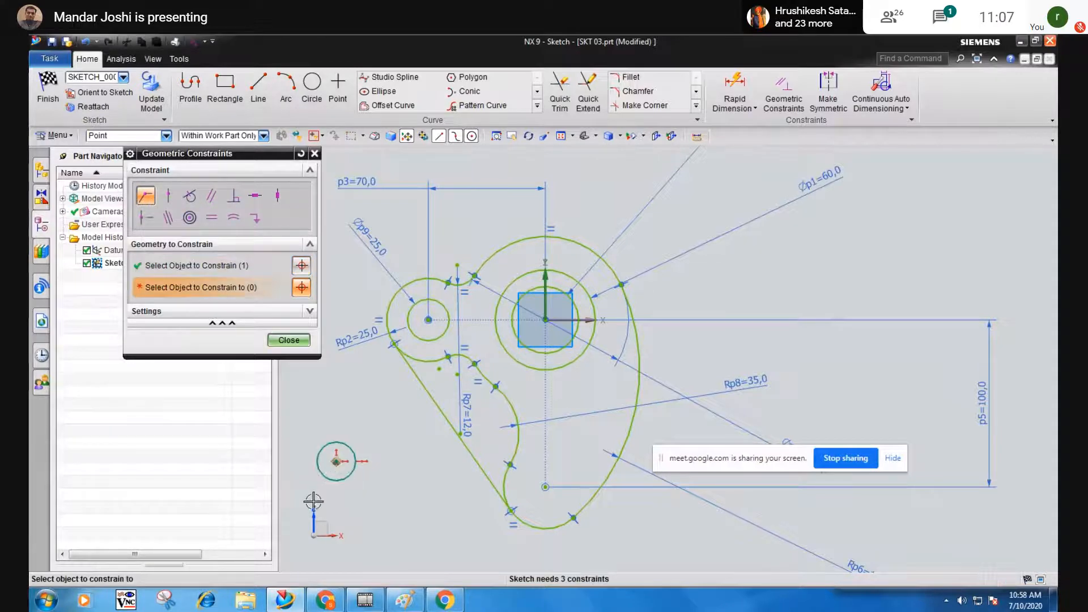
{"action": "left_click", "coordinate": [545, 487]}
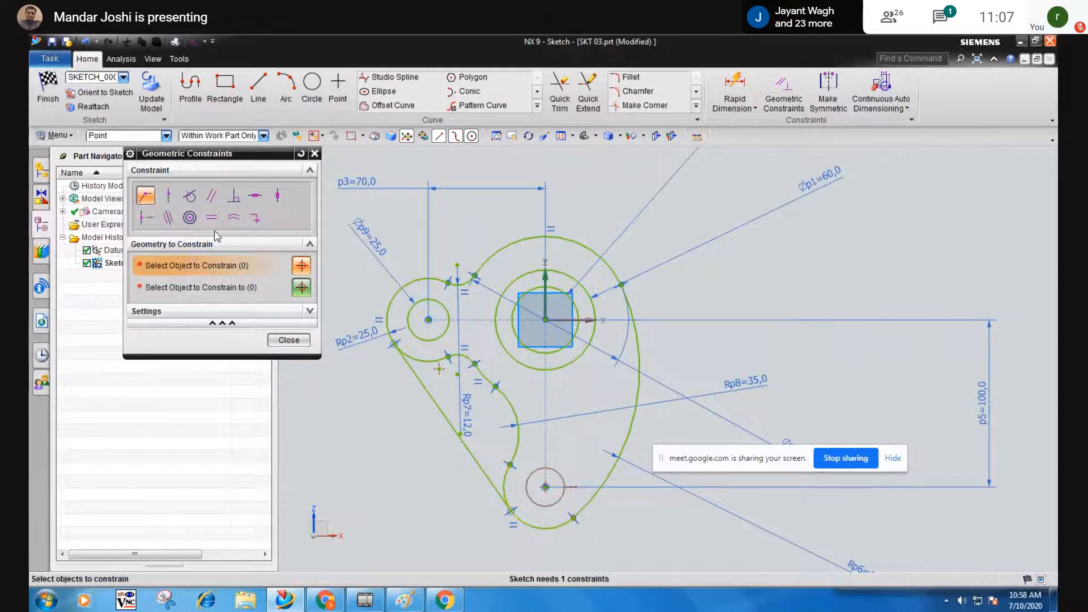
{"action": "left_click", "coordinate": [288, 341]}
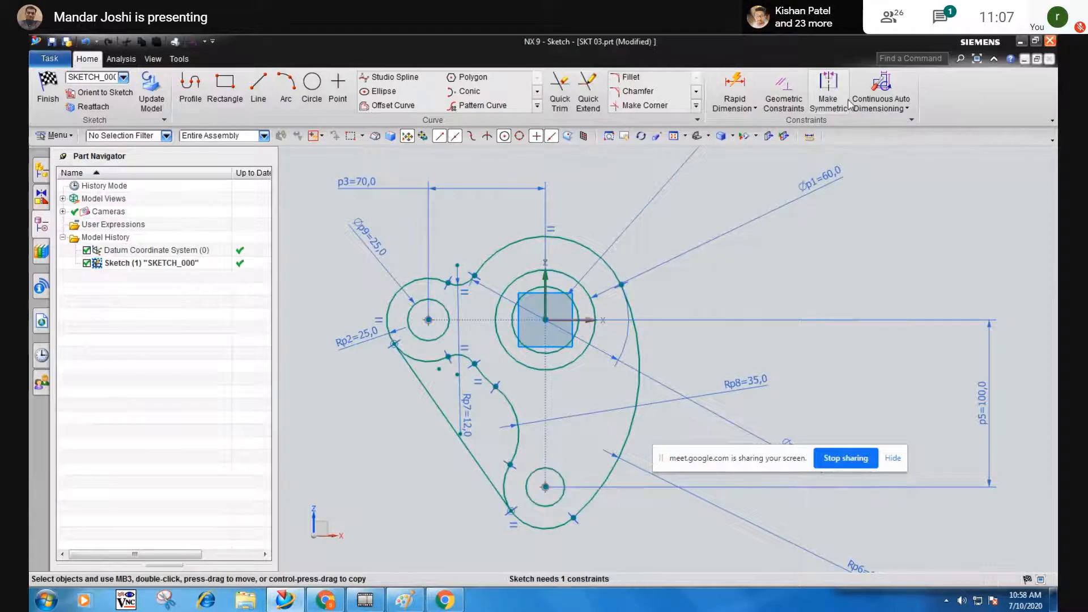
Apply an Equal Radius constraint between the left 25 mm hole circle and the lower hole circle.
{"action": "left_click", "coordinate": [784, 90]}
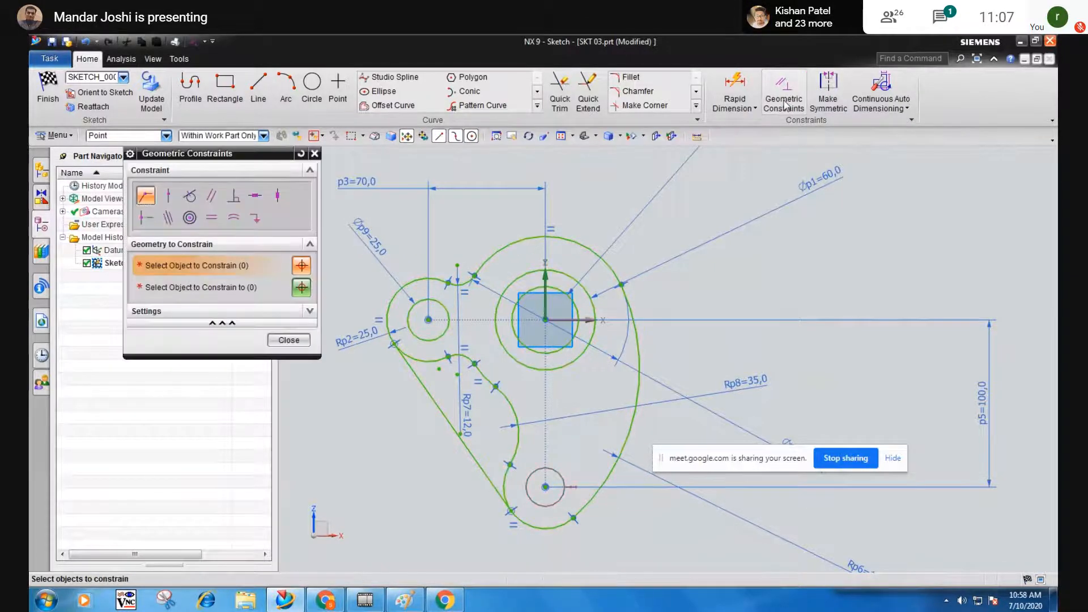
{"action": "left_click", "coordinate": [232, 222]}
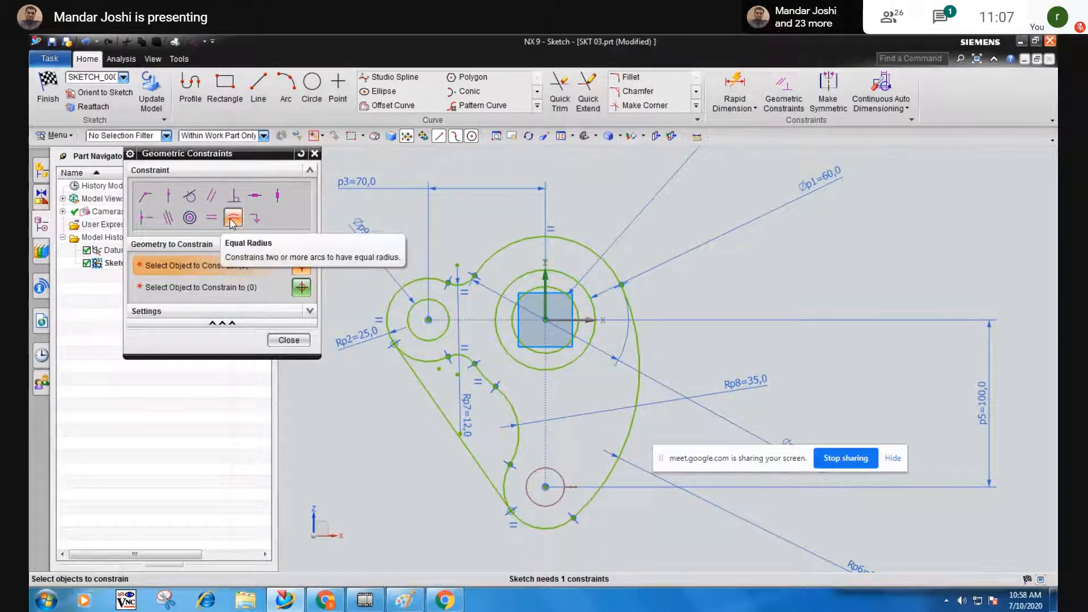
{"action": "left_click", "coordinate": [426, 342]}
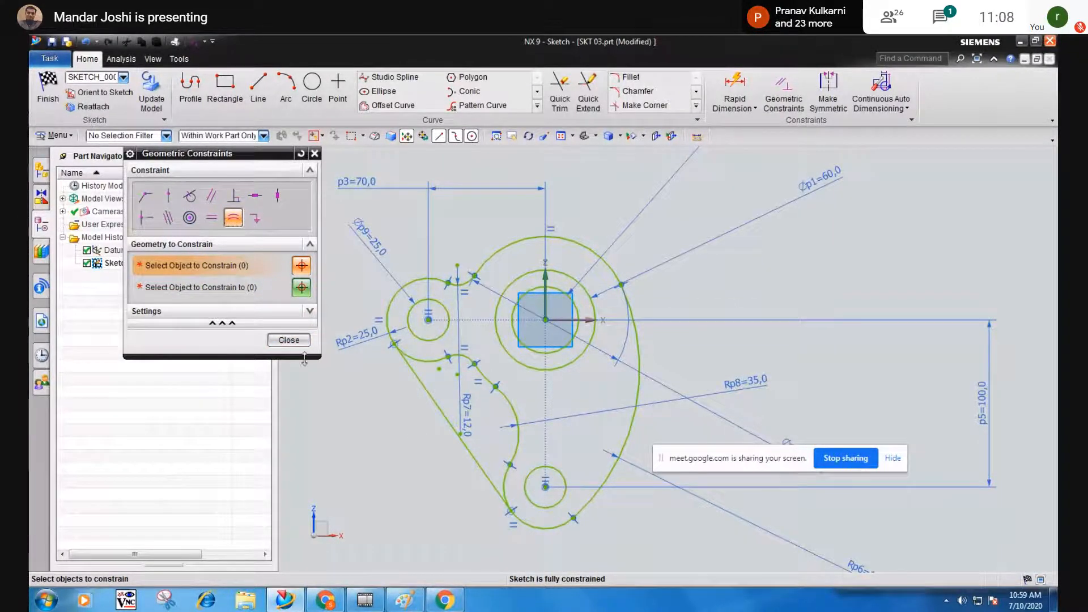
{"action": "left_click", "coordinate": [289, 341]}
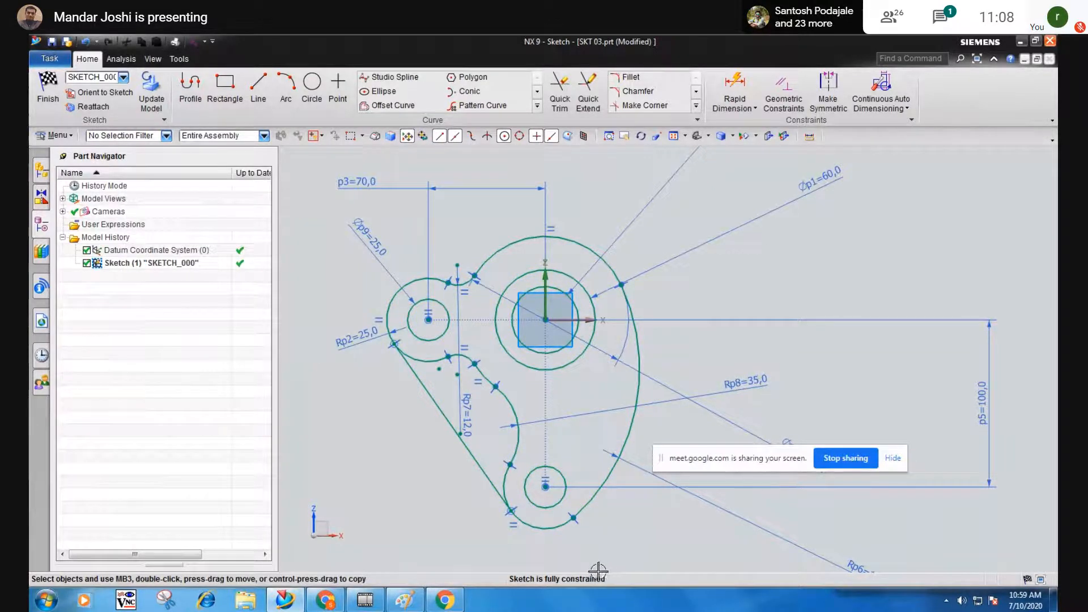
Try to add a vertical dimension between the left and lower hole centres, placed beside the slanted tangent line.
{"action": "left_click", "coordinate": [733, 83]}
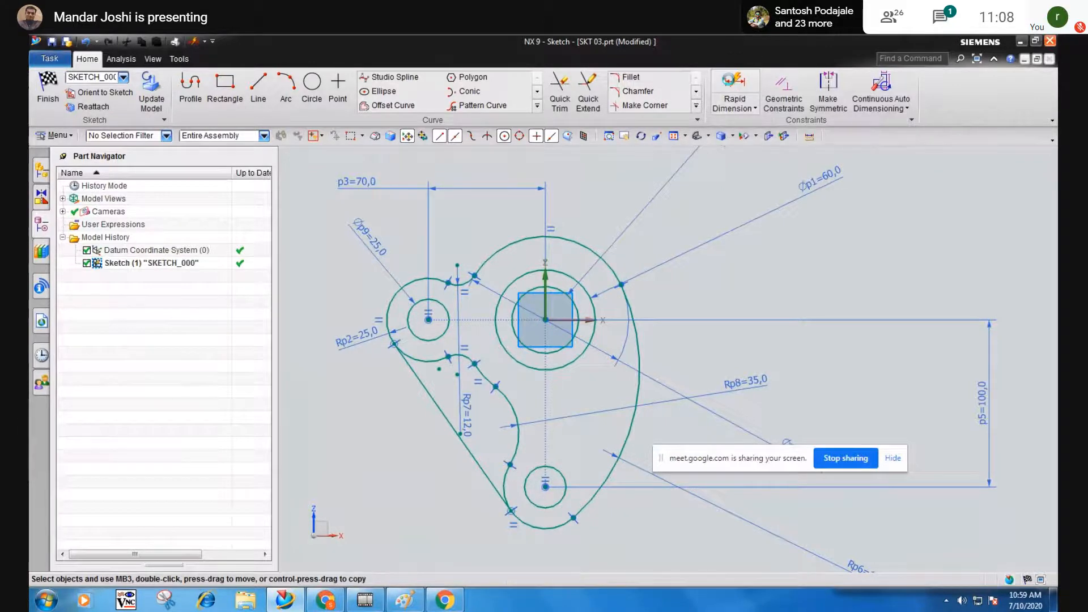
{"action": "left_click", "coordinate": [546, 487]}
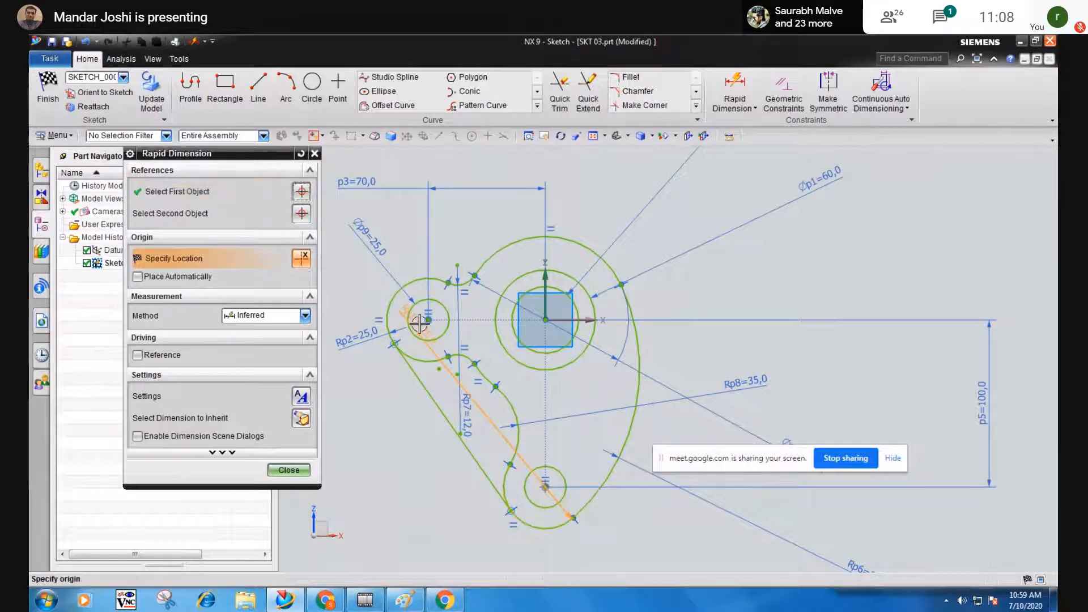
{"action": "left_click", "coordinate": [428, 320]}
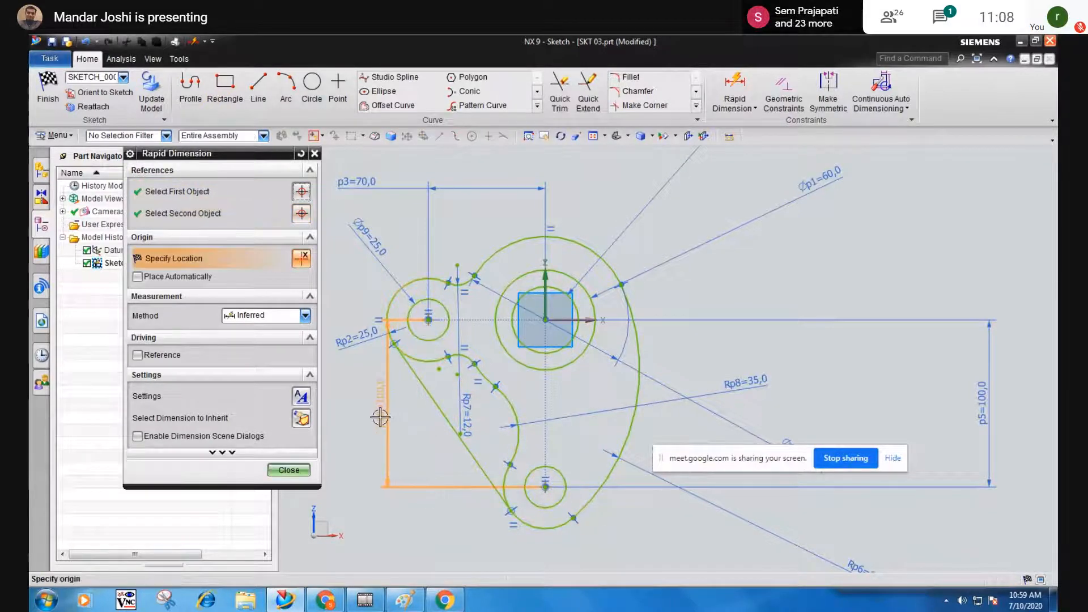
{"action": "left_click", "coordinate": [379, 421]}
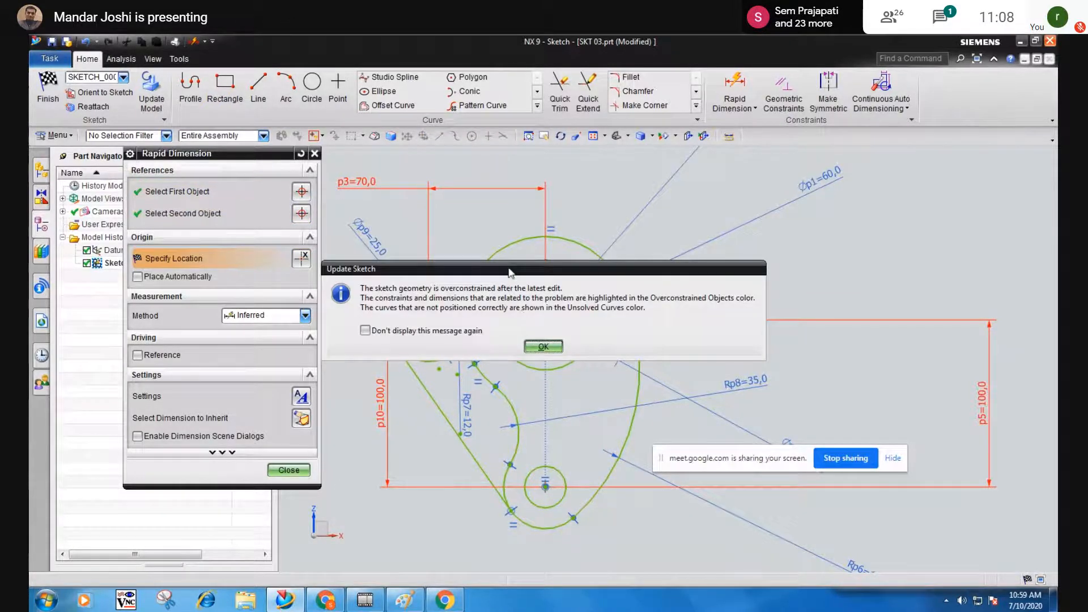
{"action": "mouse_move", "coordinate": [509, 273]}
{"action": "left_mouse_down"}
{"action": "mouse_move", "coordinate": [658, 245]}
{"action": "mouse_move", "coordinate": [788, 169]}
{"action": "left_mouse_up"}
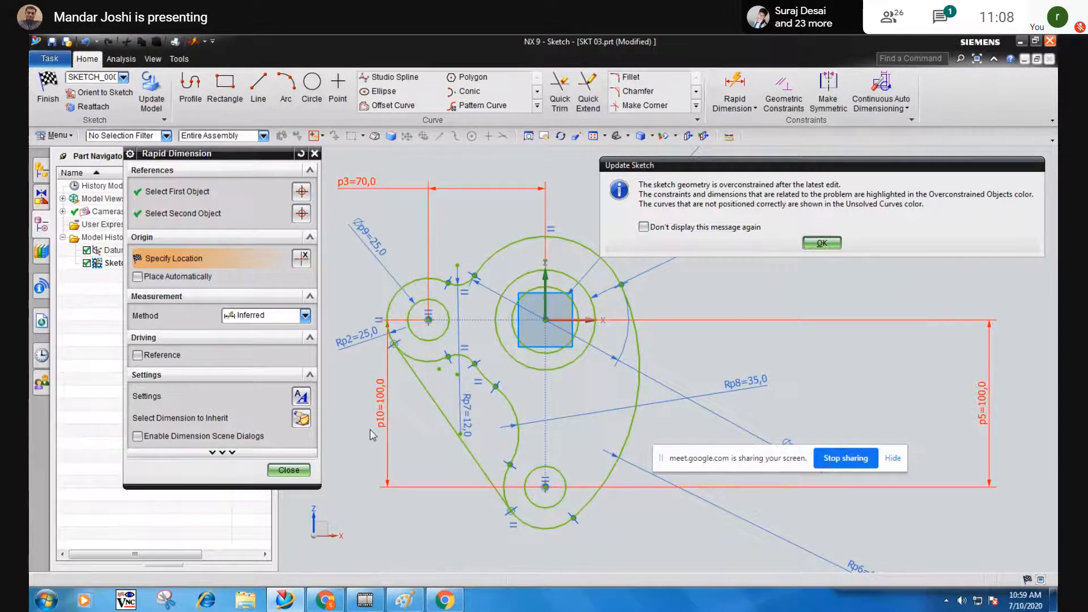
{"action": "left_click", "coordinate": [822, 243]}
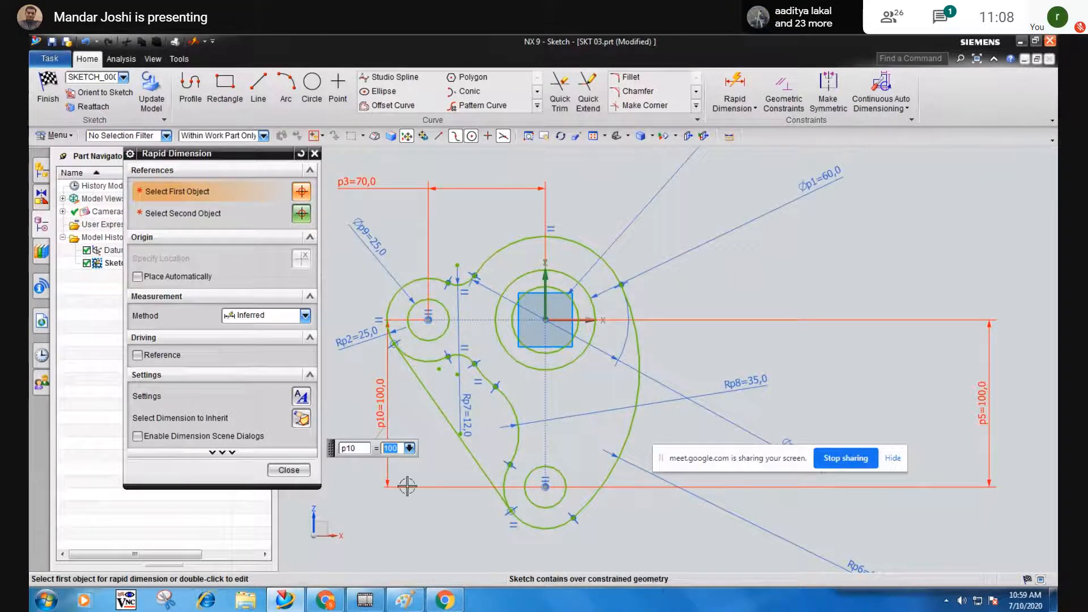
{"action": "left_click", "coordinate": [289, 469]}
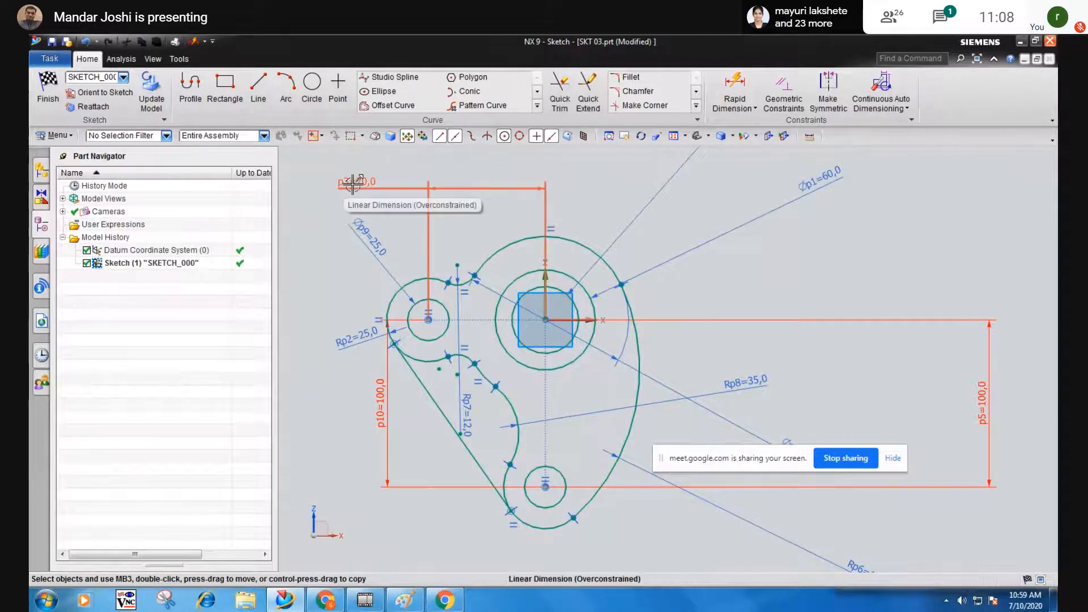
Delete the redundant vertical dimension between the left and lower hole centres.
{"action": "left_click", "coordinate": [386, 412]}
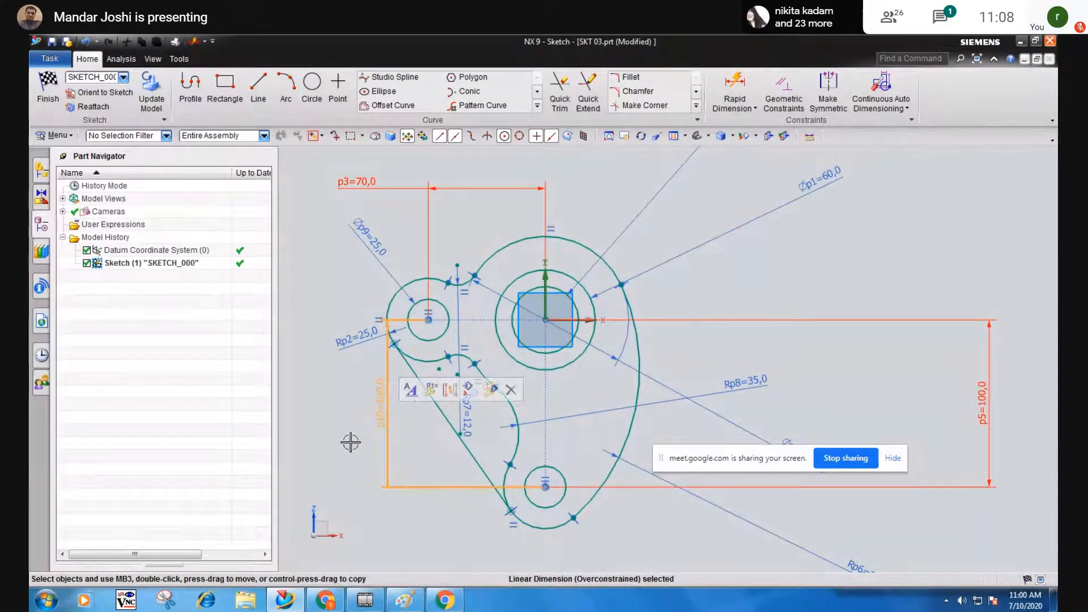
{"action": "left_click", "coordinate": [511, 389]}
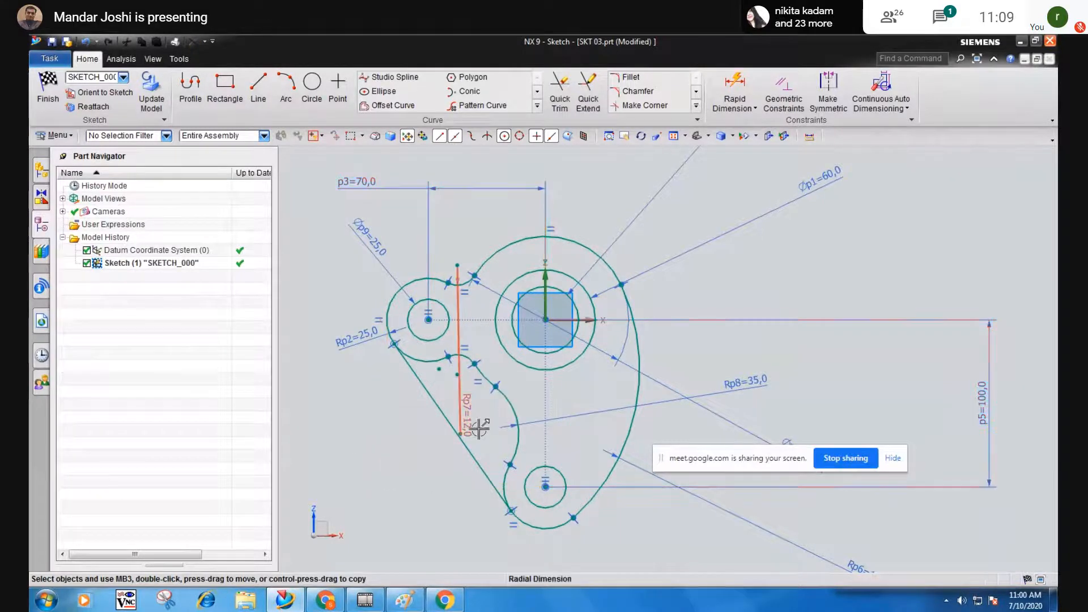
Finish the sketch and inspect the completed profile in the 3D modeling view.
{"action": "left_click", "coordinate": [47, 100]}
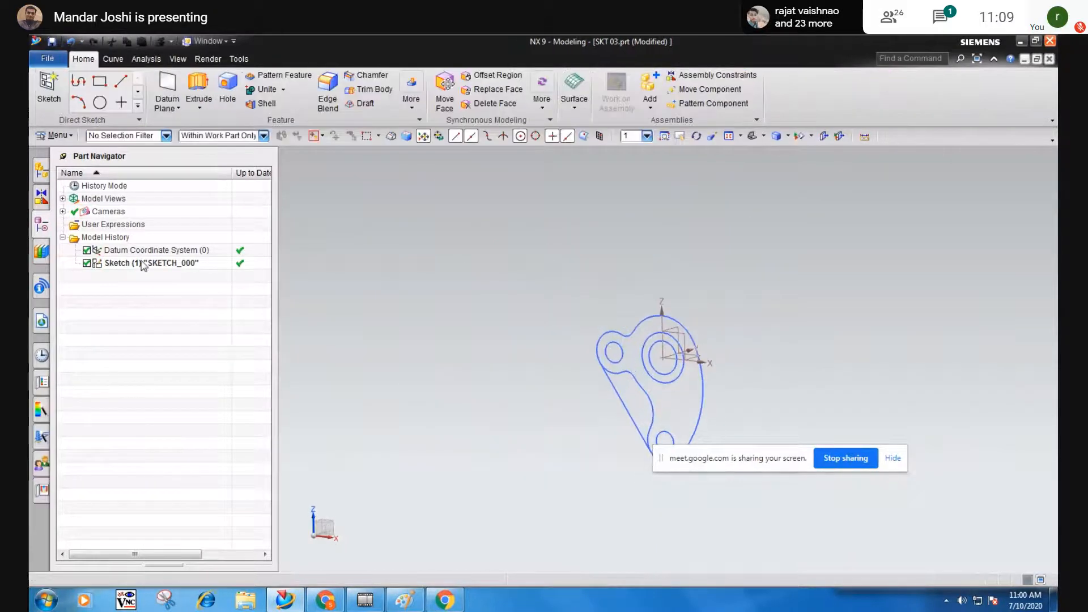
{"action": "mouse_move", "coordinate": [544, 306]}
{"action": "middle_mouse_down"}
{"action": "mouse_move", "coordinate": [535, 329]}
{"action": "mouse_move", "coordinate": [544, 313]}
{"action": "middle_mouse_up"}
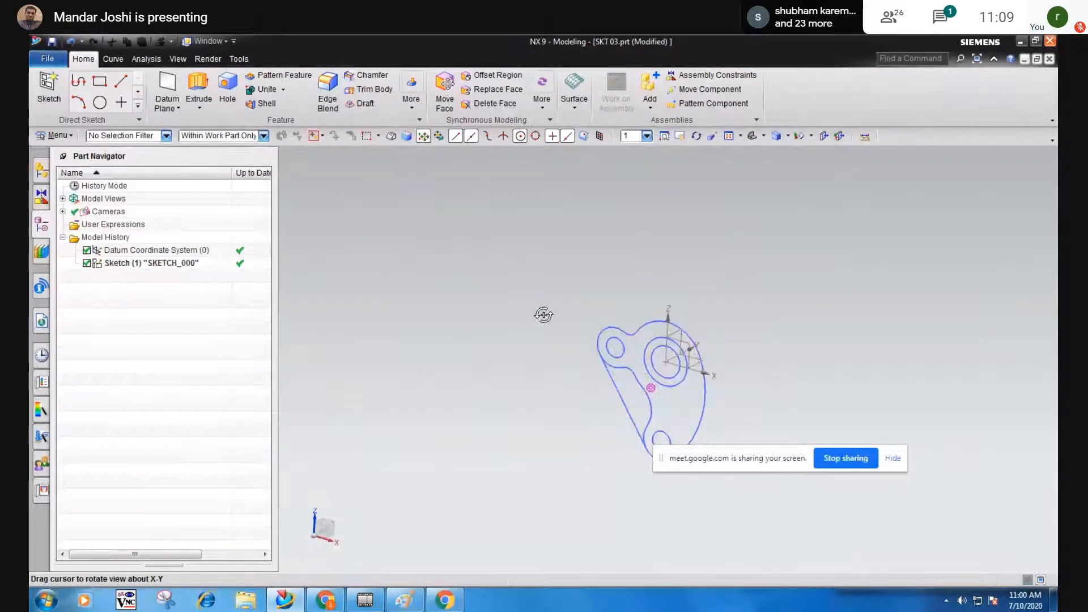
Reopen SKETCH_000 using Edit with Rollback and move the screen-sharing bar clear of the dimensions.
{"action": "left_click", "coordinate": [126, 264]}
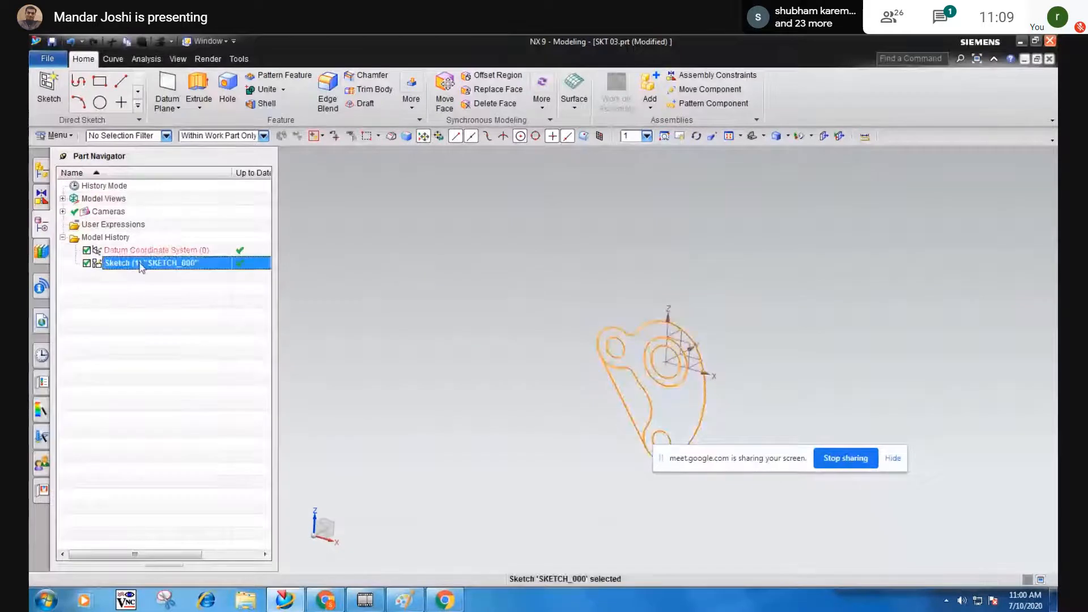
{"action": "right_click", "coordinate": [142, 265]}
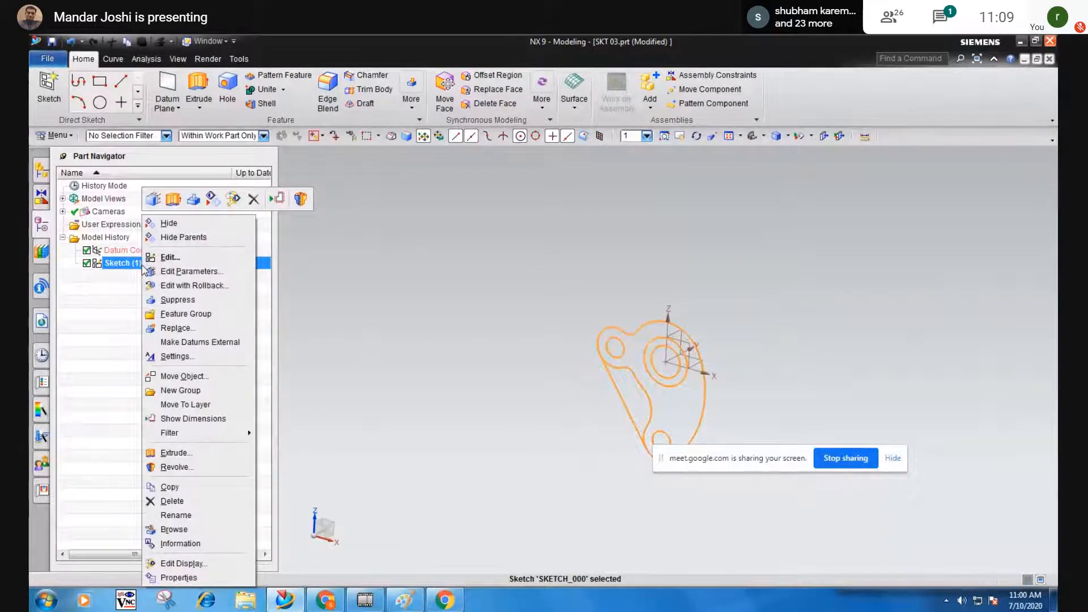
{"action": "left_click", "coordinate": [188, 288]}
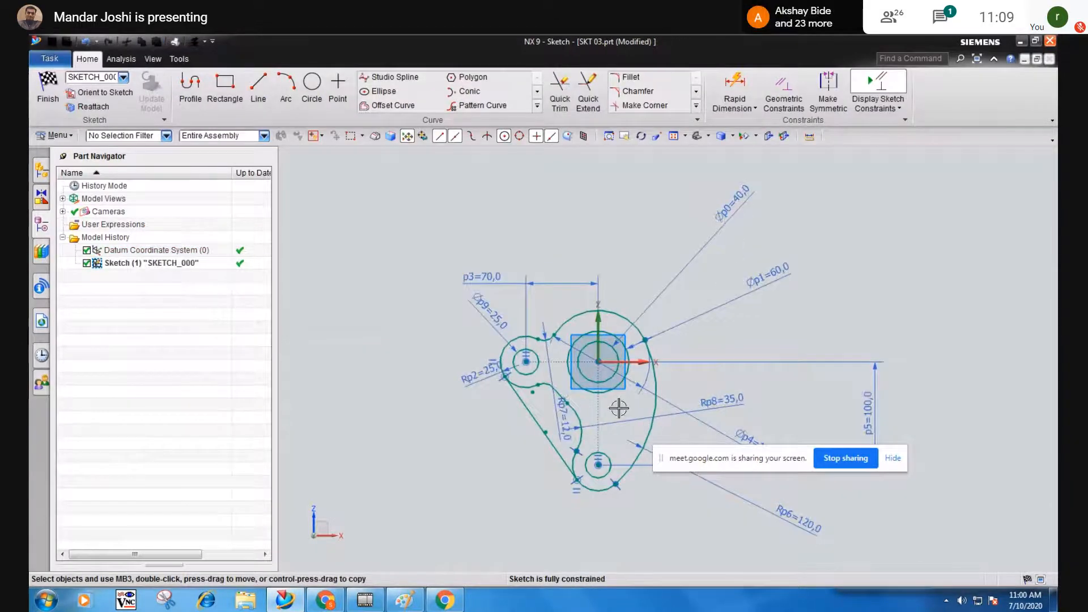
{"action": "left_click_drag", "start_coordinate": [667, 456], "coordinate": [317, 499]}
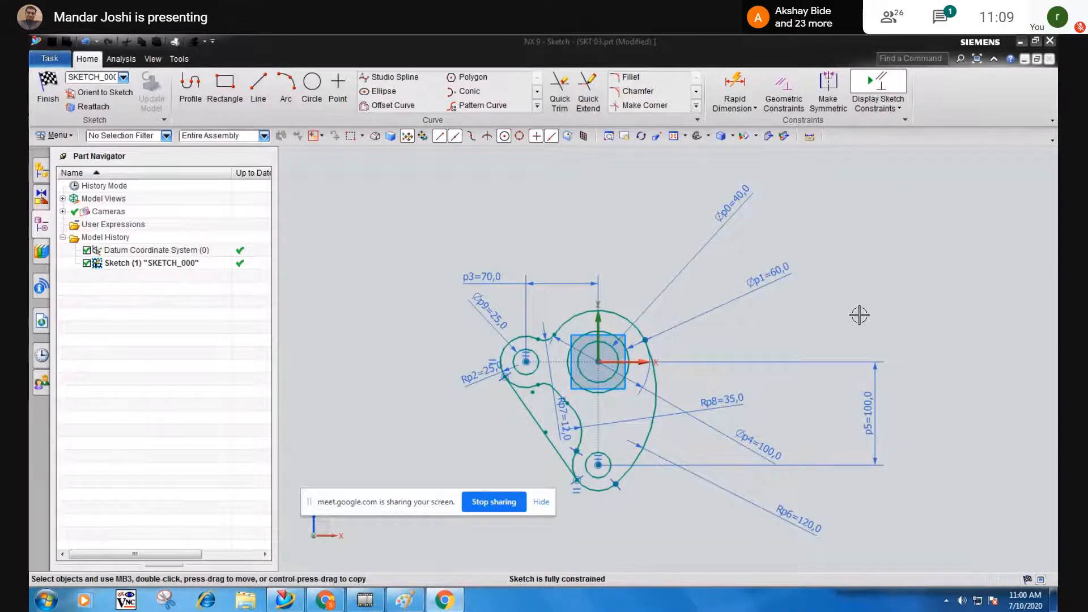
Orbit the sketch out of its plane and realign it with Orient to Sketch to compare both views.
{"action": "right_click", "coordinate": [861, 308]}
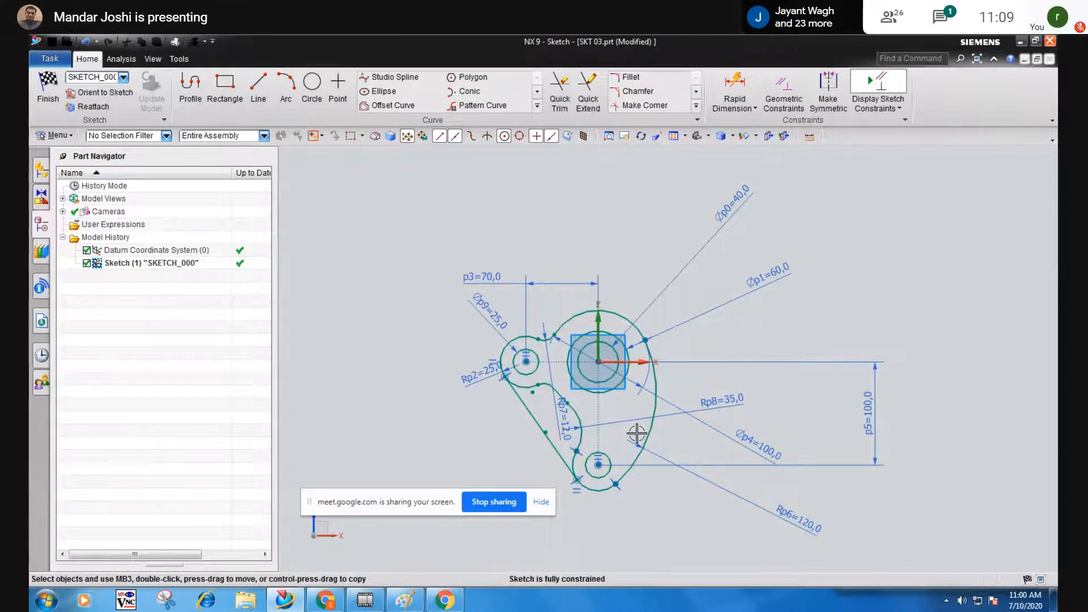
{"action": "middle_click_drag", "start_coordinate": [671, 360], "coordinate": [657, 364]}
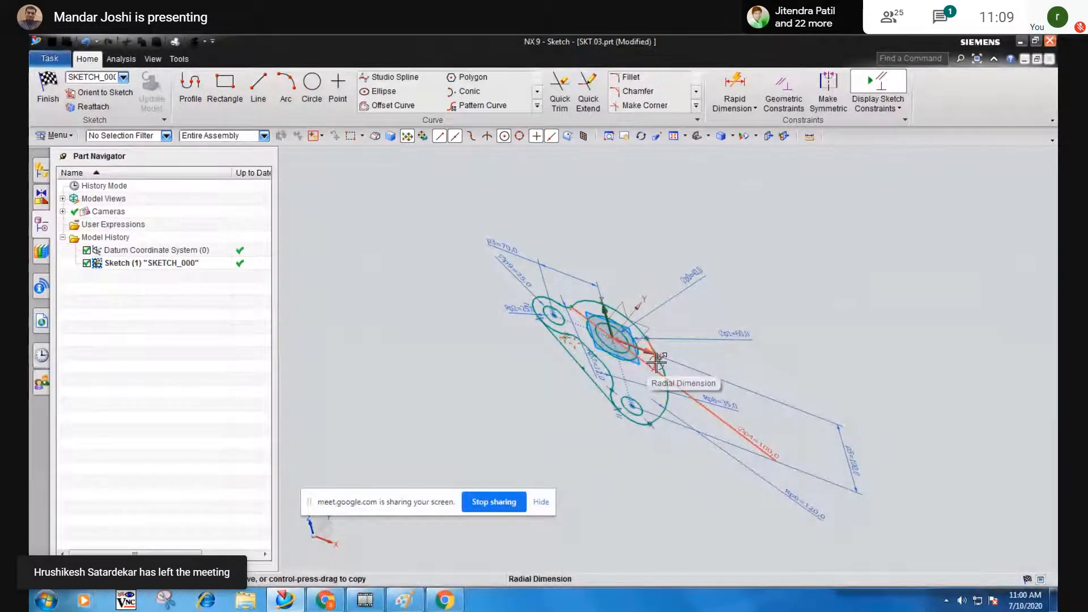
{"action": "left_click", "coordinate": [94, 94]}
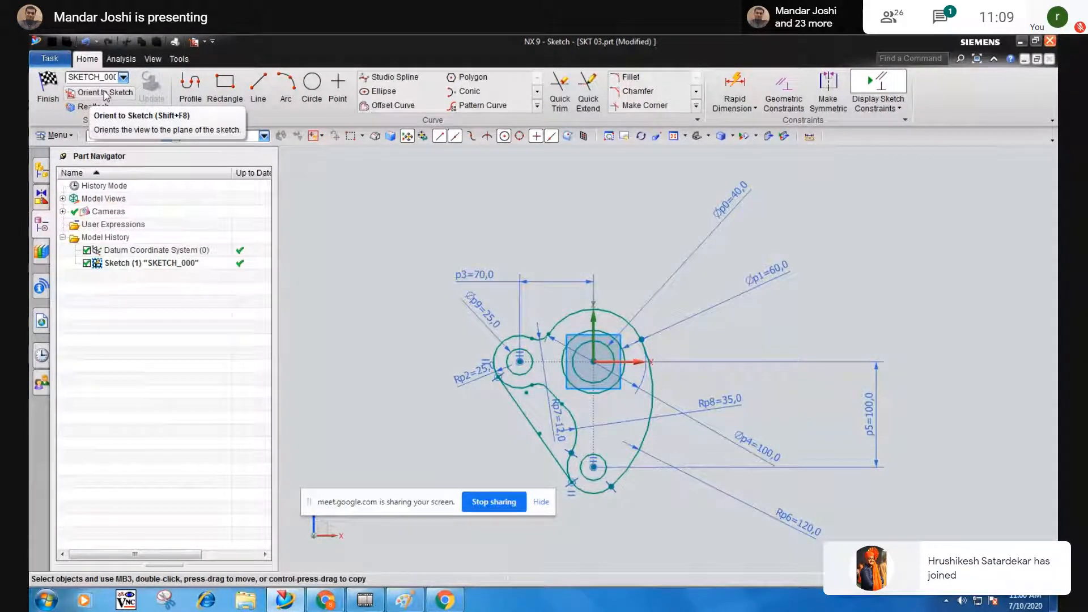
{"action": "mouse_move", "coordinate": [530, 386]}
{"action": "middle_mouse_down"}
{"action": "mouse_move", "coordinate": [498, 406]}
{"action": "mouse_move", "coordinate": [509, 366]}
{"action": "middle_mouse_up"}
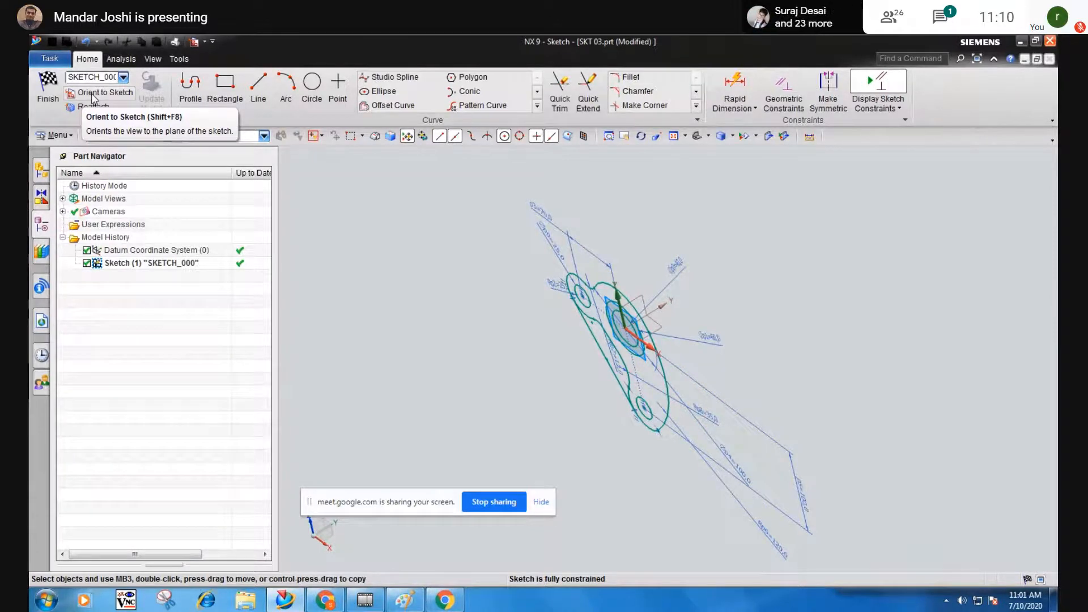
Switch to Chrome to check the meeting page and the NX Sketch 02.pdf reference drawing, and return to NX.
{"action": "left_click", "coordinate": [333, 600]}
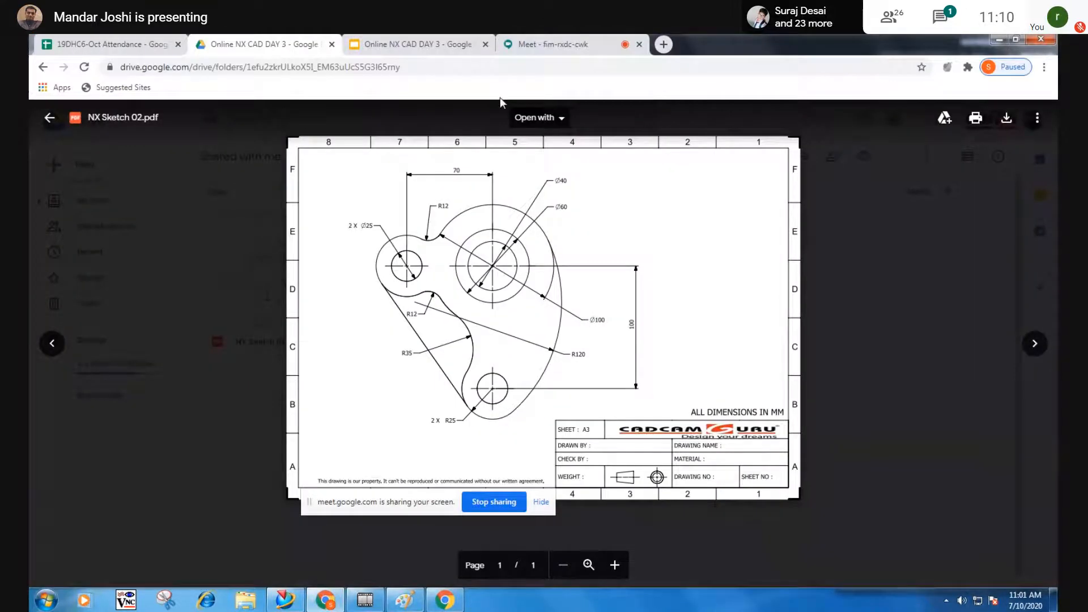
{"action": "left_click", "coordinate": [553, 44]}
{"action": "left_click", "coordinate": [671, 379]}
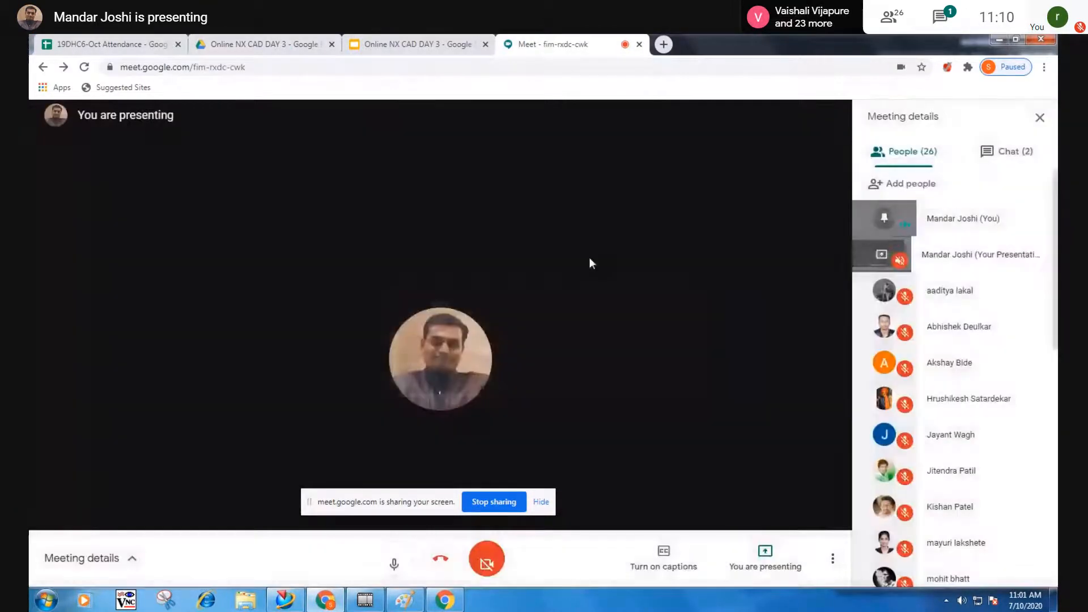
{"action": "left_click", "coordinate": [255, 45]}
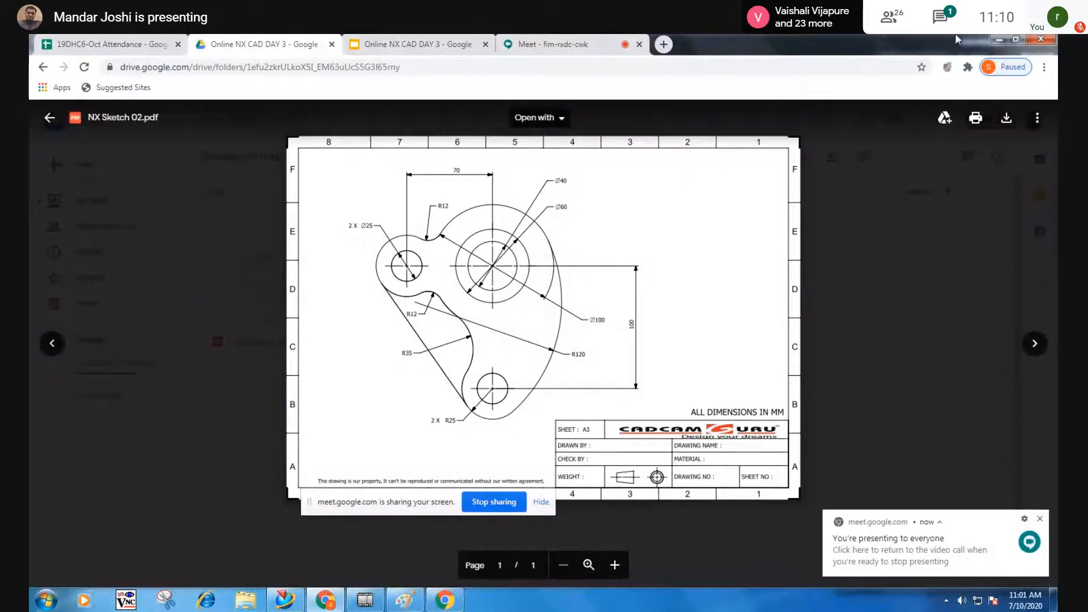
{"action": "left_click", "coordinate": [1000, 38]}
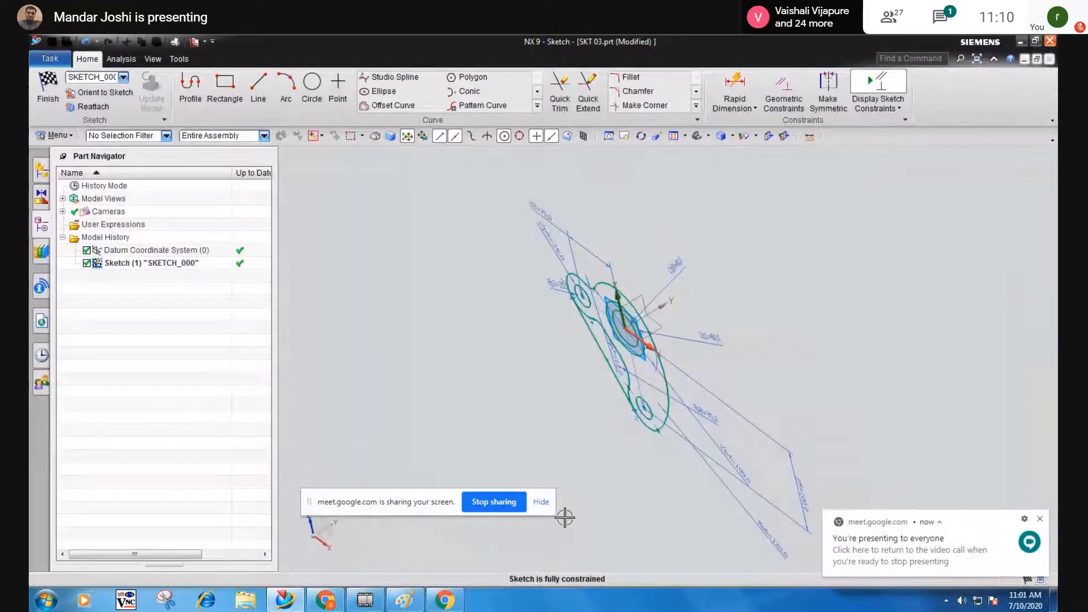
Switch to Paint and handwrite "Shift+F8 =" below the existing note about hiding and showing the coordinate system.
{"action": "left_click", "coordinate": [412, 608]}
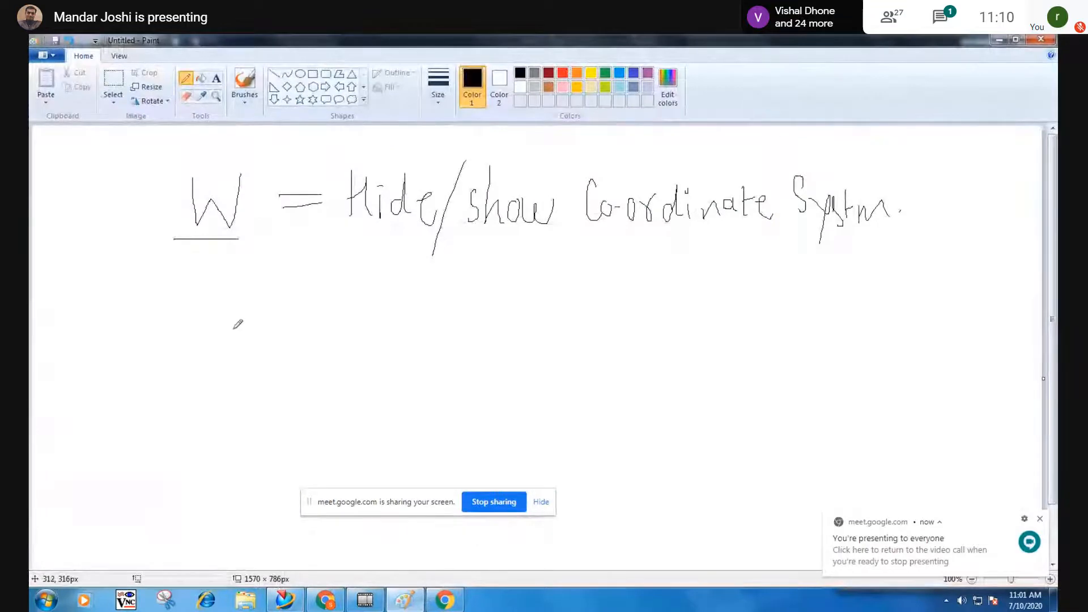
{"action": "mouse_move", "coordinate": [180, 310]}
{"action": "left_mouse_down"}
{"action": "mouse_move", "coordinate": [165, 351]}
{"action": "mouse_move", "coordinate": [147, 363]}
{"action": "left_mouse_up"}
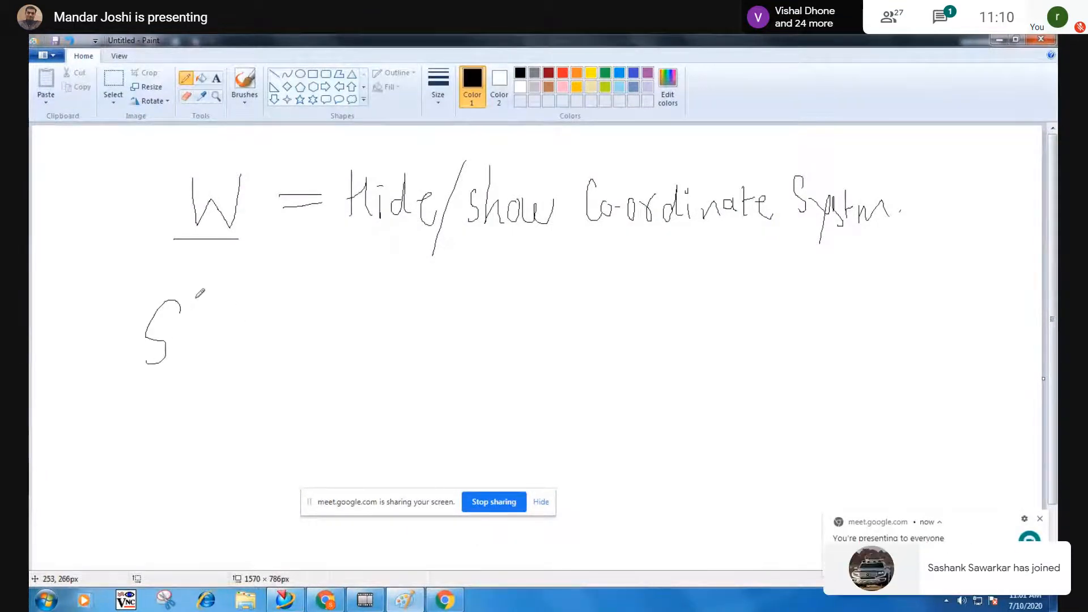
{"action": "mouse_move", "coordinate": [199, 293]}
{"action": "left_mouse_down"}
{"action": "mouse_move", "coordinate": [173, 361]}
{"action": "mouse_move", "coordinate": [216, 357]}
{"action": "mouse_move", "coordinate": [219, 329]}
{"action": "mouse_move", "coordinate": [231, 349]}
{"action": "left_mouse_up"}
{"action": "mouse_move", "coordinate": [266, 305]}
{"action": "left_mouse_down"}
{"action": "mouse_move", "coordinate": [272, 346]}
{"action": "mouse_move", "coordinate": [276, 321]}
{"action": "mouse_move", "coordinate": [300, 333]}
{"action": "mouse_move", "coordinate": [289, 350]}
{"action": "left_mouse_up"}
{"action": "left_click_drag", "start_coordinate": [327, 313], "coordinate": [316, 353]}
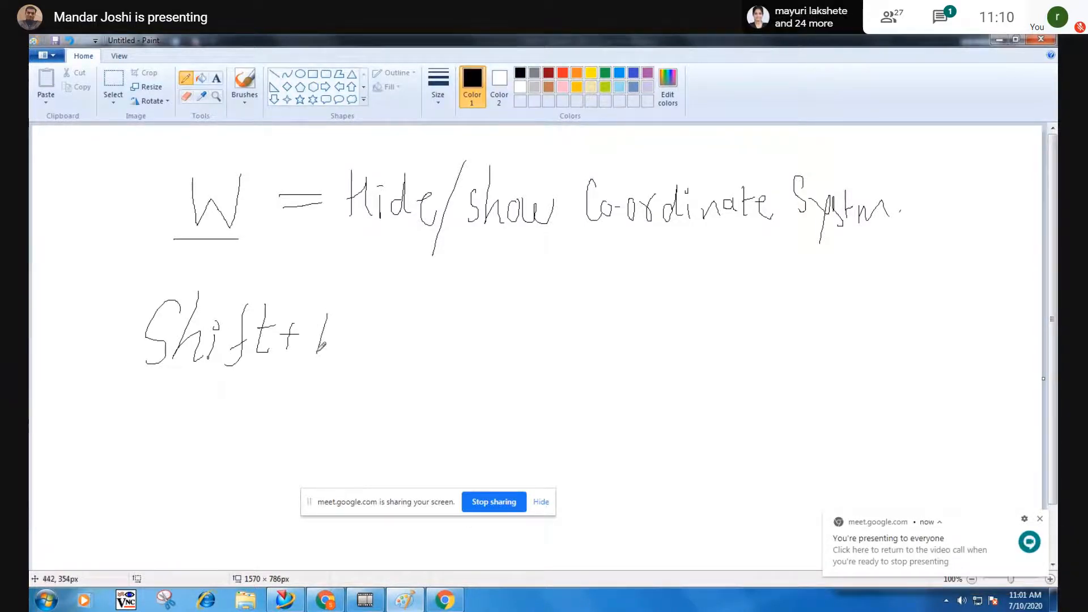
{"action": "left_click_drag", "start_coordinate": [325, 315], "coordinate": [358, 312]}
{"action": "left_click_drag", "start_coordinate": [319, 335], "coordinate": [430, 334]}
{"action": "left_click_drag", "start_coordinate": [389, 353], "coordinate": [435, 344]}
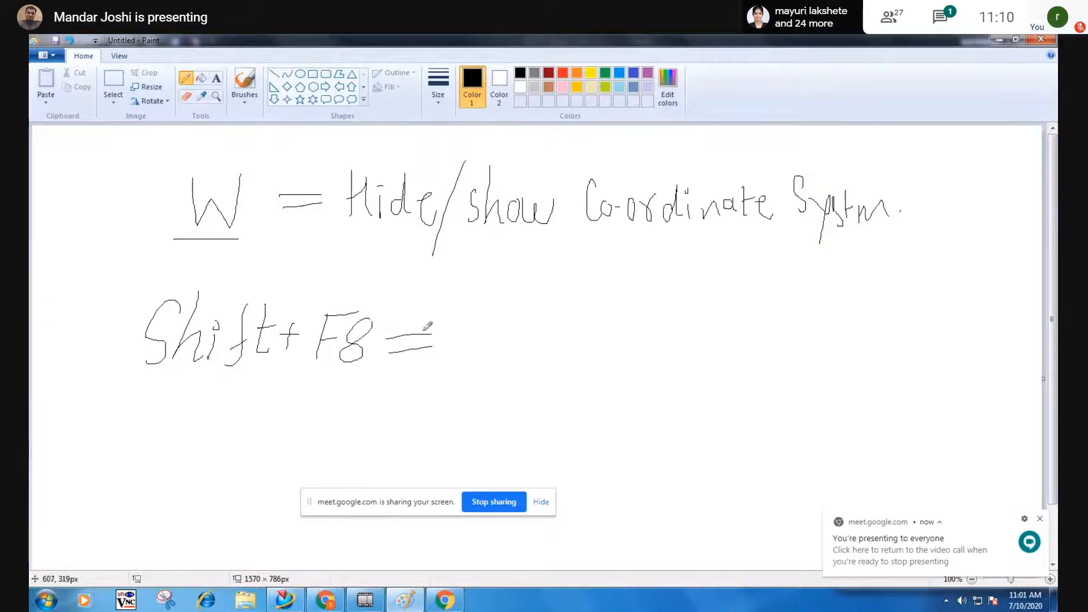
Handwrite "To Reorient the Sketch" after the equals sign to complete the Shift+F8 note.
{"action": "mouse_move", "coordinate": [454, 303]}
{"action": "left_mouse_down"}
{"action": "mouse_move", "coordinate": [497, 299]}
{"action": "mouse_move", "coordinate": [468, 357]}
{"action": "left_mouse_up"}
{"action": "left_click_drag", "start_coordinate": [510, 329], "coordinate": [512, 340]}
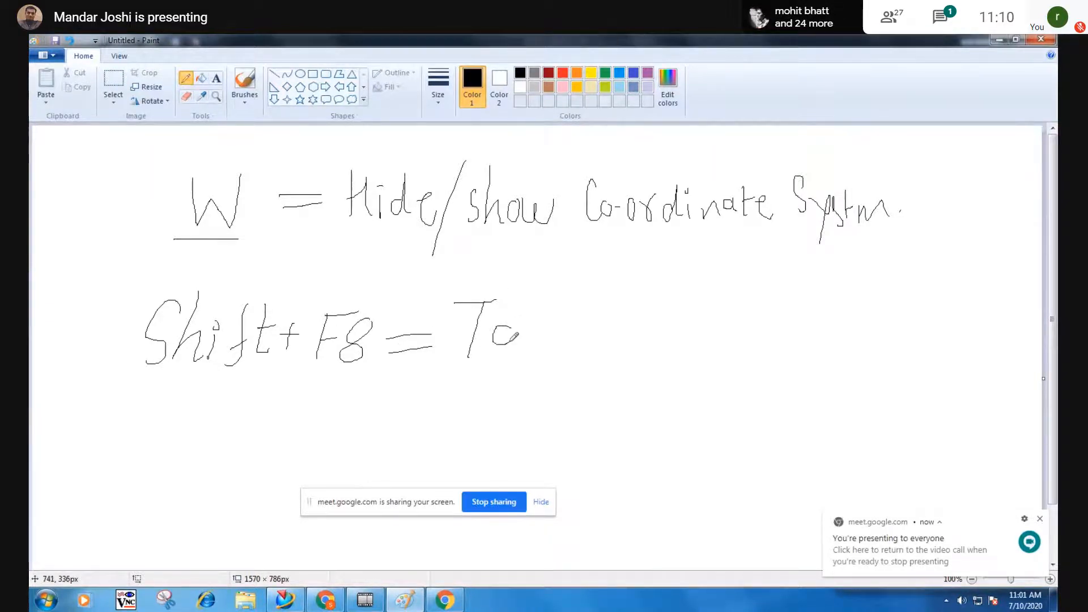
{"action": "left_click_drag", "start_coordinate": [559, 308], "coordinate": [547, 361]}
{"action": "mouse_move", "coordinate": [558, 312]}
{"action": "left_mouse_down"}
{"action": "mouse_move", "coordinate": [570, 309]}
{"action": "mouse_move", "coordinate": [555, 335]}
{"action": "mouse_move", "coordinate": [575, 355]}
{"action": "left_mouse_up"}
{"action": "mouse_move", "coordinate": [578, 340]}
{"action": "left_mouse_down"}
{"action": "mouse_move", "coordinate": [590, 326]}
{"action": "mouse_move", "coordinate": [609, 357]}
{"action": "mouse_move", "coordinate": [623, 331]}
{"action": "mouse_move", "coordinate": [634, 358]}
{"action": "left_mouse_up"}
{"action": "mouse_move", "coordinate": [634, 320]}
{"action": "left_mouse_down"}
{"action": "mouse_move", "coordinate": [658, 320]}
{"action": "mouse_move", "coordinate": [660, 355]}
{"action": "mouse_move", "coordinate": [687, 314]}
{"action": "mouse_move", "coordinate": [690, 351]}
{"action": "left_mouse_up"}
{"action": "mouse_move", "coordinate": [702, 296]}
{"action": "left_mouse_down"}
{"action": "mouse_move", "coordinate": [696, 354]}
{"action": "mouse_move", "coordinate": [706, 318]}
{"action": "mouse_move", "coordinate": [758, 332]}
{"action": "left_mouse_up"}
{"action": "left_click_drag", "start_coordinate": [776, 295], "coordinate": [778, 347]}
{"action": "mouse_move", "coordinate": [783, 332]}
{"action": "left_mouse_down"}
{"action": "mouse_move", "coordinate": [796, 329]}
{"action": "mouse_move", "coordinate": [792, 347]}
{"action": "left_mouse_up"}
{"action": "left_click_drag", "start_coordinate": [830, 306], "coordinate": [826, 348]}
{"action": "mouse_move", "coordinate": [863, 296]}
{"action": "left_mouse_down"}
{"action": "mouse_move", "coordinate": [849, 352]}
{"action": "mouse_move", "coordinate": [934, 324]}
{"action": "mouse_move", "coordinate": [939, 351]}
{"action": "mouse_move", "coordinate": [951, 329]}
{"action": "mouse_move", "coordinate": [956, 353]}
{"action": "left_mouse_up"}
{"action": "left_click_drag", "start_coordinate": [971, 301], "coordinate": [1012, 360]}
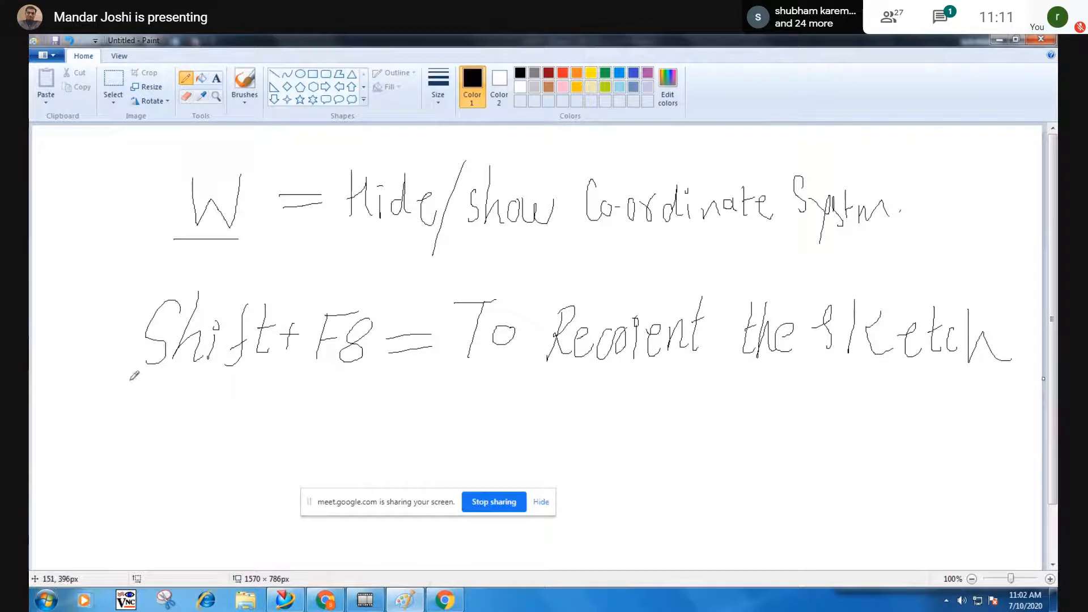
Undo the stray stroke across the S and underline "Shift+F8" with a straight horizontal line.
{"action": "mouse_move", "coordinate": [127, 373]}
{"action": "left_mouse_down"}
{"action": "mouse_move", "coordinate": [127, 397]}
{"action": "mouse_move", "coordinate": [182, 317]}
{"action": "left_mouse_up"}
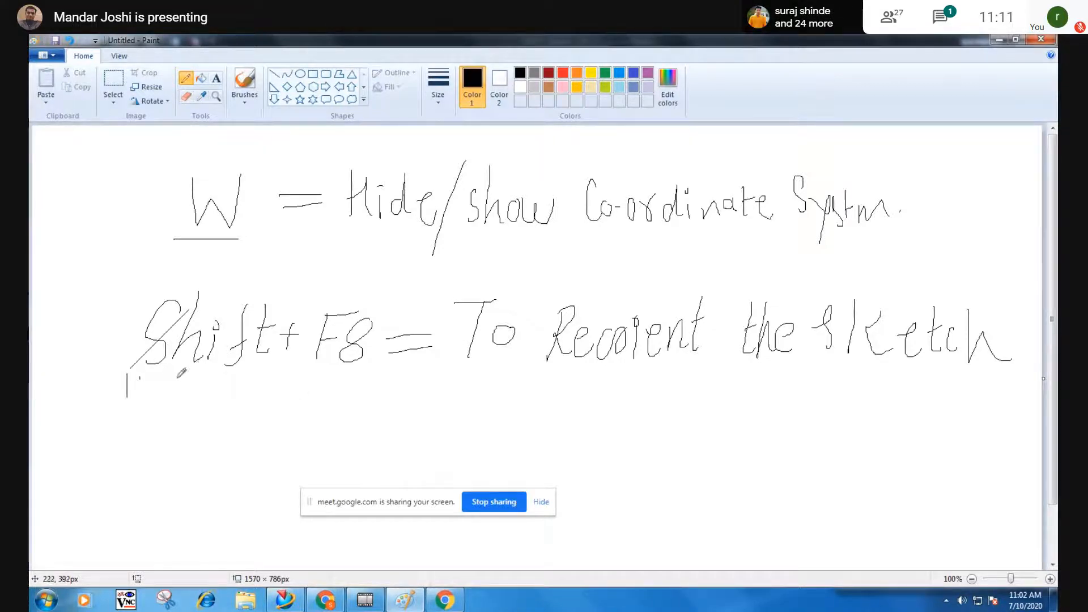
{"action": "key", "text": "ctrl+z"}
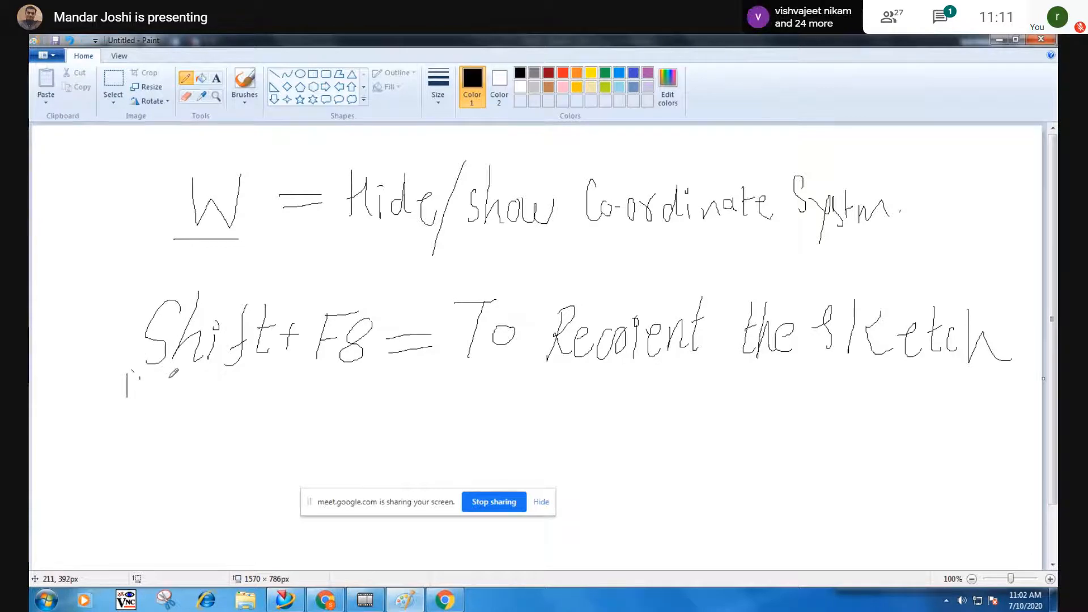
{"action": "left_click_drag", "start_coordinate": [155, 375], "coordinate": [377, 375]}
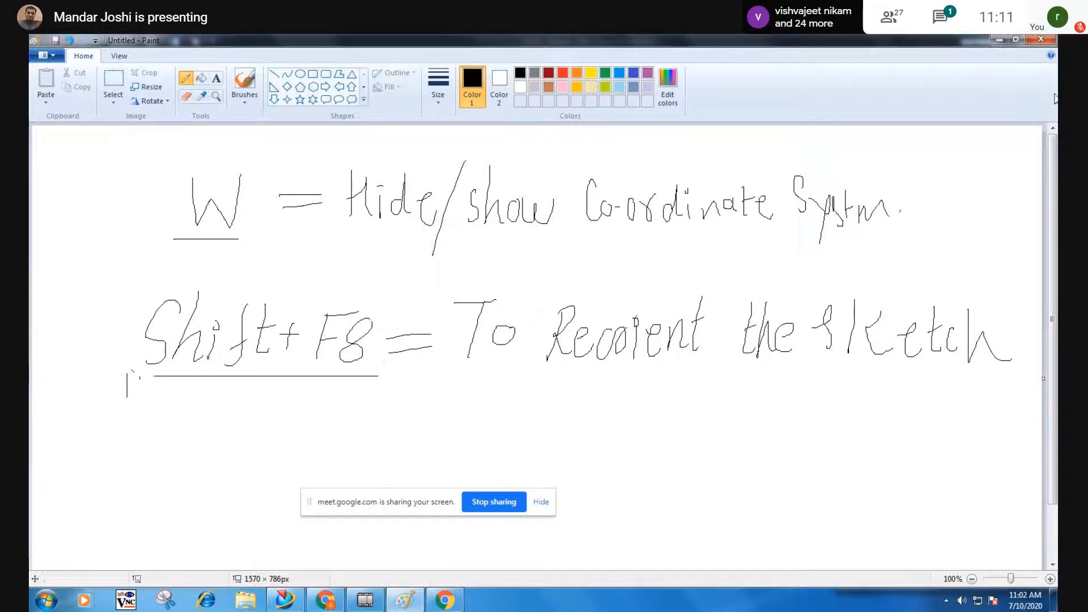
Return to NX, tilt the sketch view and realign it to the sketch plane with Orient to Sketch.
{"action": "left_click", "coordinate": [1000, 39]}
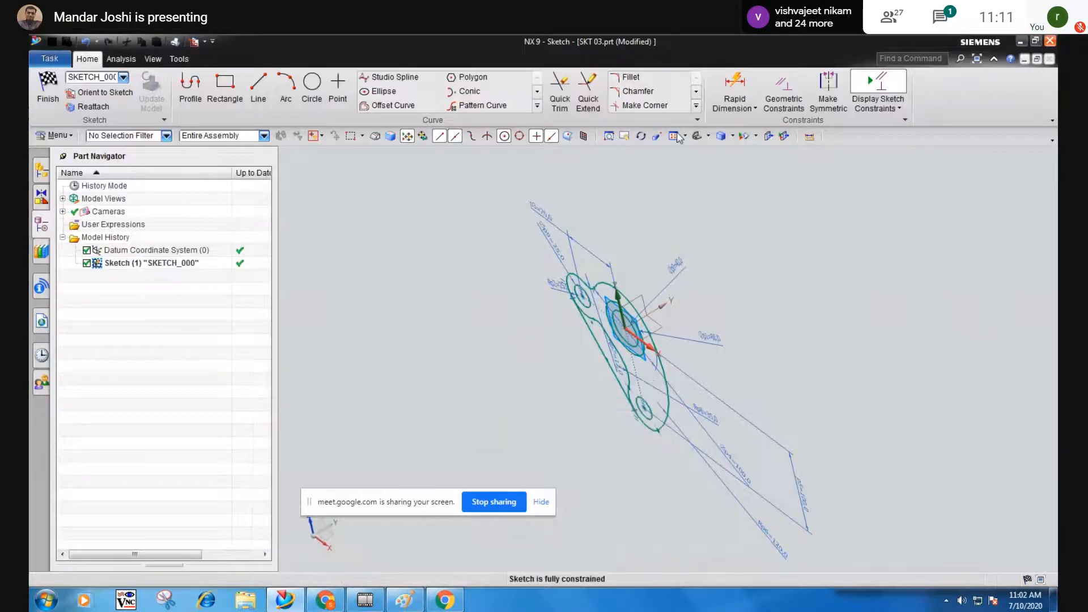
{"action": "middle_click_drag", "start_coordinate": [632, 382], "coordinate": [601, 375]}
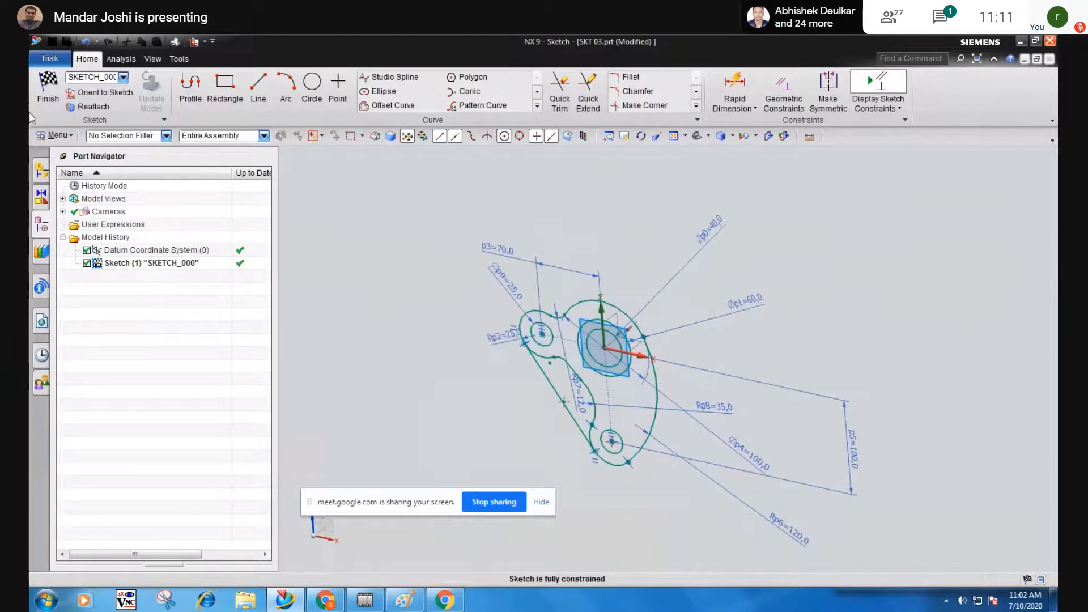
{"action": "left_click", "coordinate": [99, 93]}
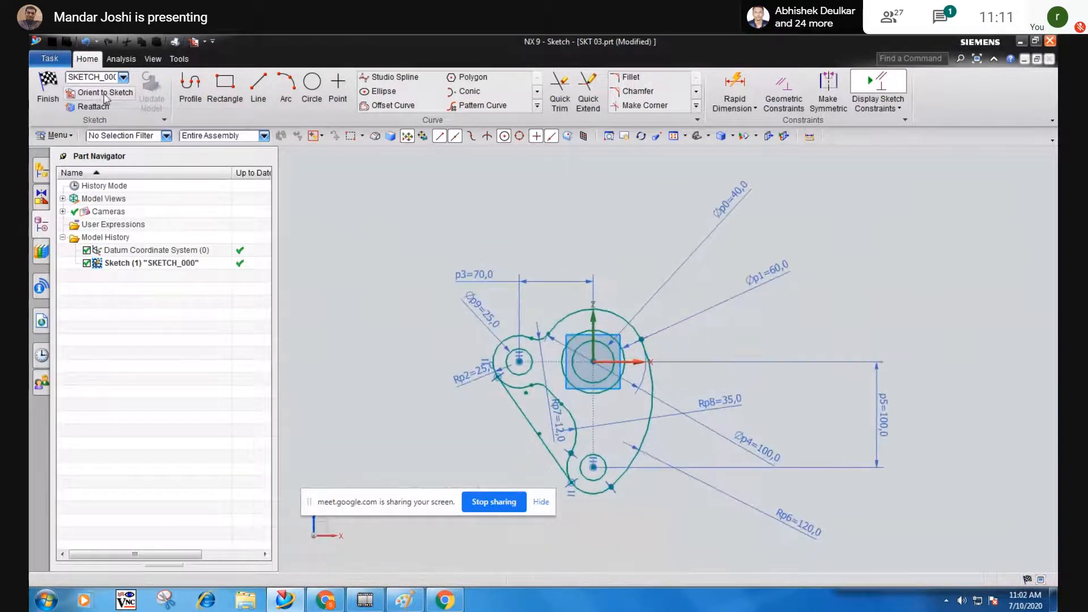
Finish the sketch and save the SKT 03 part file.
{"action": "left_click", "coordinate": [48, 88]}
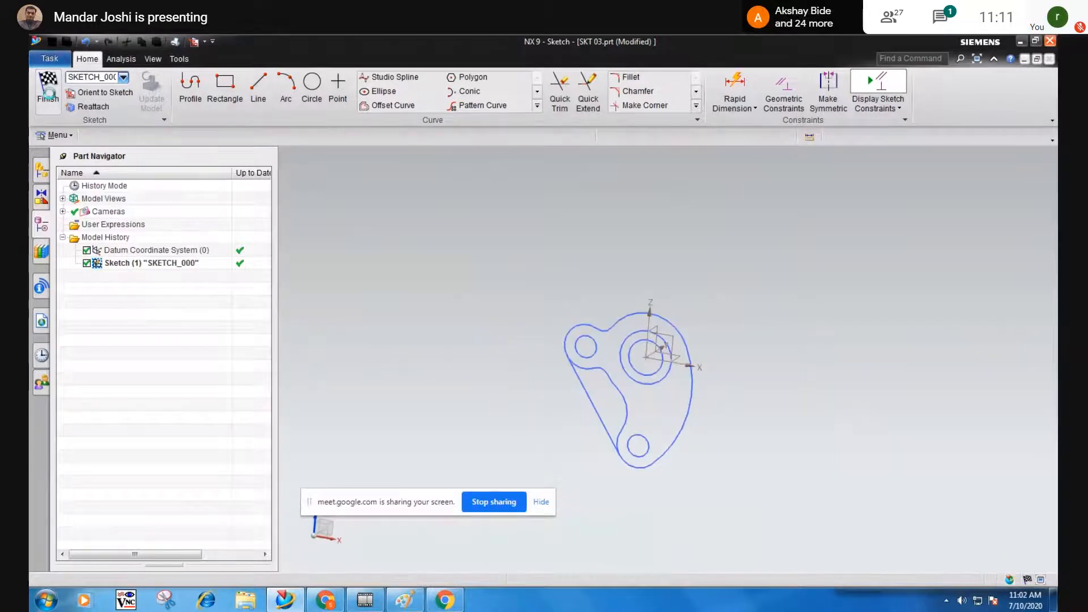
{"action": "middle_click_drag", "start_coordinate": [509, 369], "coordinate": [511, 371]}
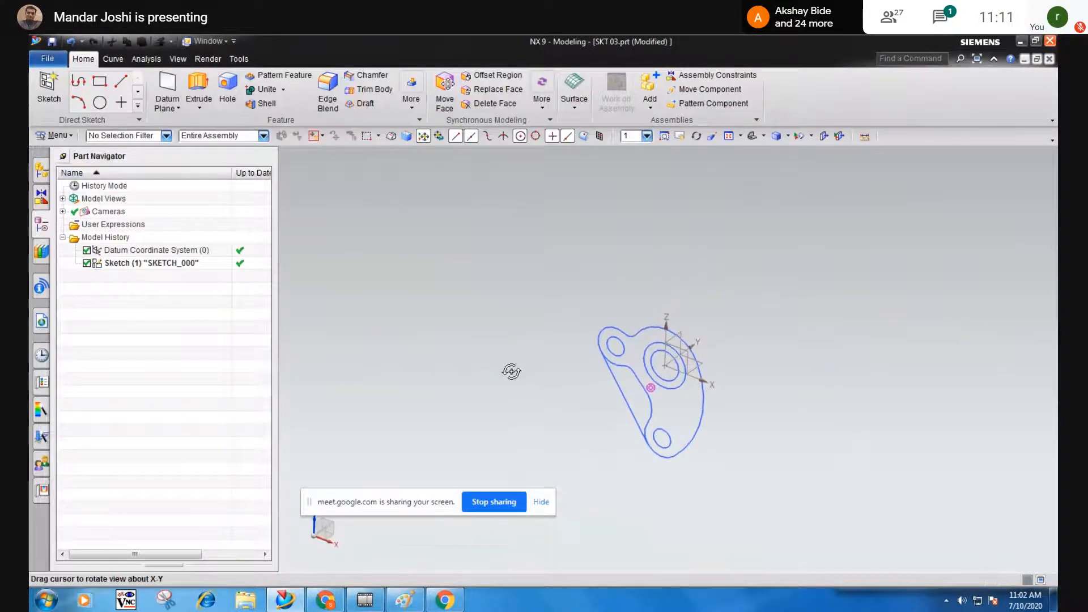
{"action": "left_click", "coordinate": [47, 60]}
{"action": "mouse_move", "coordinate": [64, 140]}
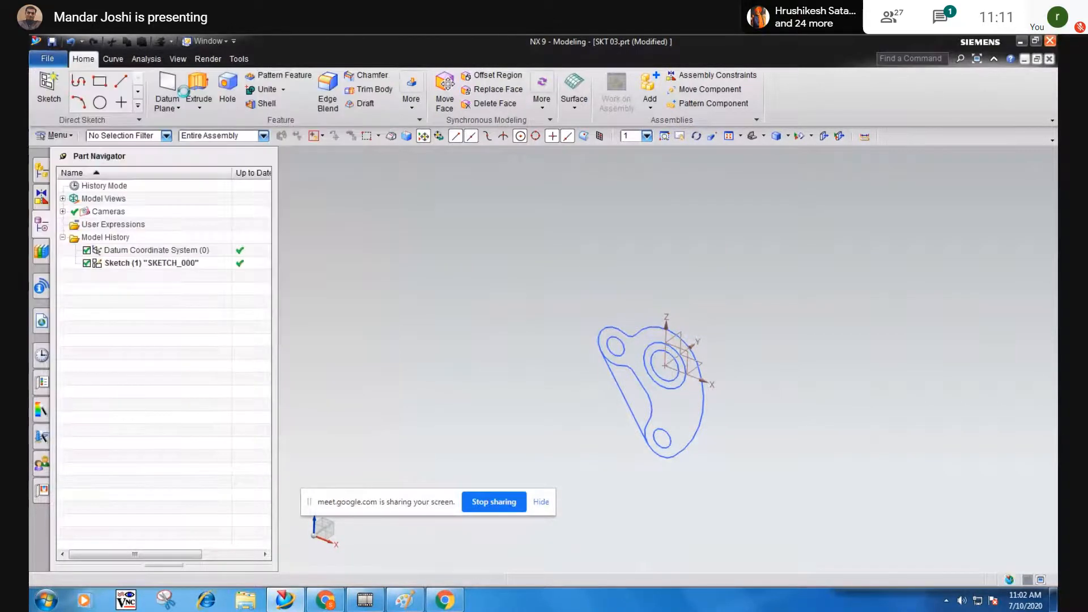
{"action": "left_click", "coordinate": [184, 91]}
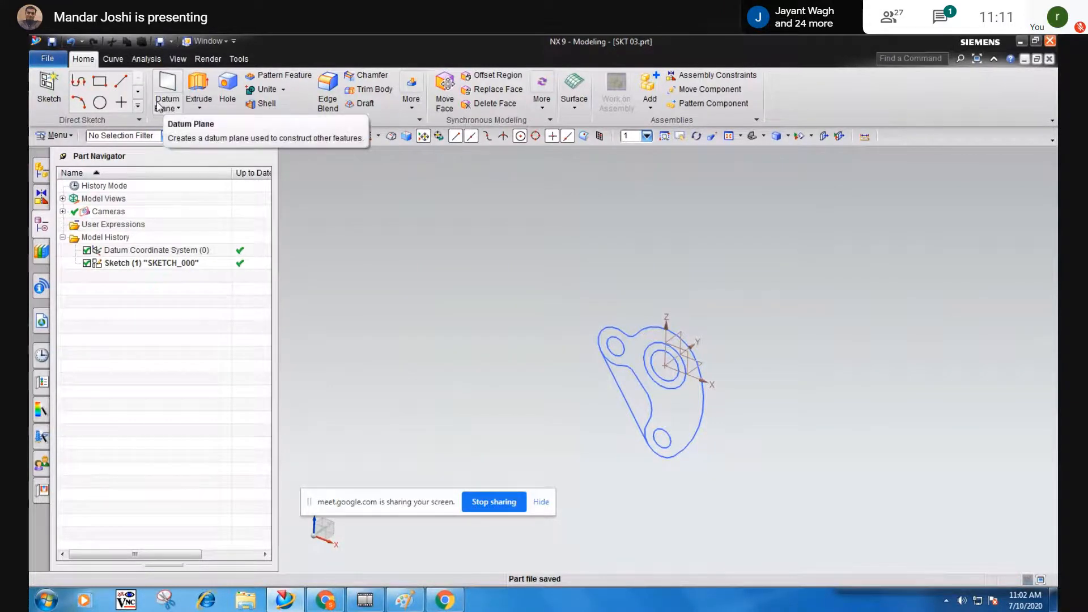
{"action": "left_click", "coordinate": [48, 58]}
{"action": "left_click", "coordinate": [46, 79]}
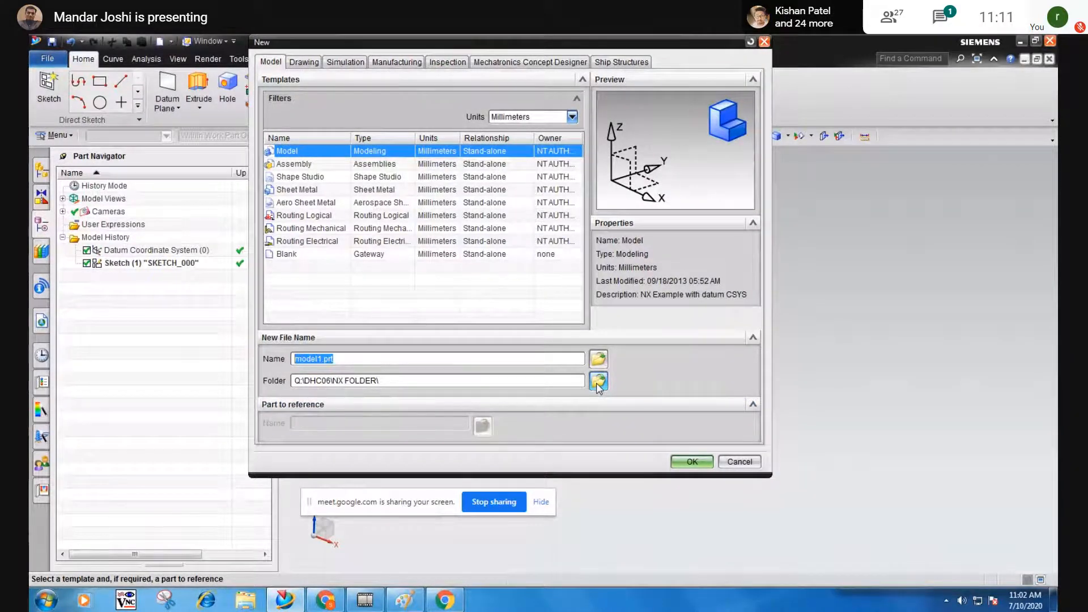
{"action": "left_click", "coordinate": [739, 461]}
Save the SKT 03 part again from the modeling view.
{"action": "middle_click_drag", "start_coordinate": [442, 325], "coordinate": [450, 323]}
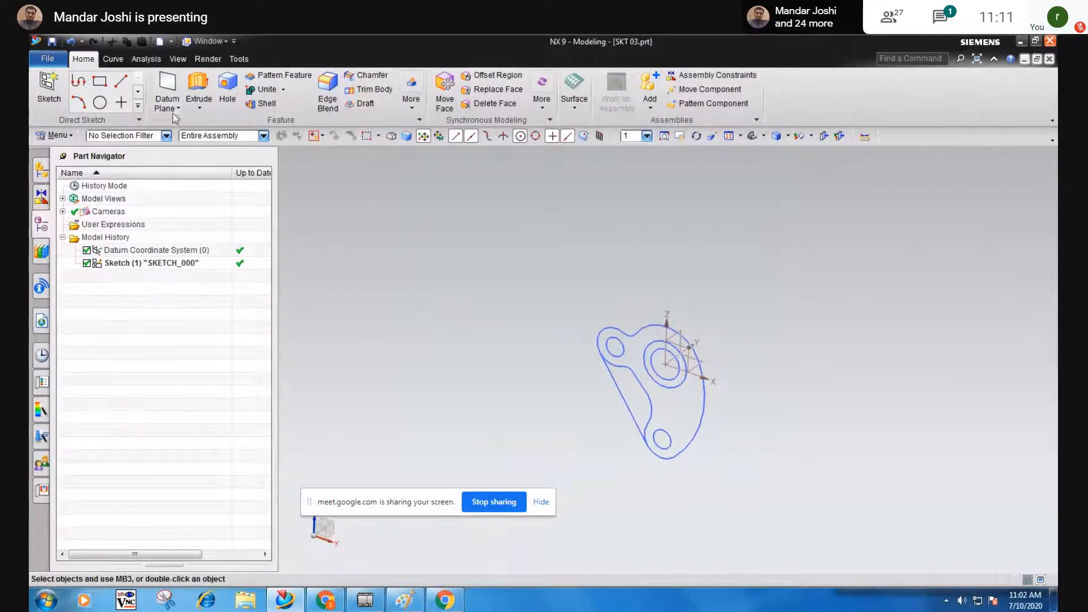
{"action": "left_click", "coordinate": [52, 41]}
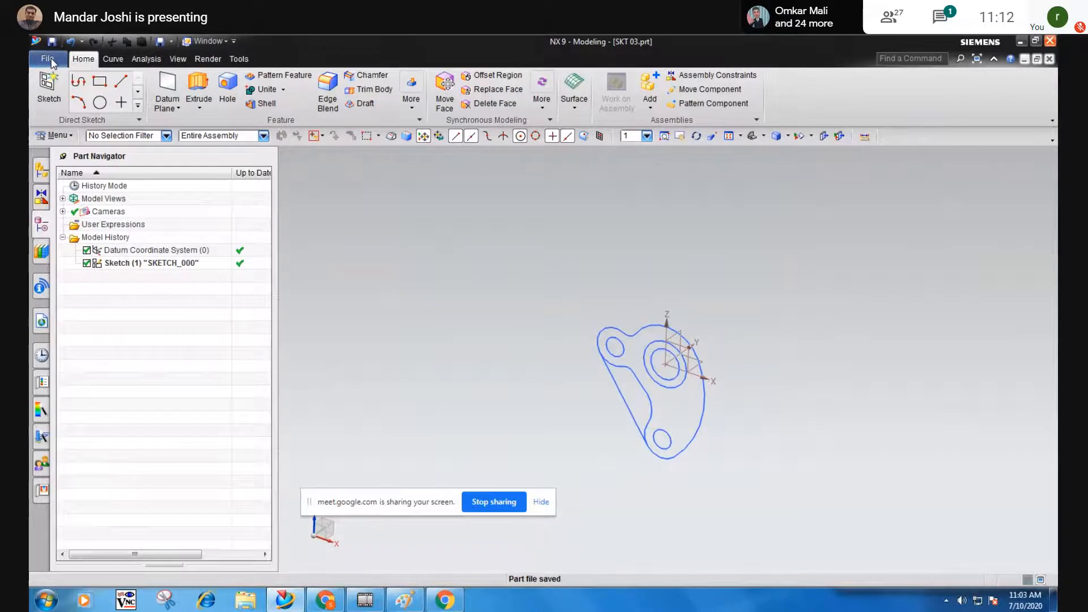
{"action": "mouse_move", "coordinate": [497, 342]}
{"action": "middle_mouse_down"}
{"action": "mouse_move", "coordinate": [504, 304]}
{"action": "mouse_move", "coordinate": [506, 345]}
{"action": "middle_mouse_up"}
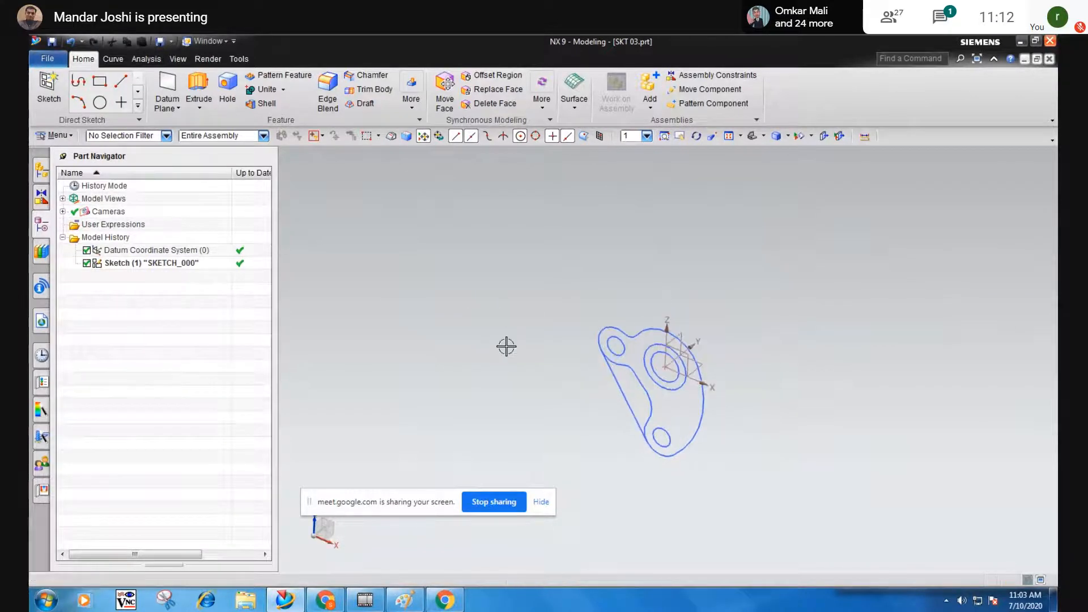
{"action": "left_click", "coordinate": [505, 339]}
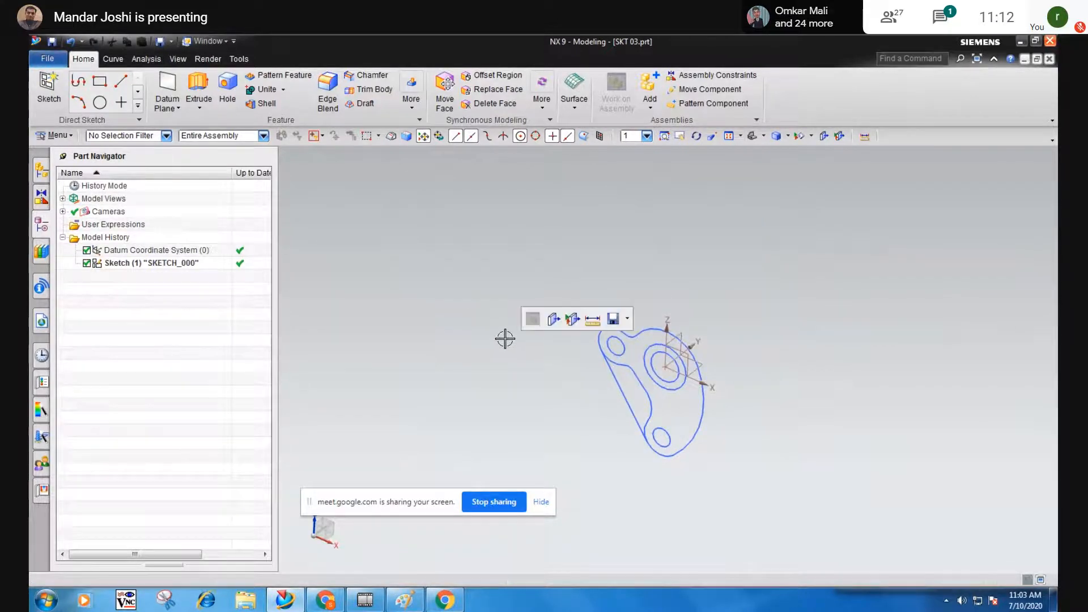
Open the SKT 03 part from NX FOLDER and choose to reopen the already loaded part.
{"action": "left_click", "coordinate": [42, 63]}
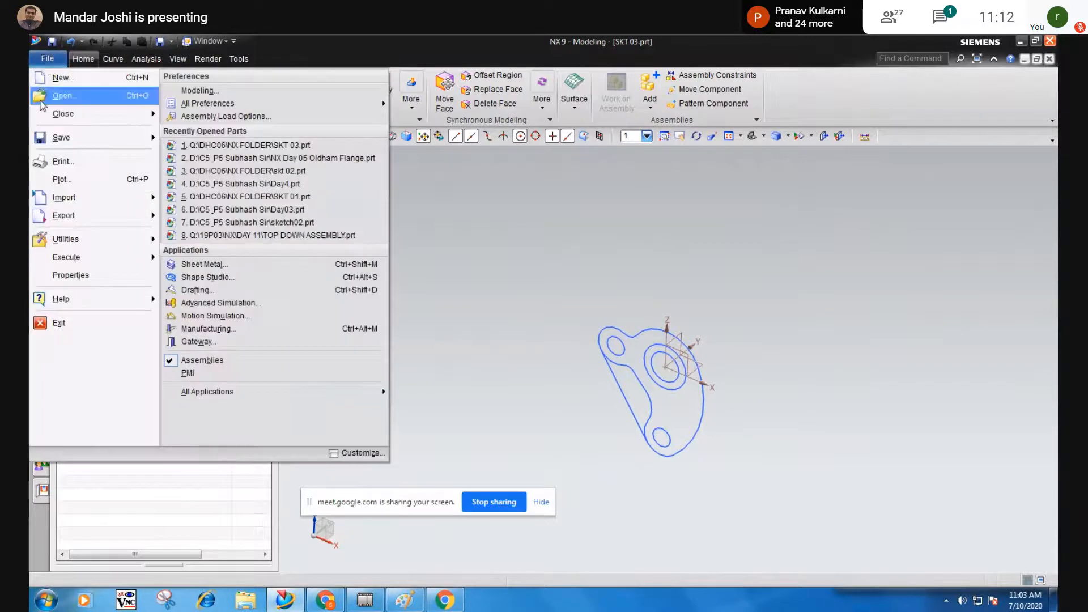
{"action": "left_click", "coordinate": [43, 101]}
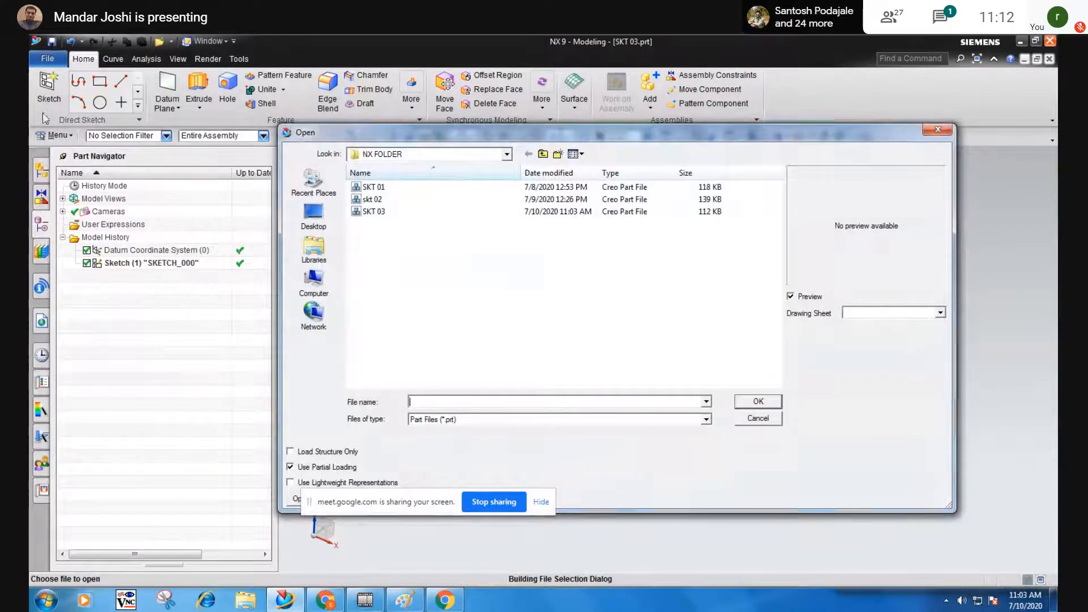
{"action": "left_click", "coordinate": [543, 153]}
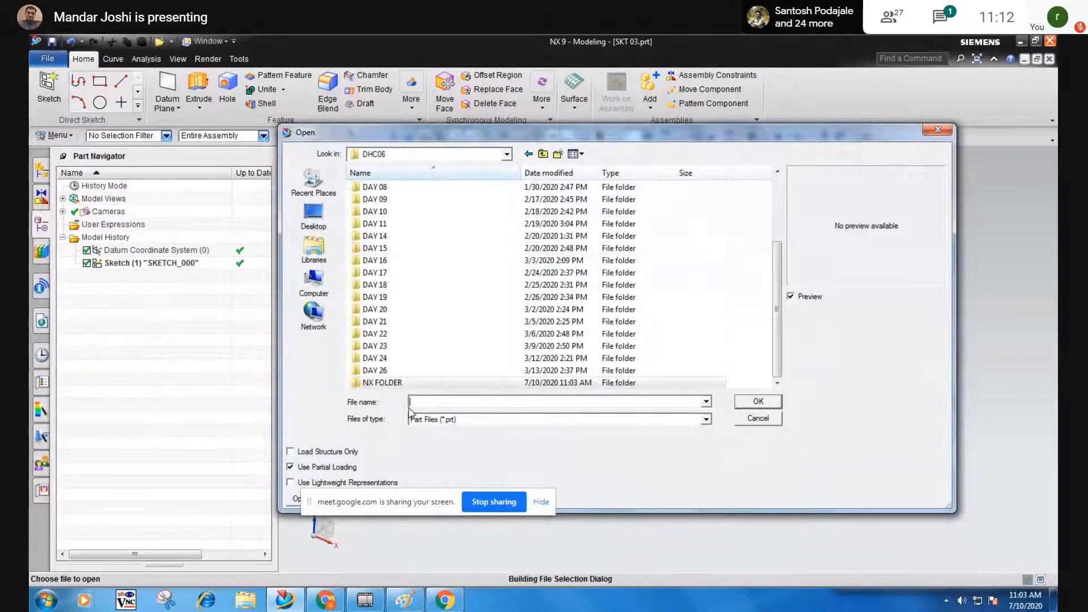
{"action": "double_click", "coordinate": [400, 383]}
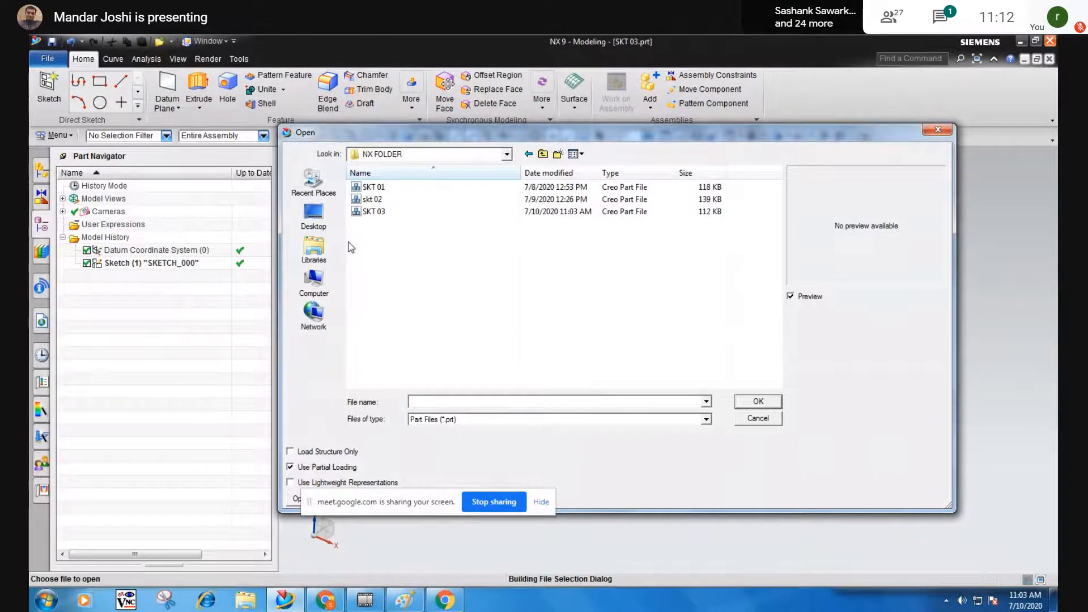
{"action": "left_click", "coordinate": [375, 215]}
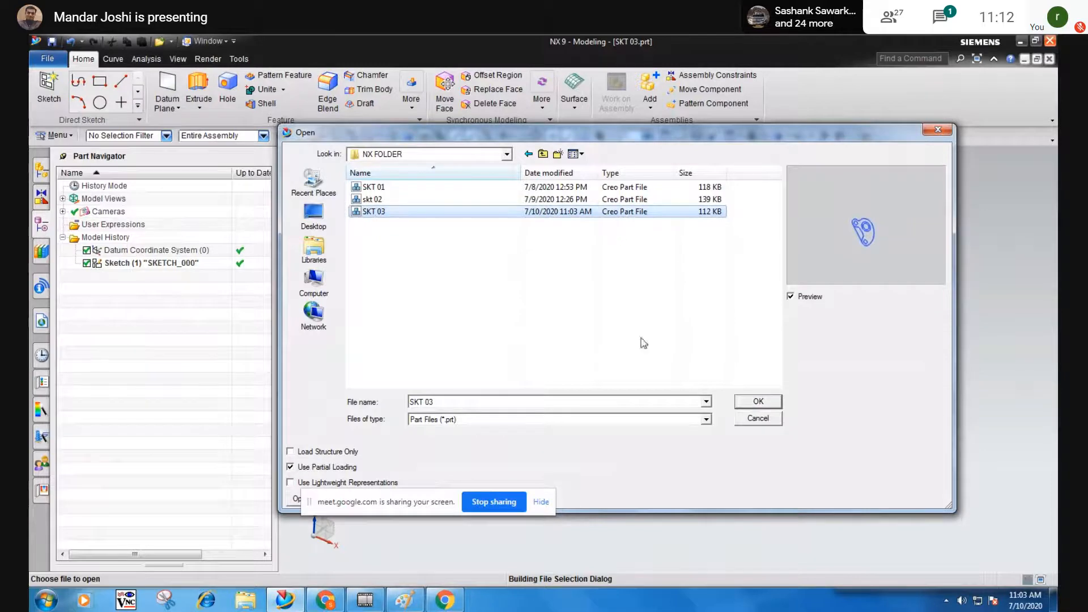
{"action": "left_click", "coordinate": [758, 402]}
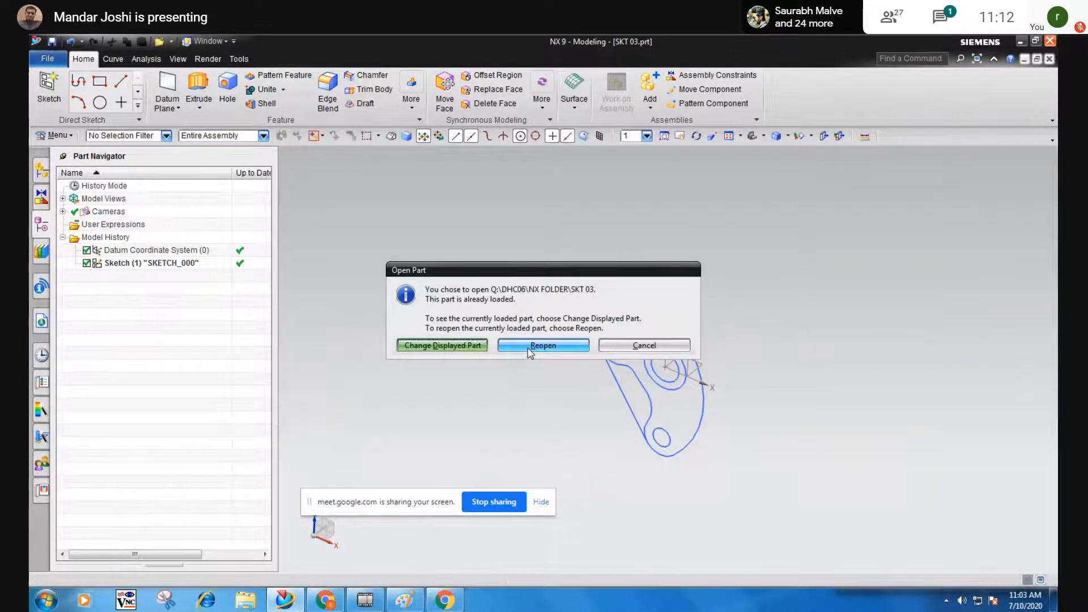
{"action": "left_click", "coordinate": [531, 347]}
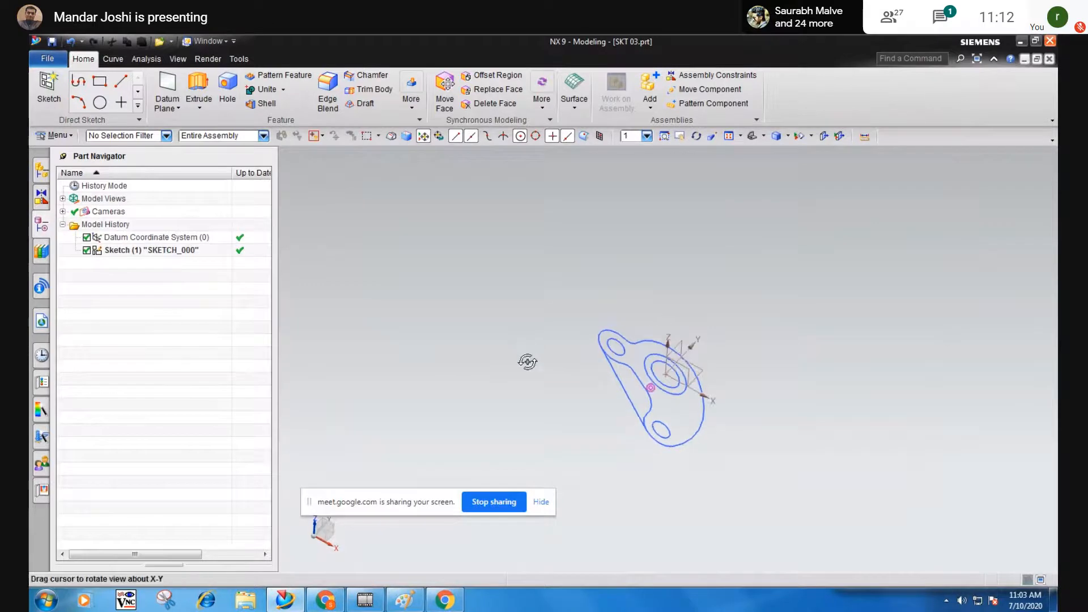
Suppress and restore the sketch and the datum coordinate system in the model history, and dismiss the update report.
{"action": "middle_click_drag", "start_coordinate": [539, 363], "coordinate": [586, 318]}
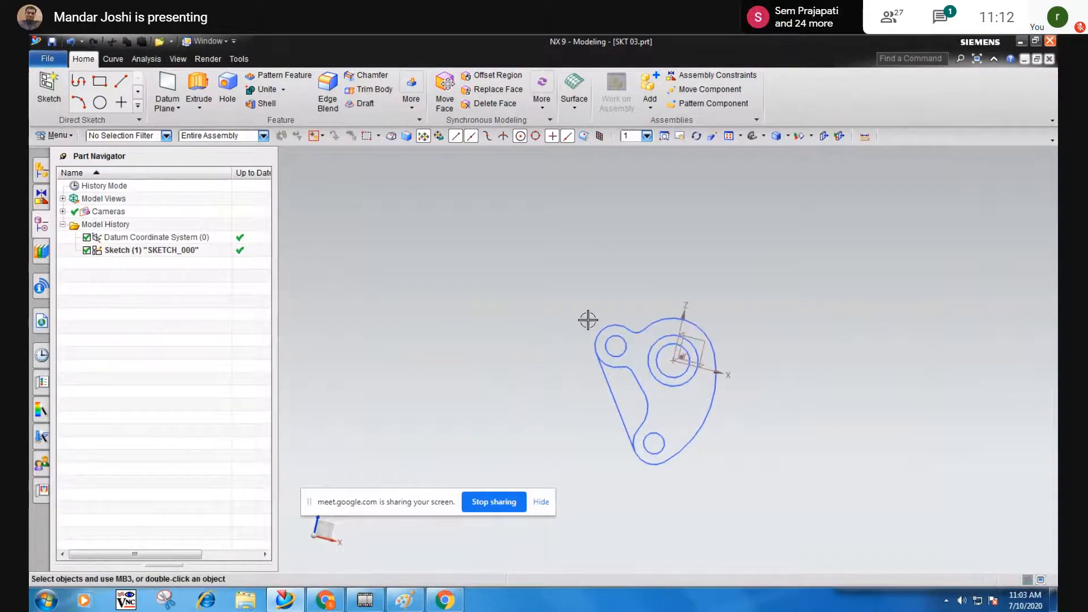
{"action": "left_click", "coordinate": [87, 251]}
{"action": "left_click", "coordinate": [87, 250]}
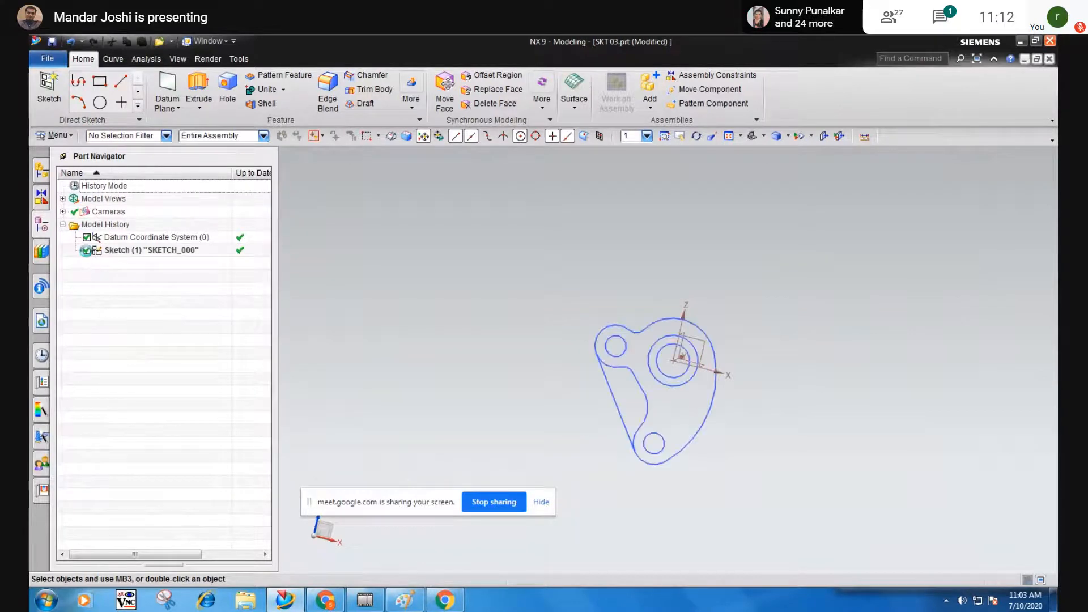
{"action": "left_click", "coordinate": [86, 250]}
{"action": "left_click", "coordinate": [87, 251]}
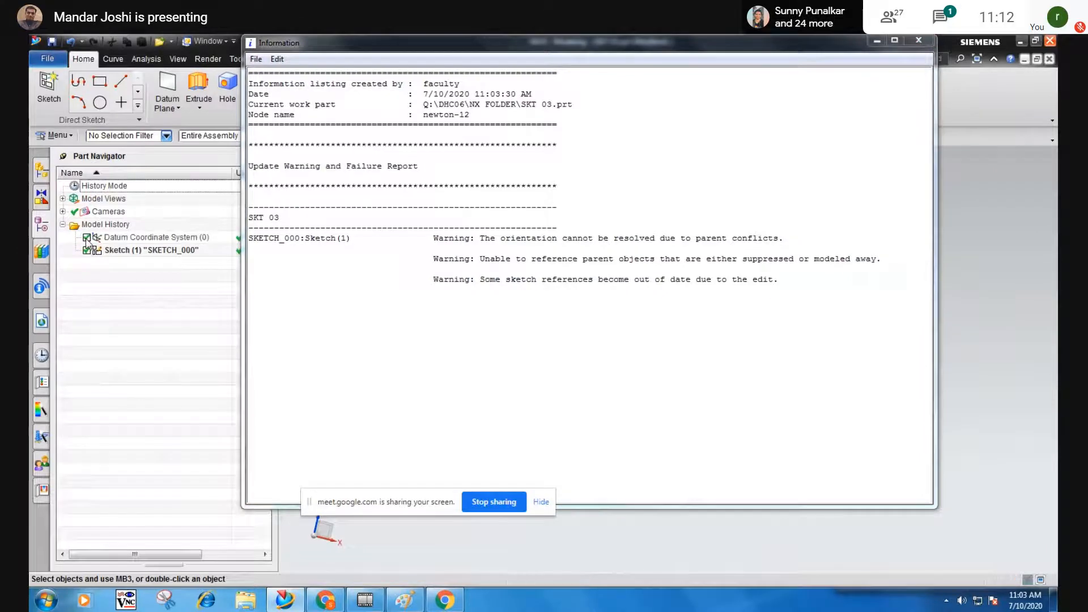
{"action": "left_click", "coordinate": [919, 40]}
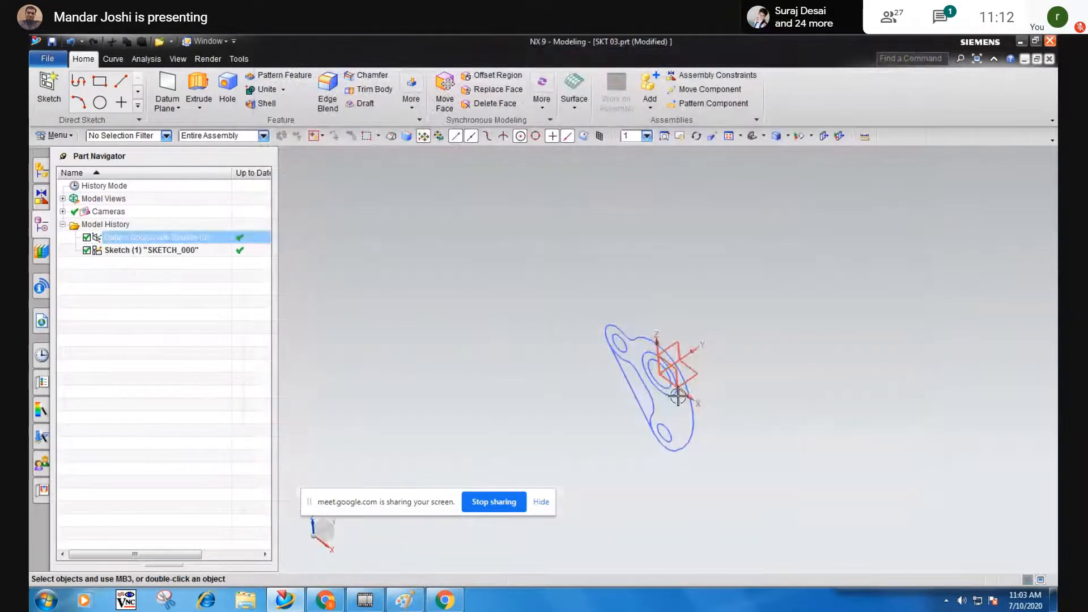
Suppress the datum coordinate system the sketch depends on, dismiss the update report, and restore the datum coordinate system.
{"action": "scroll", "coordinate": [677, 396], "scroll_direction": "up", "scroll_amount": 5}
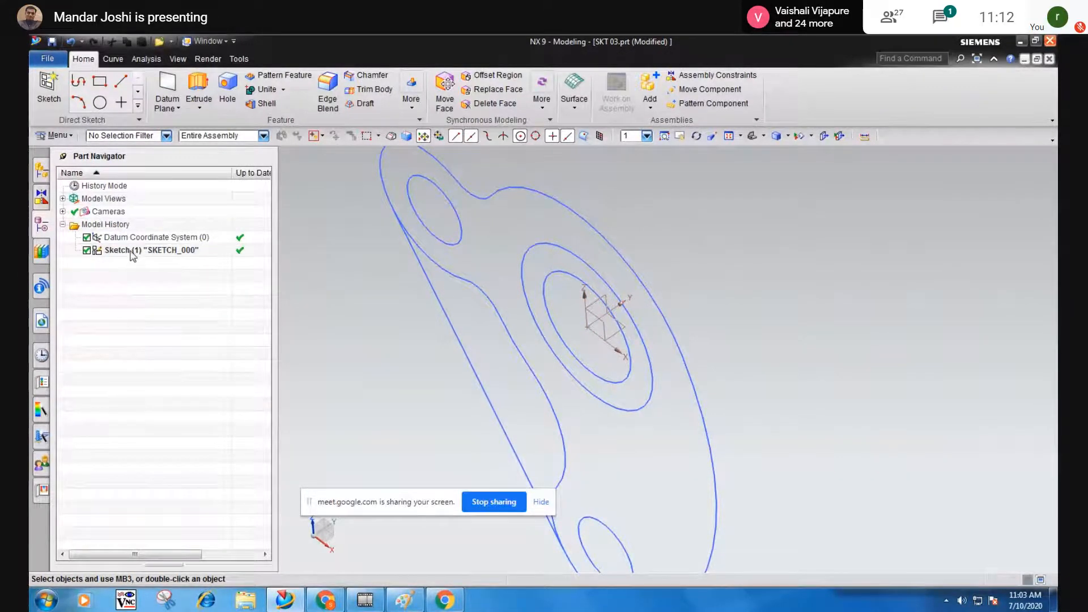
{"action": "left_click", "coordinate": [113, 251]}
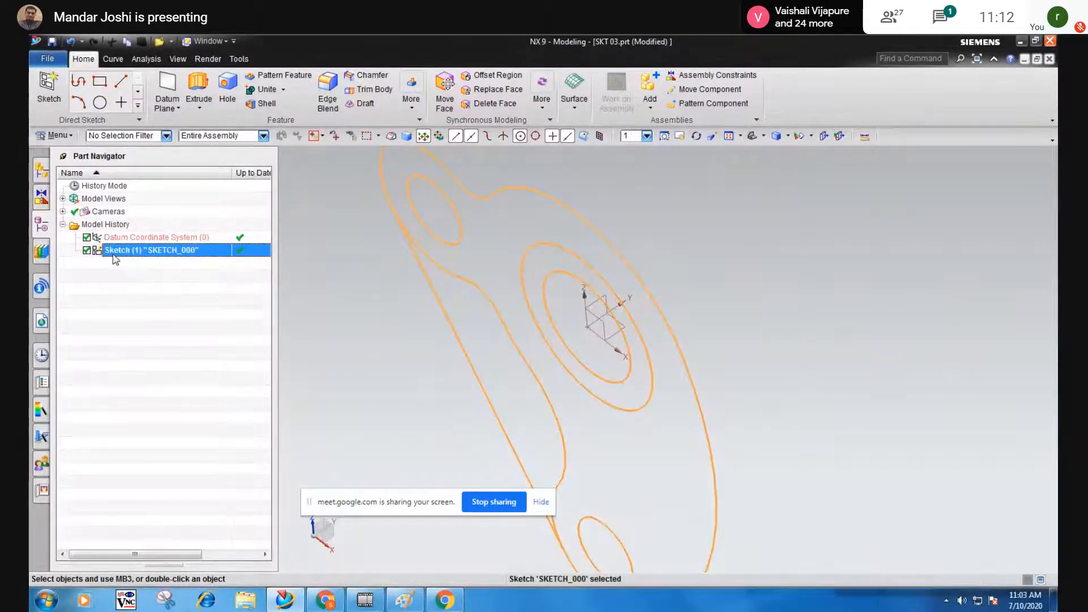
{"action": "left_click", "coordinate": [136, 238]}
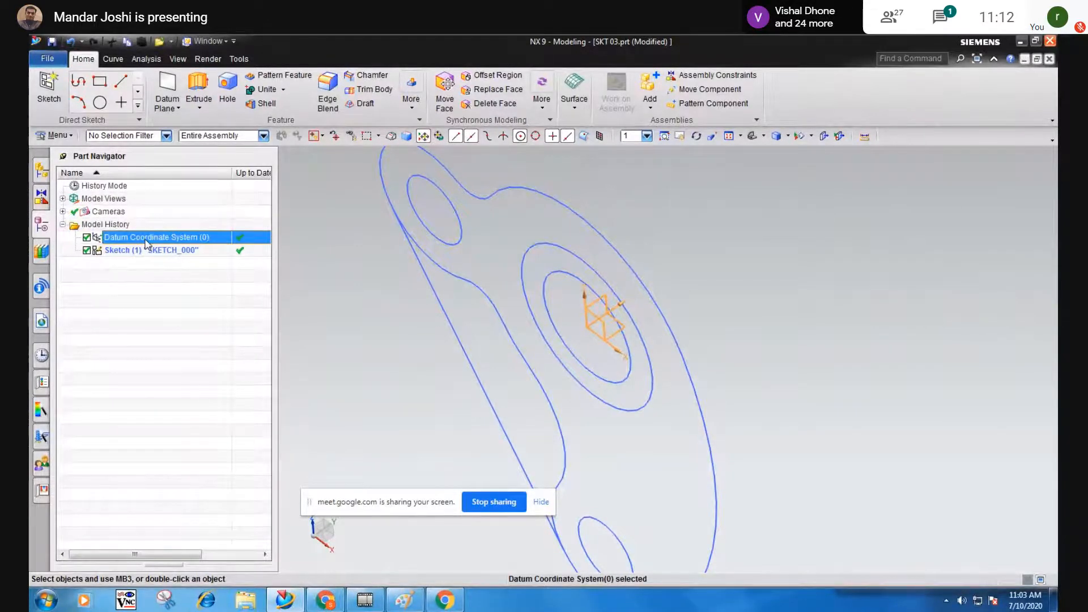
{"action": "left_click", "coordinate": [87, 238]}
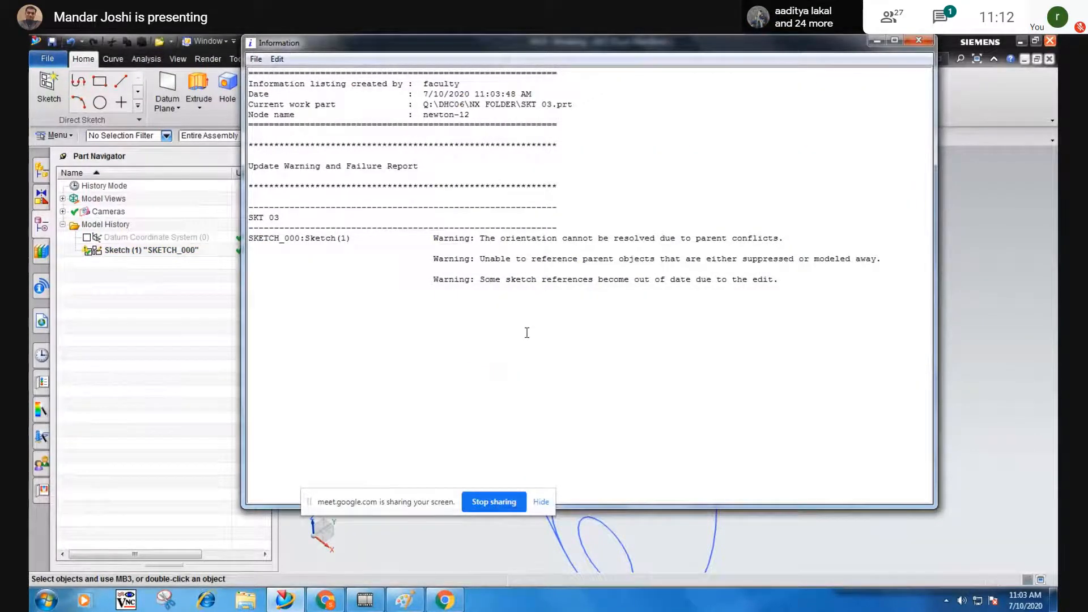
{"action": "left_click", "coordinate": [918, 40]}
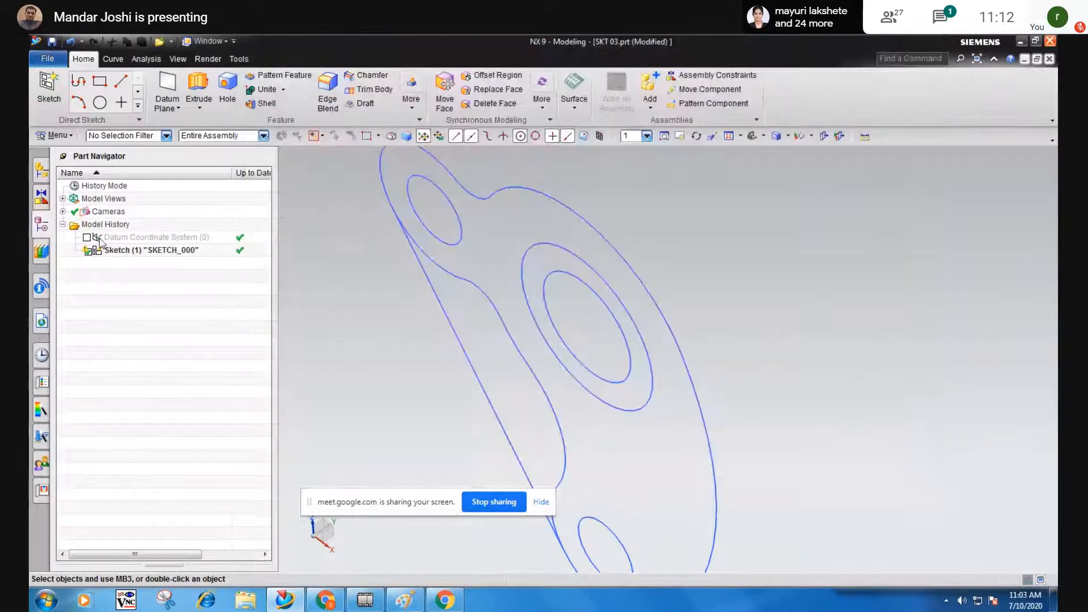
{"action": "left_click", "coordinate": [87, 238]}
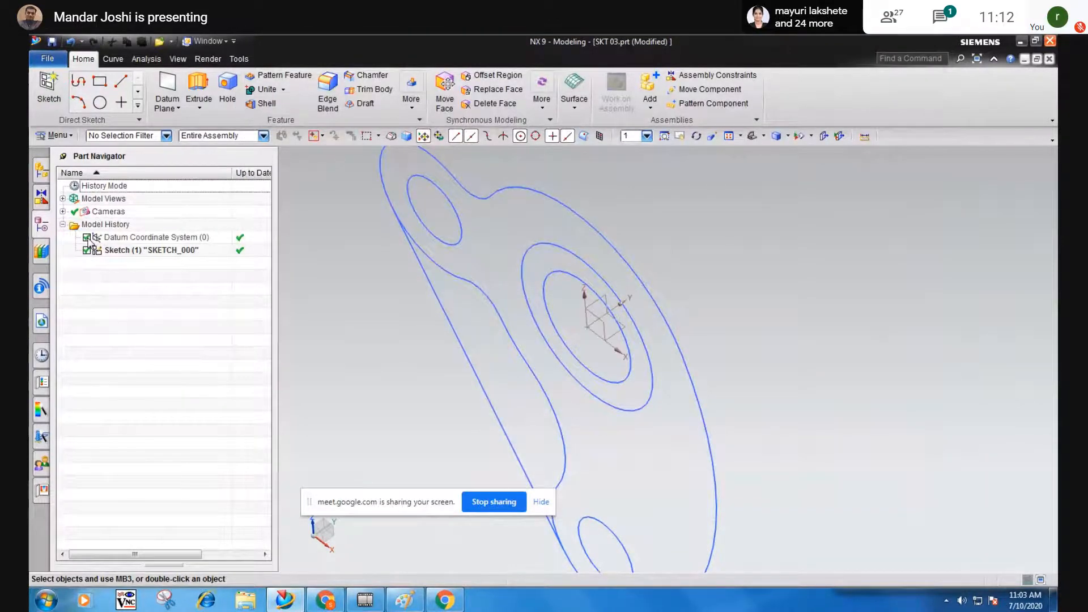
Suppress and restore the sketch several times in the model history while viewing the profile from the front.
{"action": "middle_click_drag", "start_coordinate": [571, 325], "coordinate": [609, 297]}
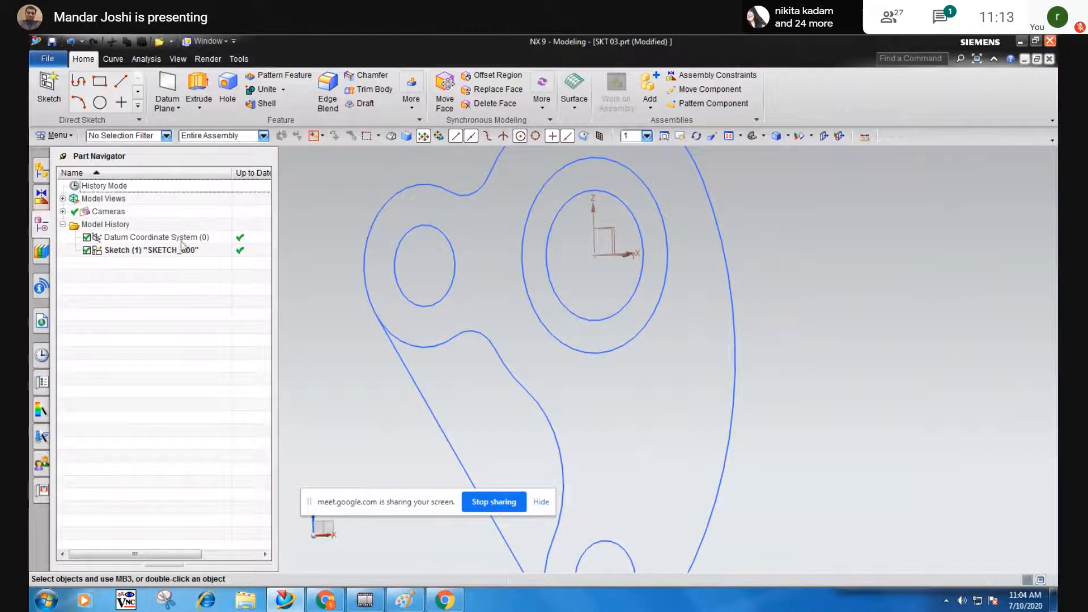
{"action": "left_click", "coordinate": [87, 251]}
{"action": "left_click", "coordinate": [87, 251]}
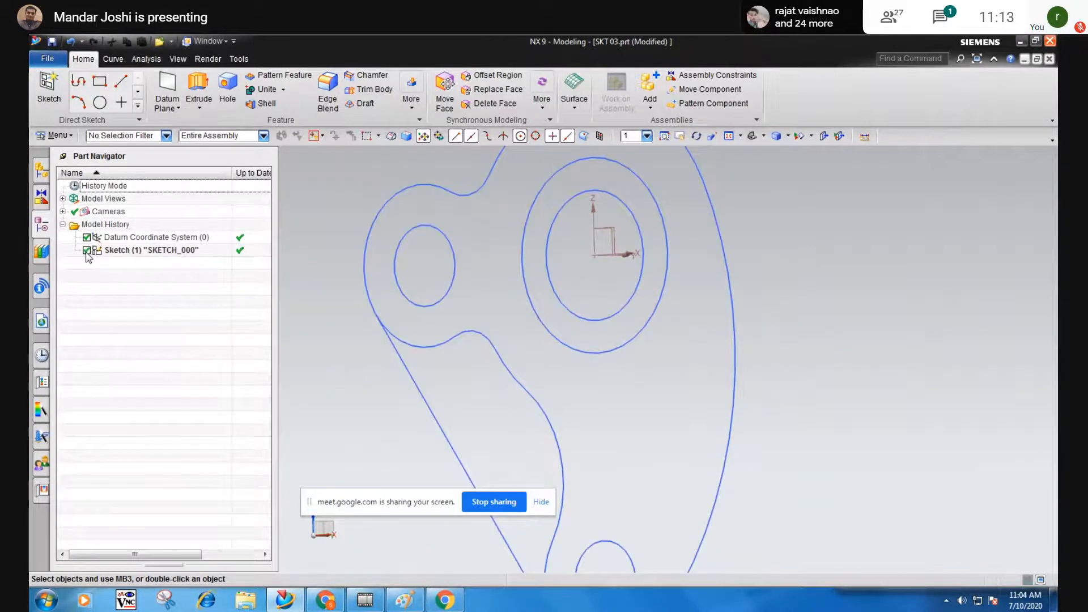
{"action": "left_click", "coordinate": [87, 251]}
{"action": "left_click", "coordinate": [86, 251]}
{"action": "left_click", "coordinate": [87, 251]}
{"action": "left_click", "coordinate": [87, 251]}
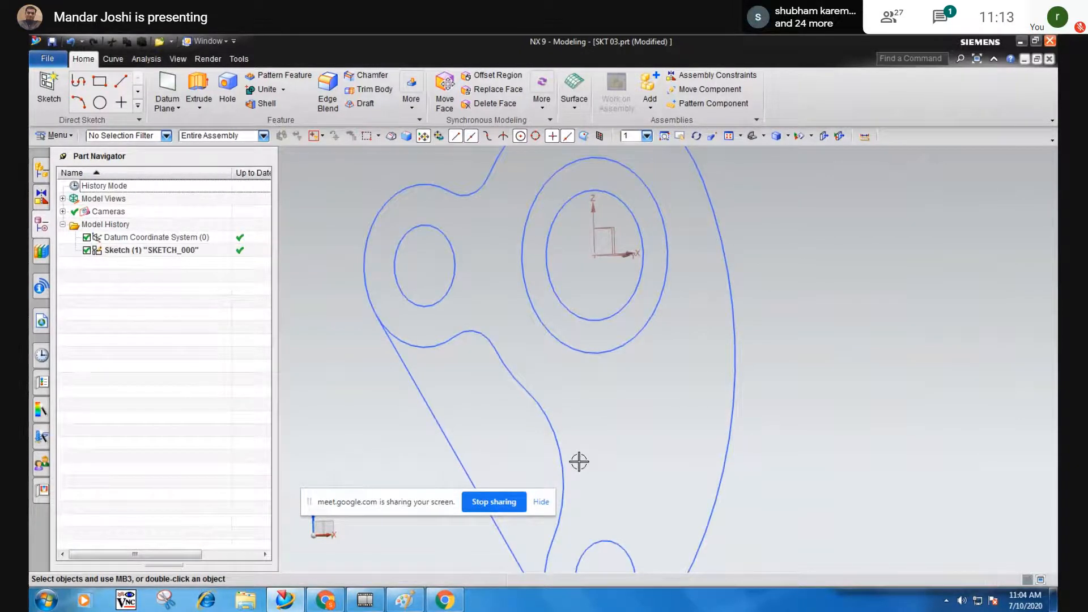
Switch to Paint, move the screen-sharing bar off the notes area, and set the pencil colour to indigo.
{"action": "mouse_move", "coordinate": [445, 602]}
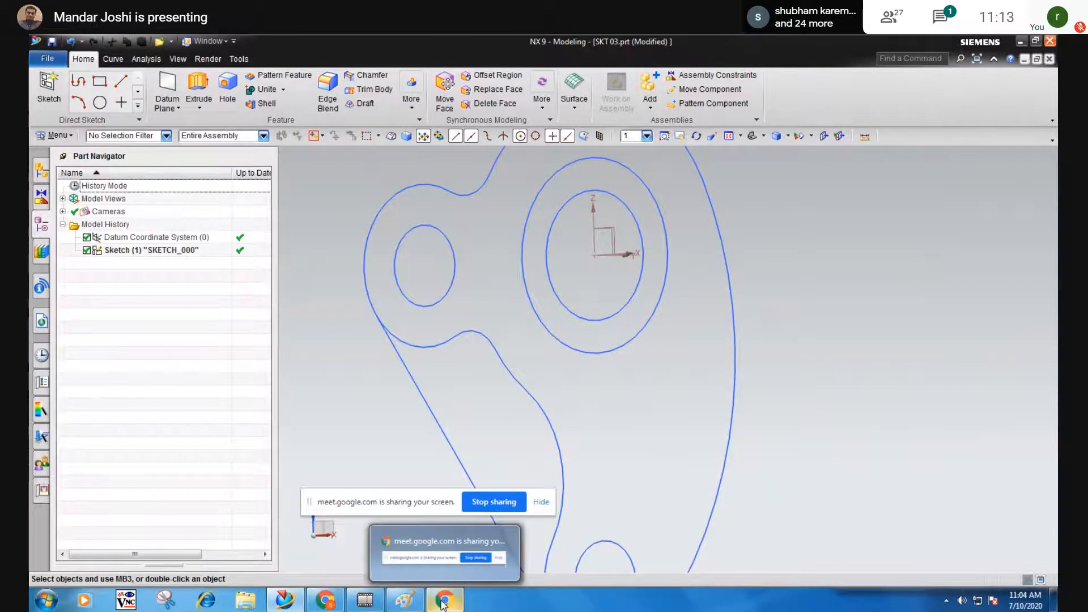
{"action": "left_click", "coordinate": [404, 600]}
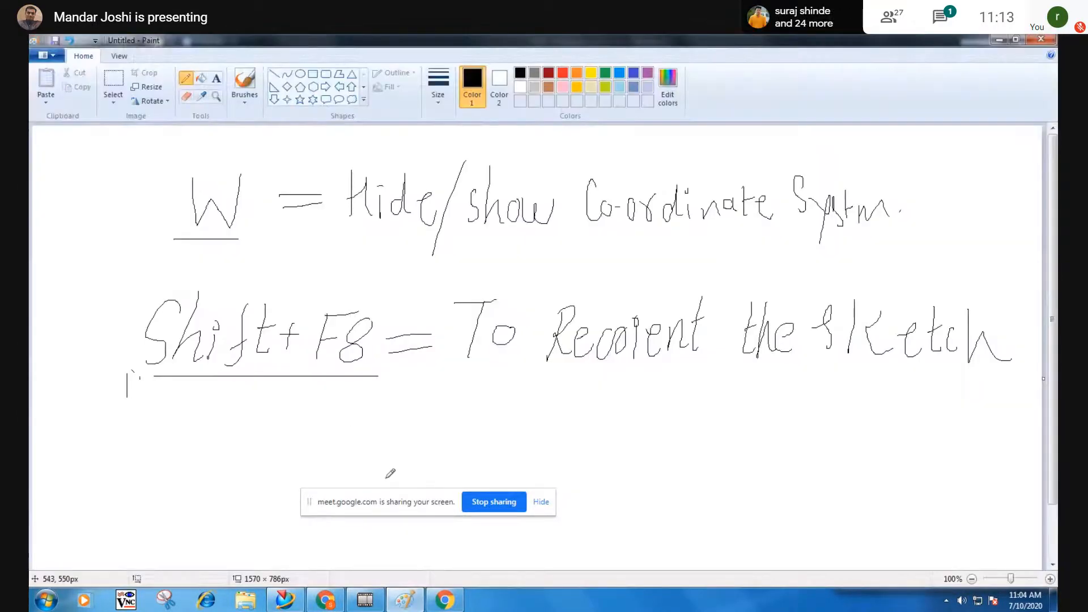
{"action": "left_click_drag", "start_coordinate": [346, 504], "coordinate": [357, 545]}
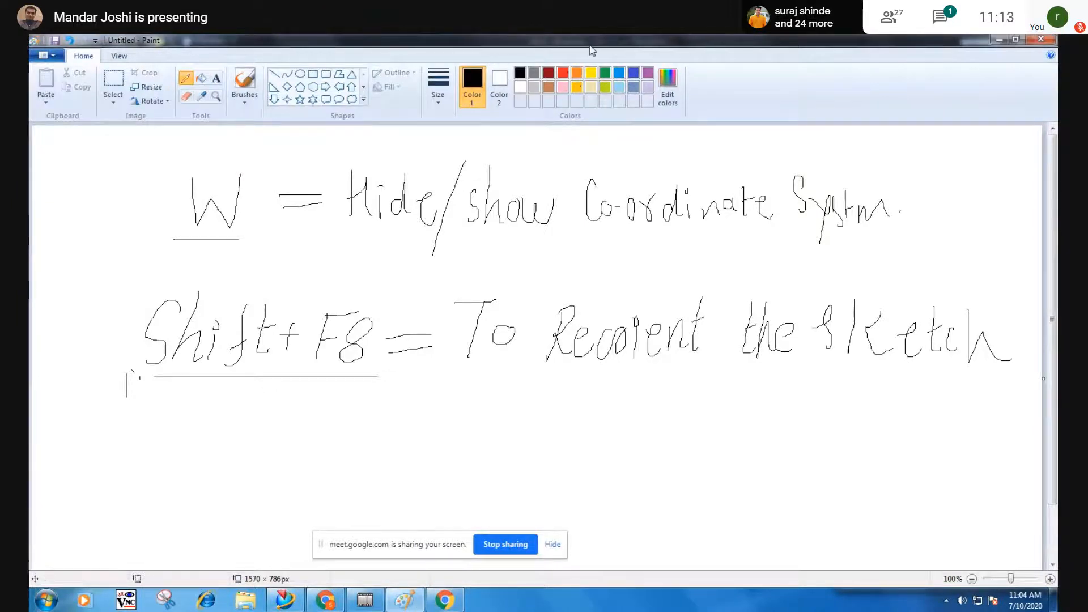
{"action": "left_click", "coordinate": [633, 72]}
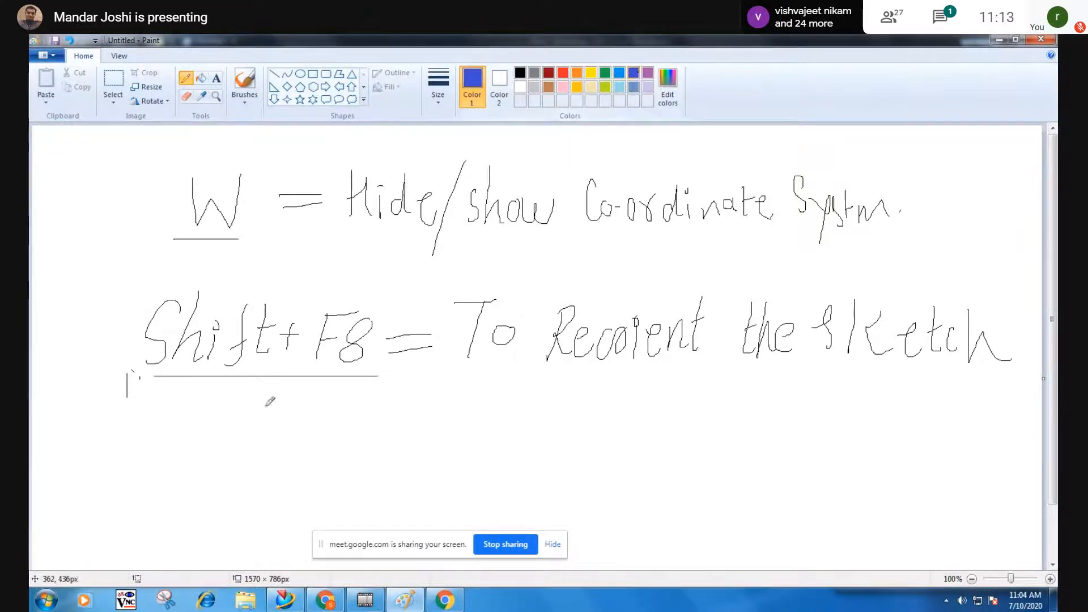
Undo the first trial stroke and handwrite "End Key =" in indigo below the Shift+F8 note.
{"action": "mouse_move", "coordinate": [171, 431]}
{"action": "left_mouse_down"}
{"action": "mouse_move", "coordinate": [164, 475]}
{"action": "mouse_move", "coordinate": [180, 428]}
{"action": "left_mouse_up"}
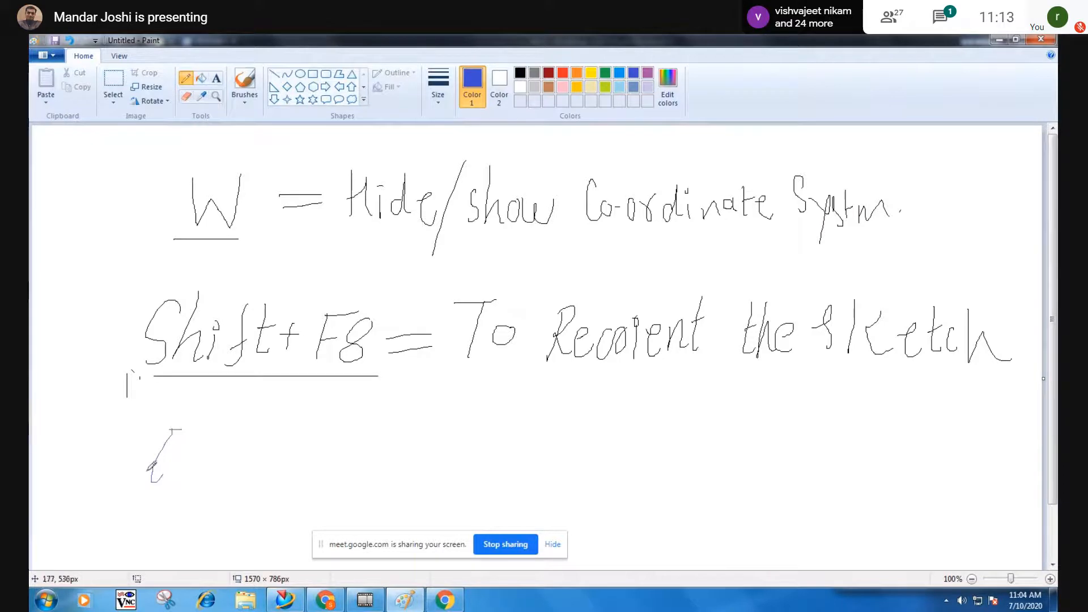
{"action": "key", "text": "ctrl+z"}
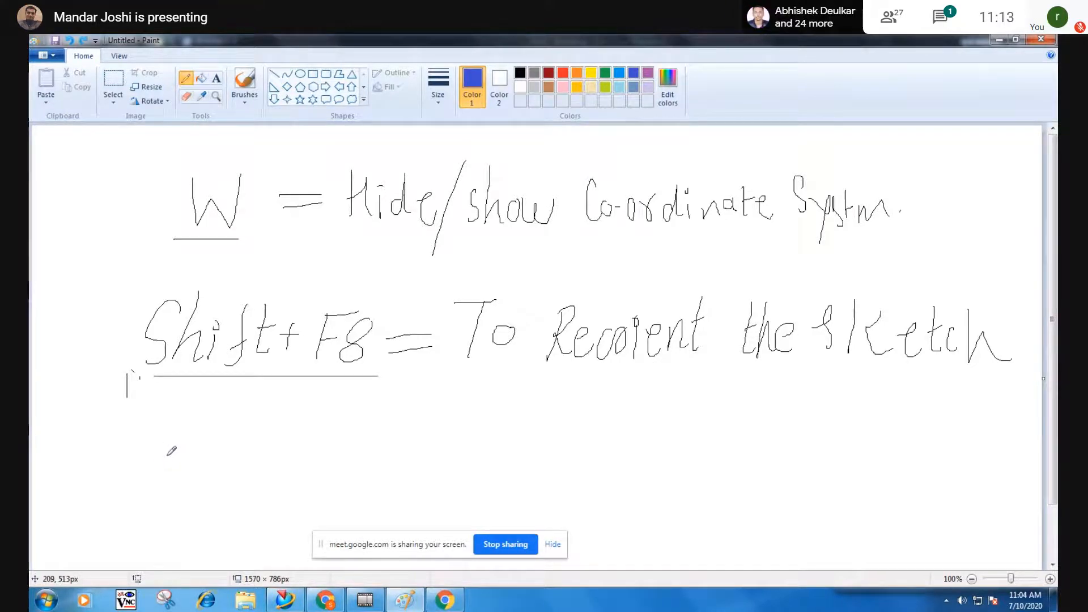
{"action": "left_click_drag", "start_coordinate": [180, 416], "coordinate": [188, 466]}
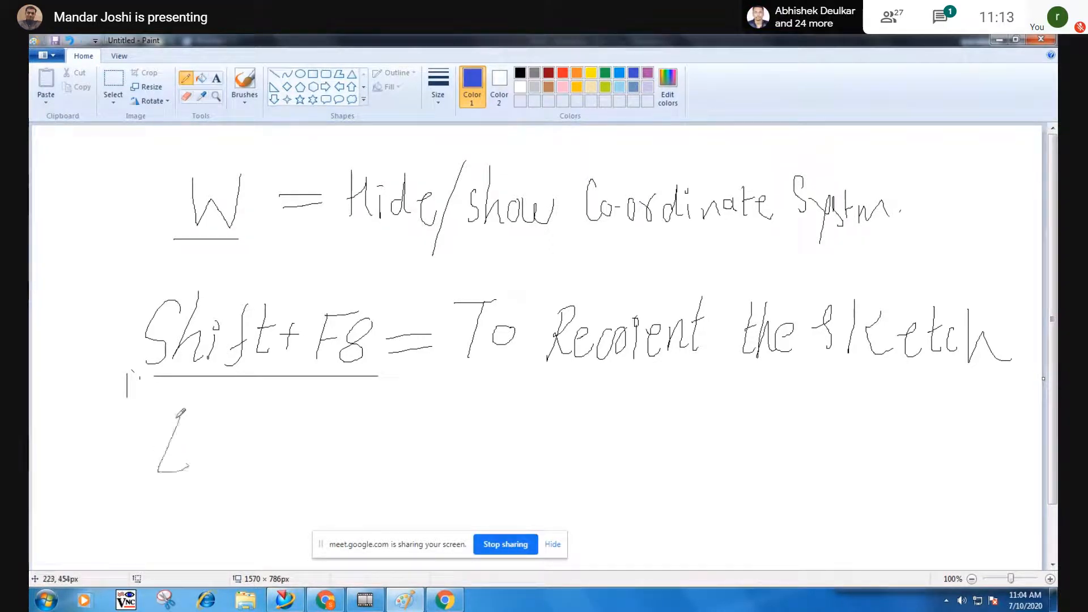
{"action": "mouse_move", "coordinate": [177, 417]}
{"action": "left_mouse_down"}
{"action": "mouse_move", "coordinate": [198, 414]}
{"action": "mouse_move", "coordinate": [204, 449]}
{"action": "mouse_move", "coordinate": [225, 457]}
{"action": "mouse_move", "coordinate": [250, 448]}
{"action": "mouse_move", "coordinate": [260, 425]}
{"action": "mouse_move", "coordinate": [250, 473]}
{"action": "mouse_move", "coordinate": [299, 446]}
{"action": "mouse_move", "coordinate": [298, 462]}
{"action": "left_mouse_up"}
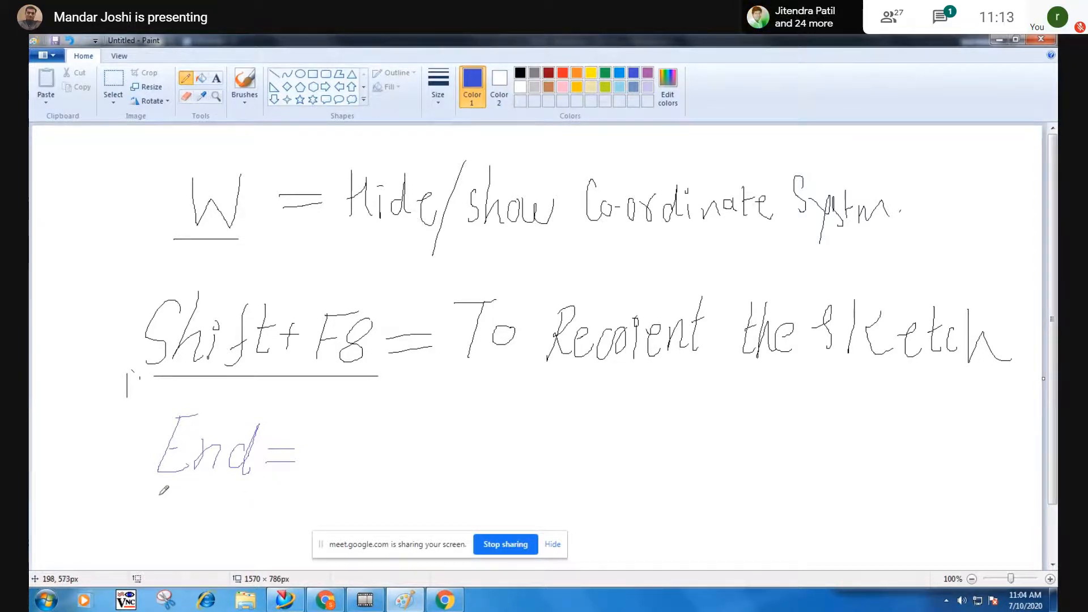
{"action": "mouse_move", "coordinate": [165, 487]}
{"action": "left_mouse_down"}
{"action": "mouse_move", "coordinate": [136, 531]}
{"action": "mouse_move", "coordinate": [177, 504]}
{"action": "mouse_move", "coordinate": [200, 522]}
{"action": "mouse_move", "coordinate": [194, 556]}
{"action": "left_mouse_up"}
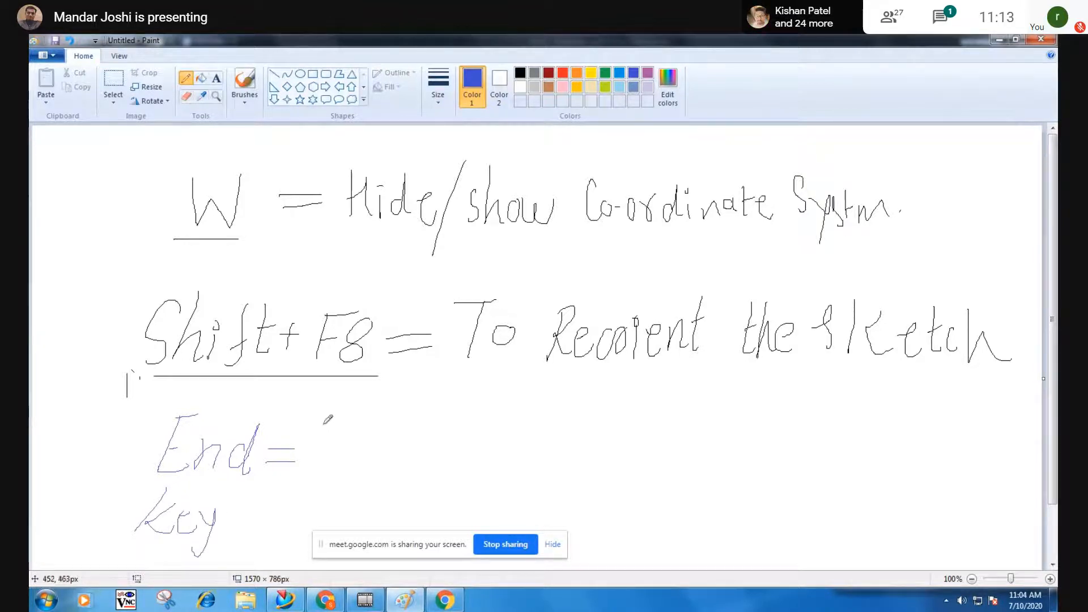
Handwrite "Isometric Orientation" after the equals sign of the End key note.
{"action": "mouse_move", "coordinate": [325, 422]}
{"action": "left_mouse_down"}
{"action": "mouse_move", "coordinate": [356, 421]}
{"action": "mouse_move", "coordinate": [317, 466]}
{"action": "mouse_move", "coordinate": [352, 464]}
{"action": "left_mouse_up"}
{"action": "mouse_move", "coordinate": [370, 426]}
{"action": "left_mouse_down"}
{"action": "mouse_move", "coordinate": [368, 456]}
{"action": "mouse_move", "coordinate": [390, 437]}
{"action": "mouse_move", "coordinate": [431, 456]}
{"action": "mouse_move", "coordinate": [451, 427]}
{"action": "mouse_move", "coordinate": [452, 457]}
{"action": "left_mouse_up"}
{"action": "mouse_move", "coordinate": [453, 412]}
{"action": "left_mouse_down"}
{"action": "mouse_move", "coordinate": [469, 455]}
{"action": "mouse_move", "coordinate": [466, 430]}
{"action": "mouse_move", "coordinate": [486, 454]}
{"action": "mouse_move", "coordinate": [548, 457]}
{"action": "mouse_move", "coordinate": [550, 431]}
{"action": "mouse_move", "coordinate": [566, 456]}
{"action": "mouse_move", "coordinate": [576, 446]}
{"action": "mouse_move", "coordinate": [602, 458]}
{"action": "mouse_move", "coordinate": [644, 423]}
{"action": "mouse_move", "coordinate": [636, 458]}
{"action": "mouse_move", "coordinate": [659, 442]}
{"action": "mouse_move", "coordinate": [682, 451]}
{"action": "left_mouse_up"}
{"action": "left_click", "coordinate": [491, 421]}
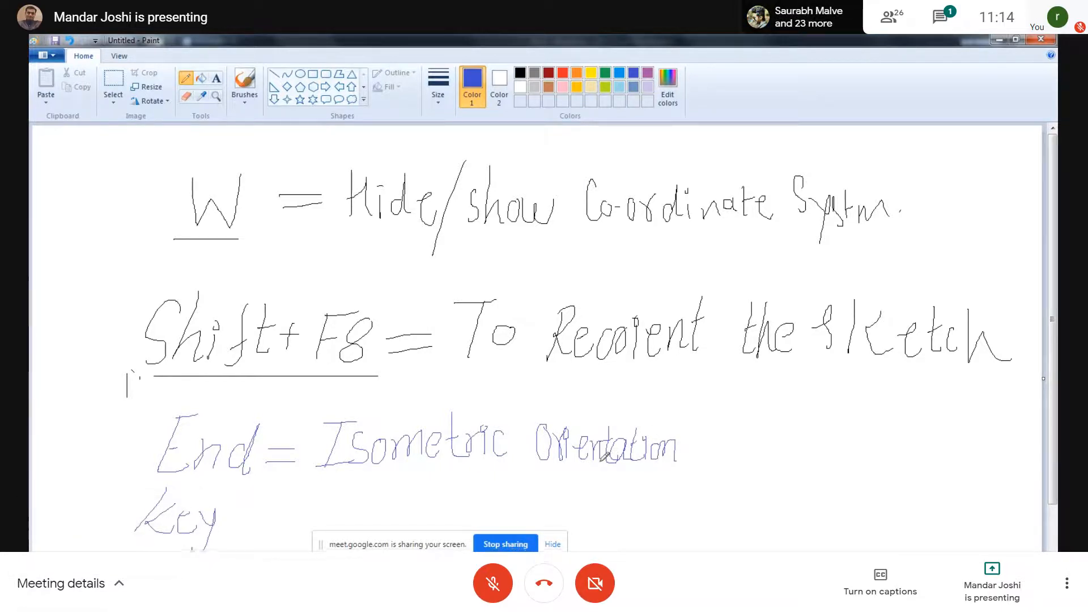
Handwrite "Home Key = Trimetric Orientation" below the End key note, moving the screen-sharing bar out of the way.
{"action": "scroll", "coordinate": [469, 418], "scroll_direction": "down", "scroll_amount": 2}
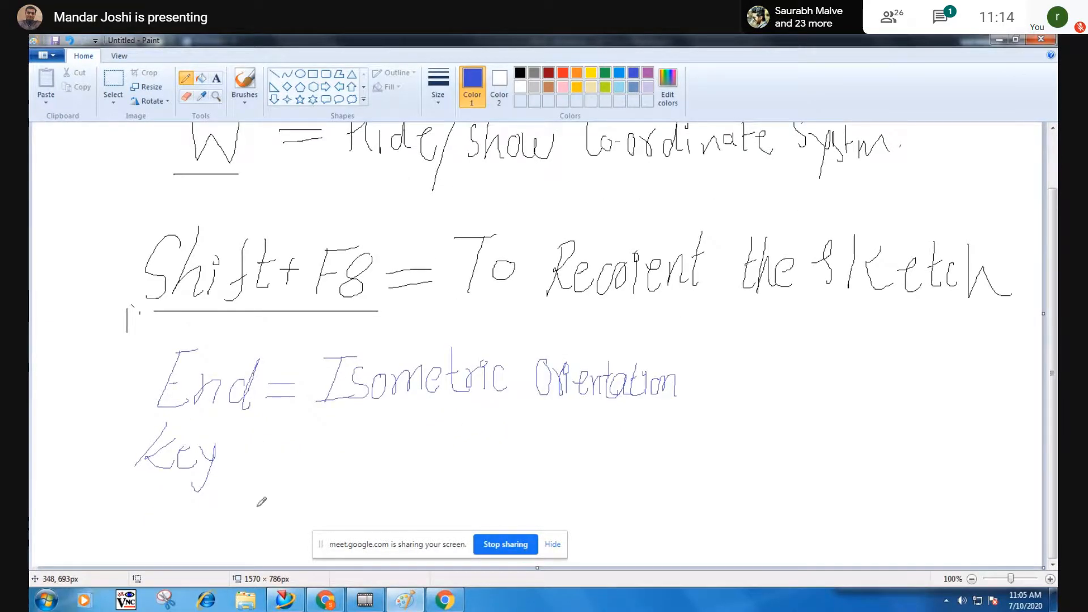
{"action": "left_click_drag", "start_coordinate": [191, 503], "coordinate": [176, 536]}
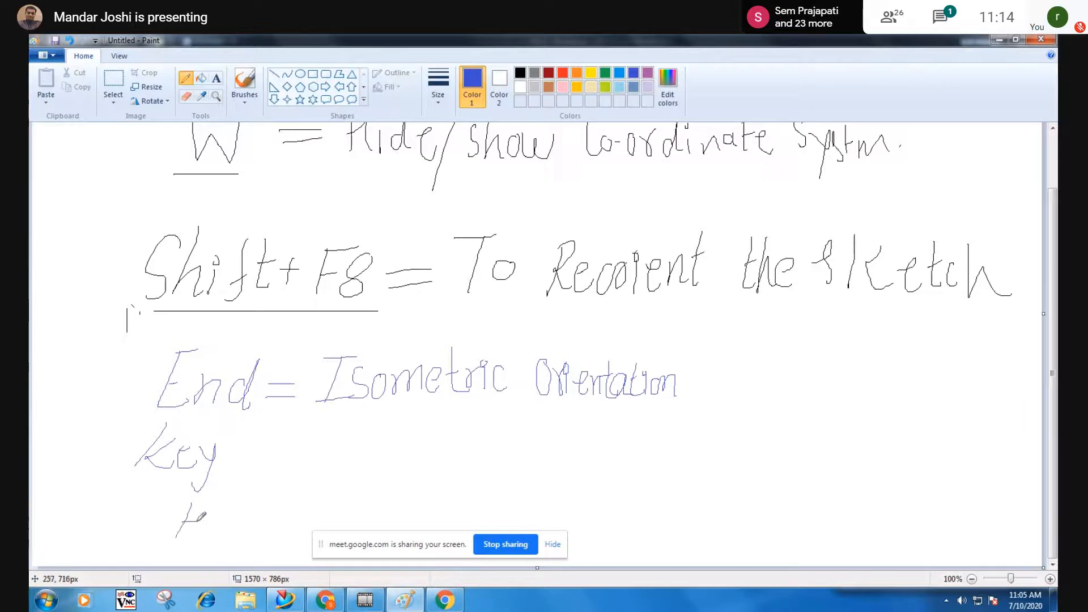
{"action": "mouse_move", "coordinate": [209, 502]}
{"action": "left_mouse_down"}
{"action": "mouse_move", "coordinate": [197, 534]}
{"action": "mouse_move", "coordinate": [222, 517]}
{"action": "mouse_move", "coordinate": [261, 533]}
{"action": "mouse_move", "coordinate": [272, 519]}
{"action": "mouse_move", "coordinate": [283, 526]}
{"action": "mouse_move", "coordinate": [617, 241]}
{"action": "mouse_move", "coordinate": [647, 155]}
{"action": "left_mouse_up"}
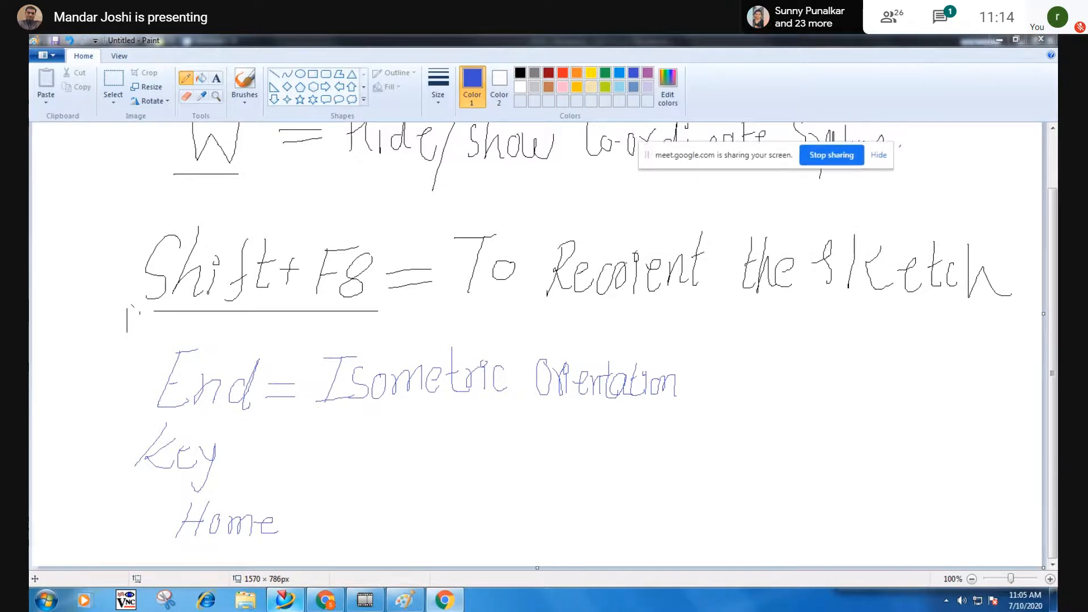
{"action": "mouse_move", "coordinate": [301, 503]}
{"action": "left_mouse_down"}
{"action": "mouse_move", "coordinate": [296, 537]}
{"action": "mouse_move", "coordinate": [302, 520]}
{"action": "mouse_move", "coordinate": [342, 543]}
{"action": "mouse_move", "coordinate": [376, 509]}
{"action": "mouse_move", "coordinate": [378, 519]}
{"action": "mouse_move", "coordinate": [426, 492]}
{"action": "mouse_move", "coordinate": [407, 526]}
{"action": "mouse_move", "coordinate": [448, 508]}
{"action": "mouse_move", "coordinate": [513, 525]}
{"action": "mouse_move", "coordinate": [546, 509]}
{"action": "mouse_move", "coordinate": [553, 526]}
{"action": "mouse_move", "coordinate": [574, 527]}
{"action": "left_mouse_up"}
{"action": "left_click", "coordinate": [556, 498]}
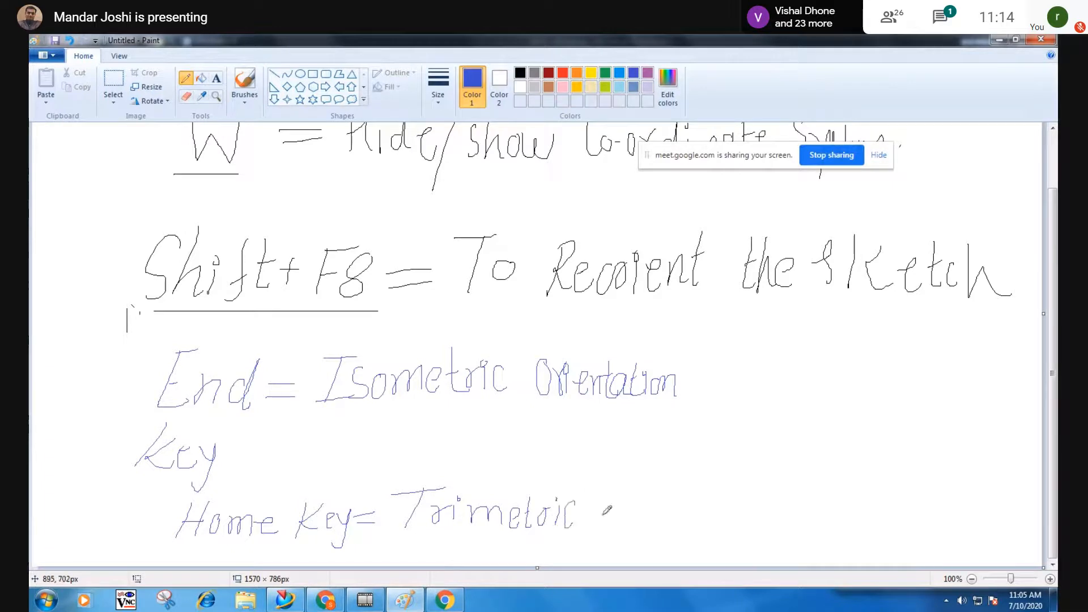
{"action": "mouse_move", "coordinate": [627, 488]}
{"action": "left_mouse_down"}
{"action": "mouse_move", "coordinate": [673, 522]}
{"action": "mouse_move", "coordinate": [701, 521]}
{"action": "mouse_move", "coordinate": [706, 500]}
{"action": "mouse_move", "coordinate": [741, 514]}
{"action": "mouse_move", "coordinate": [735, 497]}
{"action": "mouse_move", "coordinate": [787, 515]}
{"action": "left_mouse_up"}
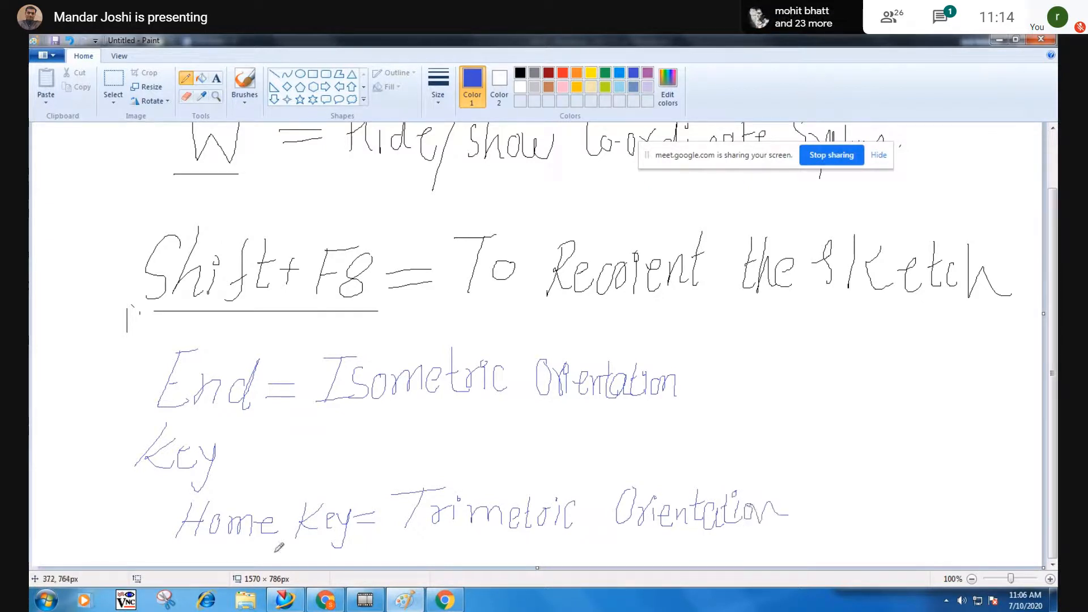
Underline the End Key and Home Key notes, then mark the End note with a tick and the Home note with a cross.
{"action": "left_click_drag", "start_coordinate": [127, 485], "coordinate": [282, 485]}
{"action": "left_click_drag", "start_coordinate": [172, 547], "coordinate": [334, 546]}
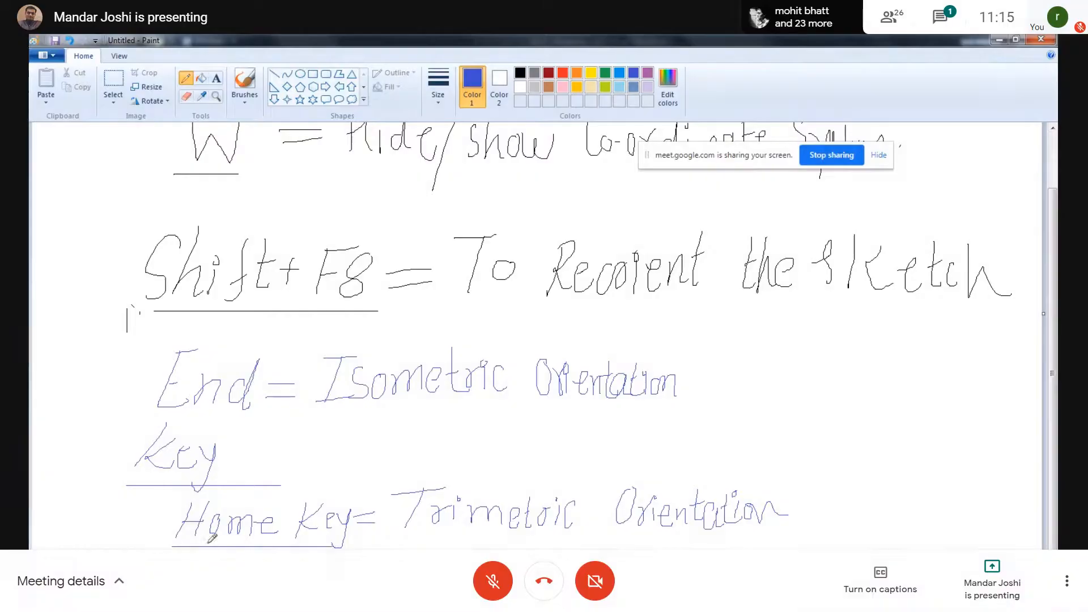
{"action": "left_click_drag", "start_coordinate": [127, 519], "coordinate": [158, 512]}
{"action": "mouse_move", "coordinate": [108, 390]}
{"action": "left_mouse_down"}
{"action": "mouse_move", "coordinate": [150, 373]}
{"action": "mouse_move", "coordinate": [134, 392]}
{"action": "mouse_move", "coordinate": [159, 370]}
{"action": "left_mouse_up"}
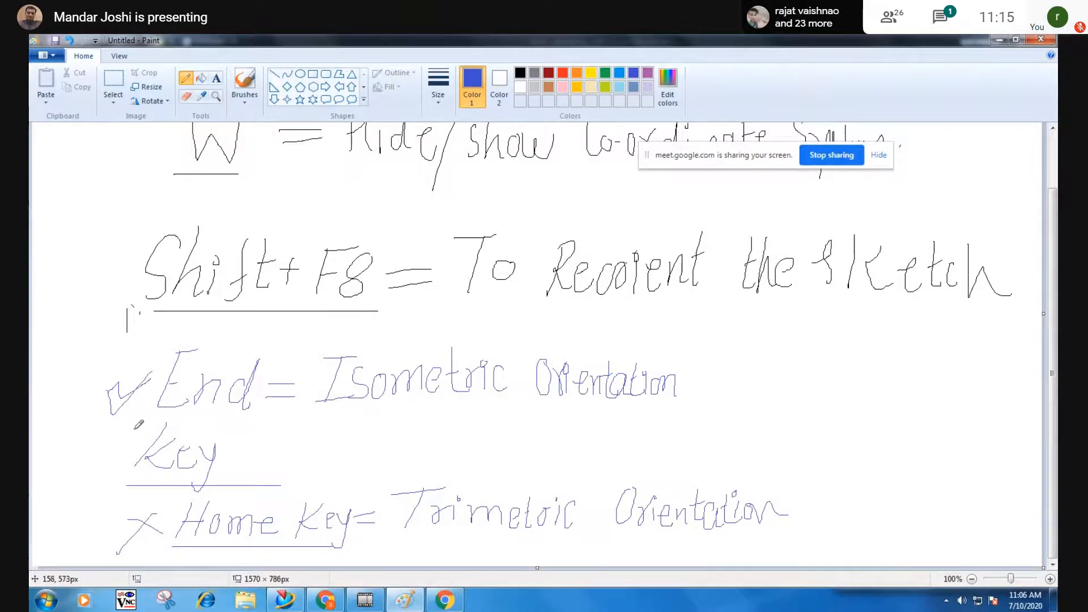
Switch to NX and orient the SKT 03 sketch to the isometric view, then to the trimetric view.
{"action": "left_click", "coordinate": [999, 40]}
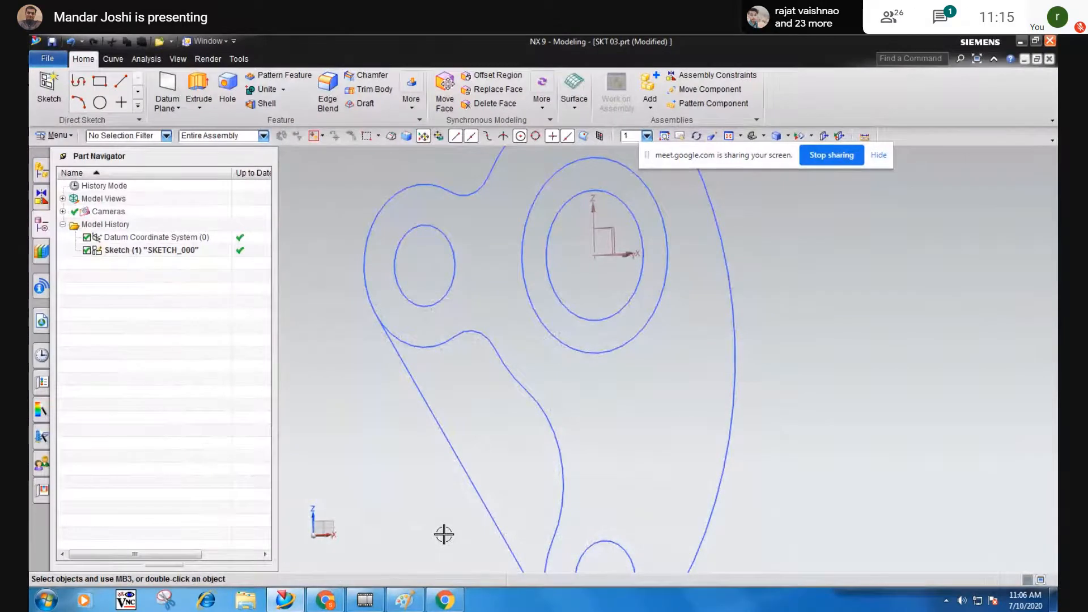
{"action": "key", "text": "End"}
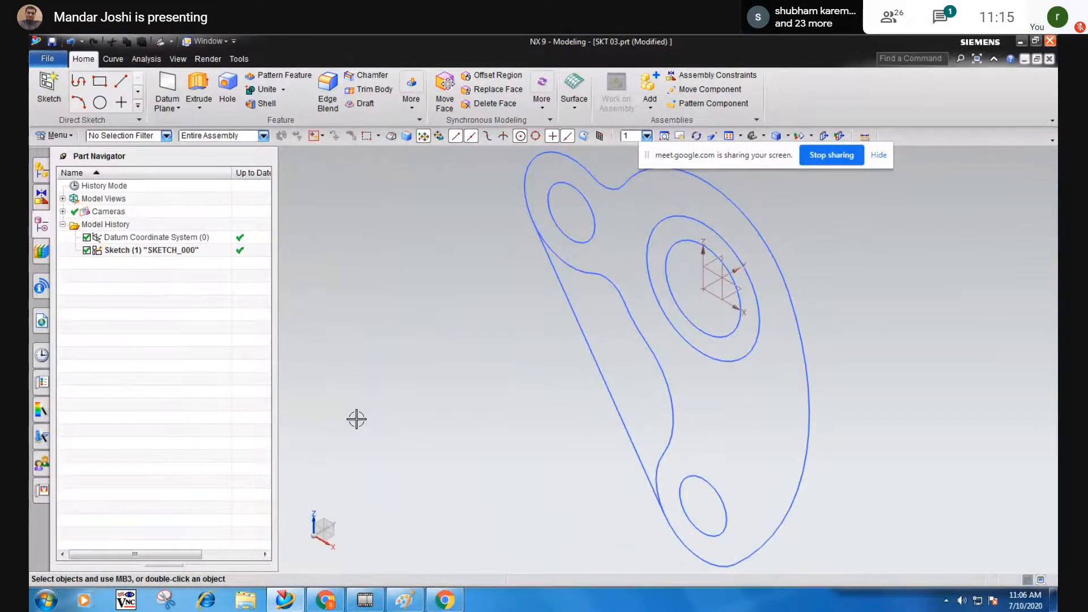
{"action": "key", "text": "Home"}
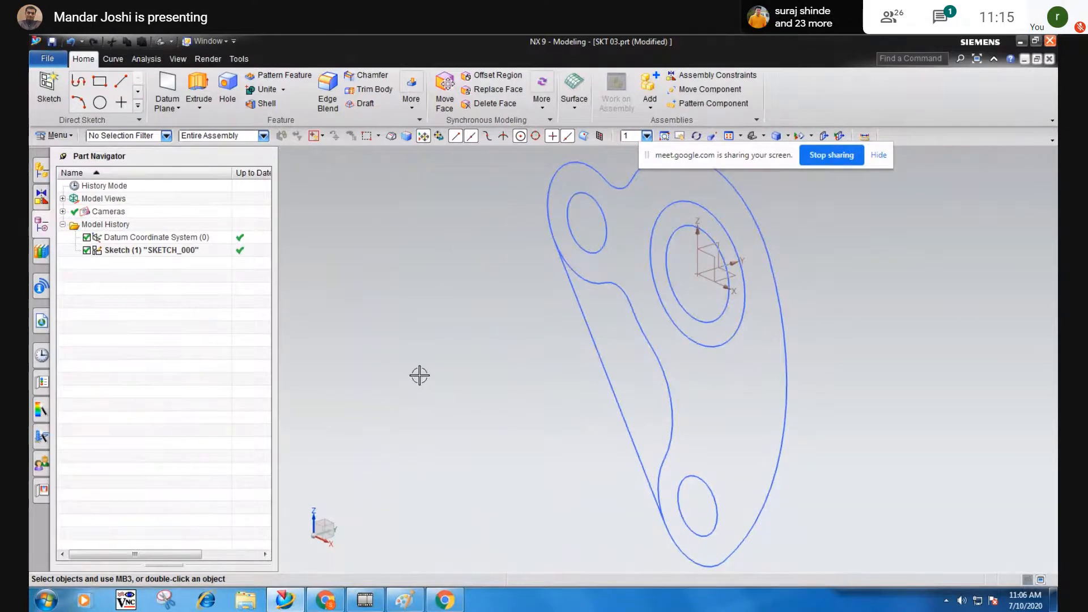
Orient the work view through the front, top, bottom, left and right preset views.
{"action": "left_click", "coordinate": [179, 60]}
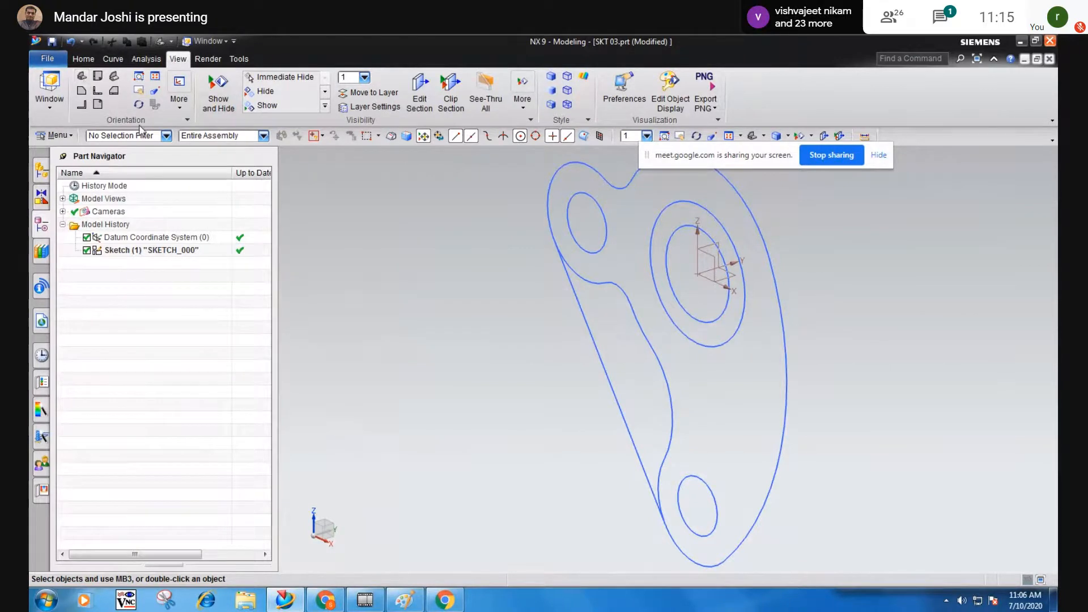
{"action": "left_click", "coordinate": [99, 92]}
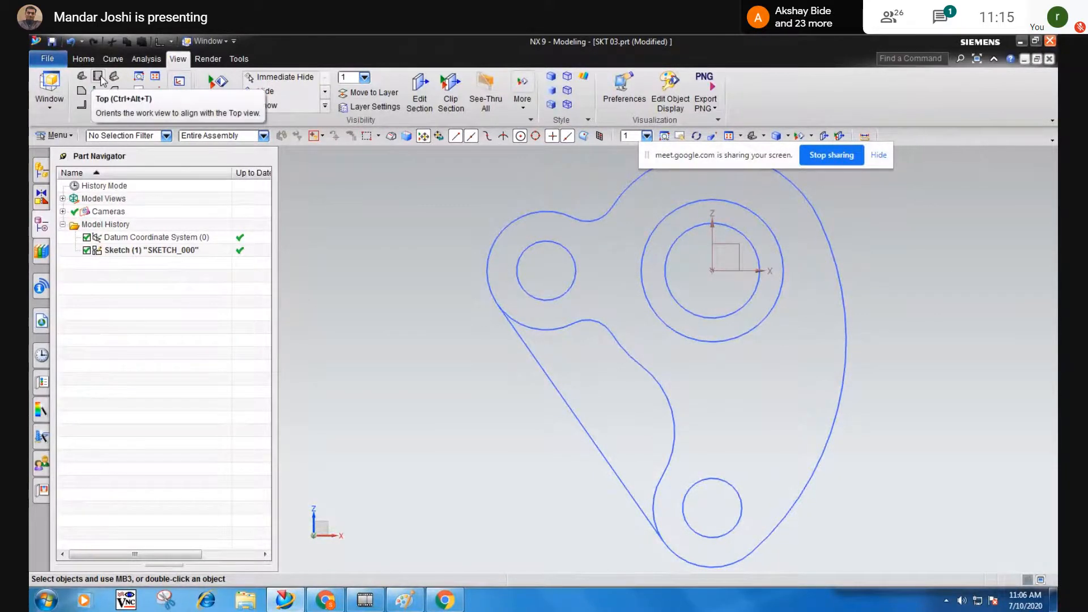
{"action": "left_click", "coordinate": [99, 77]}
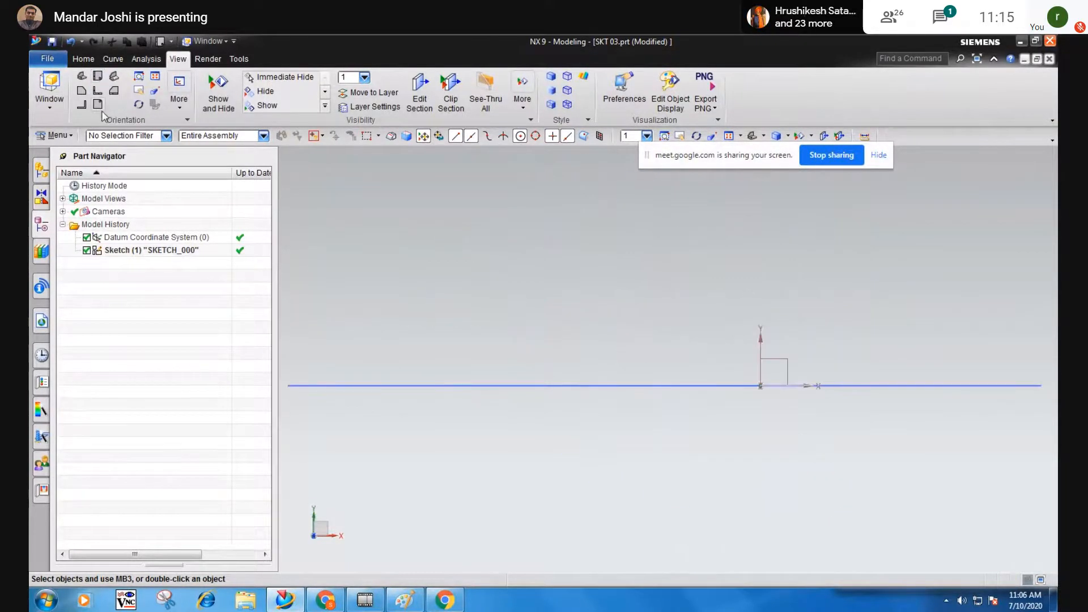
{"action": "left_click", "coordinate": [99, 106]}
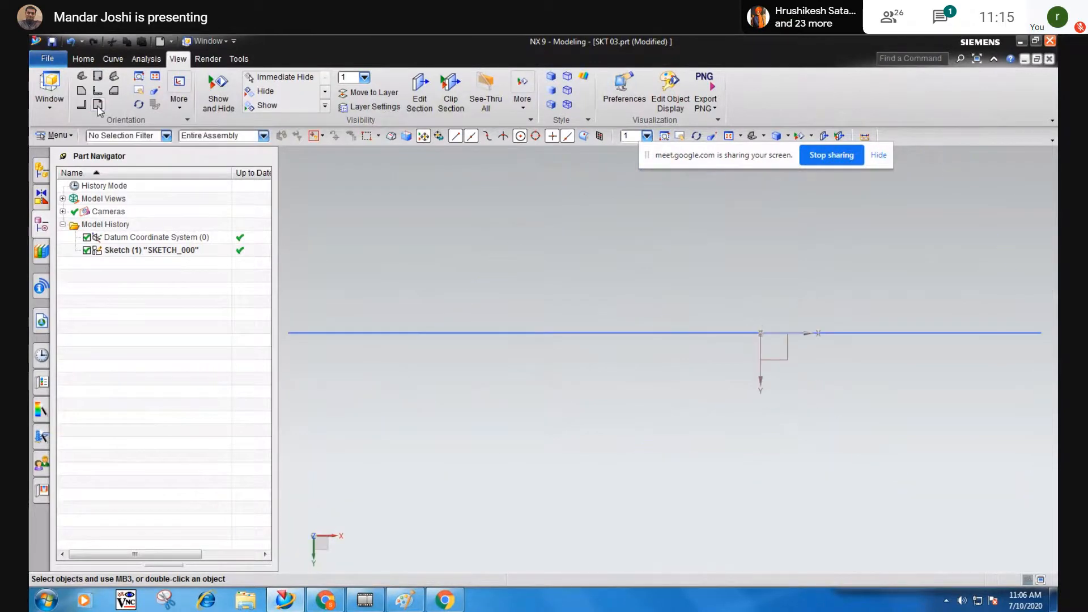
{"action": "left_click", "coordinate": [81, 91]}
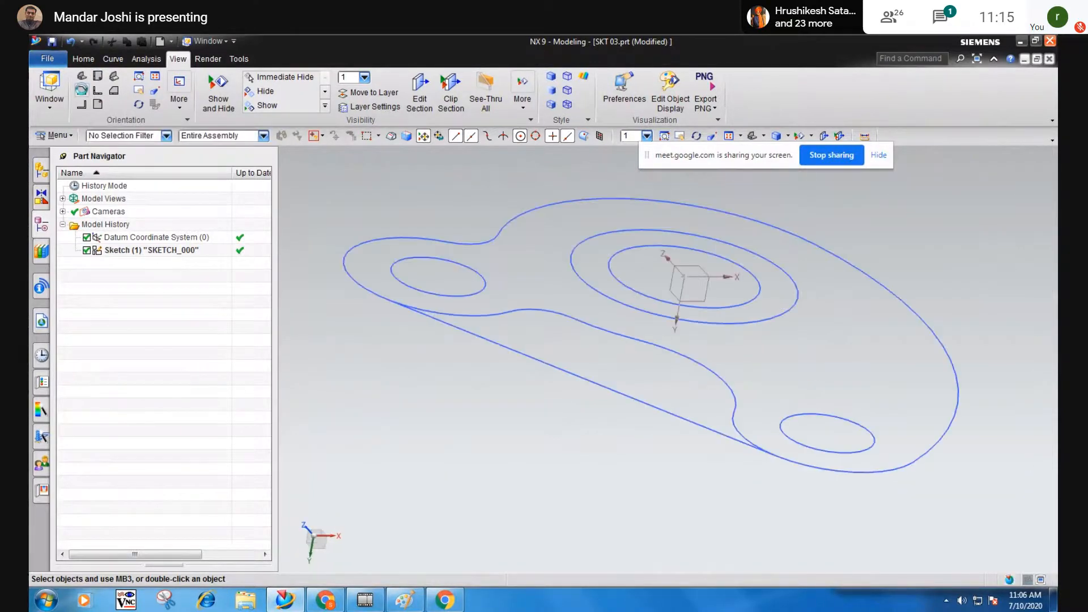
{"action": "left_click", "coordinate": [112, 91]}
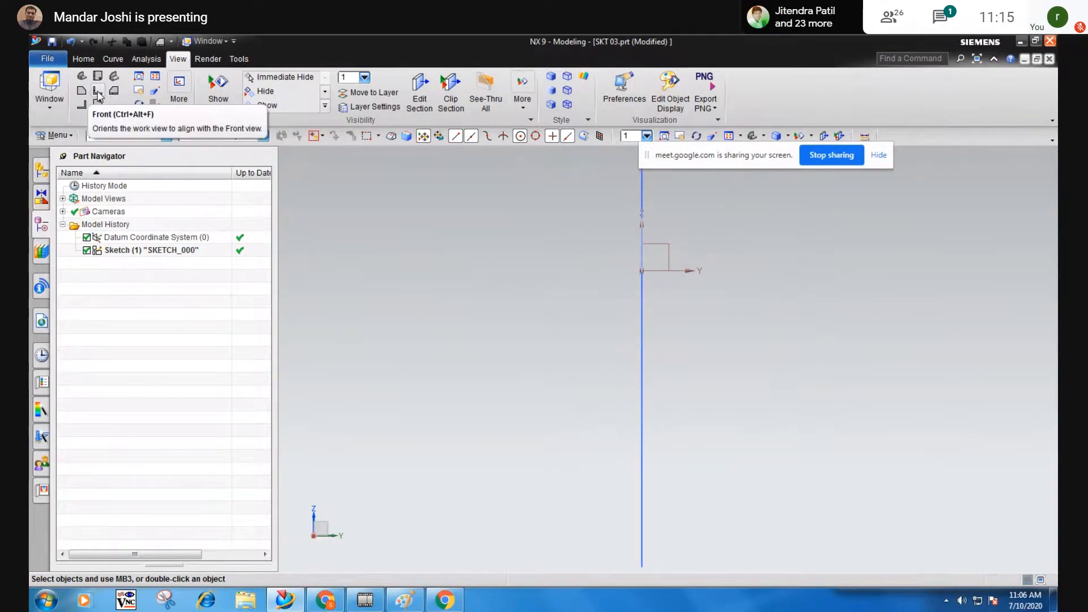
Orient the sketch to the front view, then to isometric, and rotate it freely to a tilted view.
{"action": "left_click", "coordinate": [97, 92]}
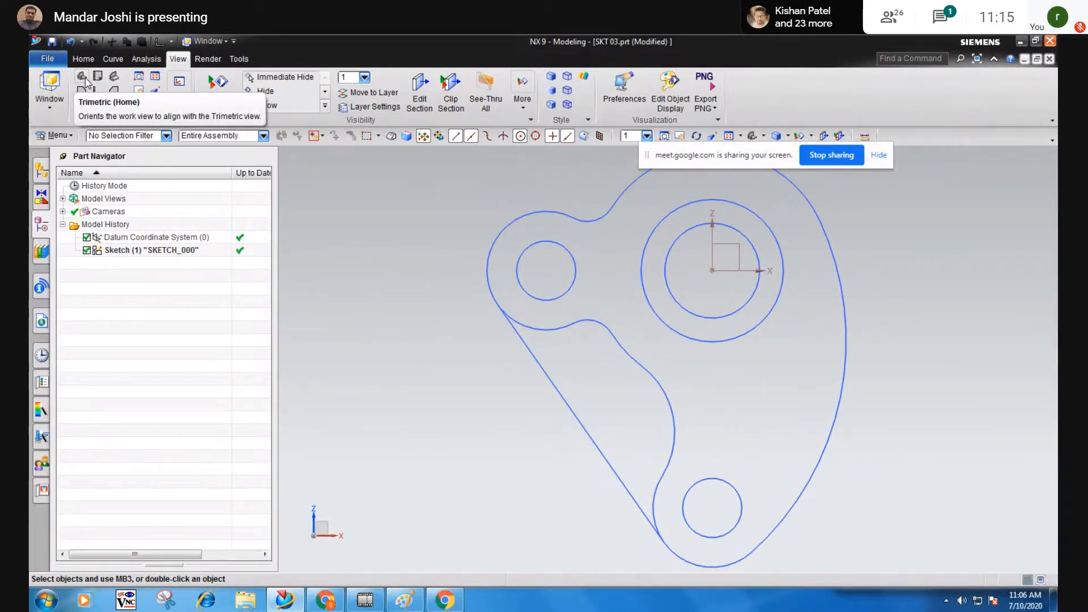
{"action": "left_click", "coordinate": [115, 80]}
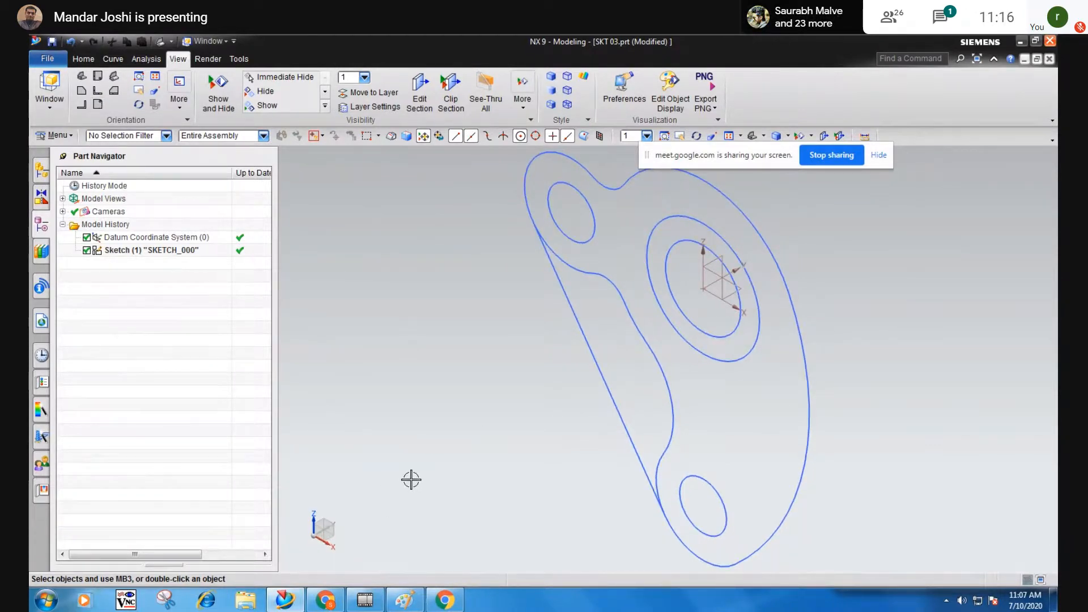
{"action": "mouse_move", "coordinate": [444, 396]}
{"action": "middle_mouse_down"}
{"action": "mouse_move", "coordinate": [466, 379]}
{"action": "mouse_move", "coordinate": [351, 511]}
{"action": "middle_mouse_up"}
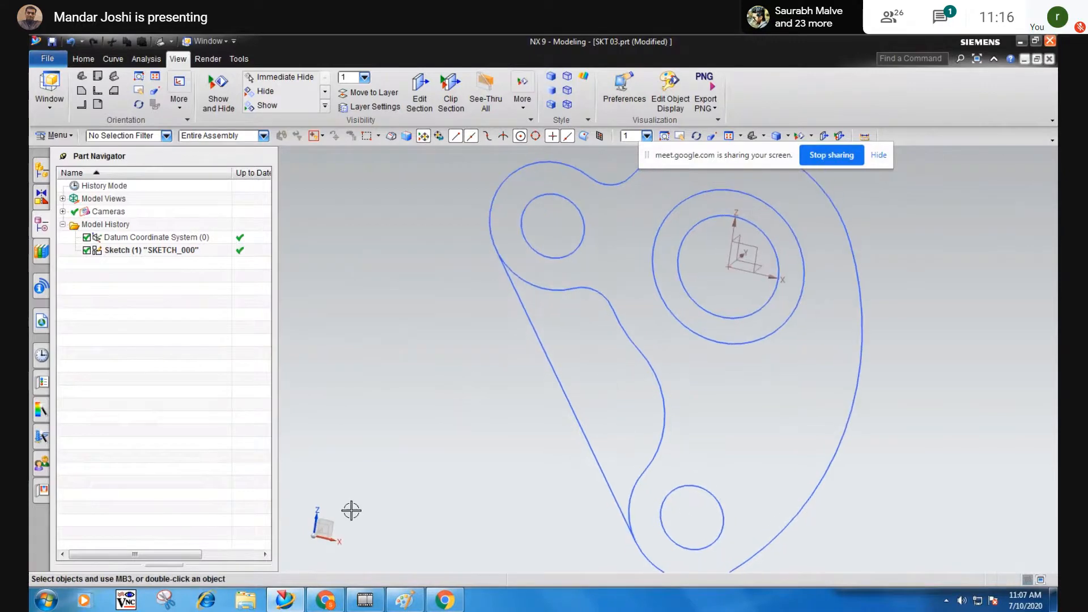
Switch to Chrome to check the NX Sketch 02.pdf drawing, then return to the NX sketch.
{"action": "left_click", "coordinate": [335, 602]}
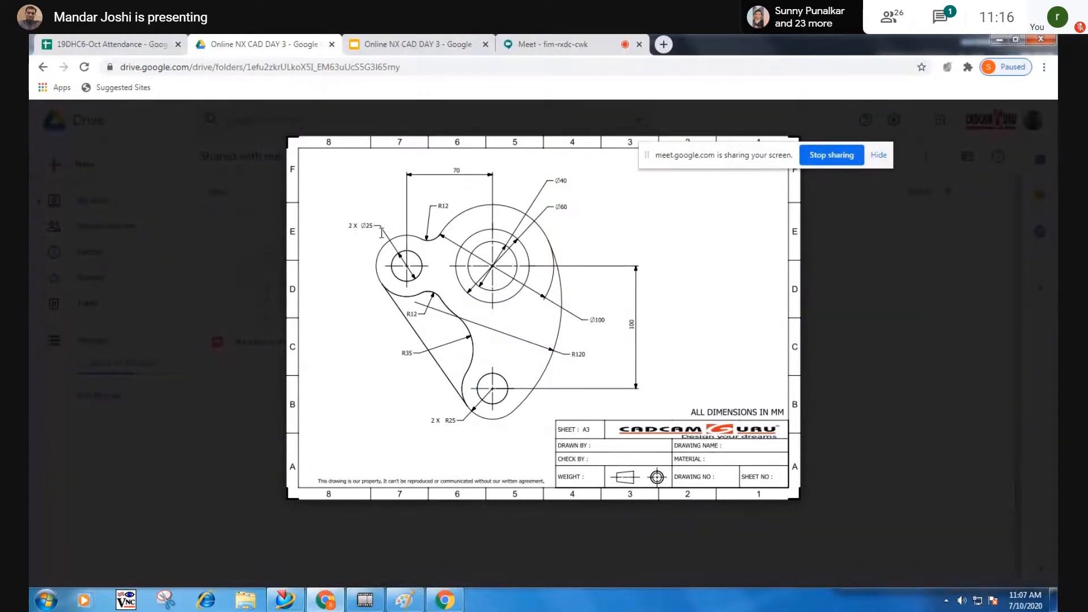
{"action": "left_click", "coordinate": [997, 40]}
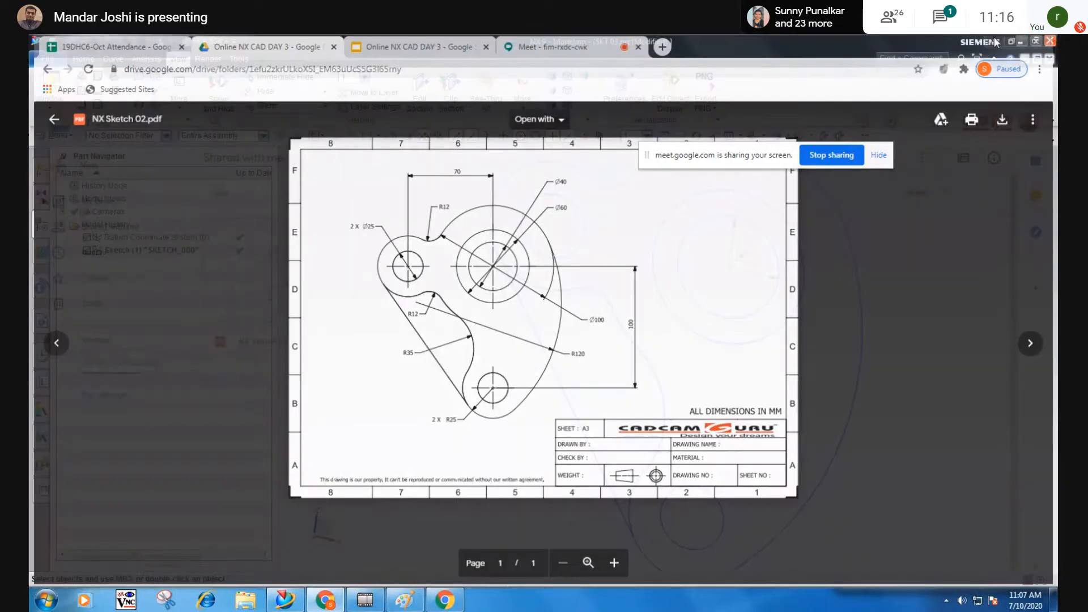
{"action": "left_click", "coordinate": [48, 58]}
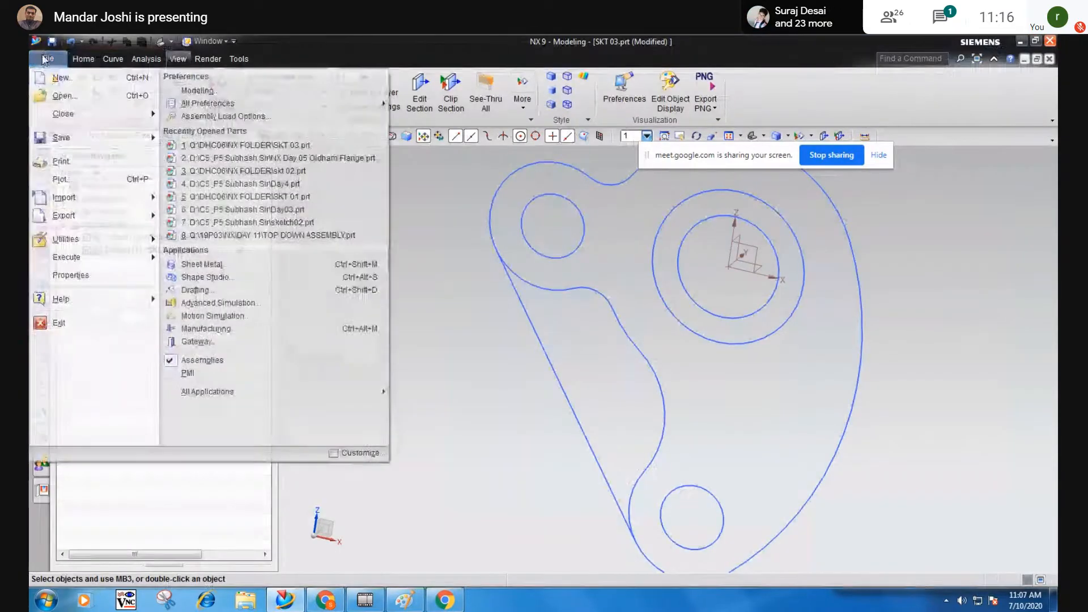
{"action": "left_click", "coordinate": [55, 96]}
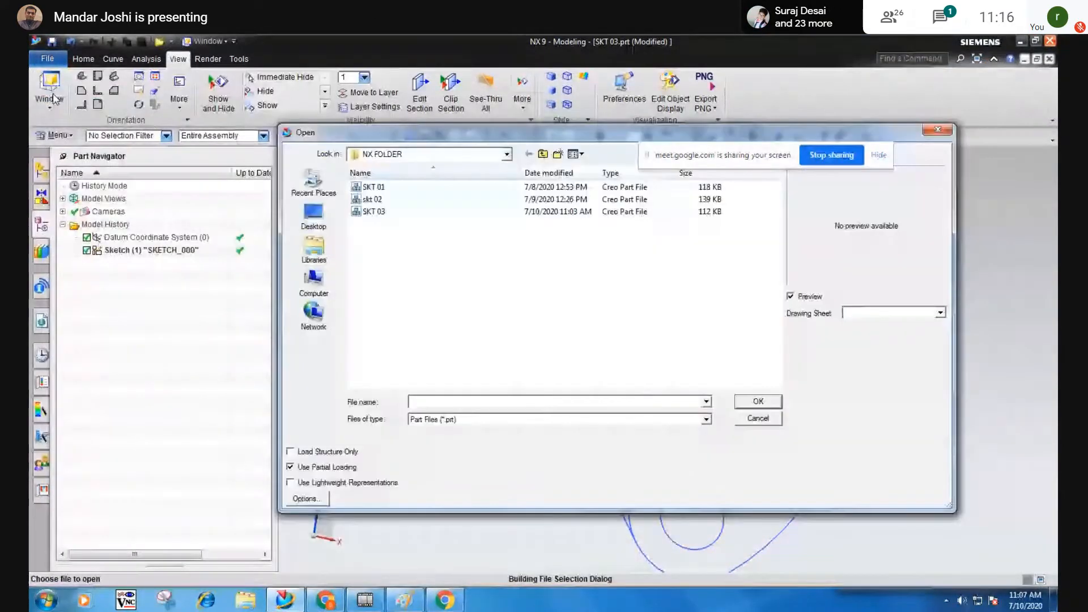
{"action": "left_click", "coordinate": [314, 216]}
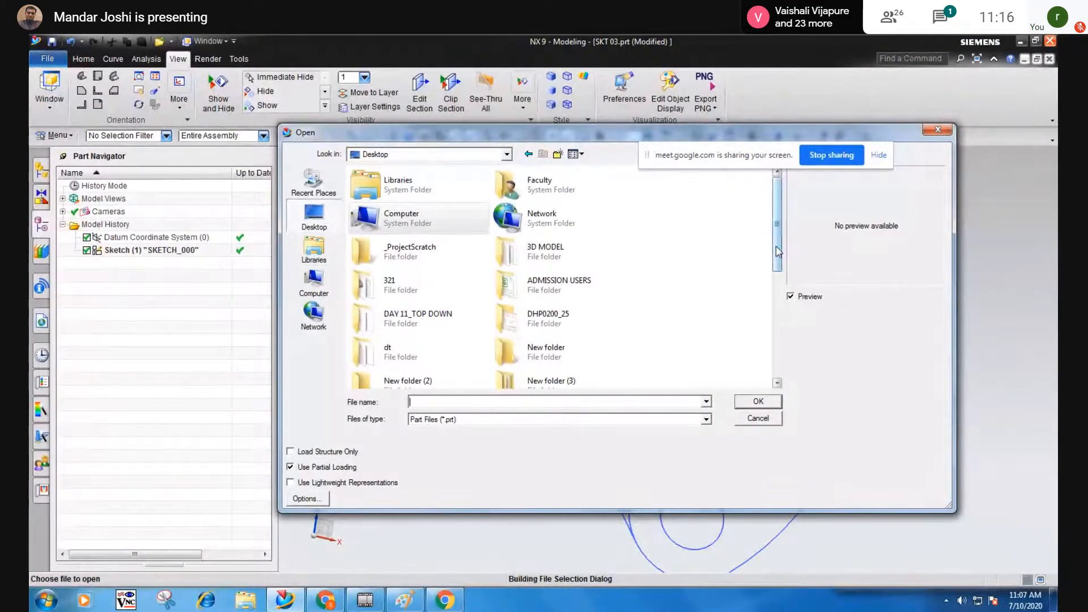
{"action": "left_click_drag", "start_coordinate": [777, 249], "coordinate": [758, 379]}
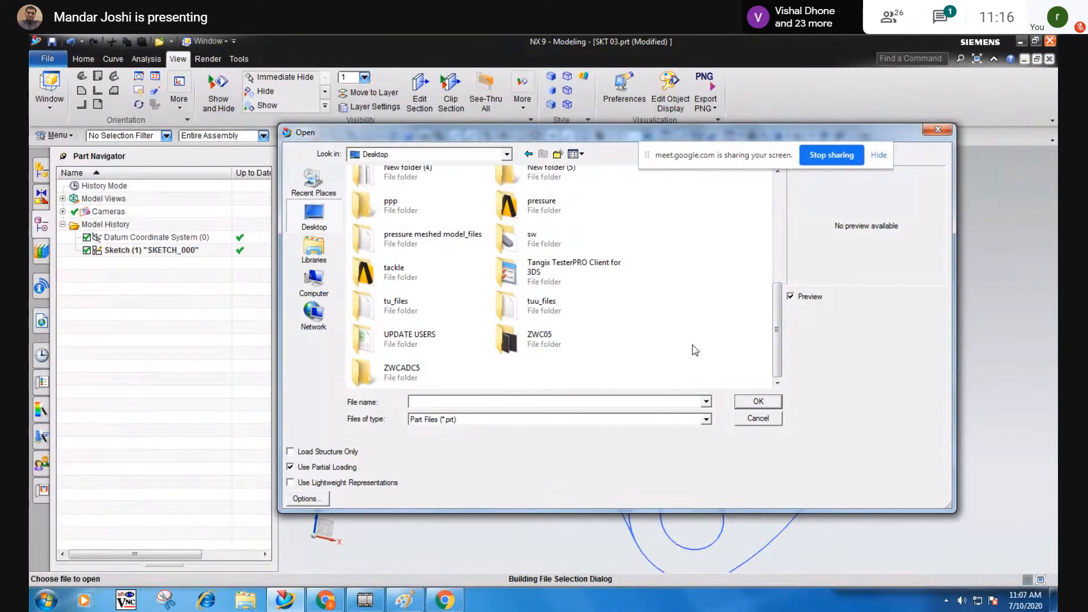
{"action": "double_click", "coordinate": [411, 377]}
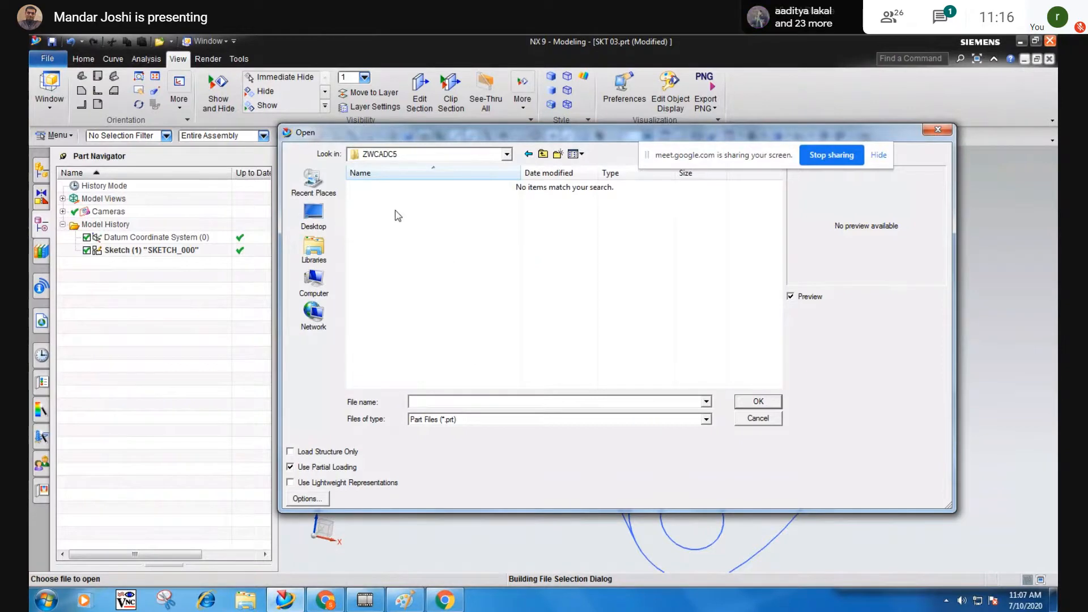
{"action": "left_click", "coordinate": [753, 421]}
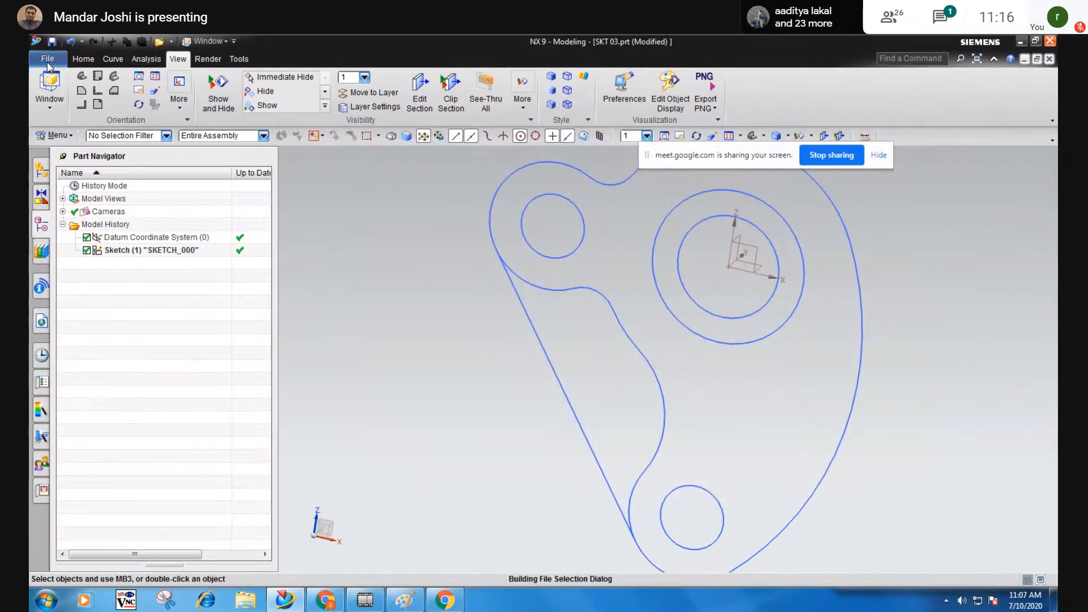
{"action": "left_click", "coordinate": [48, 62]}
{"action": "left_click", "coordinate": [47, 98]}
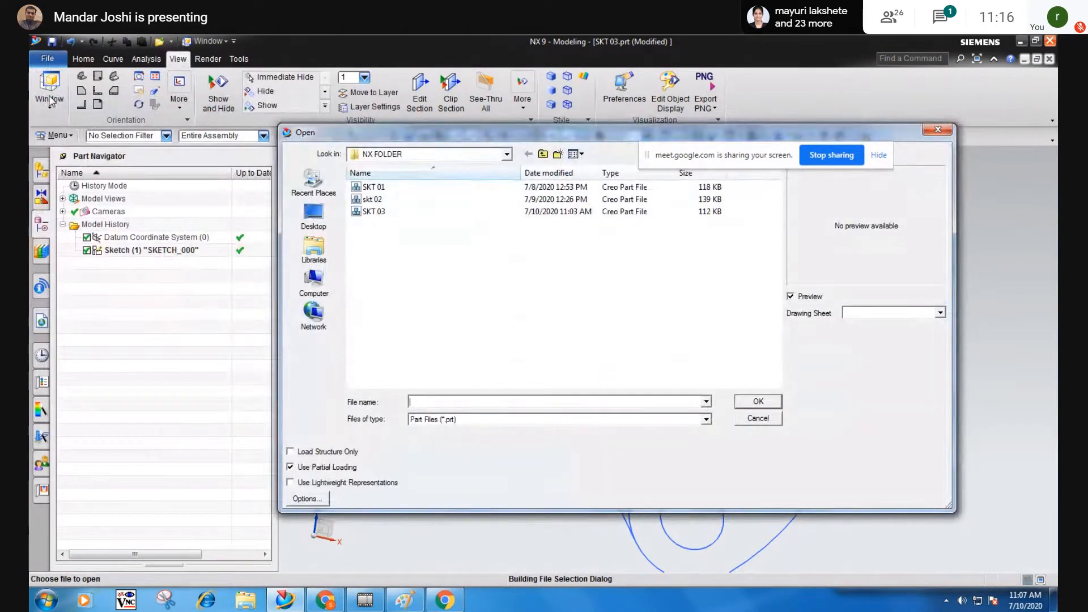
{"action": "left_click", "coordinate": [937, 129]}
Switch to Chrome to examine the NX Sketch 02.pdf drawing and take the meeting window out of full screen.
{"action": "scroll", "coordinate": [881, 250], "scroll_direction": "down", "scroll_amount": 2}
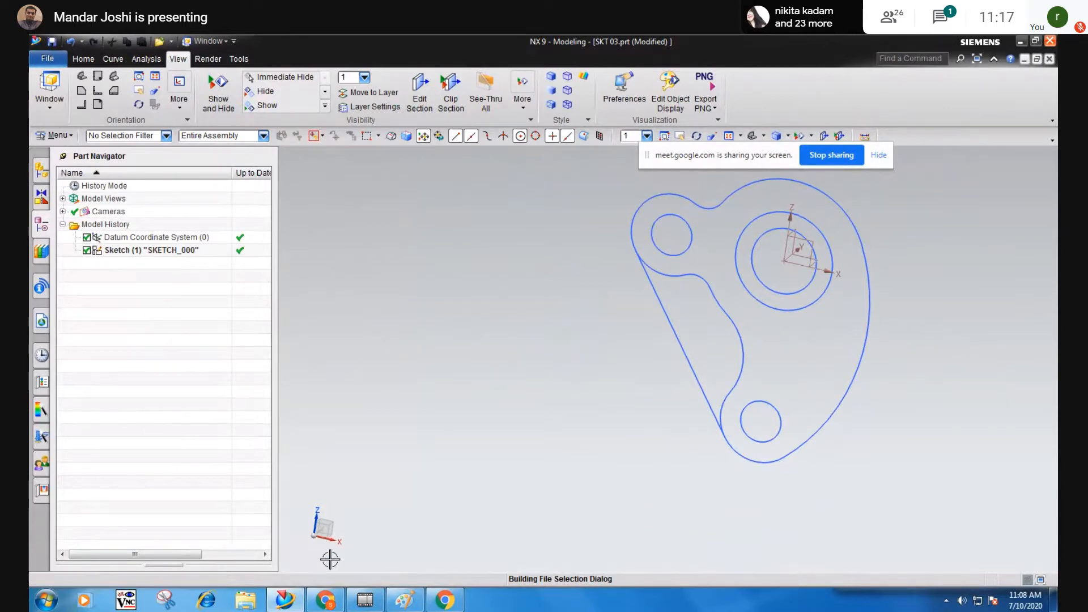
{"action": "left_click", "coordinate": [325, 599]}
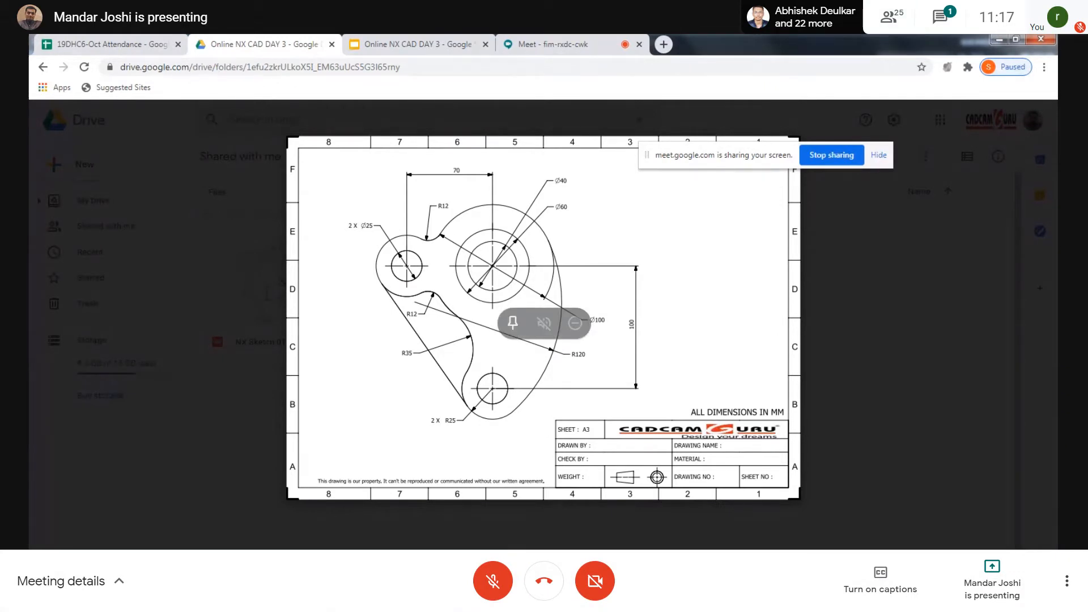
{"action": "key", "text": "F11"}
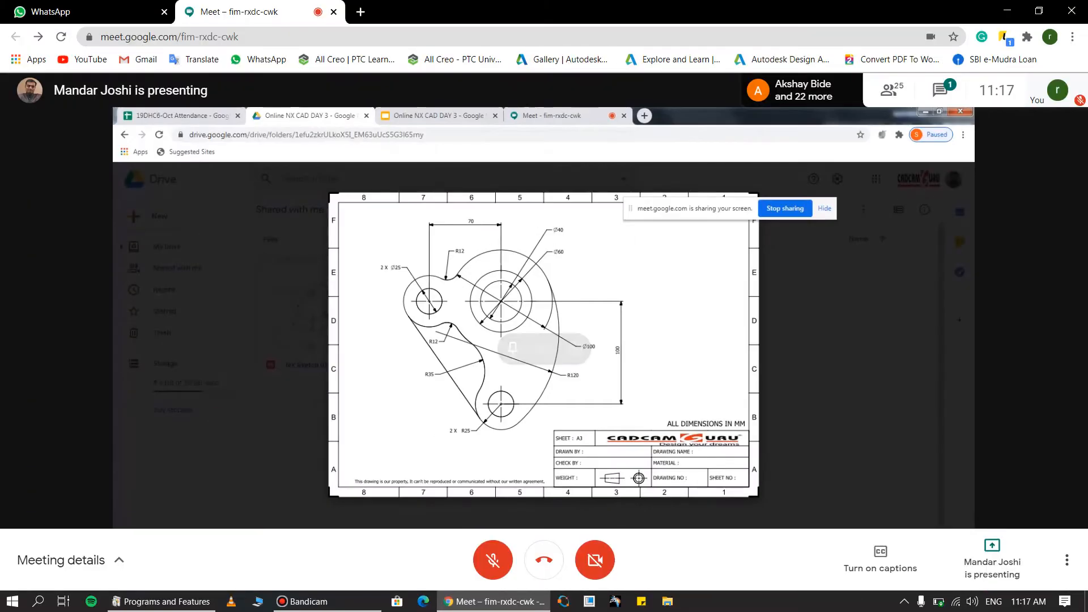